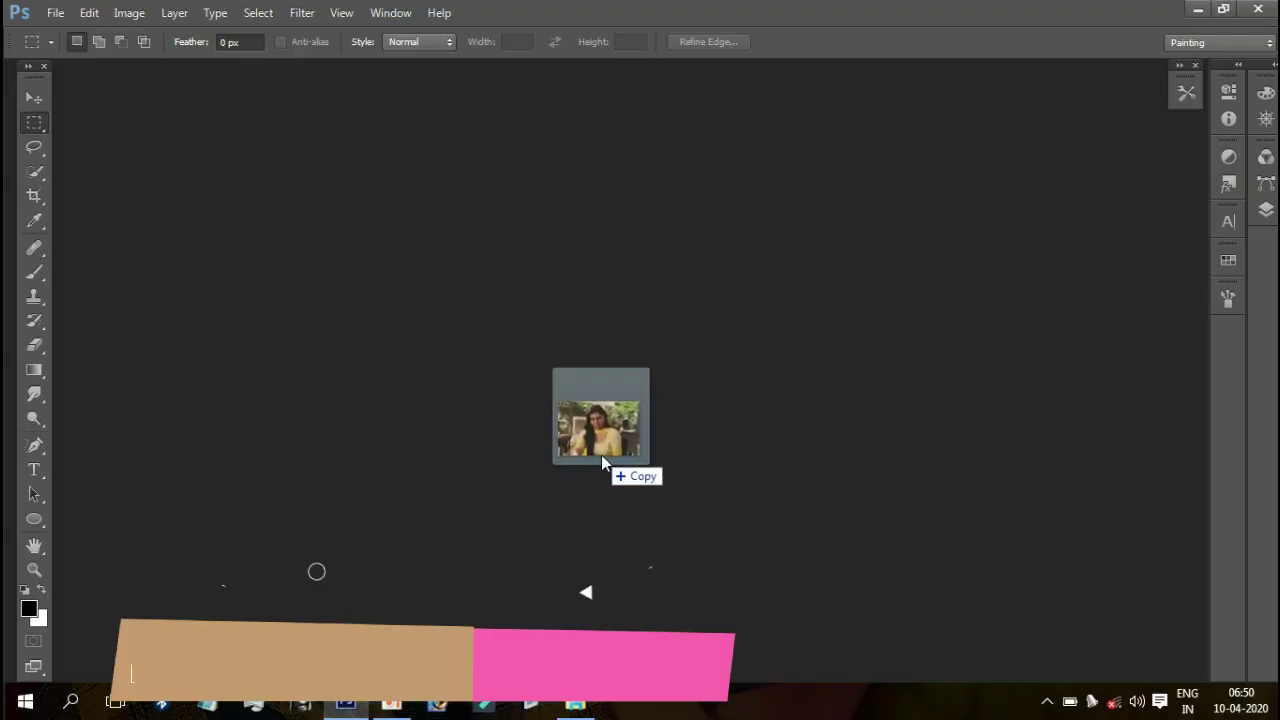
Step: Drag the woman's portrait photo into Photoshop so it opens in Camera Raw
left_click_drag(607, 373, 655, 389)
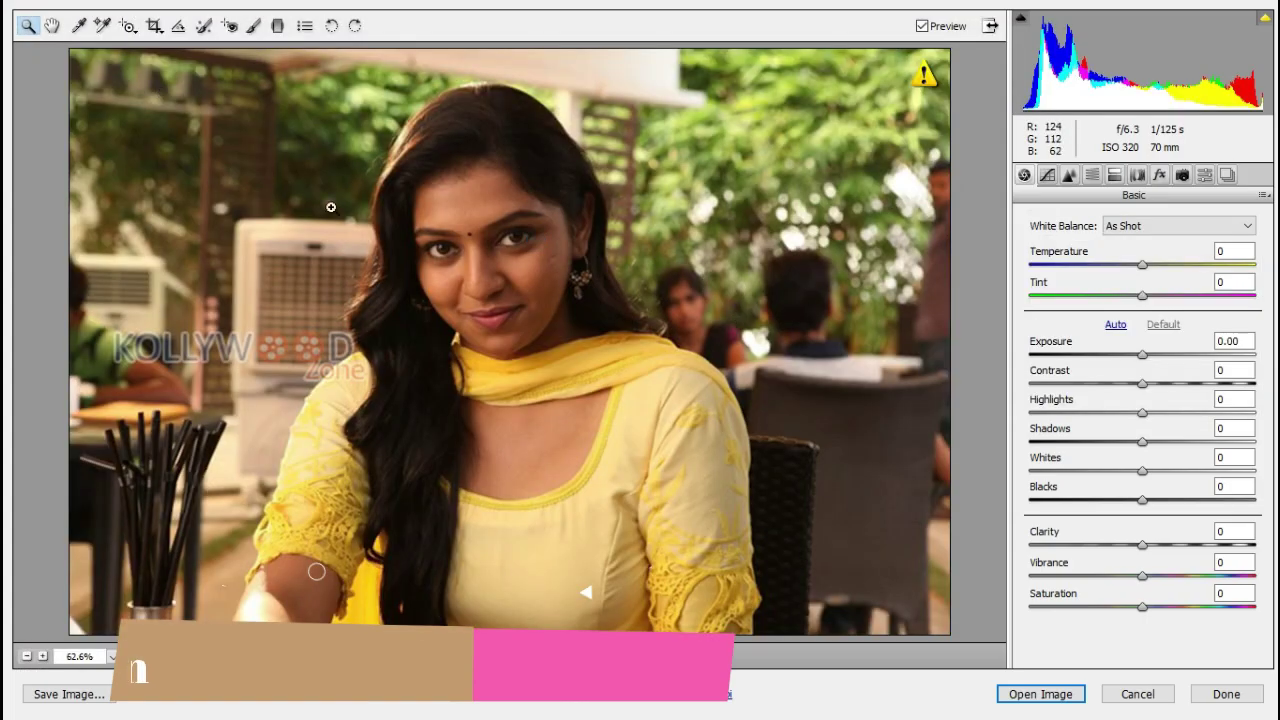
Step: Zoom the Camera Raw preview to 400% on the nose and lips, then return to 100%
left_click(791, 350)
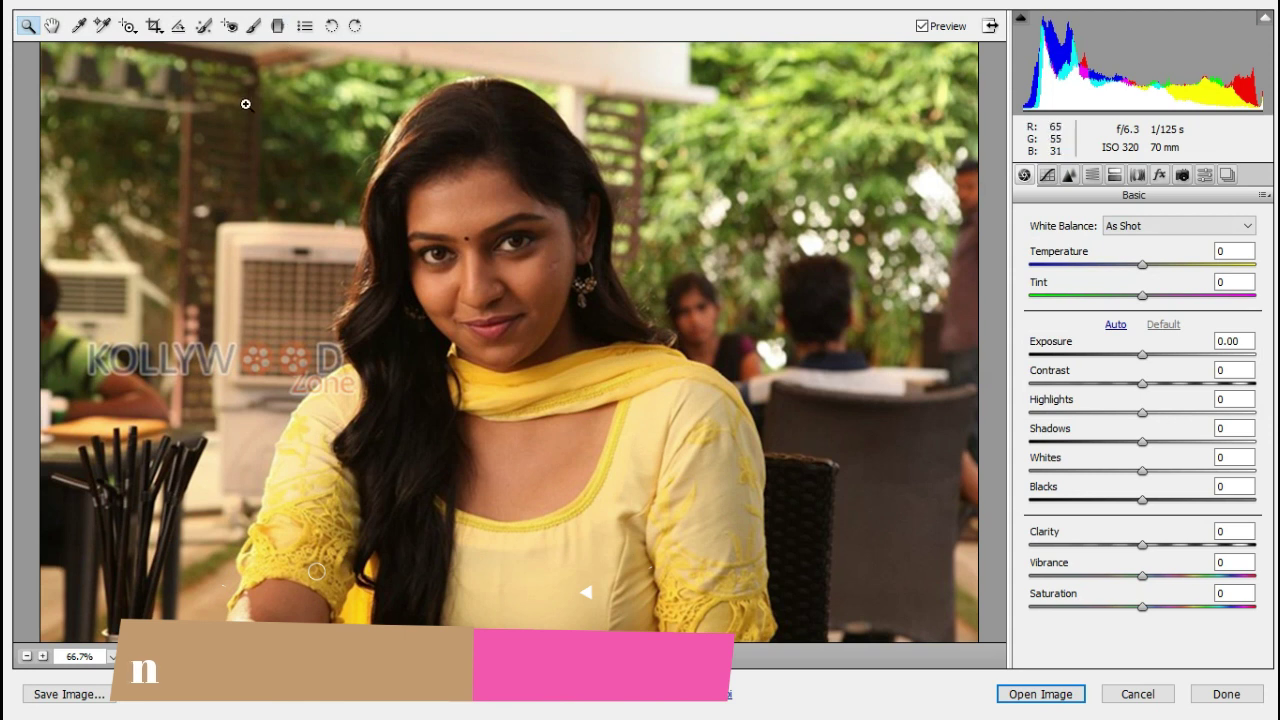
scroll(608, 313, "down", 1)
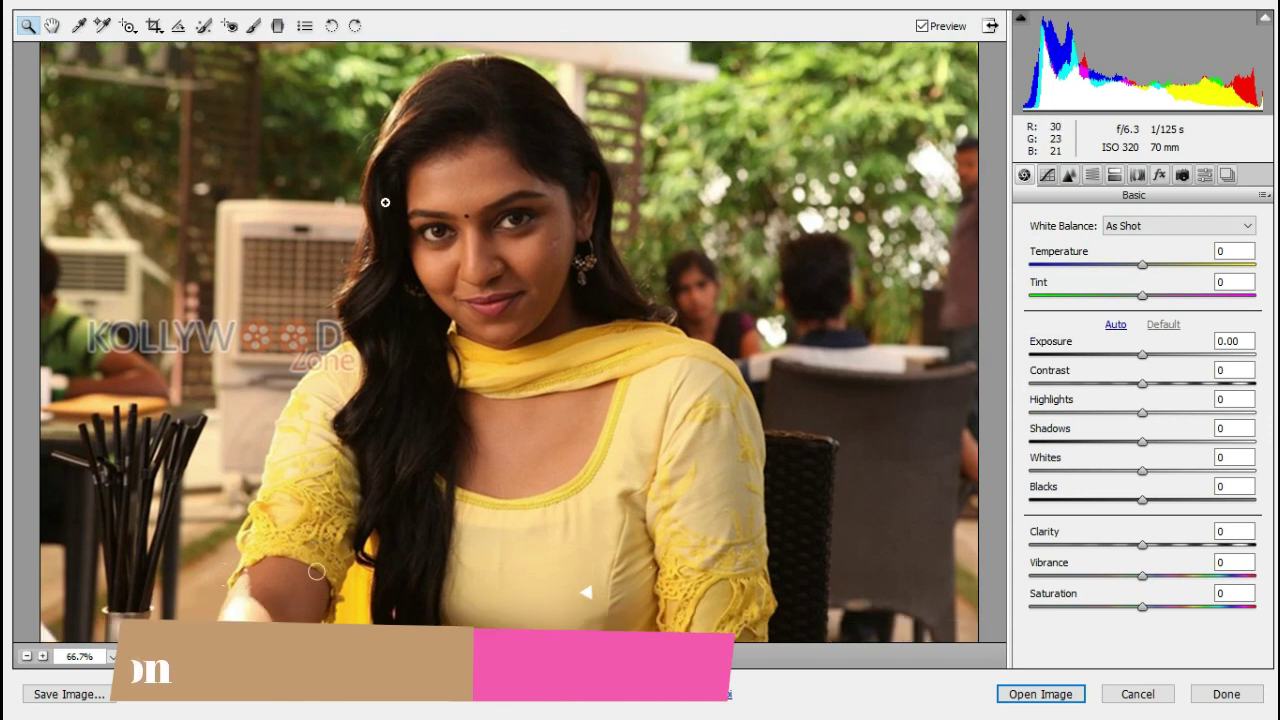
left_click_drag(385, 203, 523, 292)
scroll(660, 321, "down", 2)
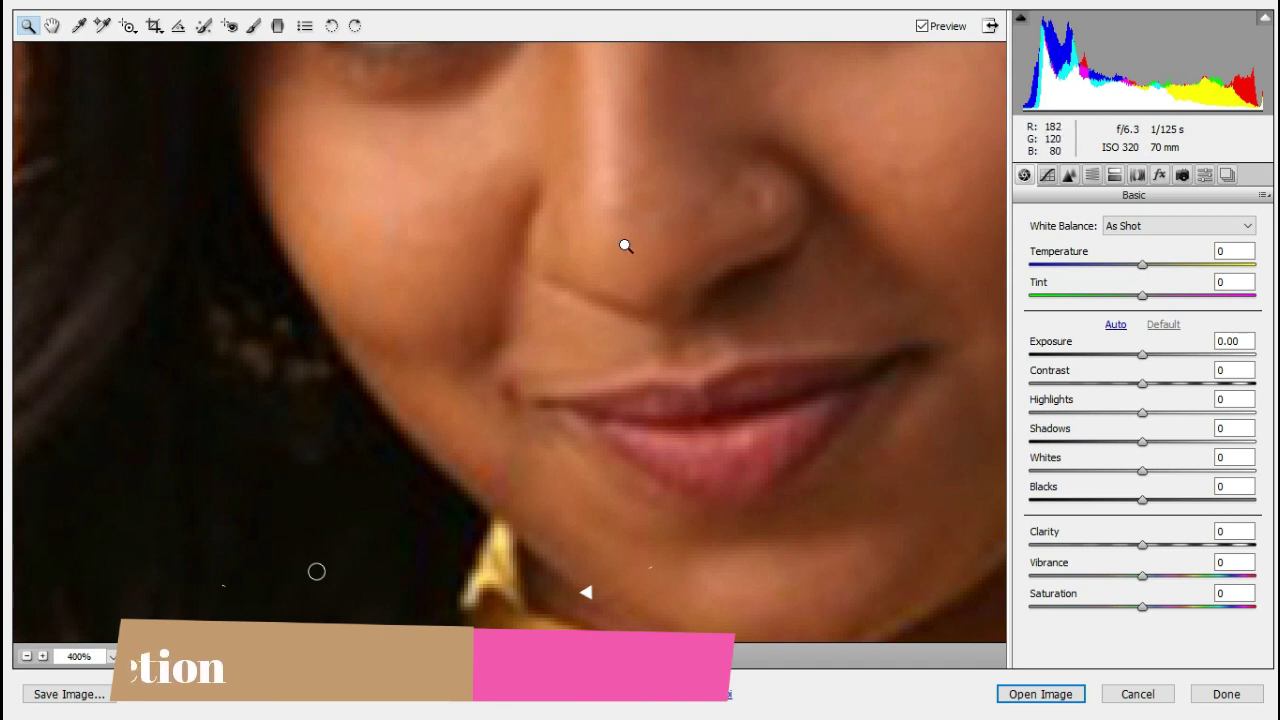
key("ctrl+alt+0")
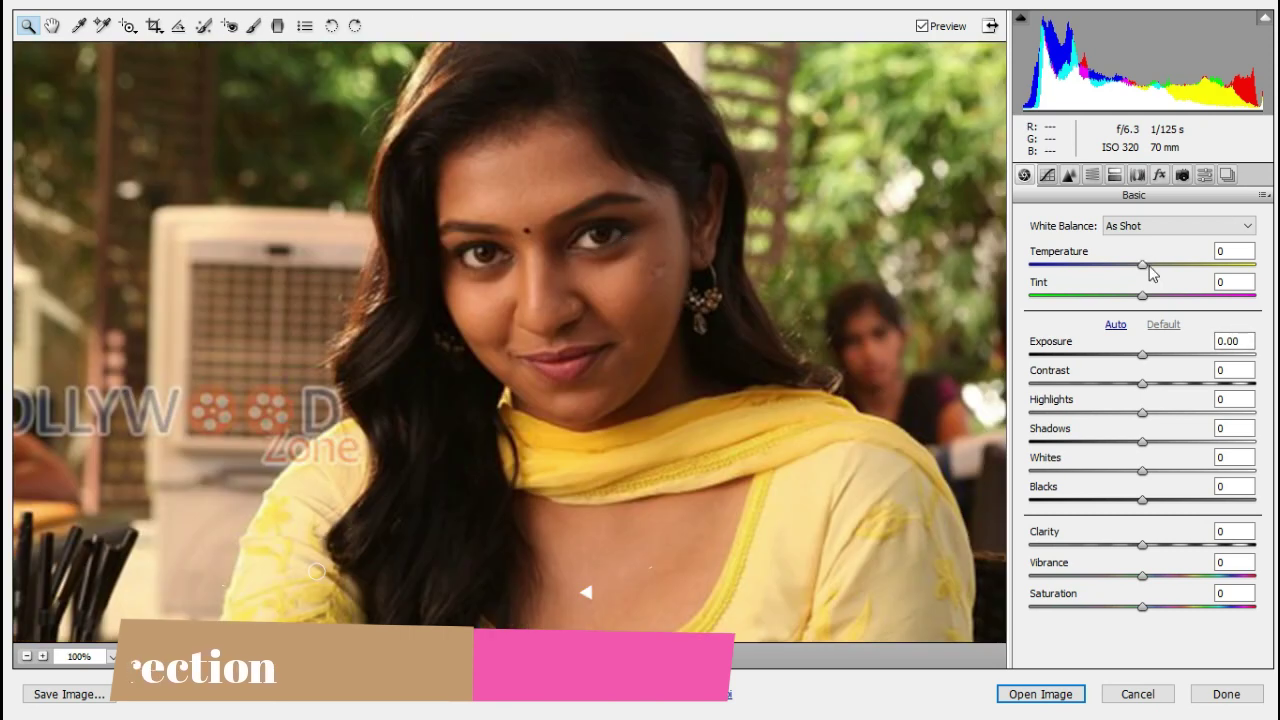
Step: Apply Temperature +12, Tint +18, Exposure +0.35, Contrast +16, Whites +33, Blacks +18, Clarity +13, and open the image
mouse_move(1142, 266)
left_mouse_down()
mouse_move(1156, 266)
mouse_move(1153, 296)
left_mouse_up()
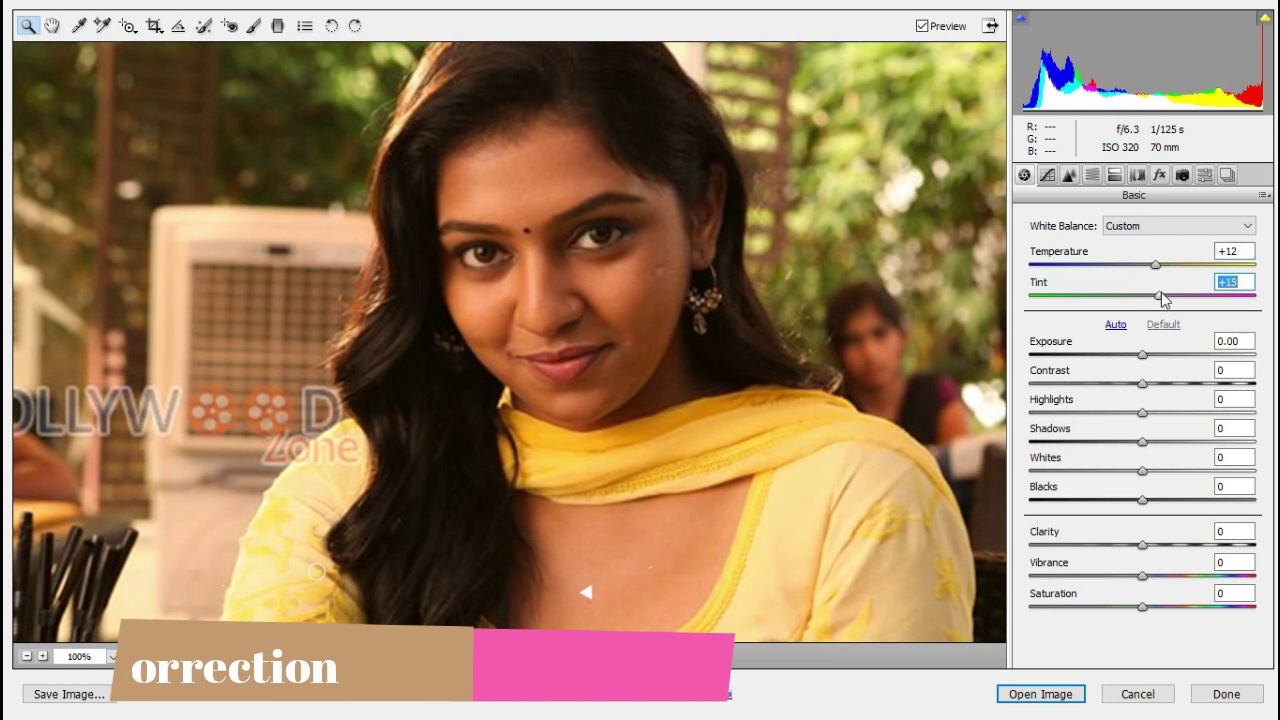
left_click_drag(1142, 356, 1152, 356)
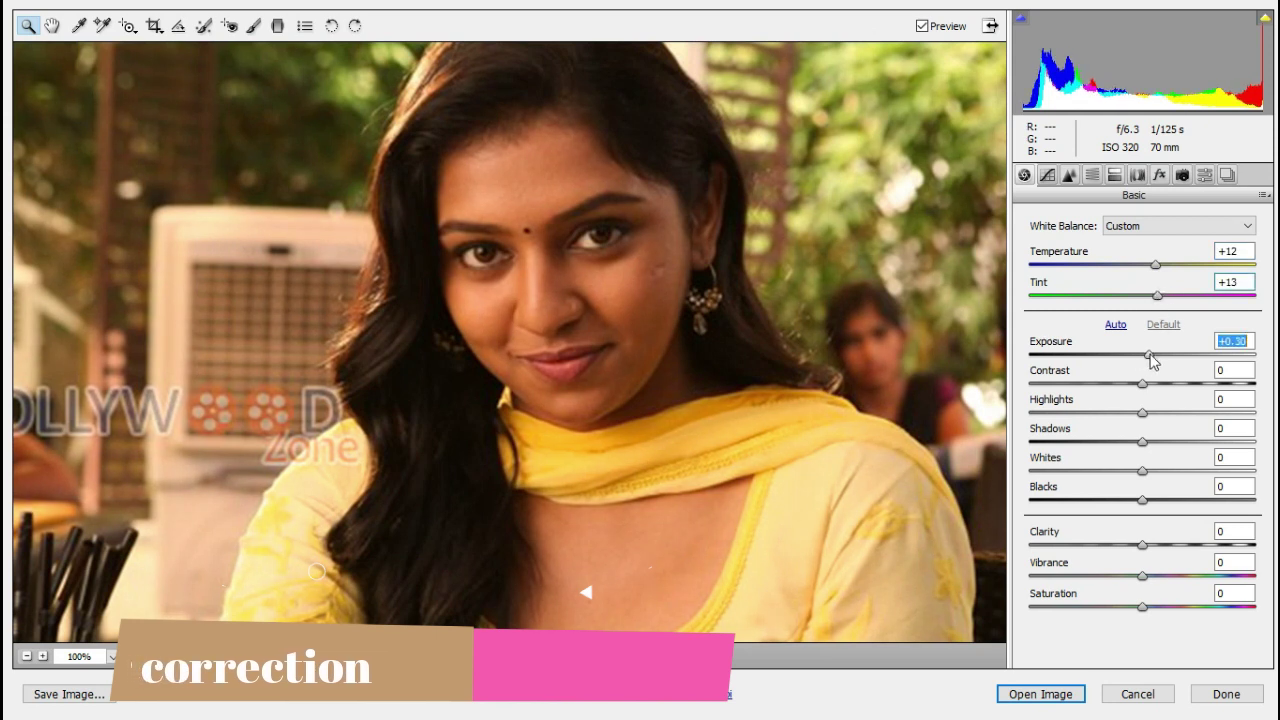
mouse_move(1157, 297)
left_mouse_down()
mouse_move(1107, 303)
mouse_move(1165, 305)
left_mouse_up()
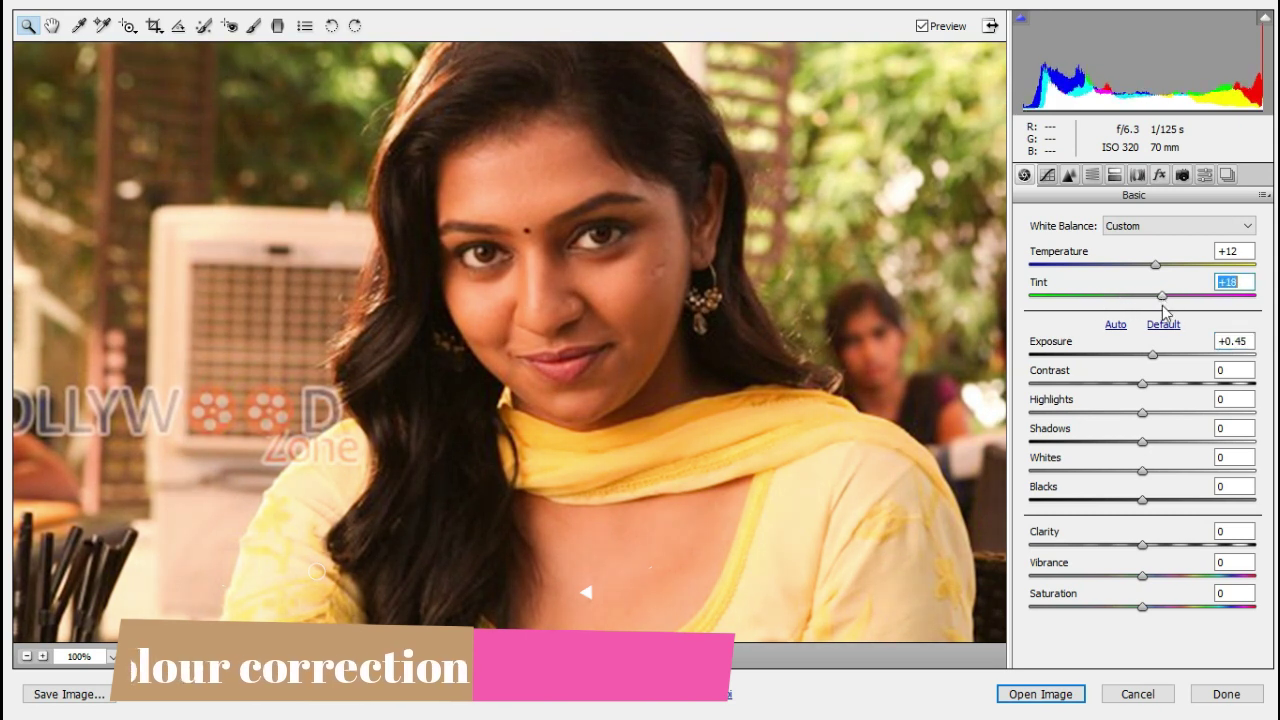
mouse_move(1145, 386)
left_mouse_down()
mouse_move(1197, 385)
mouse_move(1163, 386)
mouse_move(1150, 356)
left_mouse_up()
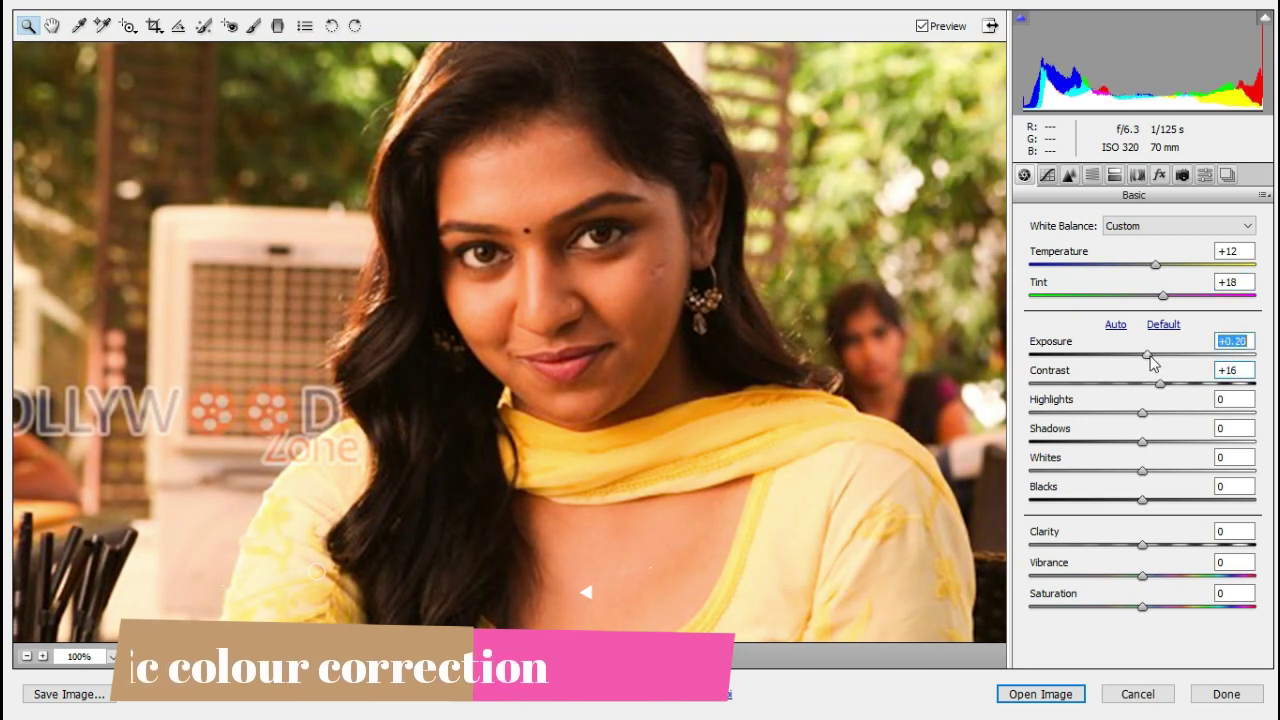
left_click(1143, 441)
mouse_move(1165, 445)
left_mouse_down()
mouse_move(1087, 447)
mouse_move(1142, 448)
mouse_move(1180, 470)
mouse_move(1185, 500)
mouse_move(1151, 508)
mouse_move(1176, 508)
mouse_move(1147, 575)
left_mouse_up()
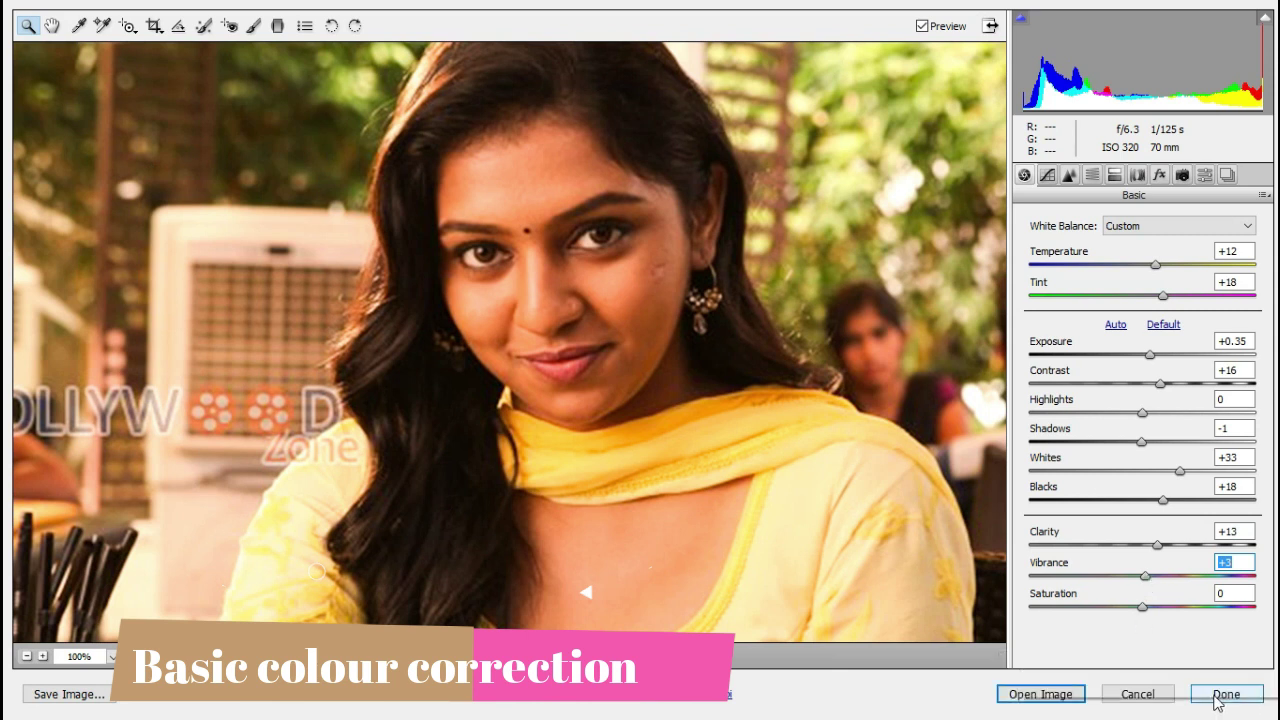
left_click(1035, 698)
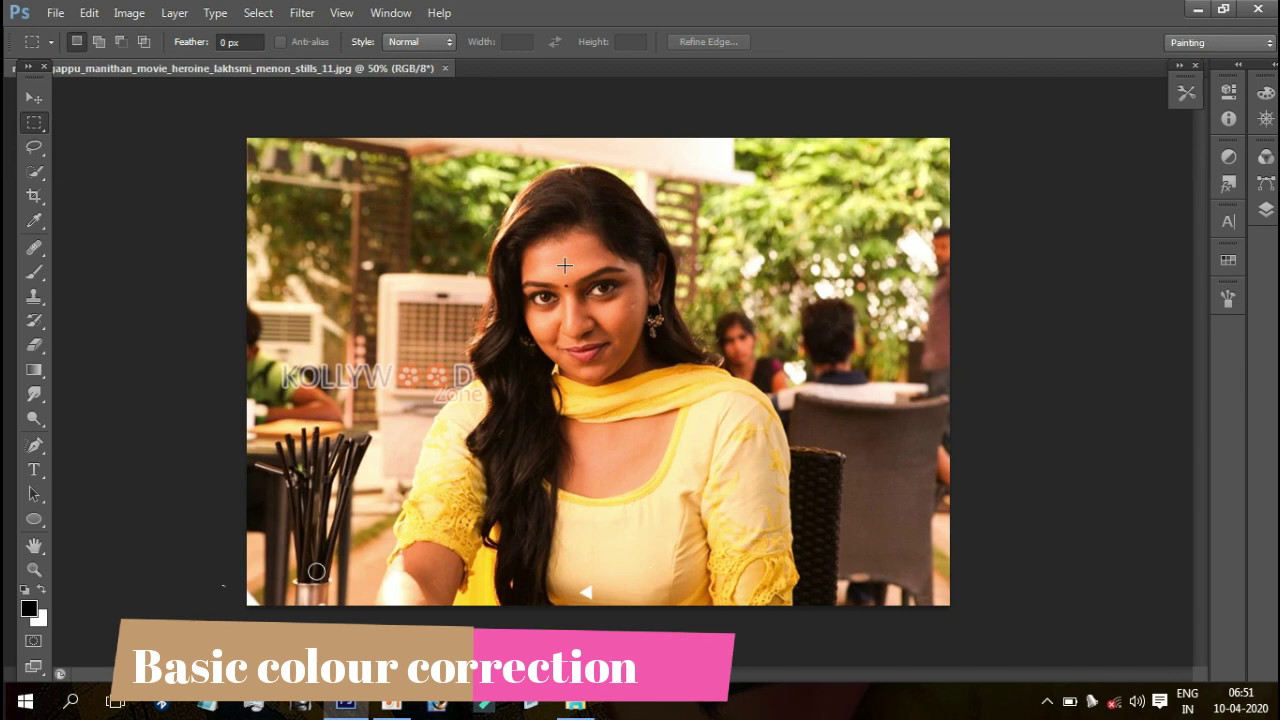
key("ctrl+plus")
key("ctrl+plus")
key("ctrl+plus")
key("ctrl+plus")
mouse_move(563, 260)
left_mouse_down()
mouse_move(533, 385)
mouse_move(669, 460)
mouse_move(583, 291)
left_mouse_up()
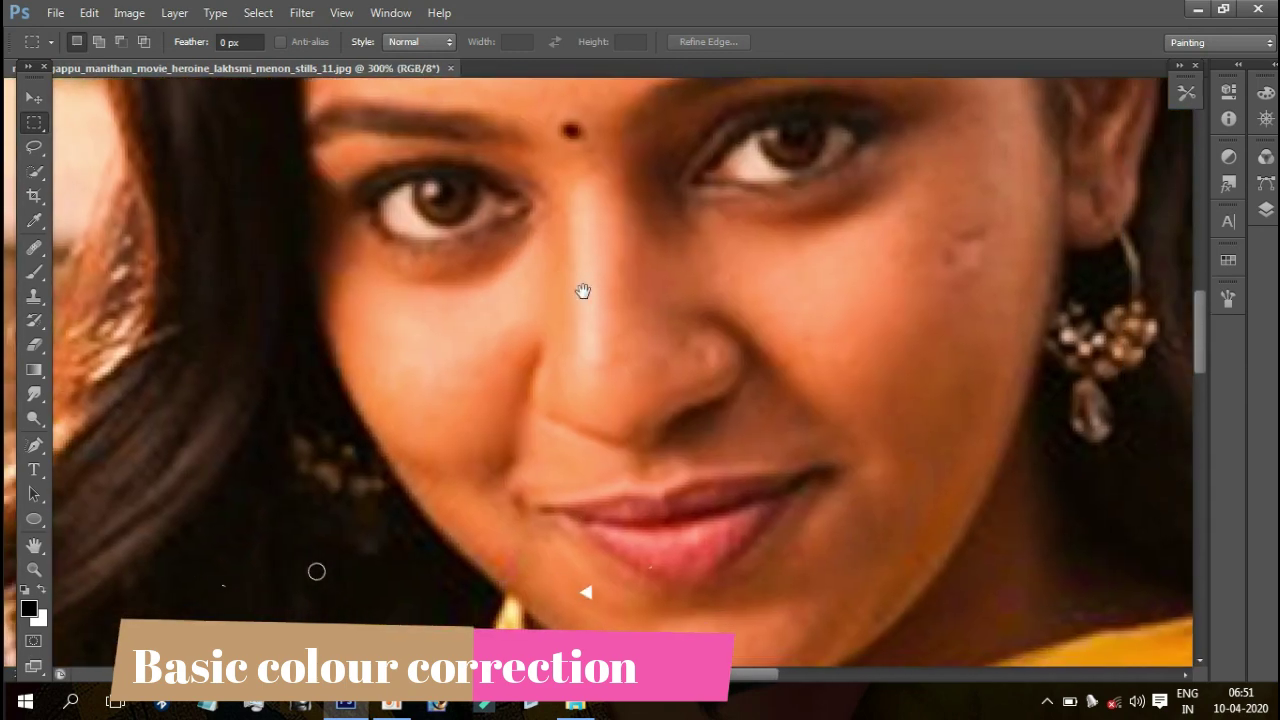
key("ctrl+minus")
key("ctrl+minus")
key("ctrl+minus")
key("ctrl+minus")
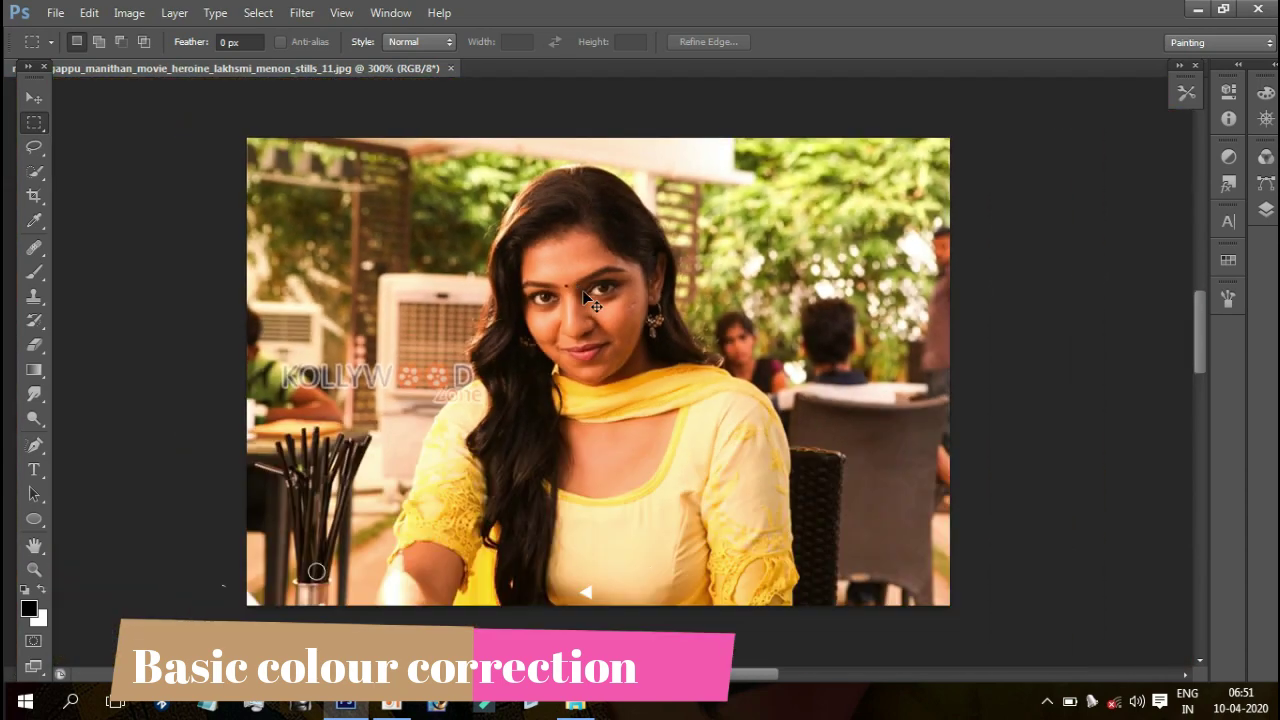
key("ctrl+minus")
key("ctrl+0")
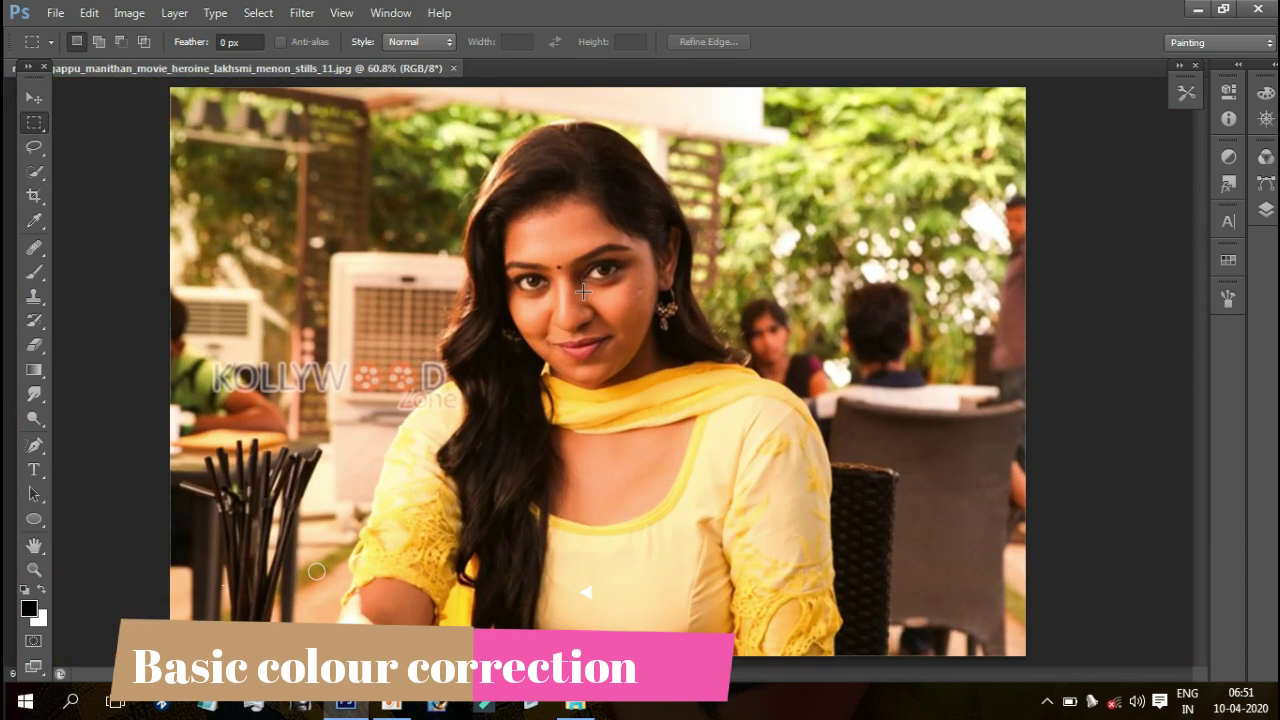
scroll(558, 287, "up", 2)
scroll(600, 300, "up", 2)
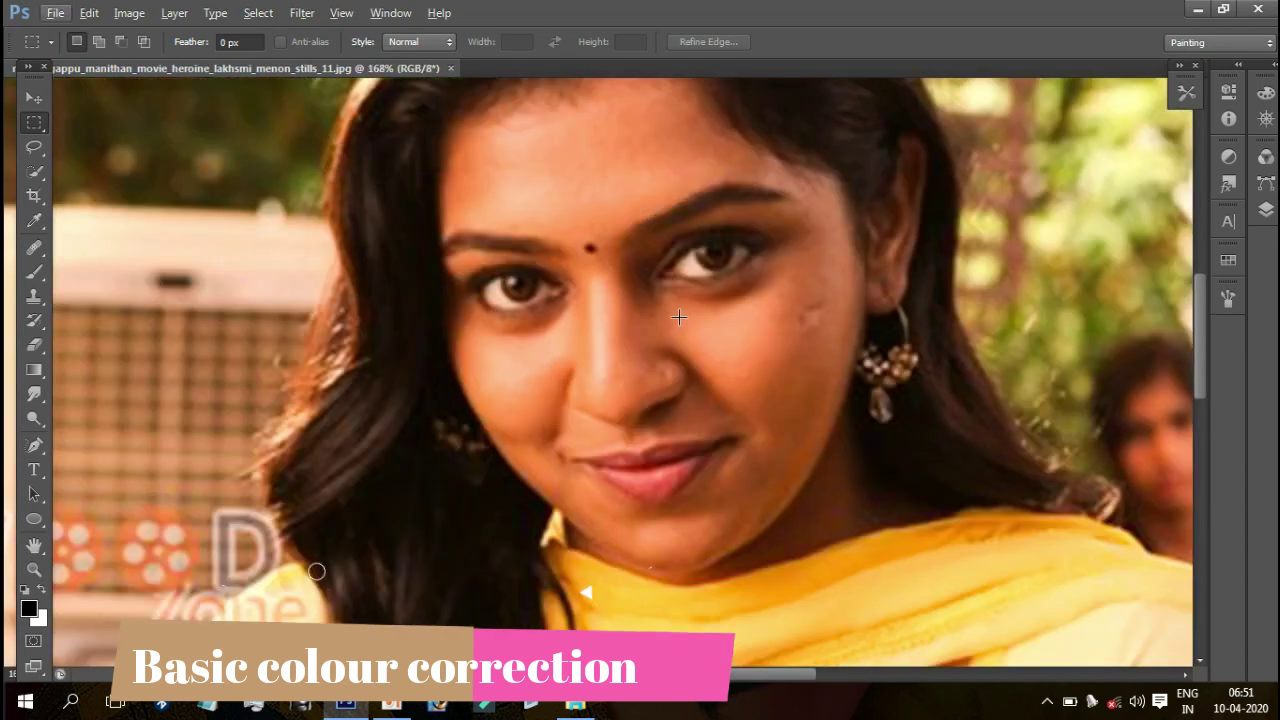
scroll(677, 306, "up", 2)
scroll(679, 317, "up", 2)
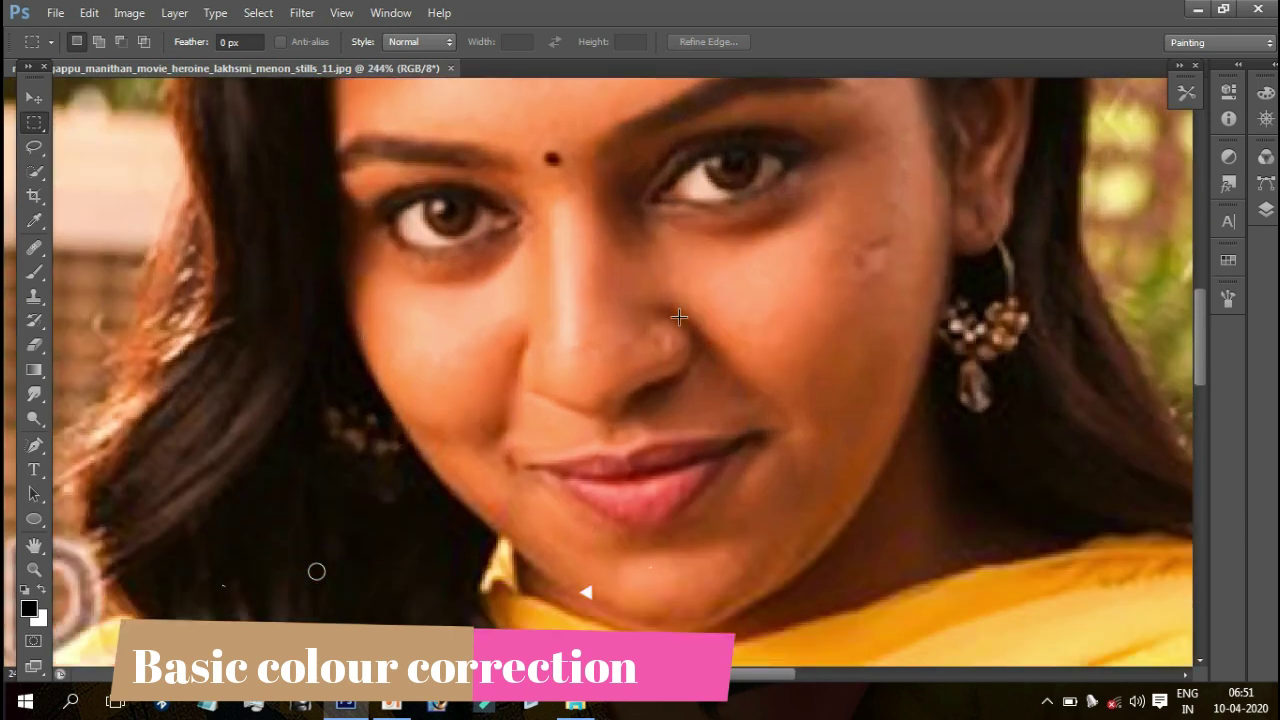
scroll(620, 301, "down", 2)
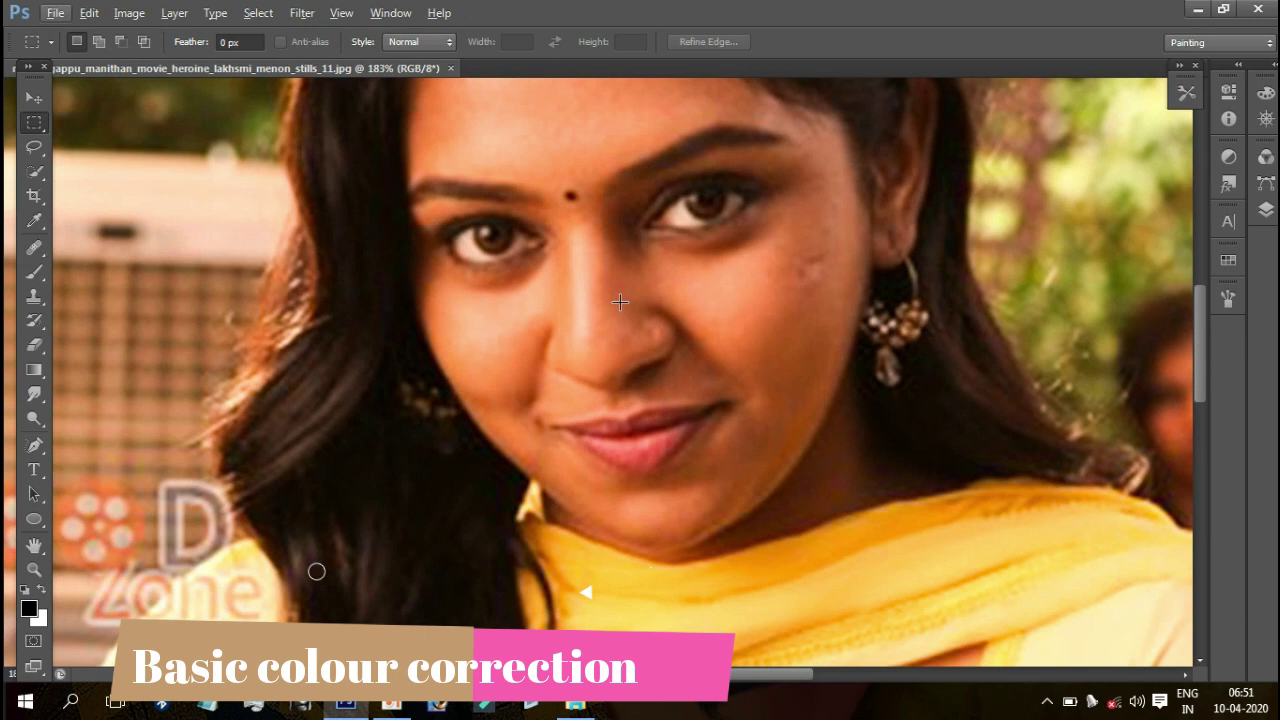
scroll(620, 301, "down", 2)
scroll(620, 301, "down", 2)
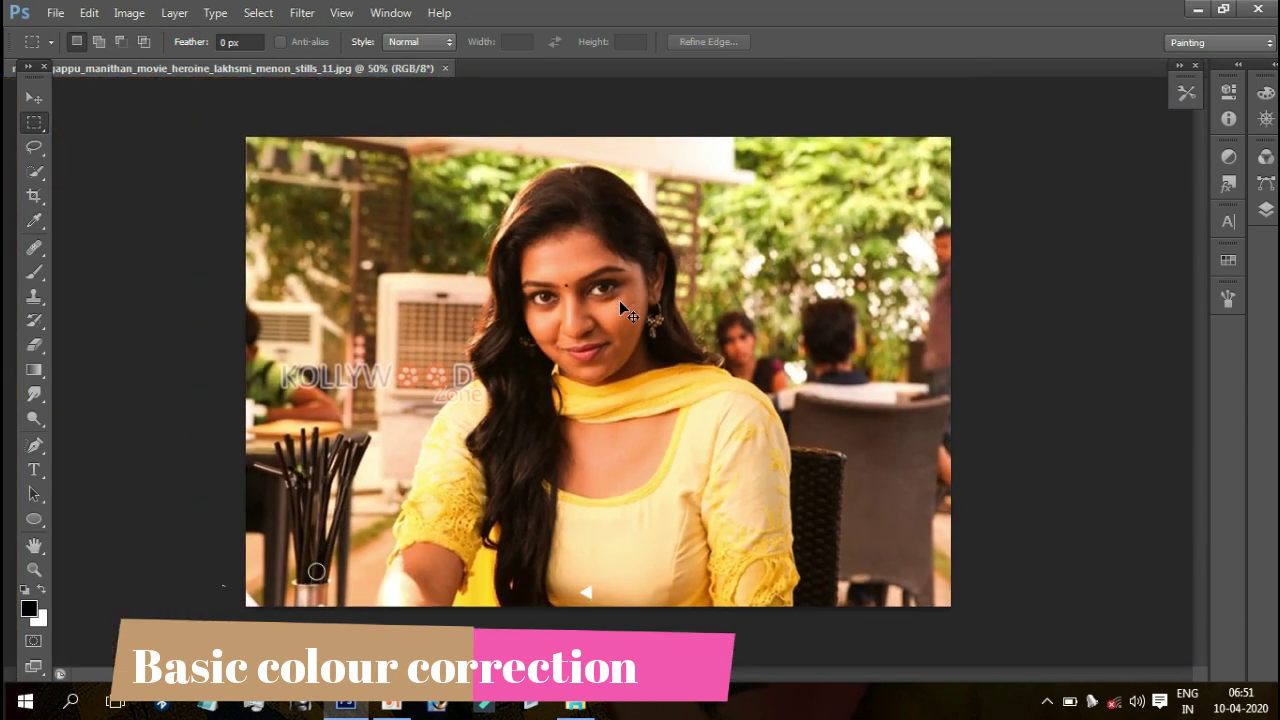
scroll(620, 301, "up", 1)
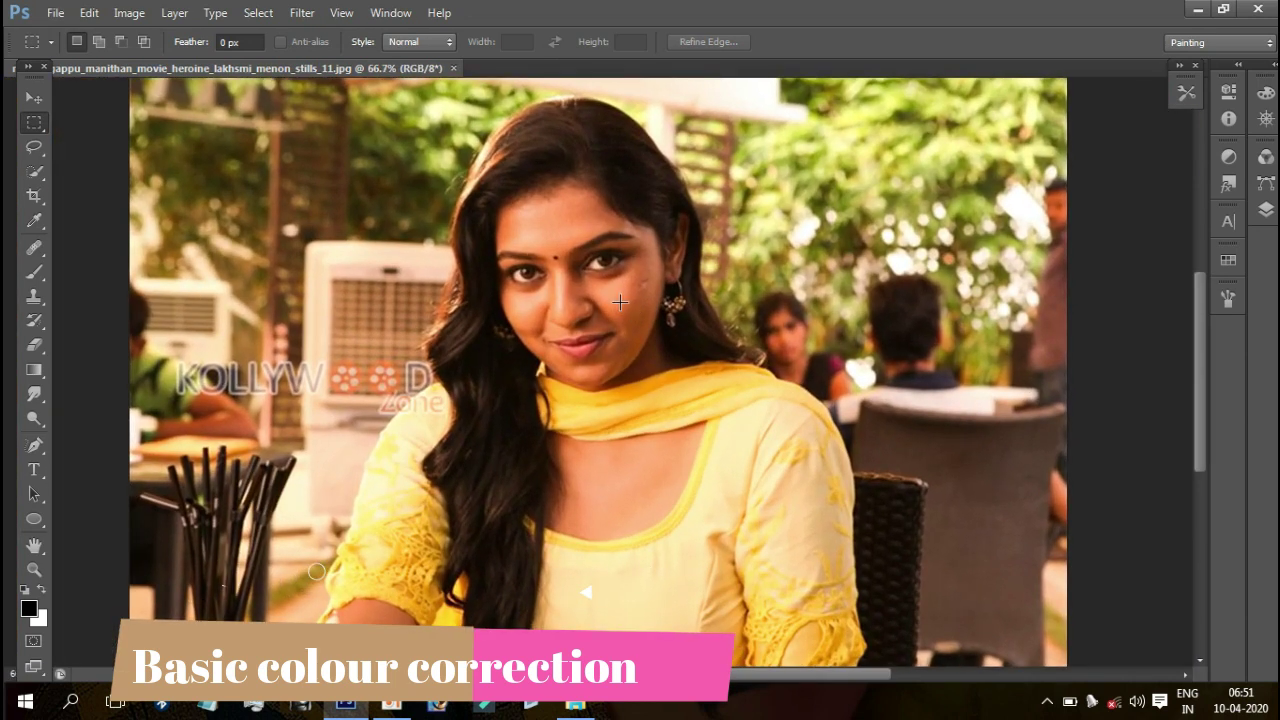
scroll(620, 301, "down", 1)
scroll(620, 301, "up", 1)
scroll(619, 300, "up", 1)
scroll(619, 300, "down", 1)
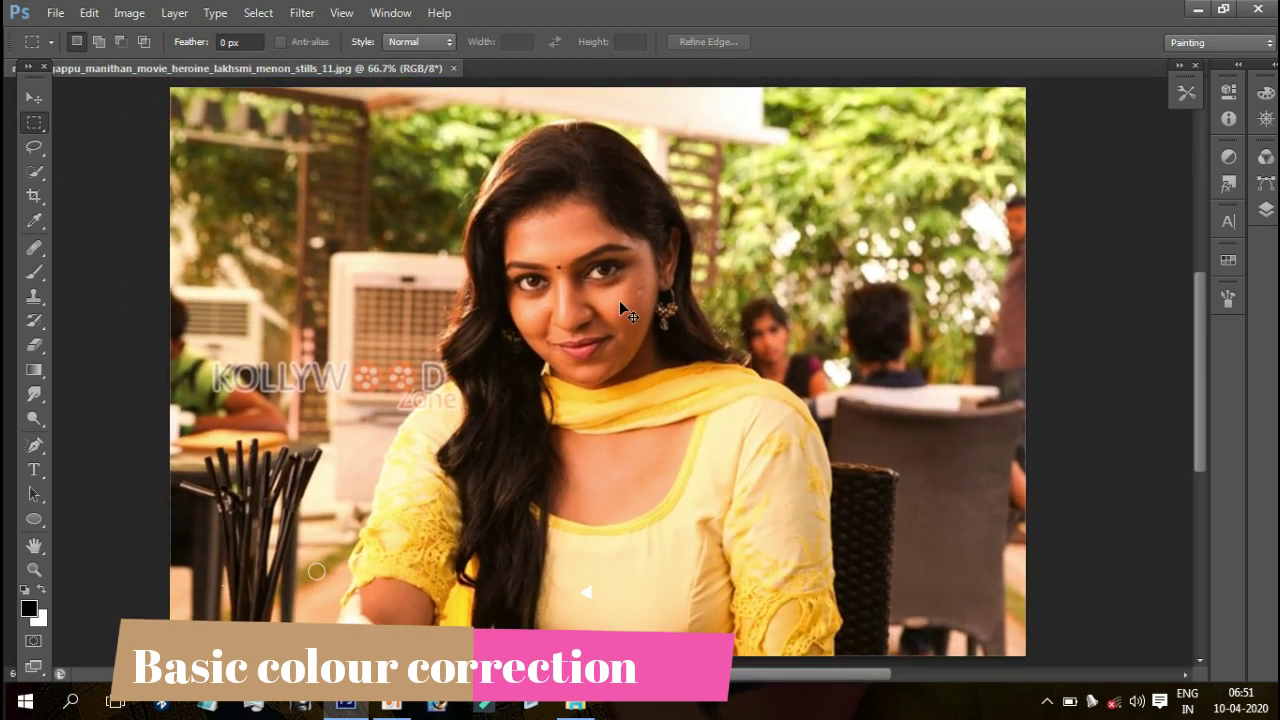
scroll(619, 300, "up", 1)
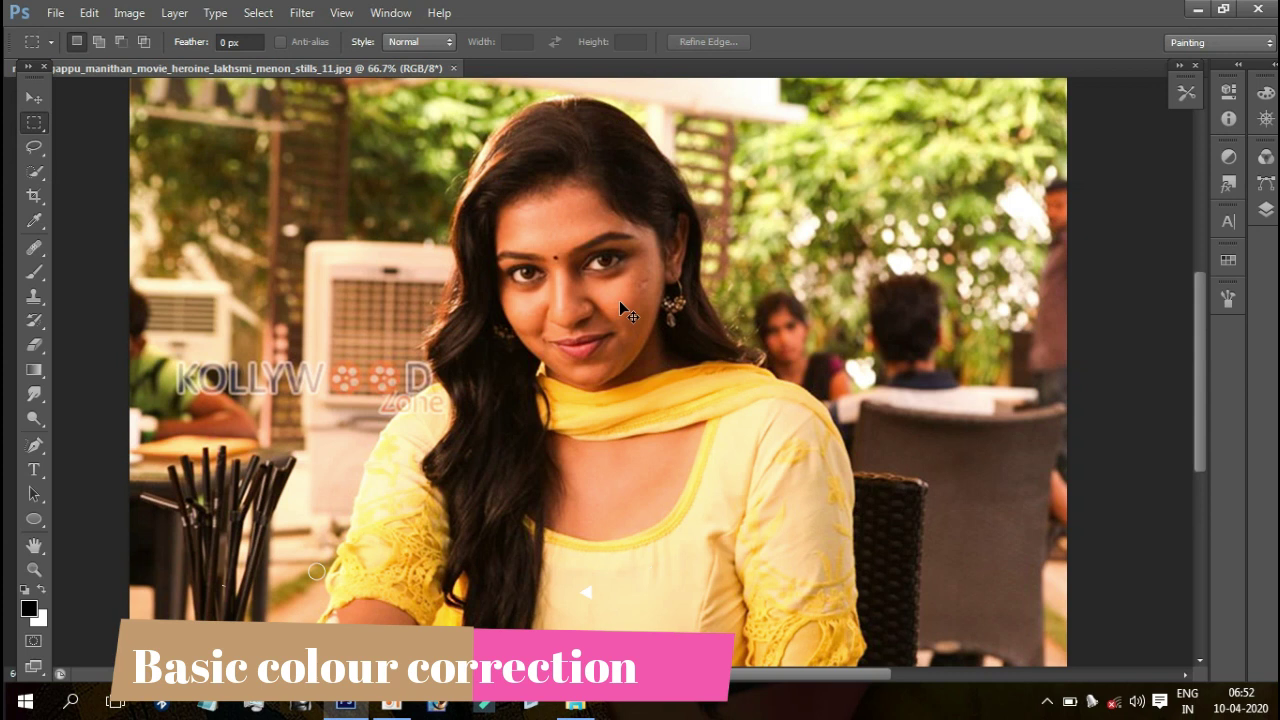
Step: Add an empty Layer 1 and zoom in to 171% on the eyes, nose and lips
key("ctrl+shift+n")
key("Return")
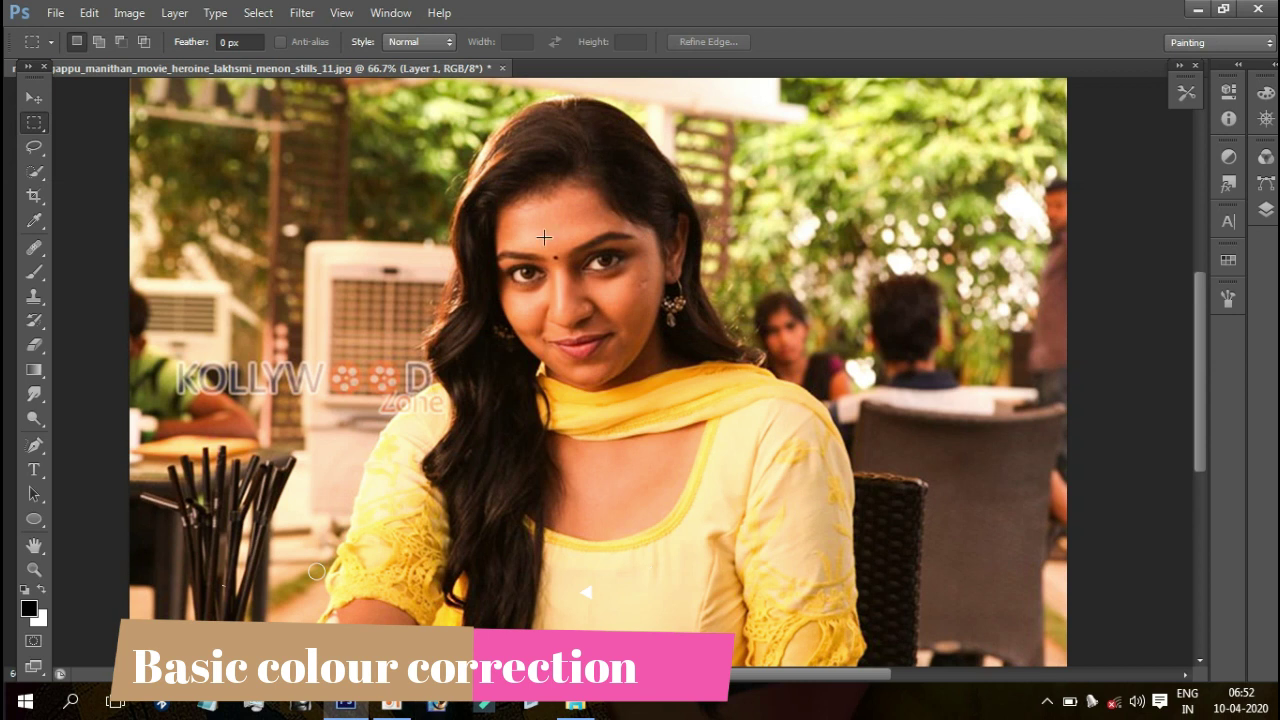
key("z")
left_click(606, 314)
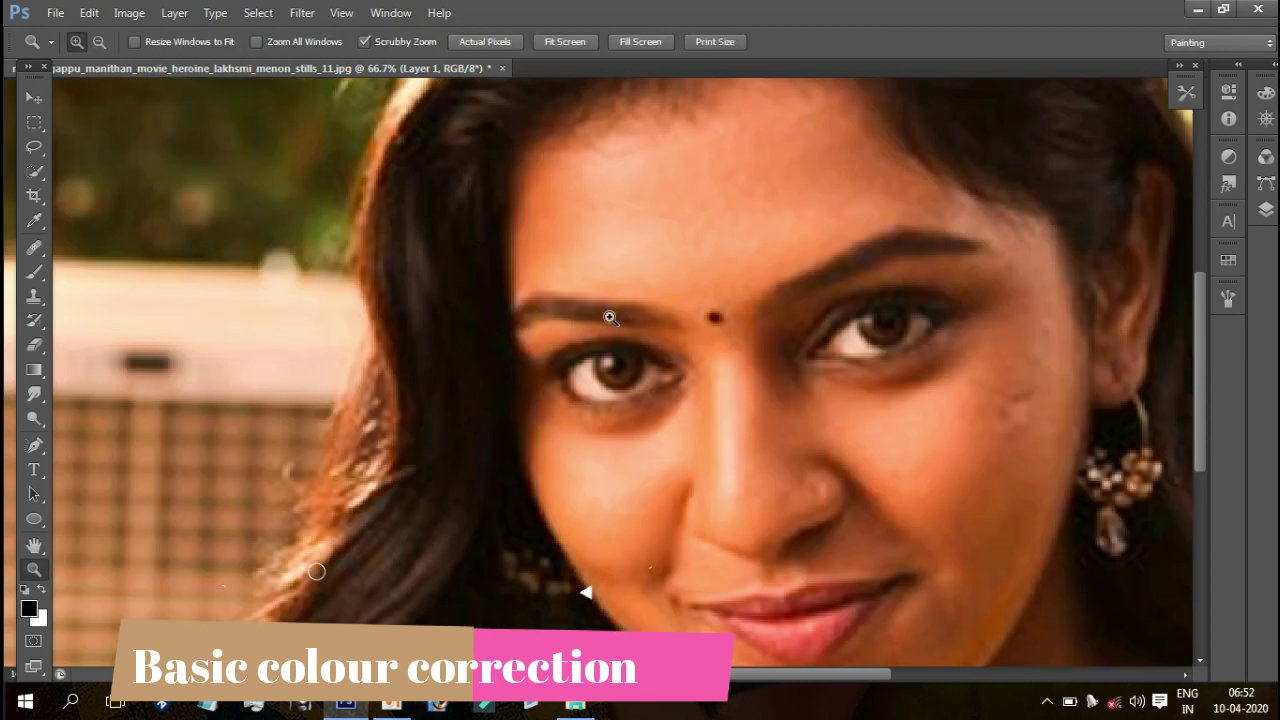
left_click_drag(805, 318, 543, 131)
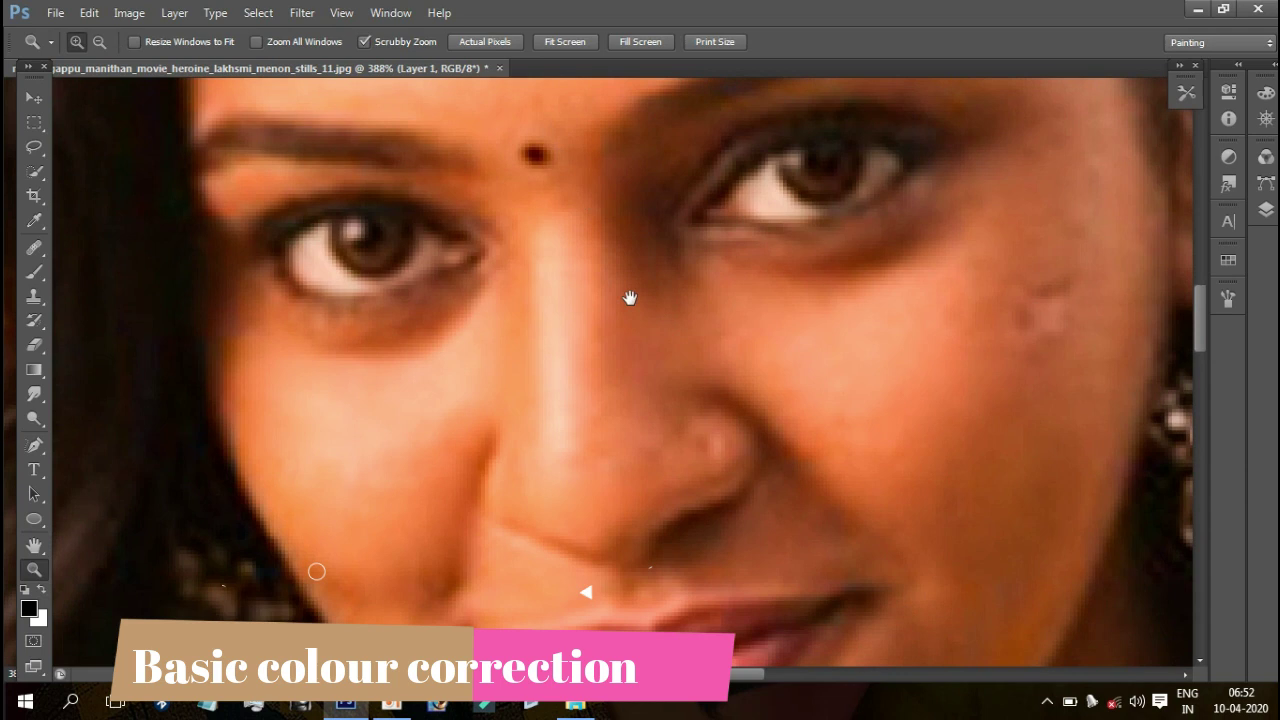
left_click_drag(629, 294, 634, 194)
scroll(634, 174, "down", 2, "alt")
scroll(600, 177, "down", 2, "alt")
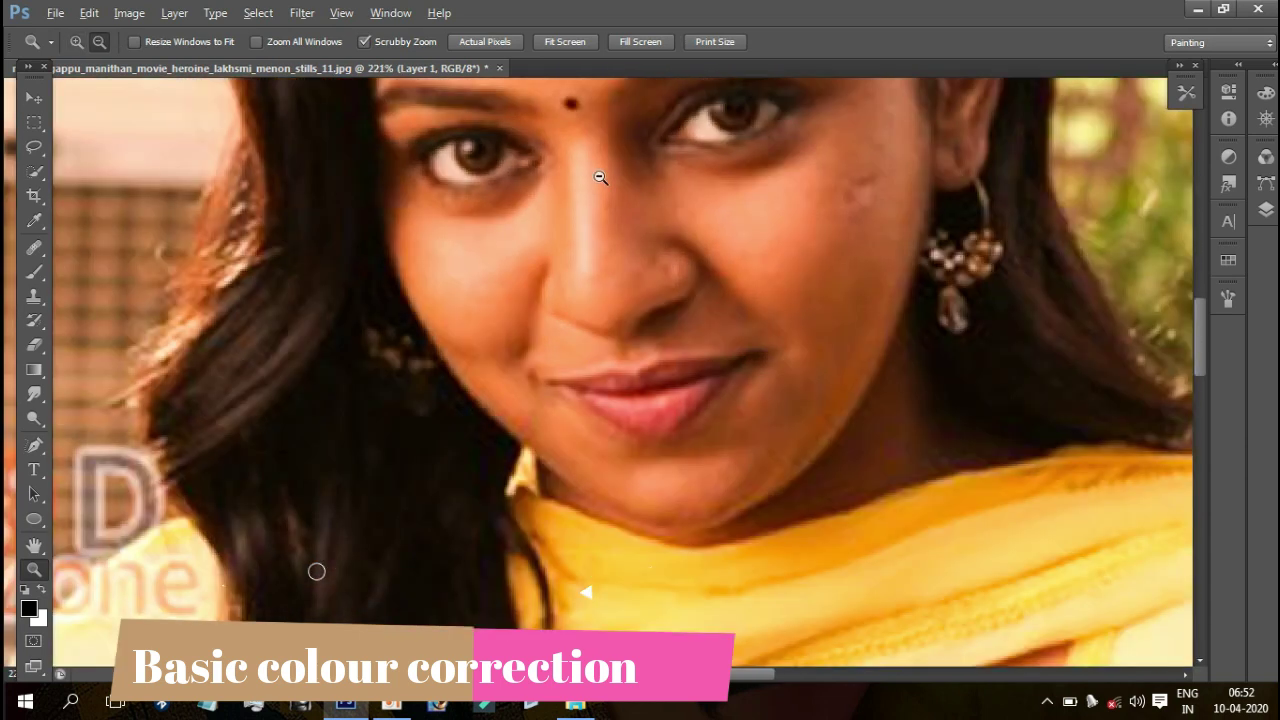
scroll(600, 177, "down", 2, "alt")
scroll(689, 374, "down", 2, "alt")
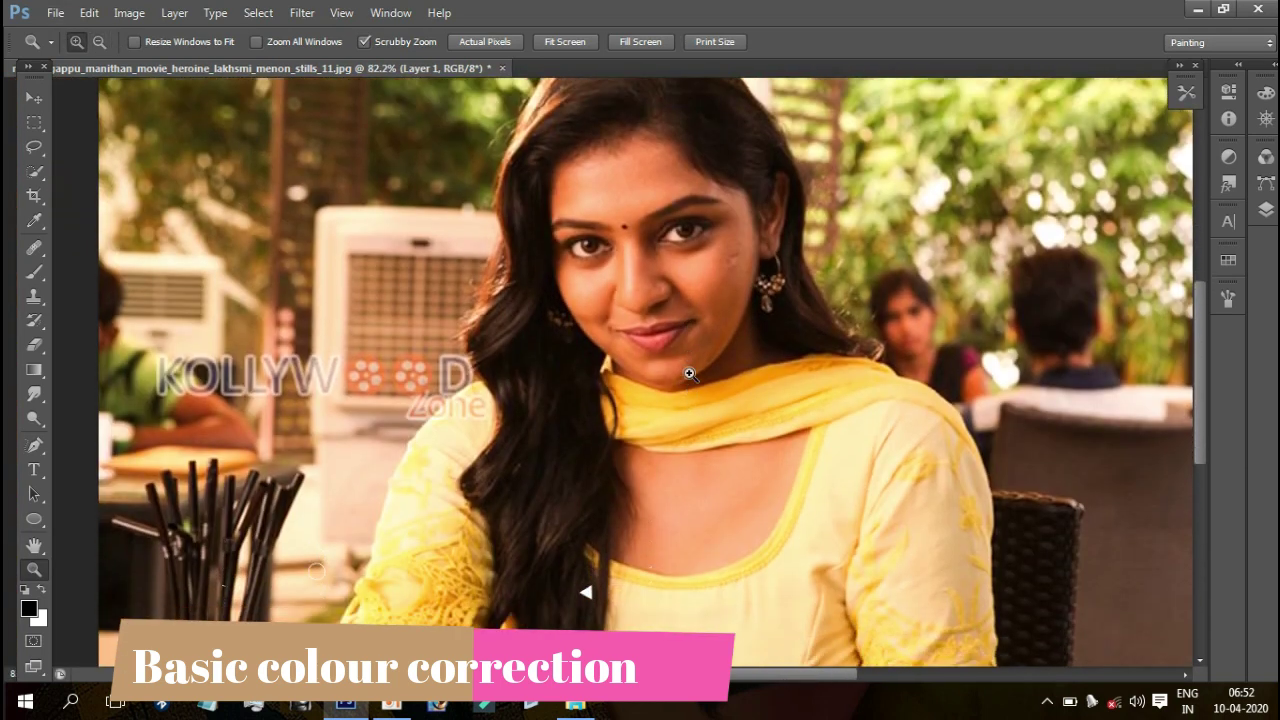
Step: Select the Background layer and duplicate it as Background copy
left_click(1270, 212)
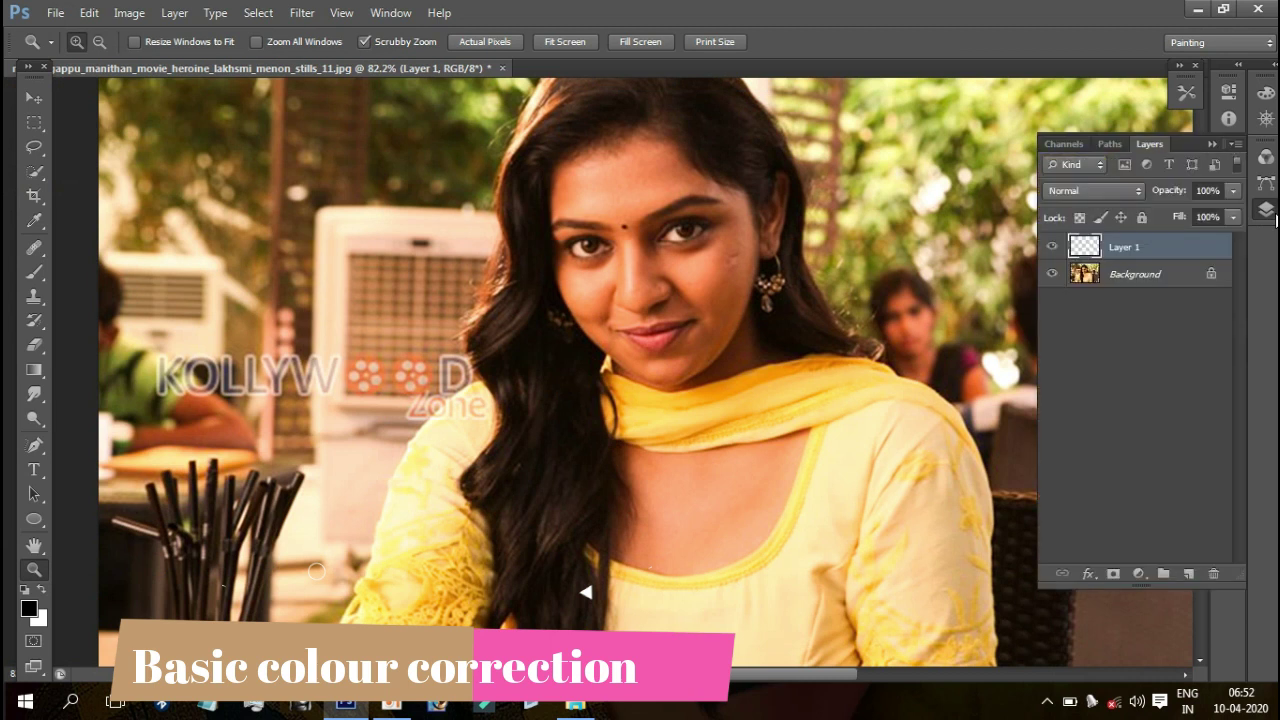
left_click(1268, 214)
left_click(1268, 210)
left_click(1133, 280)
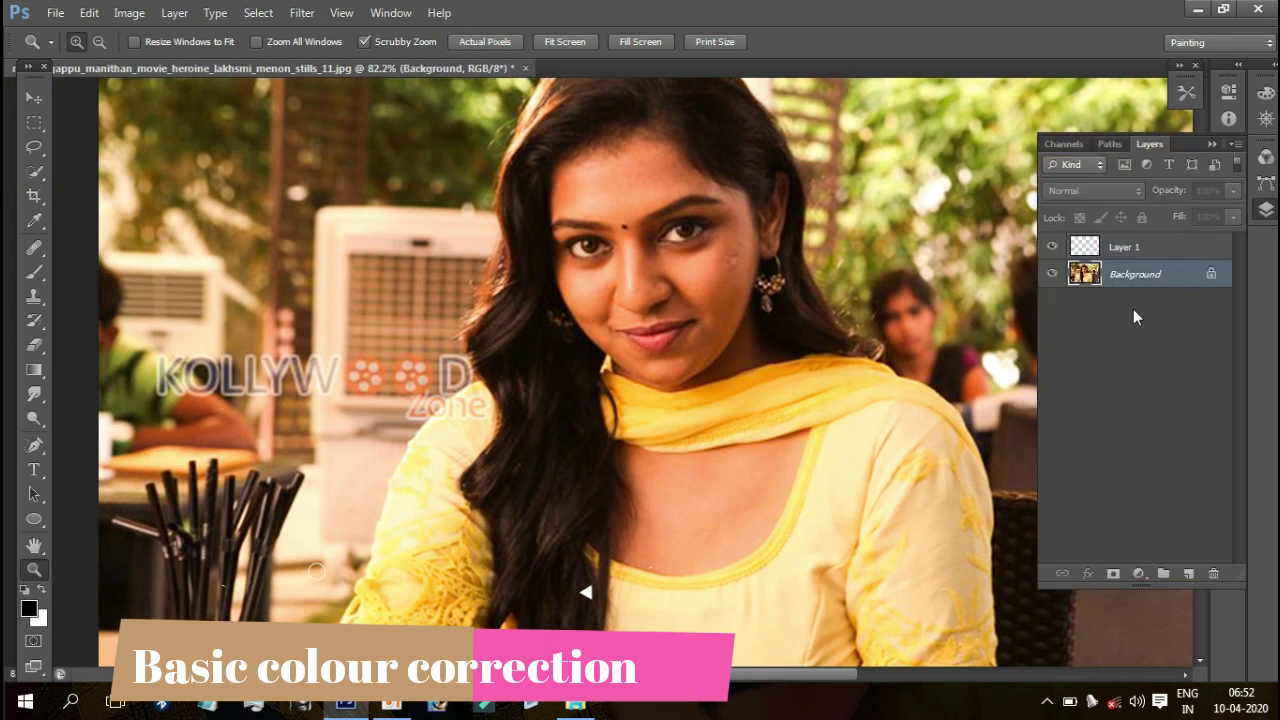
key("ctrl+j")
scroll(617, 310, "up", 3)
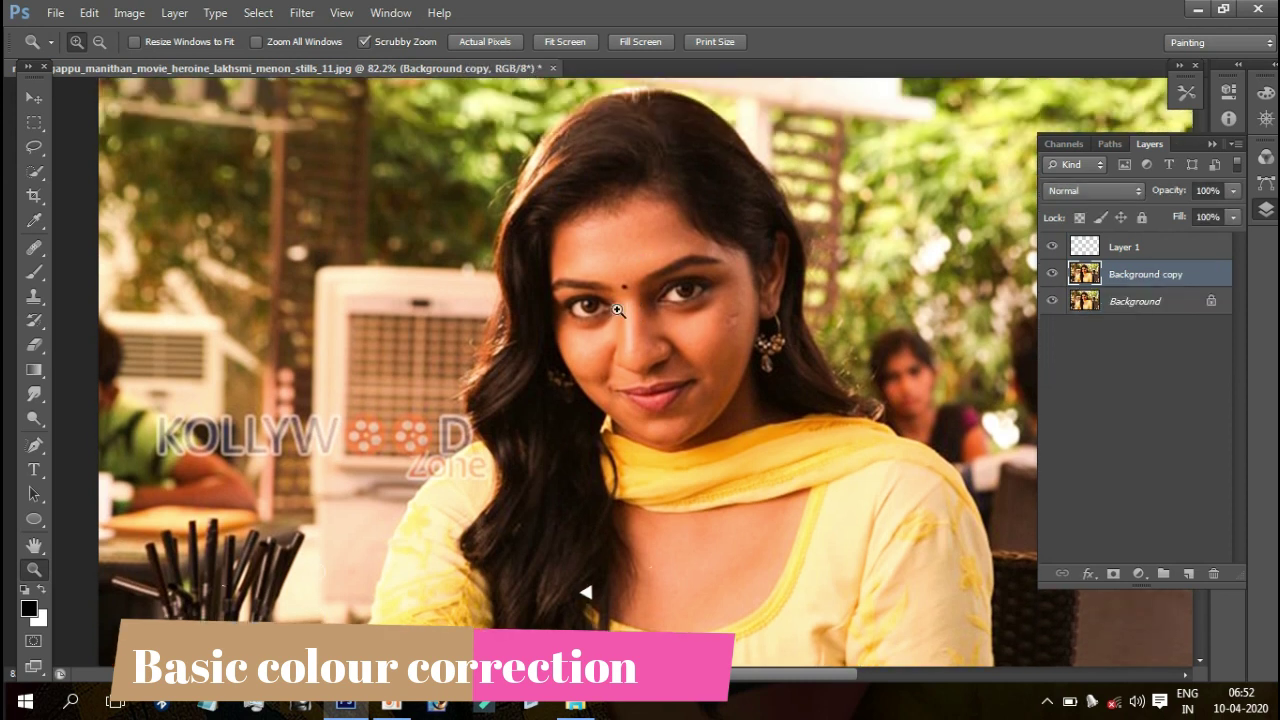
scroll(600, 311, "up", 3)
scroll(590, 312, "up", 1)
scroll(590, 312, "up", 2)
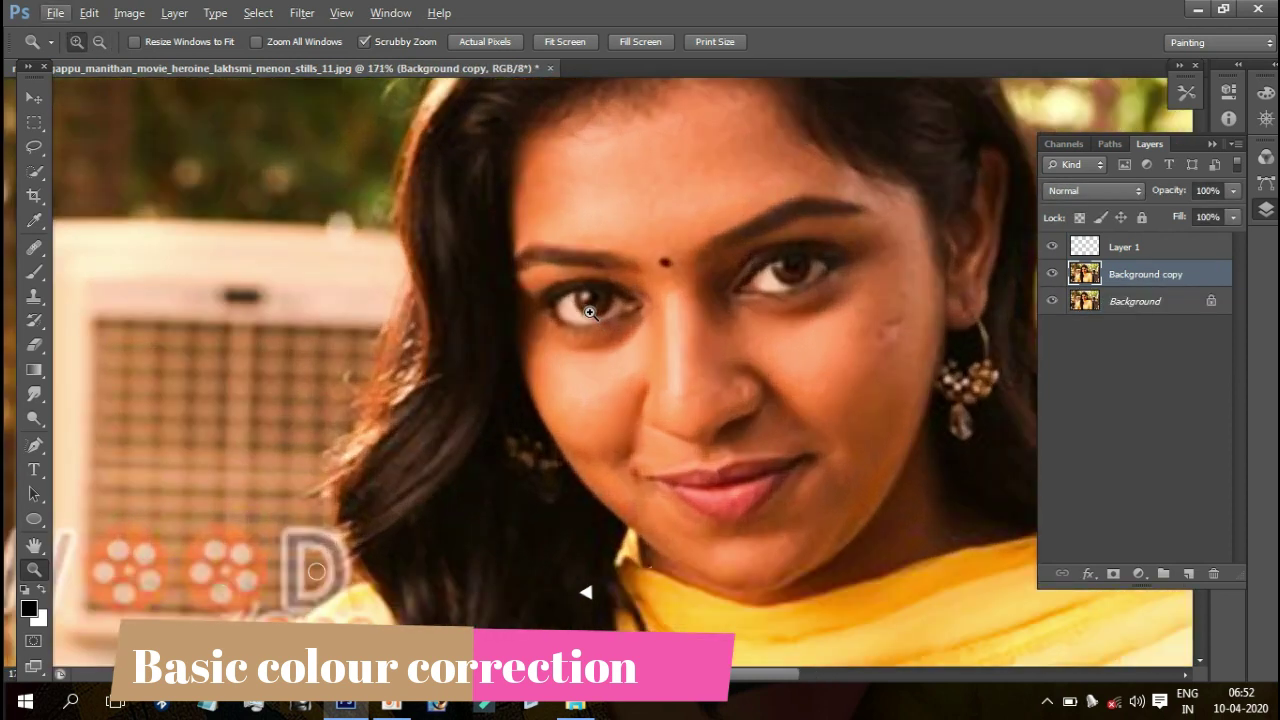
Step: Quick-select the woman's forehead and hair down the left side of her head
key("w")
left_click(390, 12)
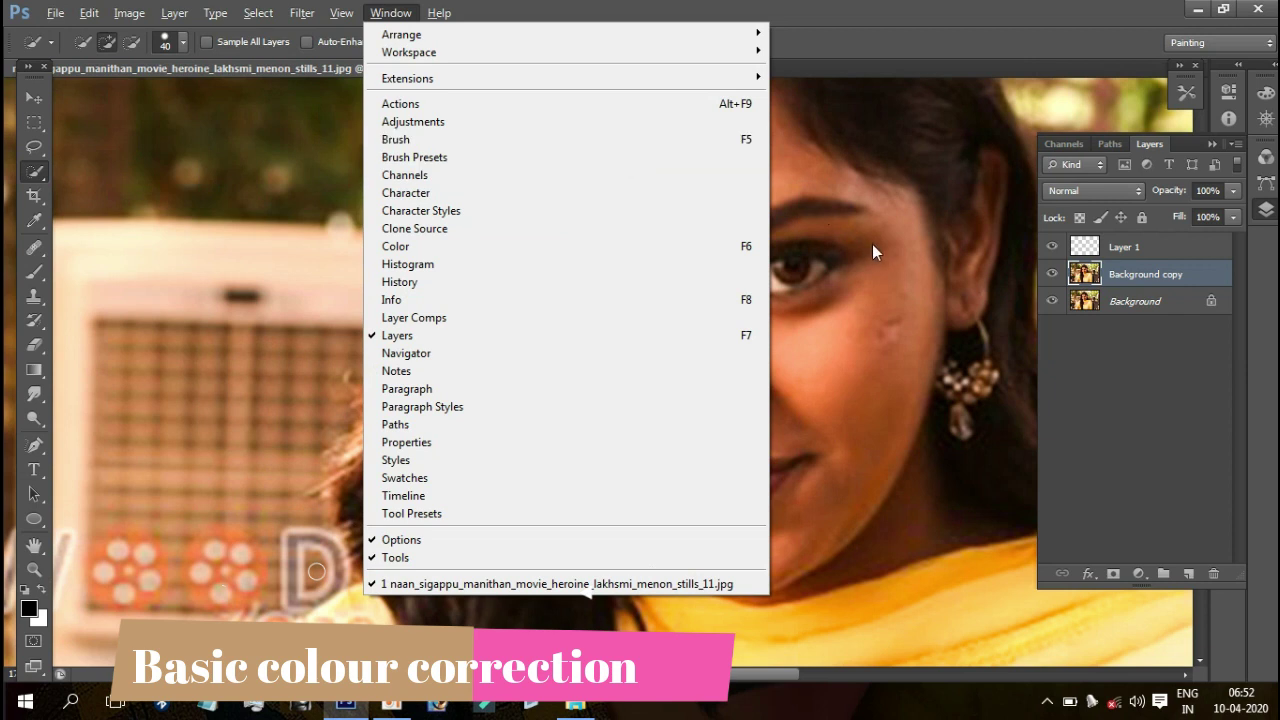
left_click(815, 243)
left_click_drag(530, 225, 580, 313)
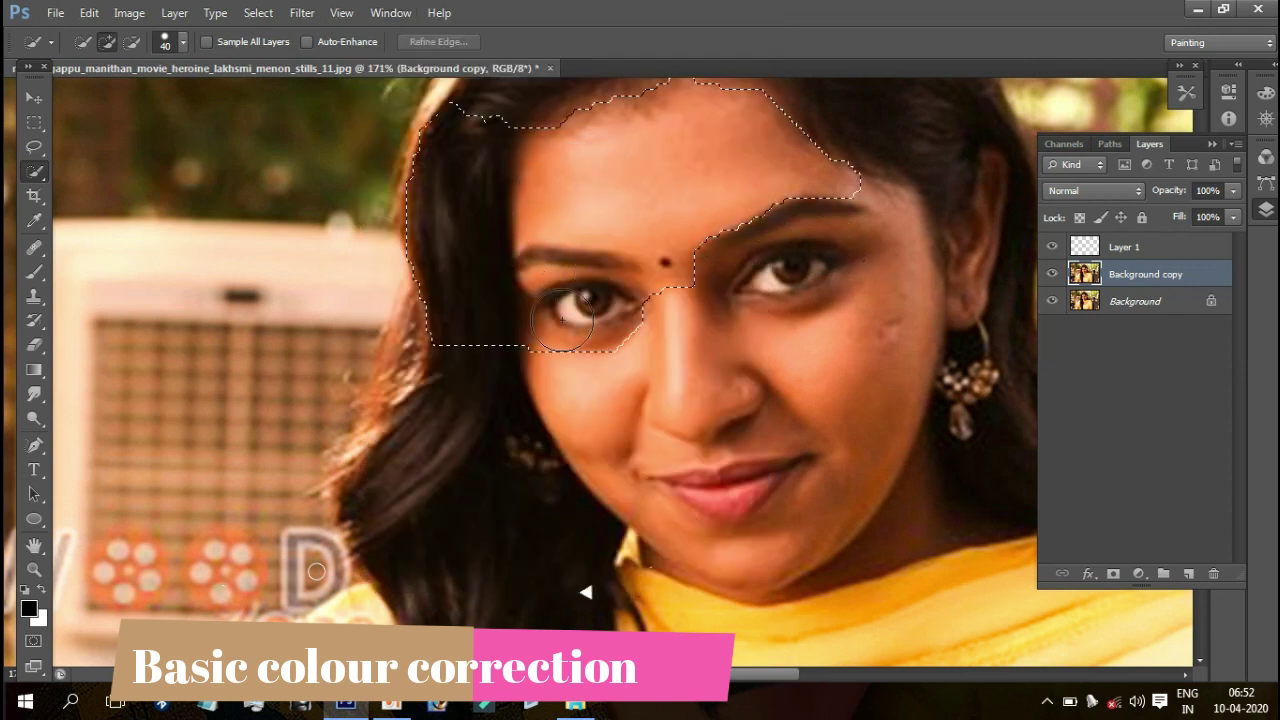
scroll(700, 277, "down", 1)
scroll(700, 277, "down", 1)
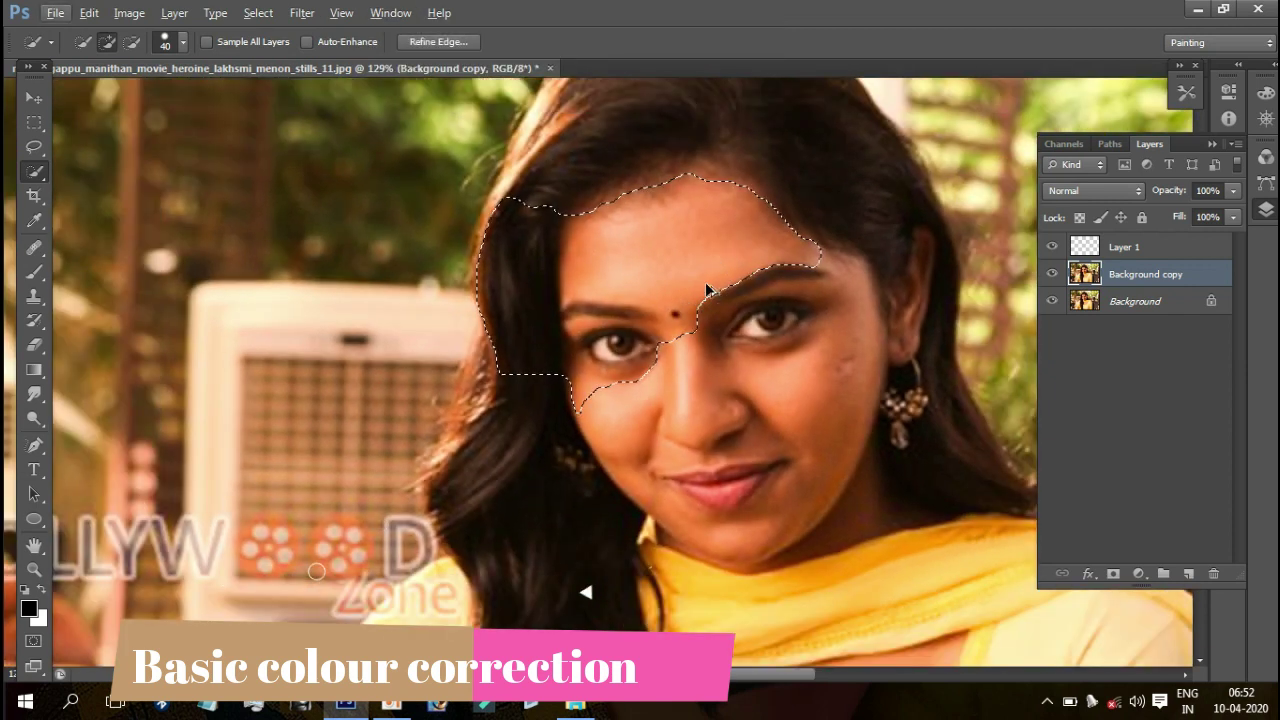
mouse_move(630, 265)
left_mouse_down()
mouse_move(586, 243)
mouse_move(677, 200)
mouse_move(790, 250)
mouse_move(852, 314)
mouse_move(855, 420)
left_mouse_up()
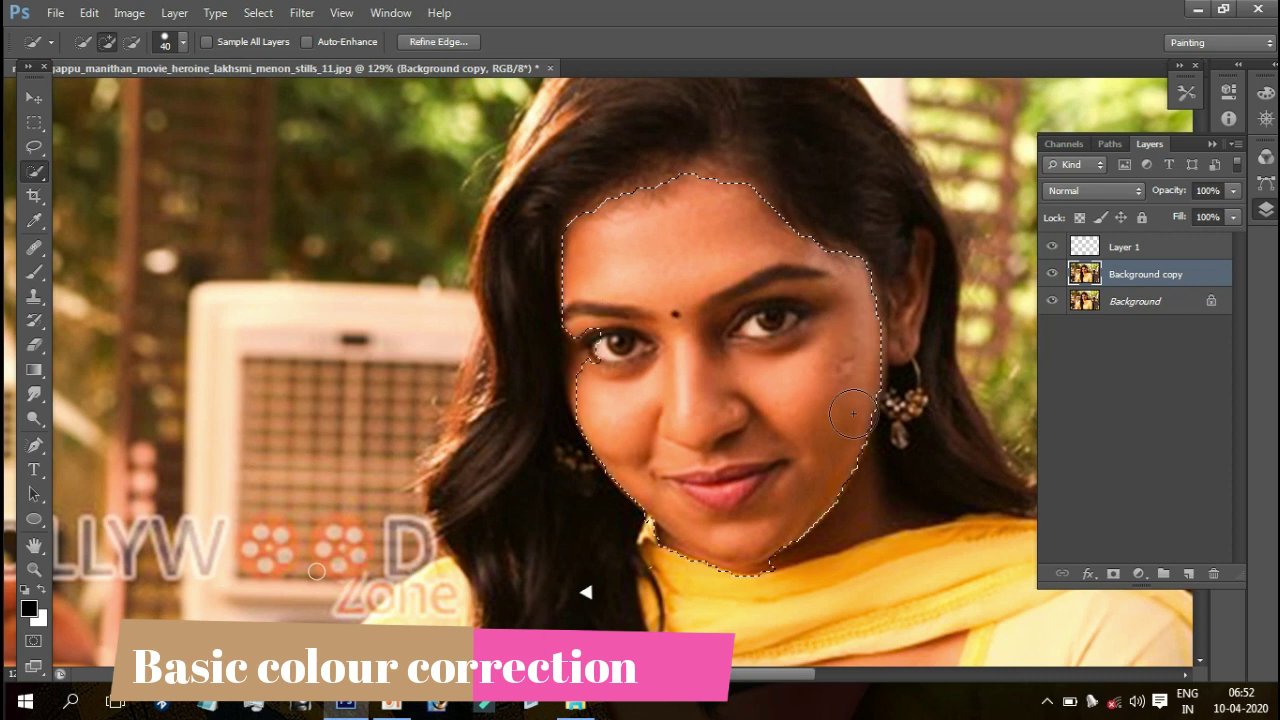
mouse_move(788, 291)
left_mouse_down()
mouse_move(706, 191)
mouse_move(626, 217)
mouse_move(606, 263)
left_mouse_up()
scroll(608, 265, "down", 2)
scroll(608, 265, "up", 2)
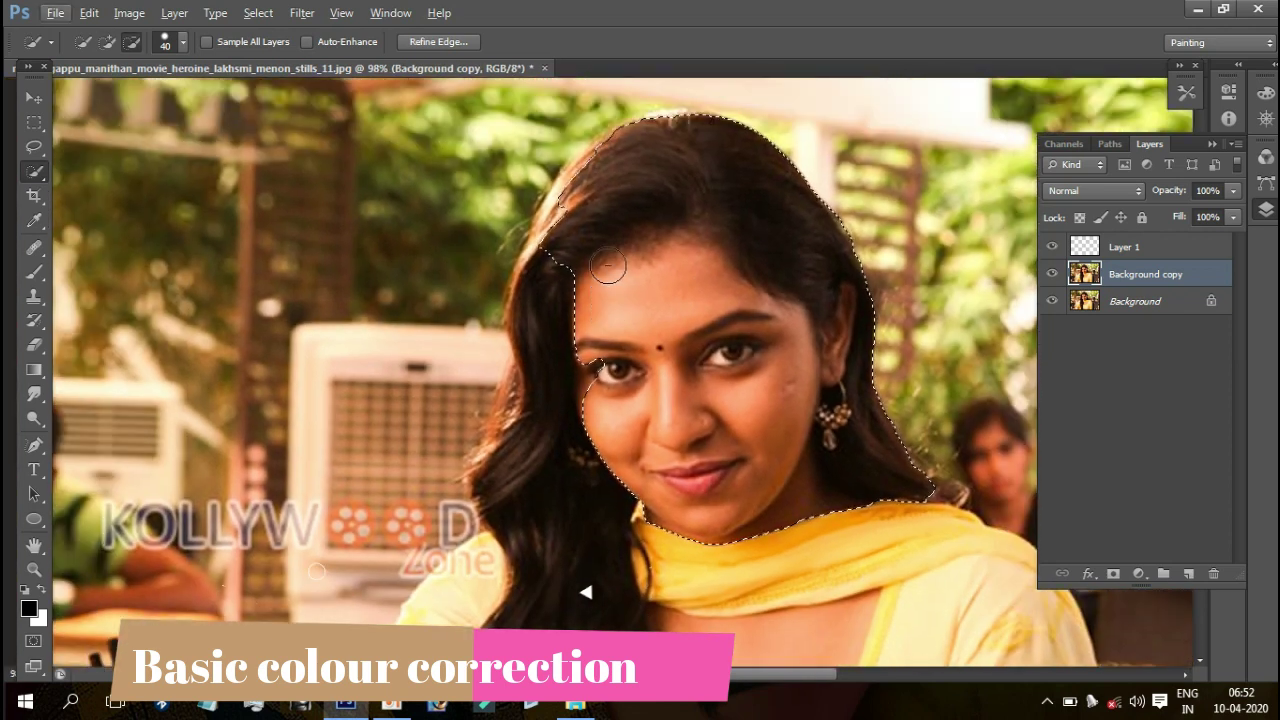
mouse_move(577, 188)
left_mouse_down()
mouse_move(543, 251)
mouse_move(540, 371)
mouse_move(566, 431)
mouse_move(556, 364)
left_mouse_up()
Step: Add the outer hair edge, chest, right shoulder, left sleeve and forearm to the selection
scroll(556, 364, "down", 1)
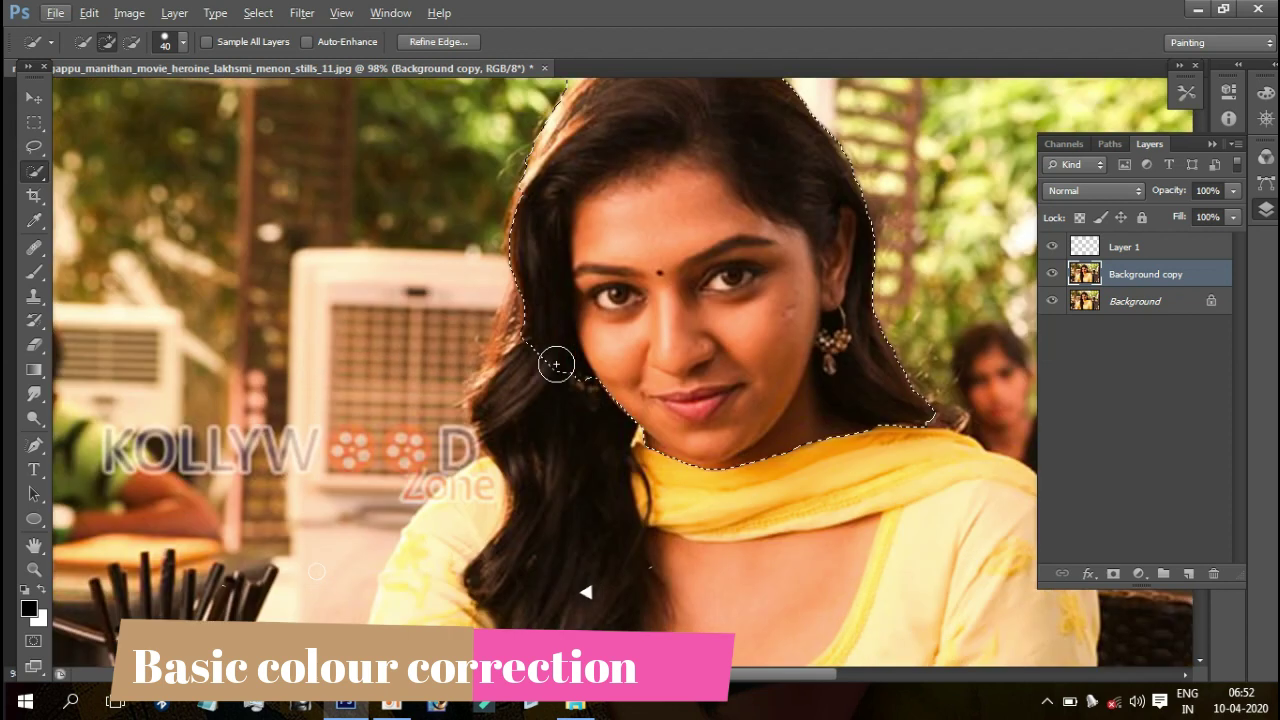
scroll(556, 364, "down", 3)
scroll(556, 364, "down", 1)
mouse_move(570, 270)
left_mouse_down()
mouse_move(543, 177)
mouse_move(531, 180)
mouse_move(500, 276)
mouse_move(504, 344)
mouse_move(580, 451)
left_mouse_up()
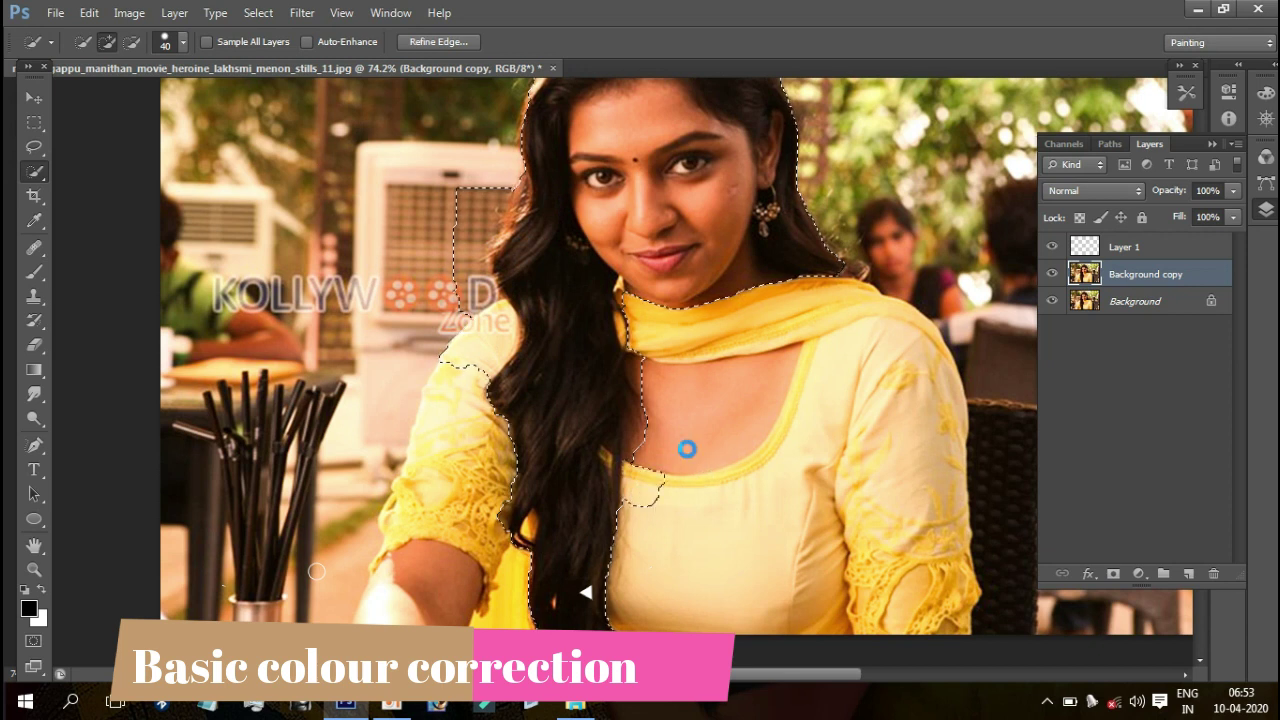
scroll(687, 449, "down", 1)
mouse_move(687, 449)
left_mouse_down()
mouse_move(869, 277)
mouse_move(934, 336)
mouse_move(940, 552)
left_mouse_up()
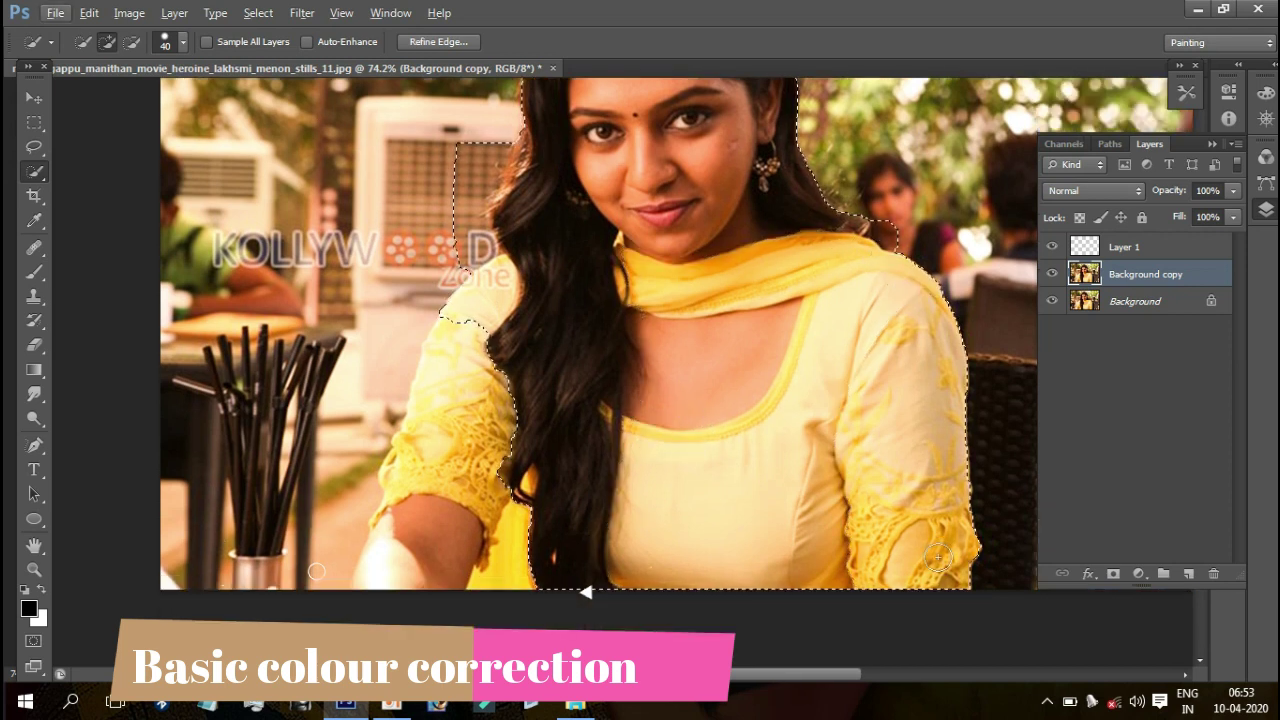
left_click(470, 371)
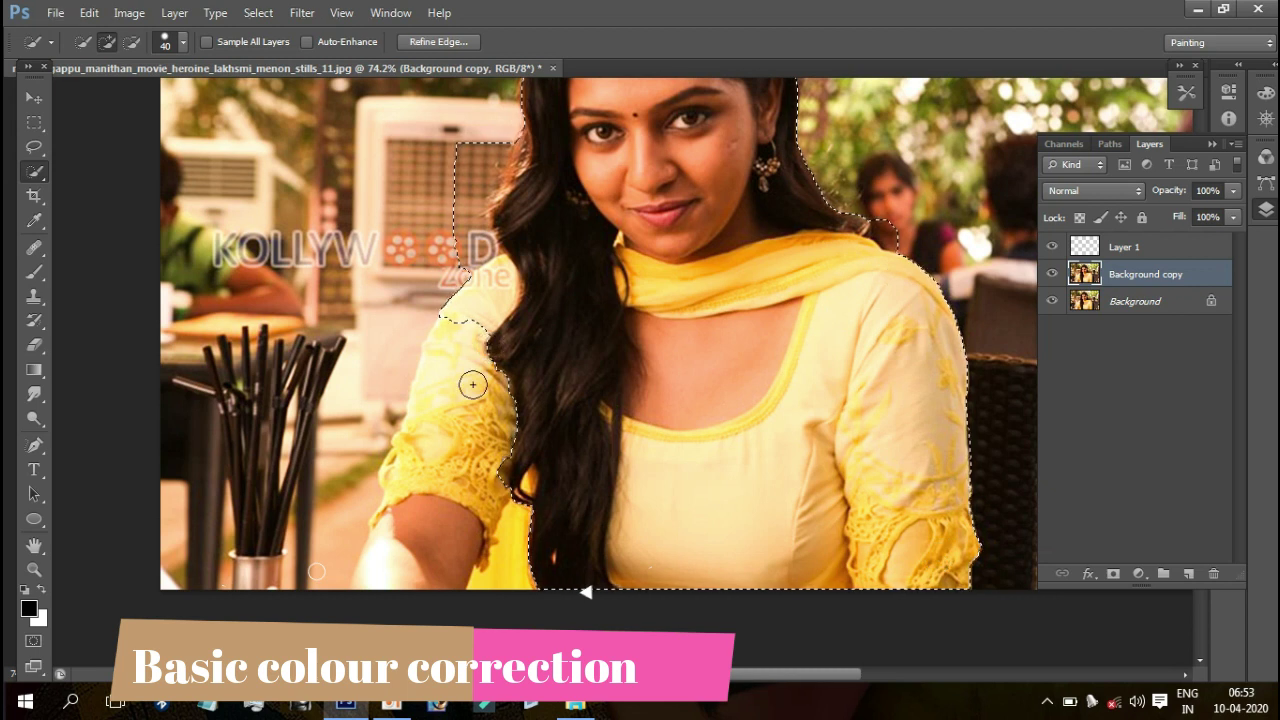
mouse_move(408, 508)
left_mouse_down()
mouse_move(397, 554)
mouse_move(360, 606)
left_mouse_up()
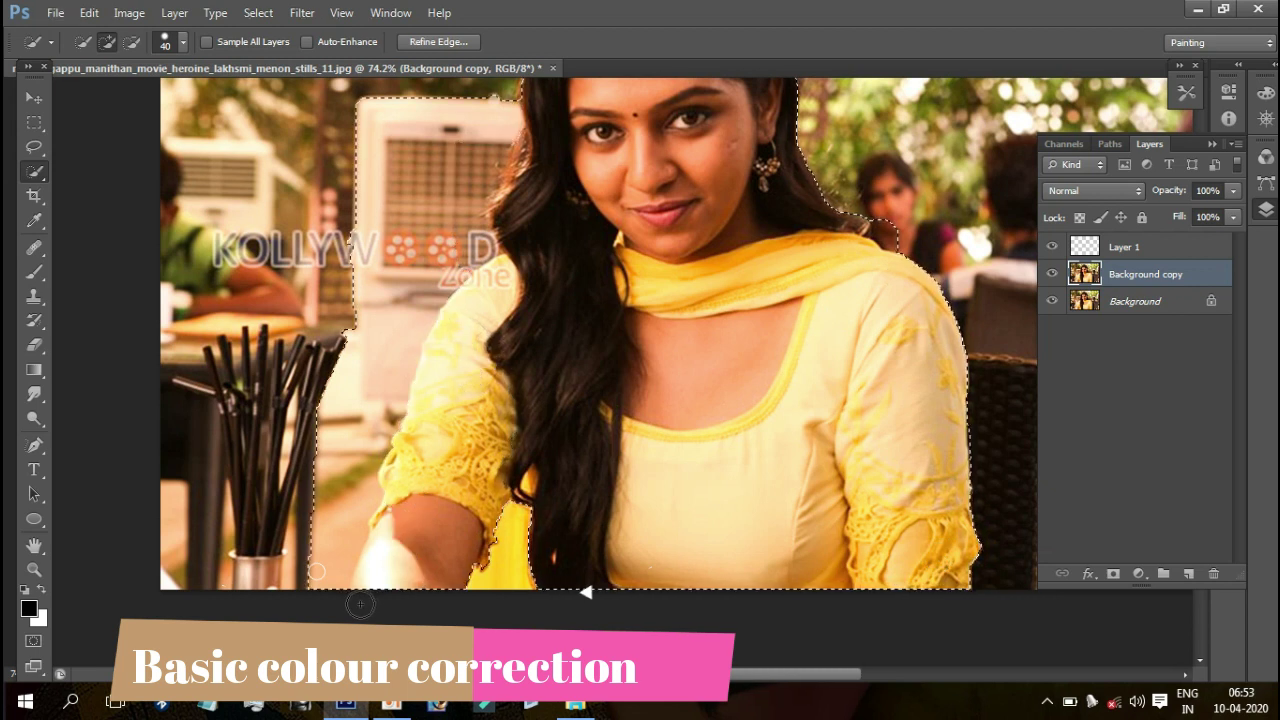
scroll(490, 245, "down", 3)
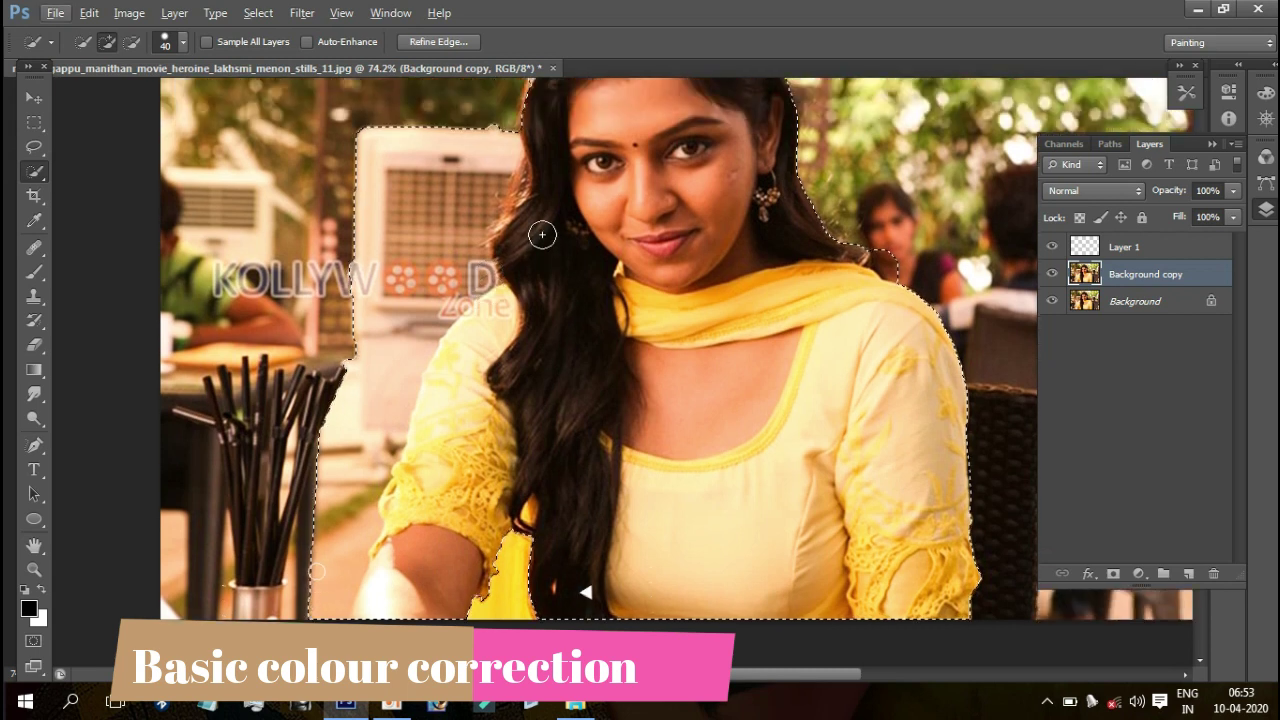
Step: Subtract the air cooler and the rectangular bulge beside her arm from the selection
left_click_drag(439, 305, 300, 553)
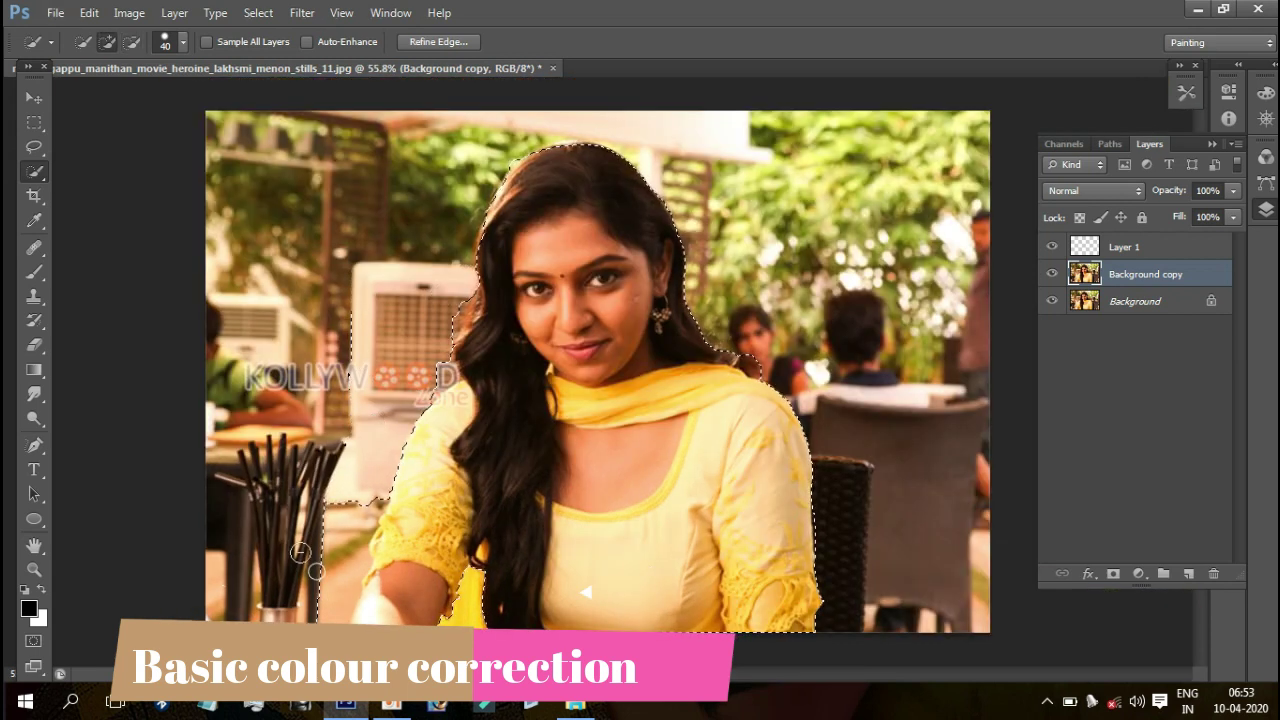
left_click(340, 515, "alt")
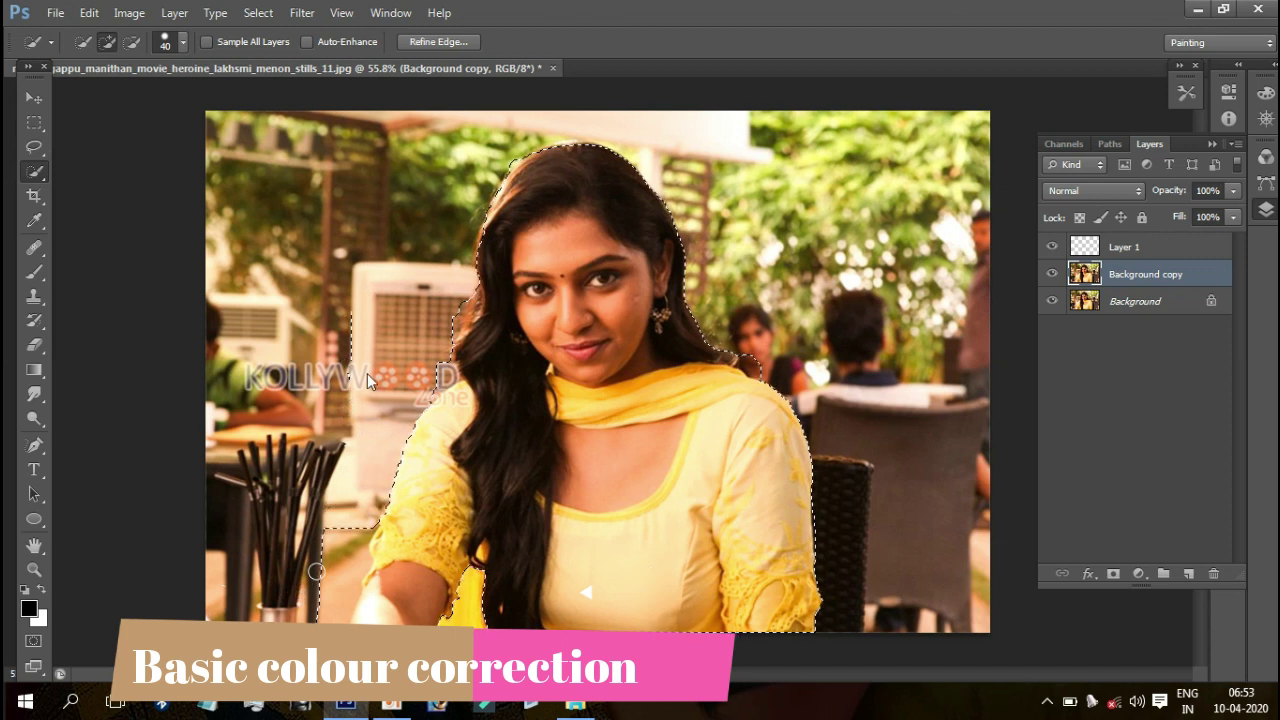
left_click(364, 332, "alt")
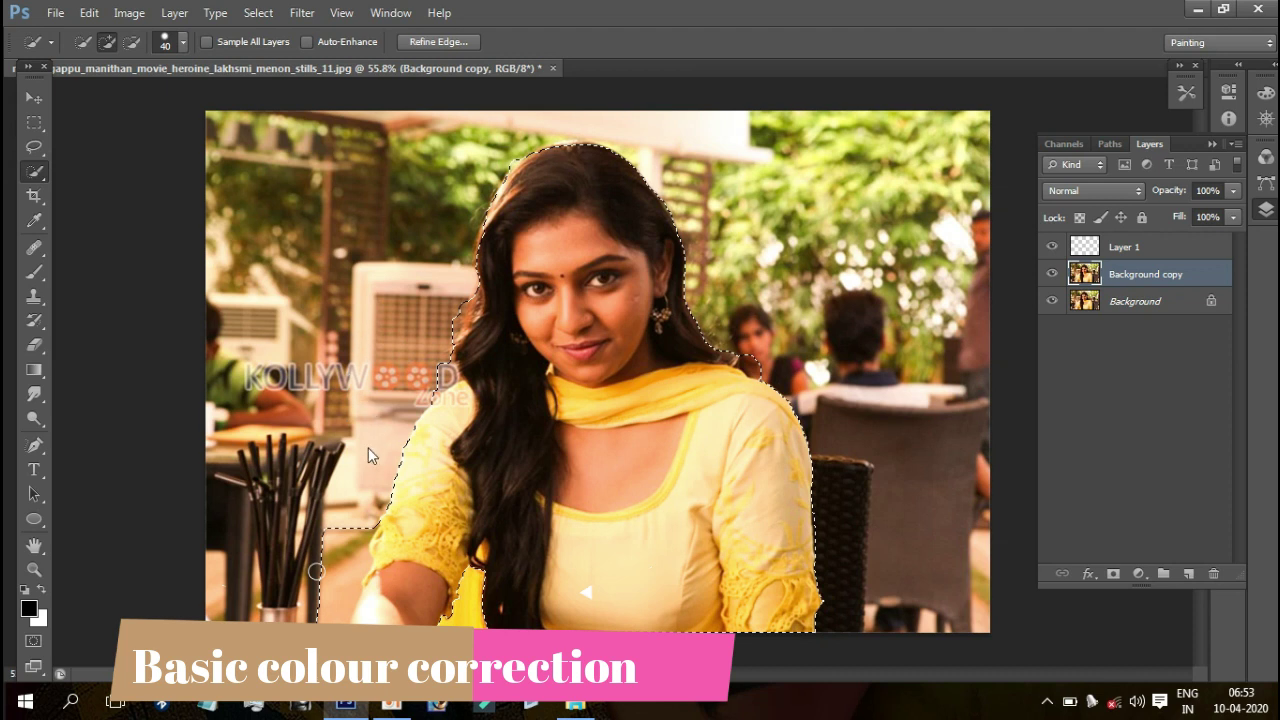
left_click(360, 525, "alt")
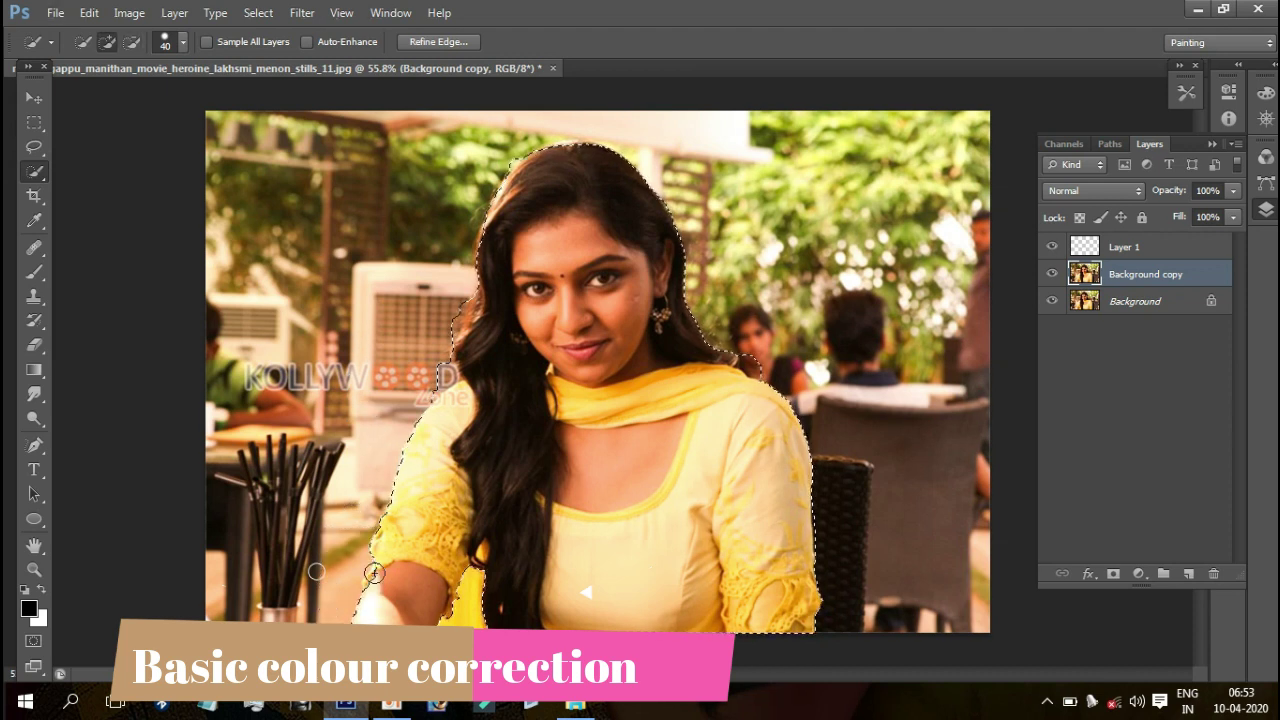
key("ctrl+plus")
scroll(397, 230, "up", 1)
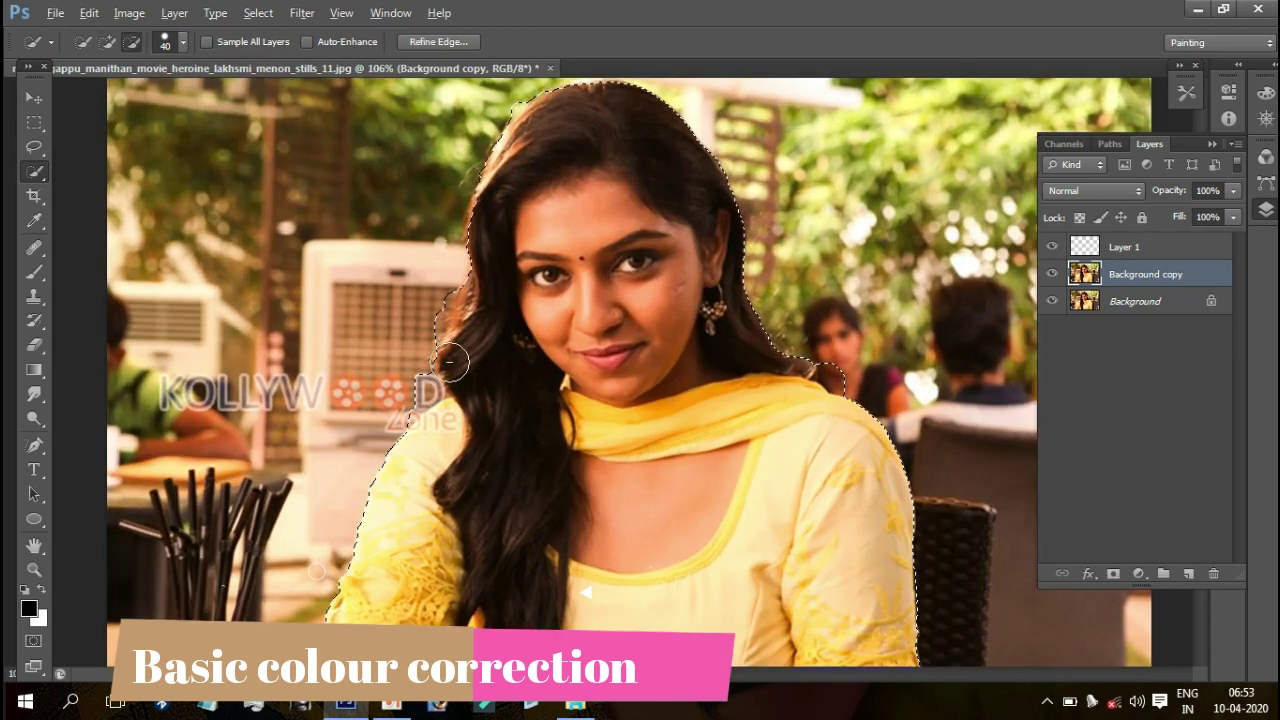
scroll(397, 230, "up", 1)
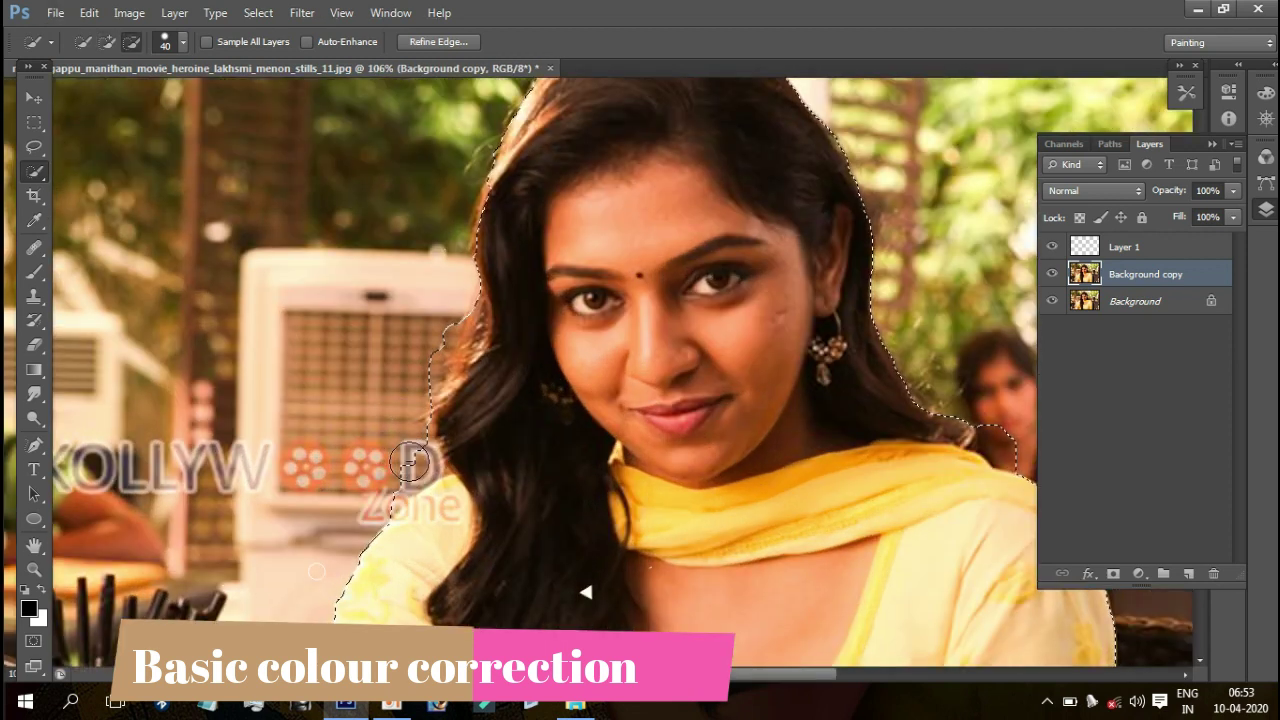
Step: Trim the background bump and watermark D out of the selection along the hair edge
left_click_drag(405, 459, 418, 437)
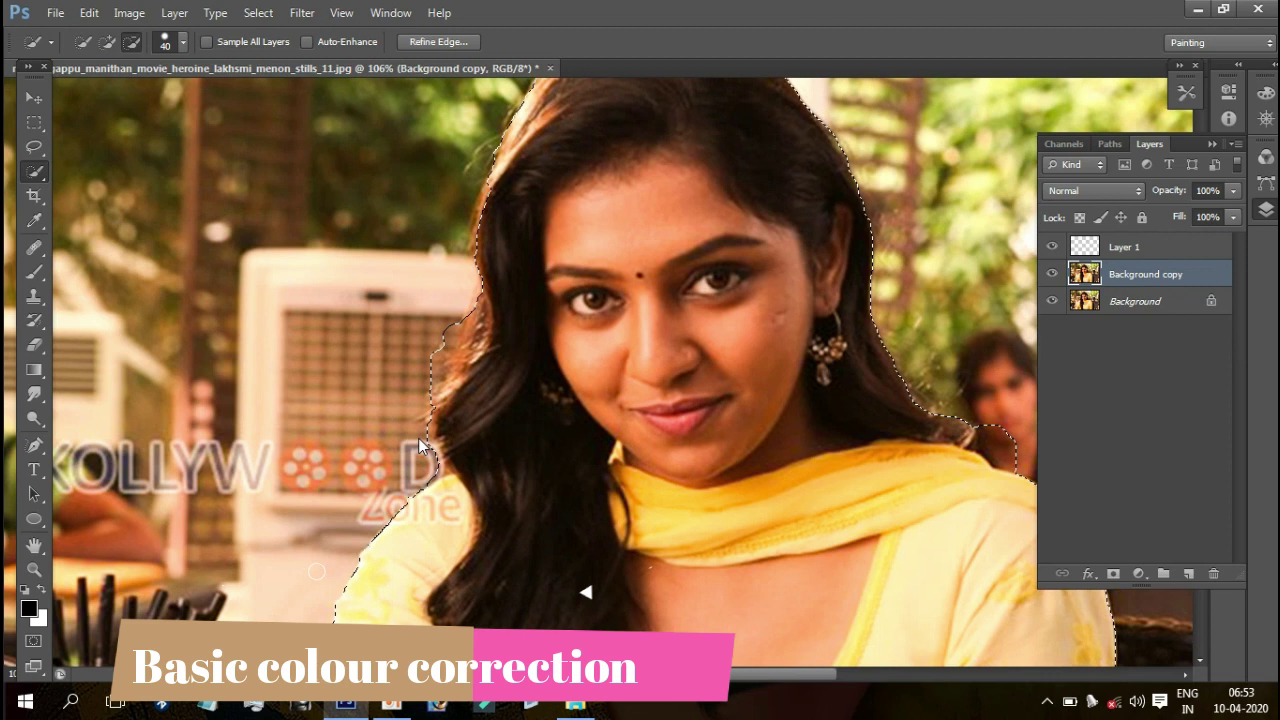
left_click(440, 338)
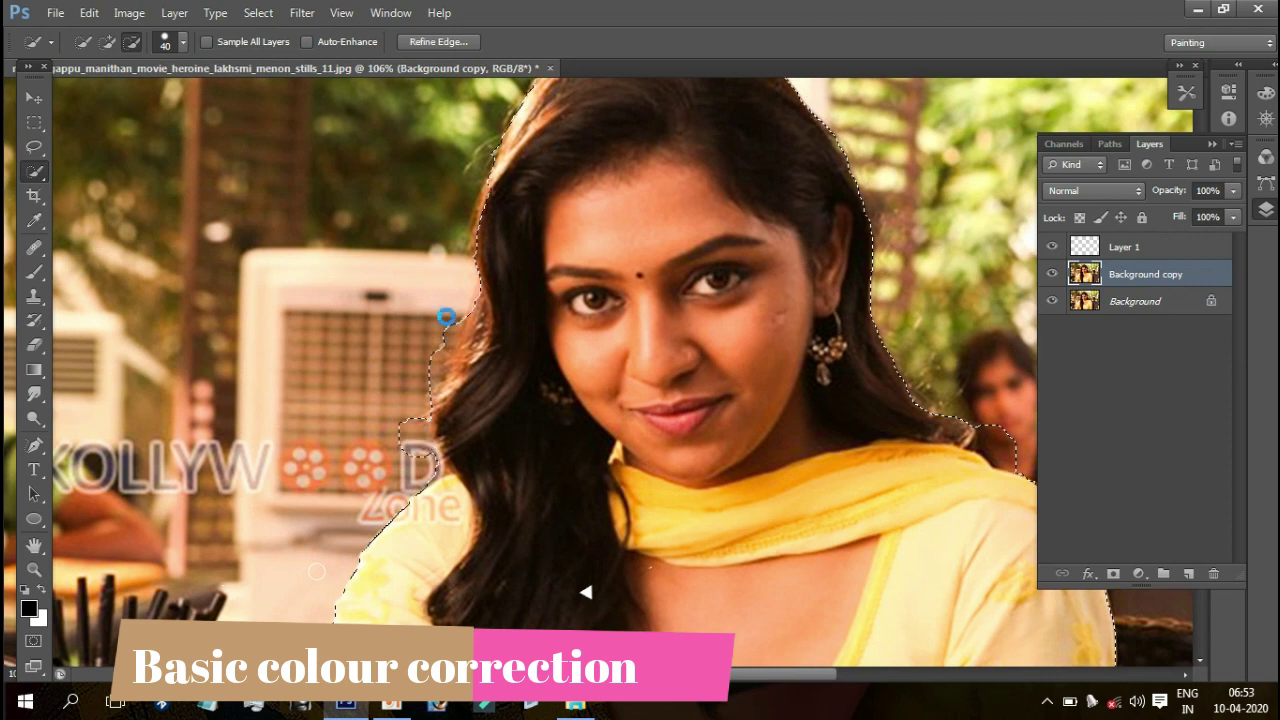
left_click(432, 338, "alt")
left_click_drag(428, 338, 410, 380)
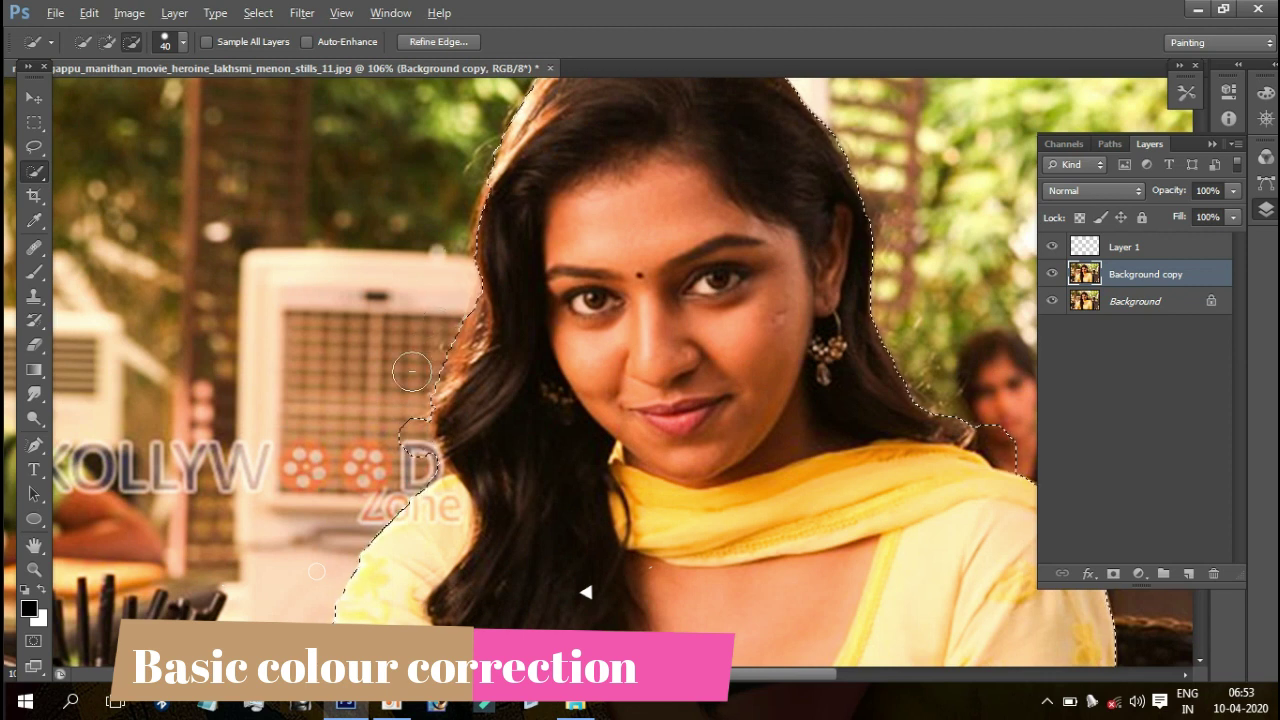
left_click(404, 440, "alt")
left_click(404, 440, "alt")
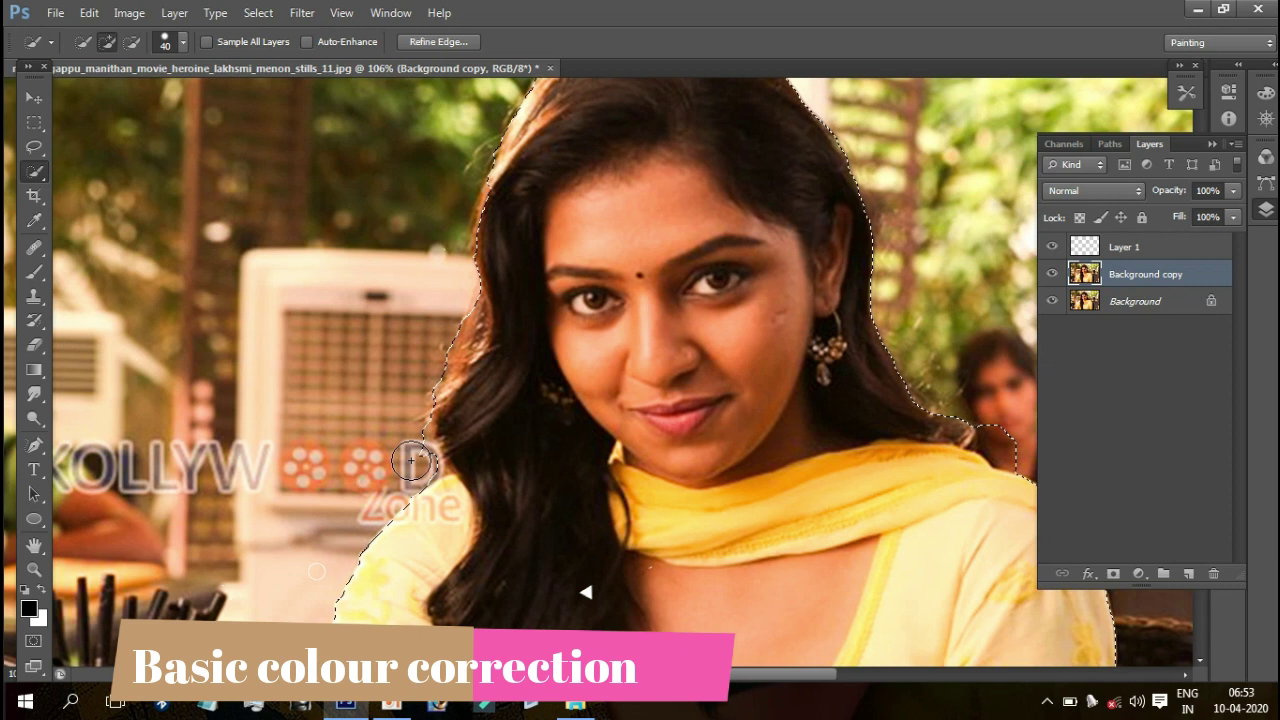
left_click(411, 461, "alt")
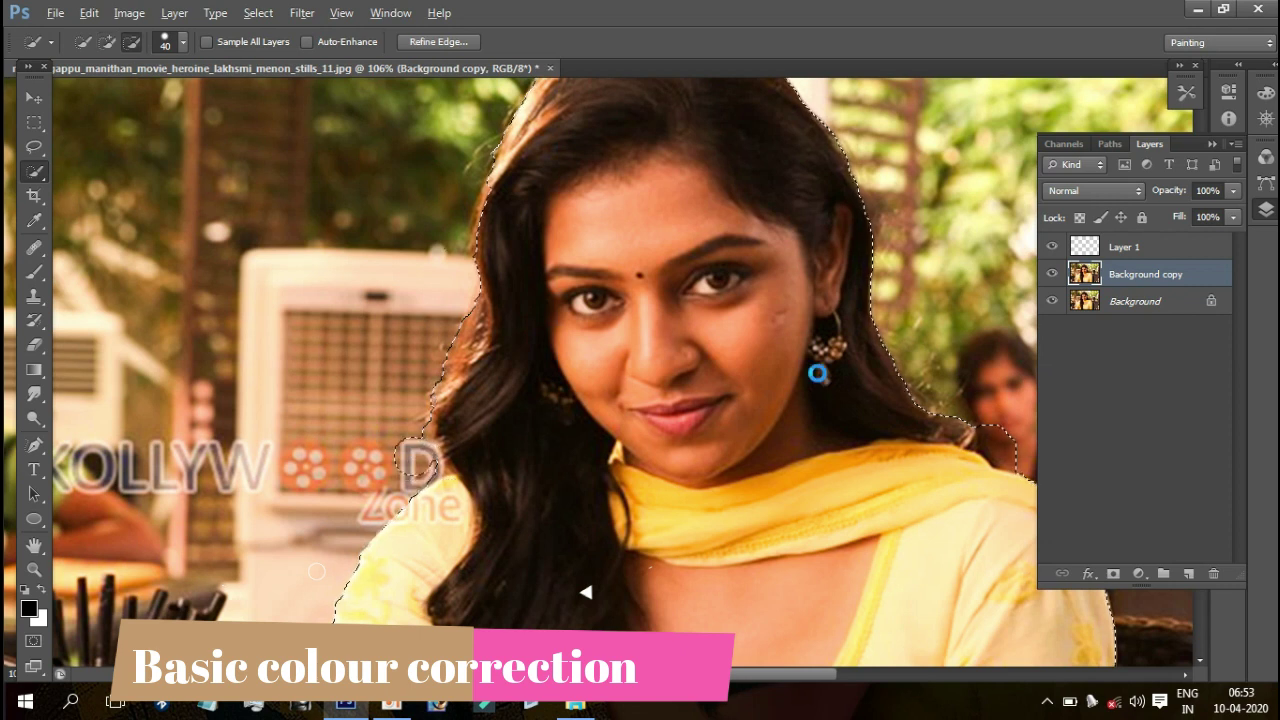
left_click(405, 478, "alt")
left_click(34, 569)
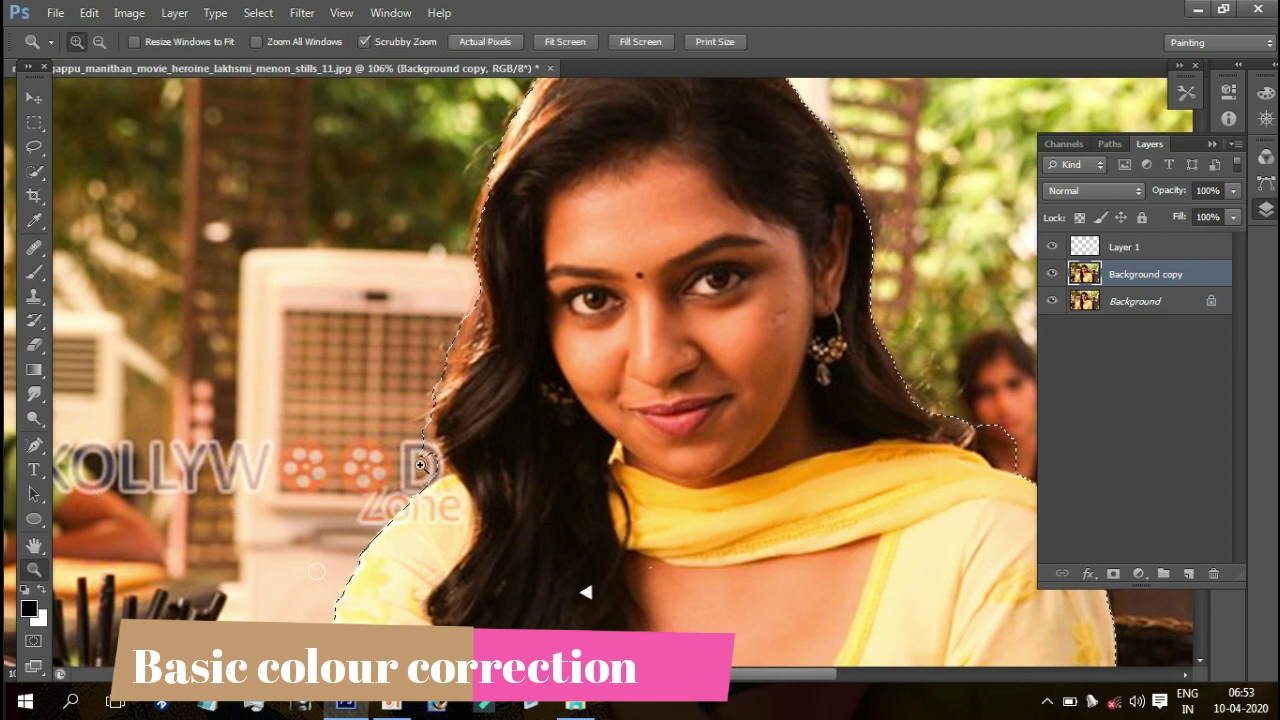
key("alt")
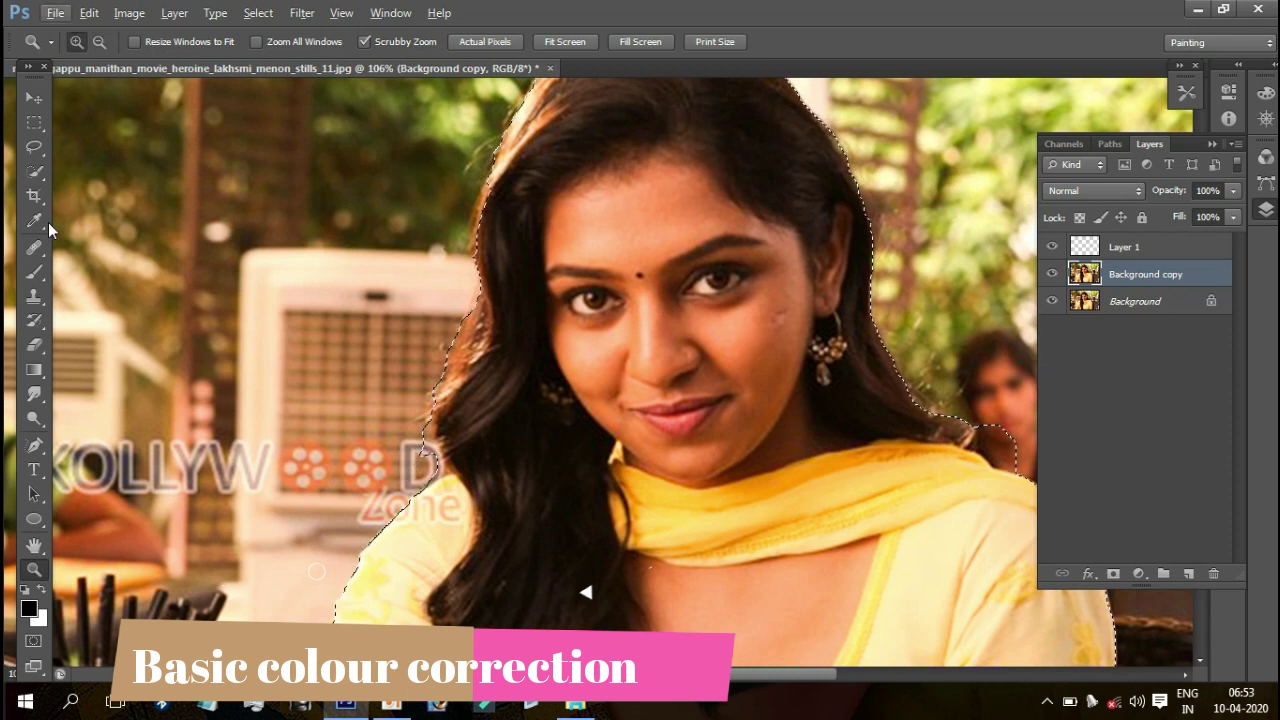
key("v")
left_click(739, 316)
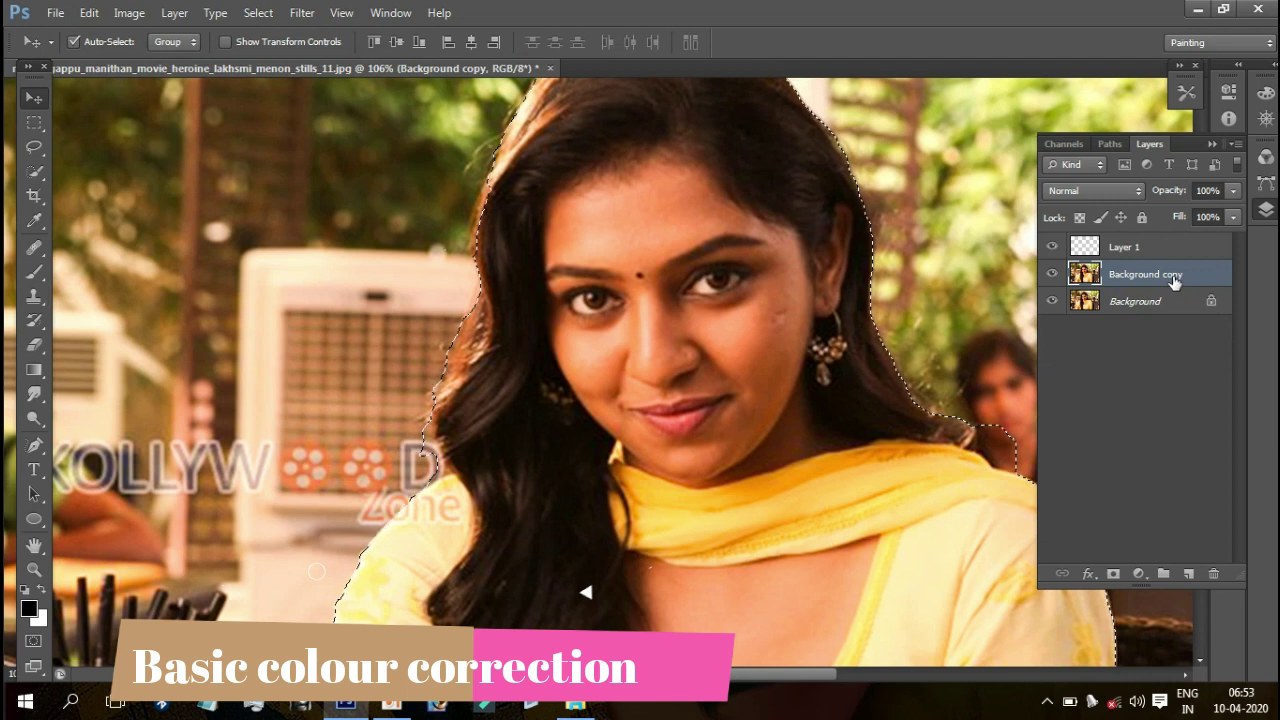
Step: Copy the selected woman onto a new Layer 2 and hide the background layers
key("ctrl+j")
left_click_drag(1051, 301, 1047, 341)
scroll(580, 425, "down", 3)
scroll(580, 425, "down", 1)
scroll(577, 417, "down", 1)
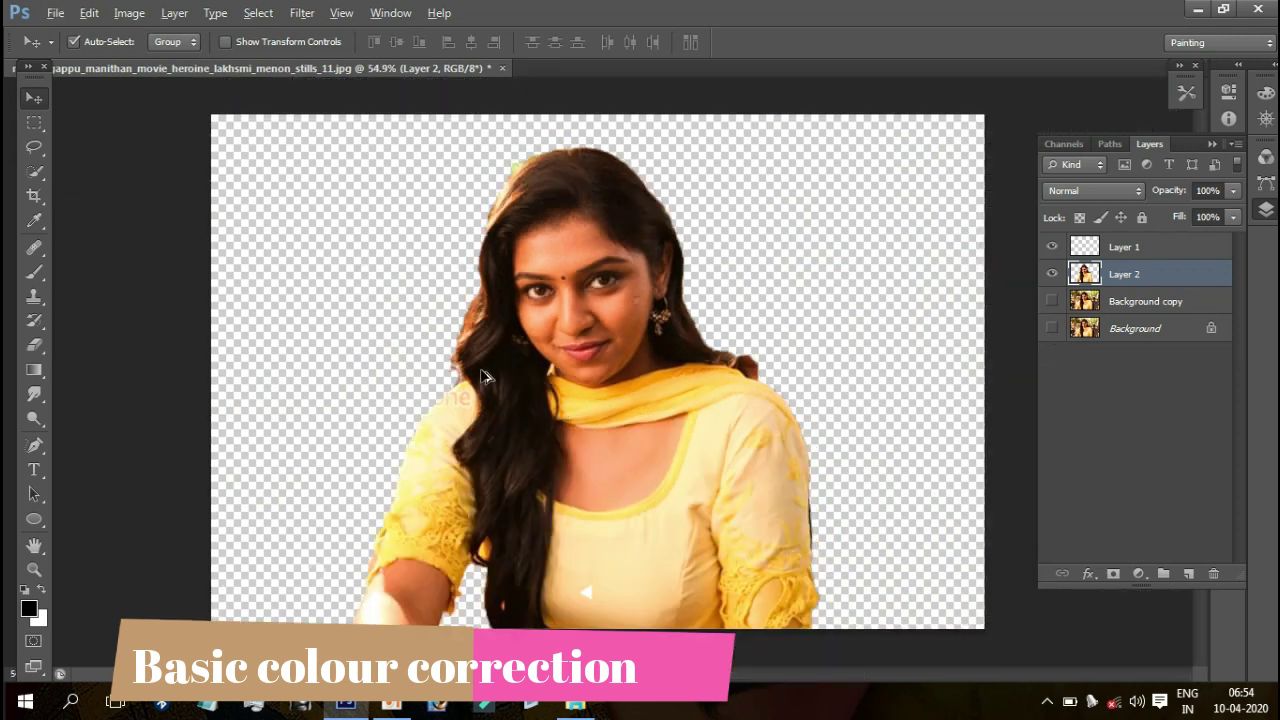
scroll(403, 320, "up", 1)
scroll(403, 320, "up", 2)
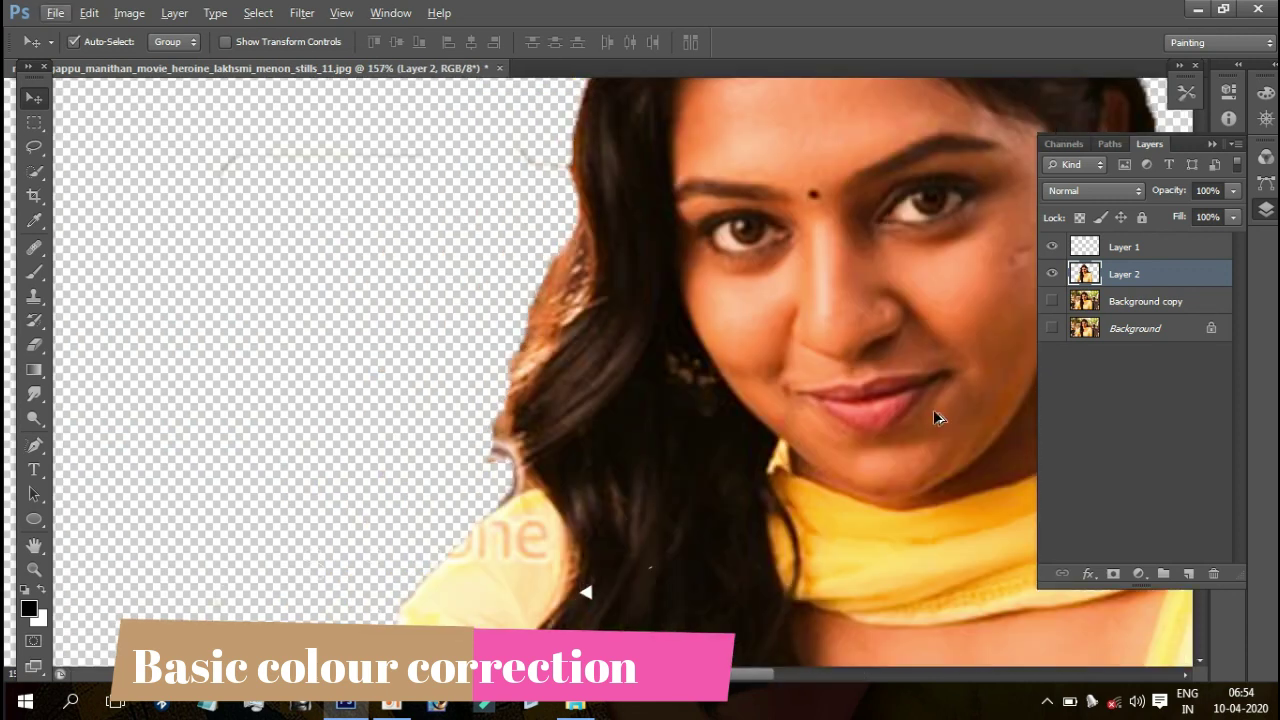
scroll(825, 410, "up", 1)
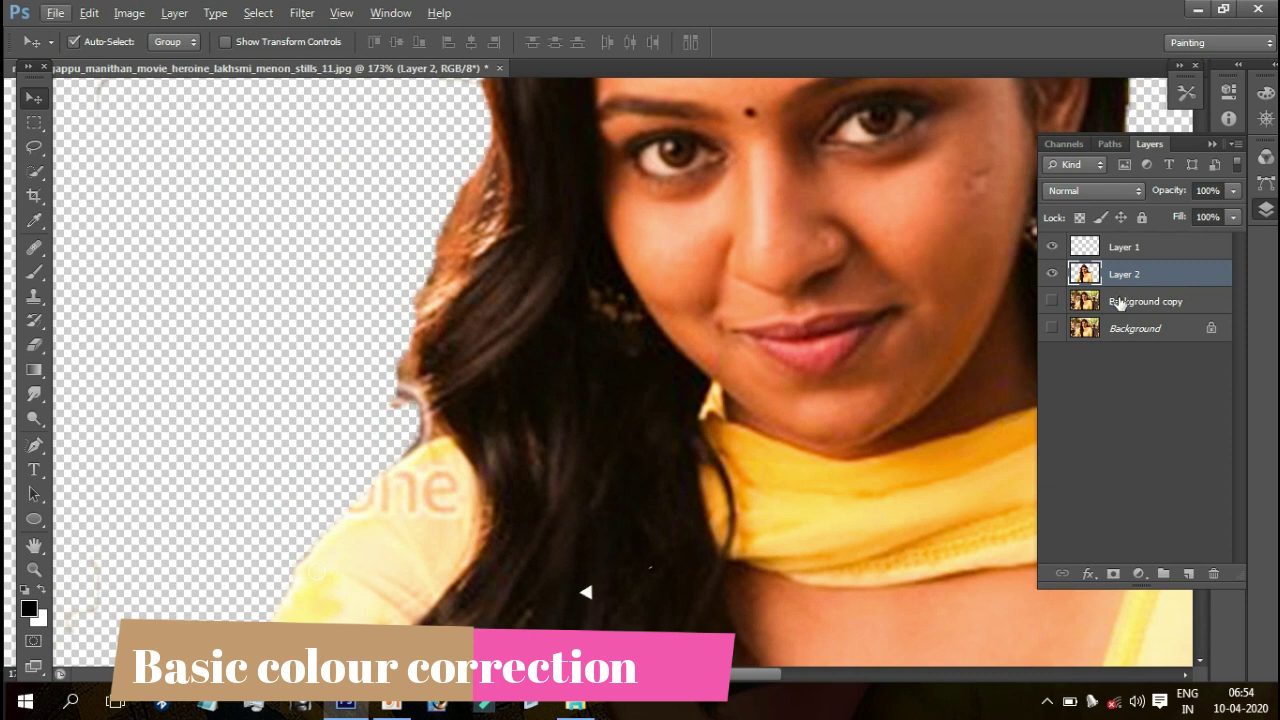
Step: Toggle layer visibility to check the cutout, hiding Background copy and making Layer 2 active
left_click(1052, 276)
key("alt+bracketright")
left_click(1051, 326)
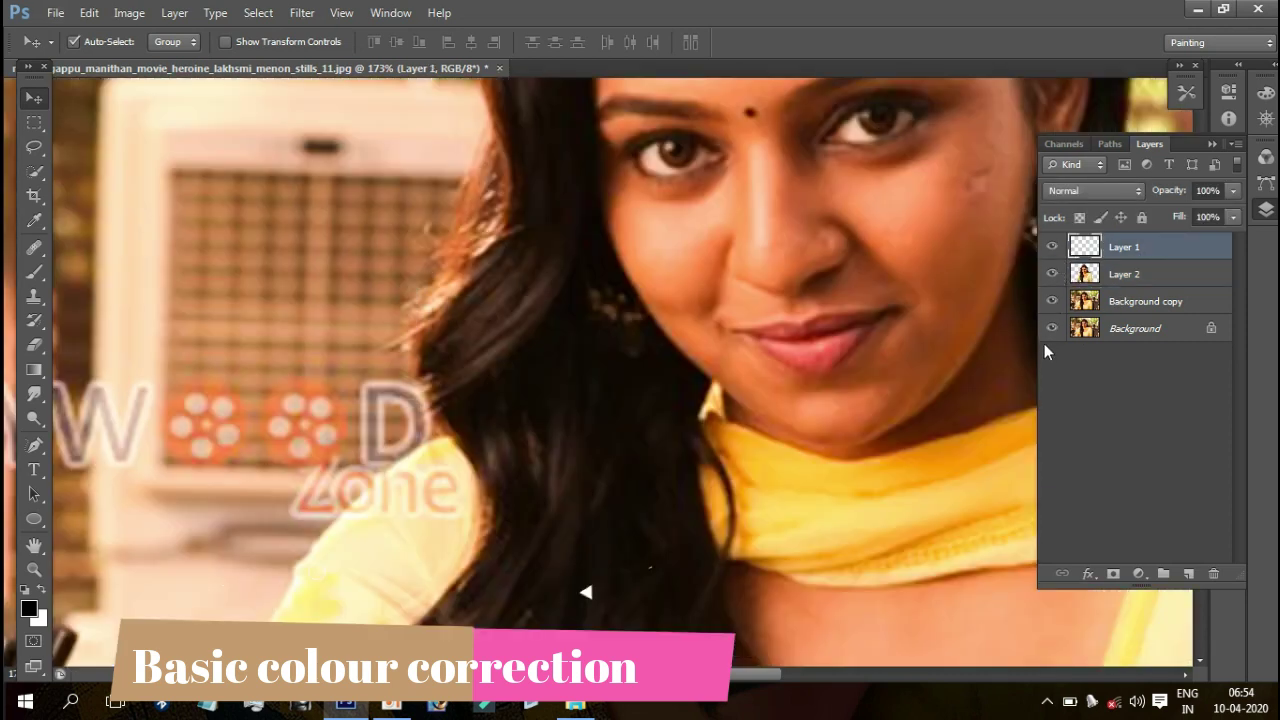
left_click(1052, 301)
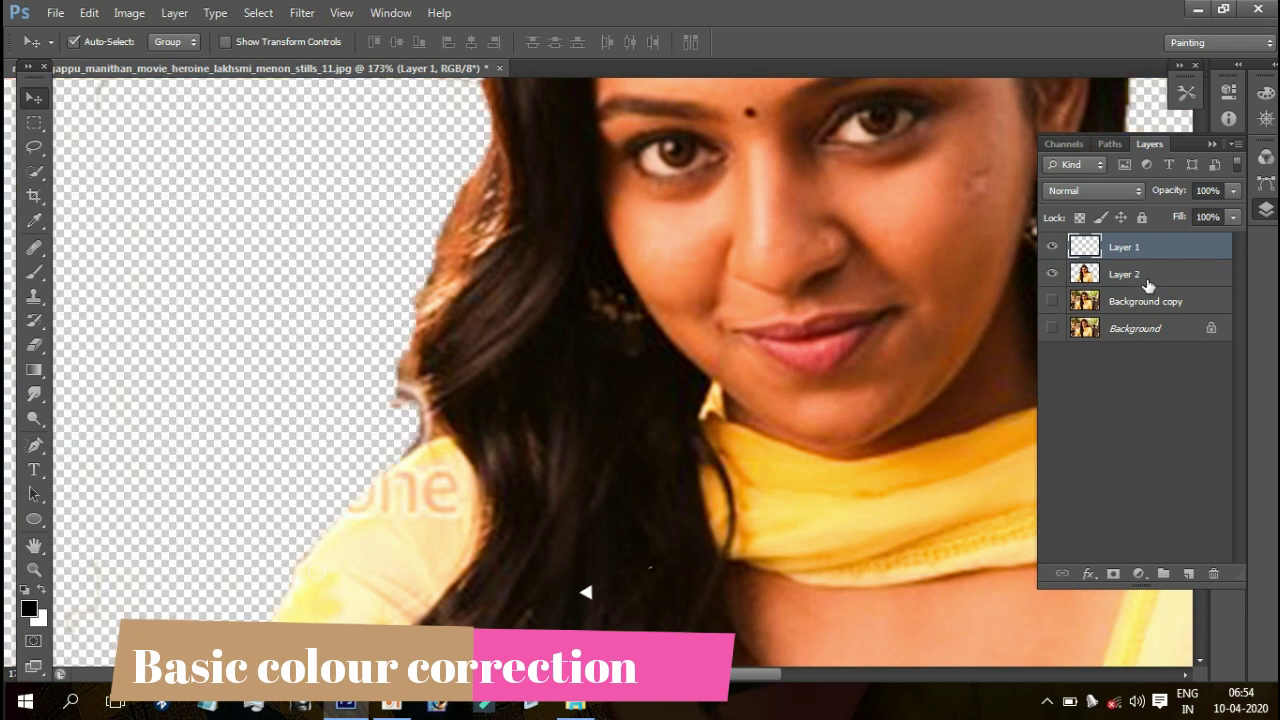
left_click(1138, 282)
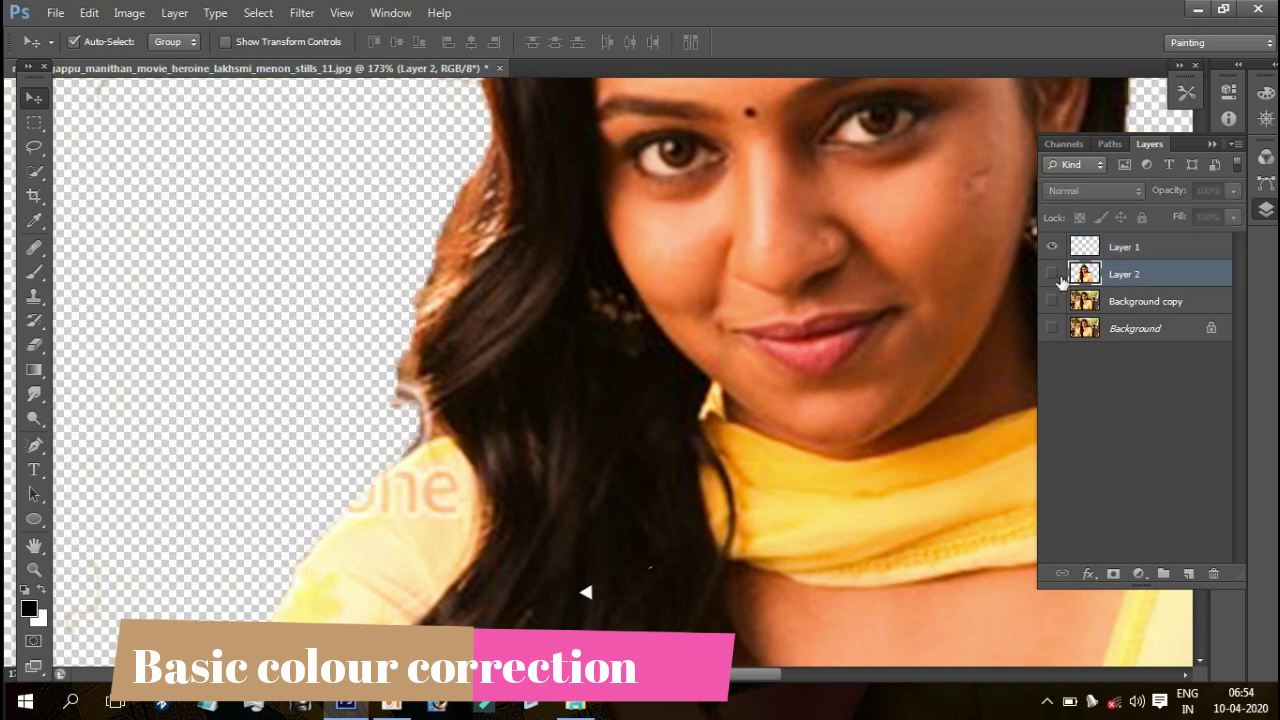
scroll(355, 305, "down", 2)
scroll(640, 427, "down", 3)
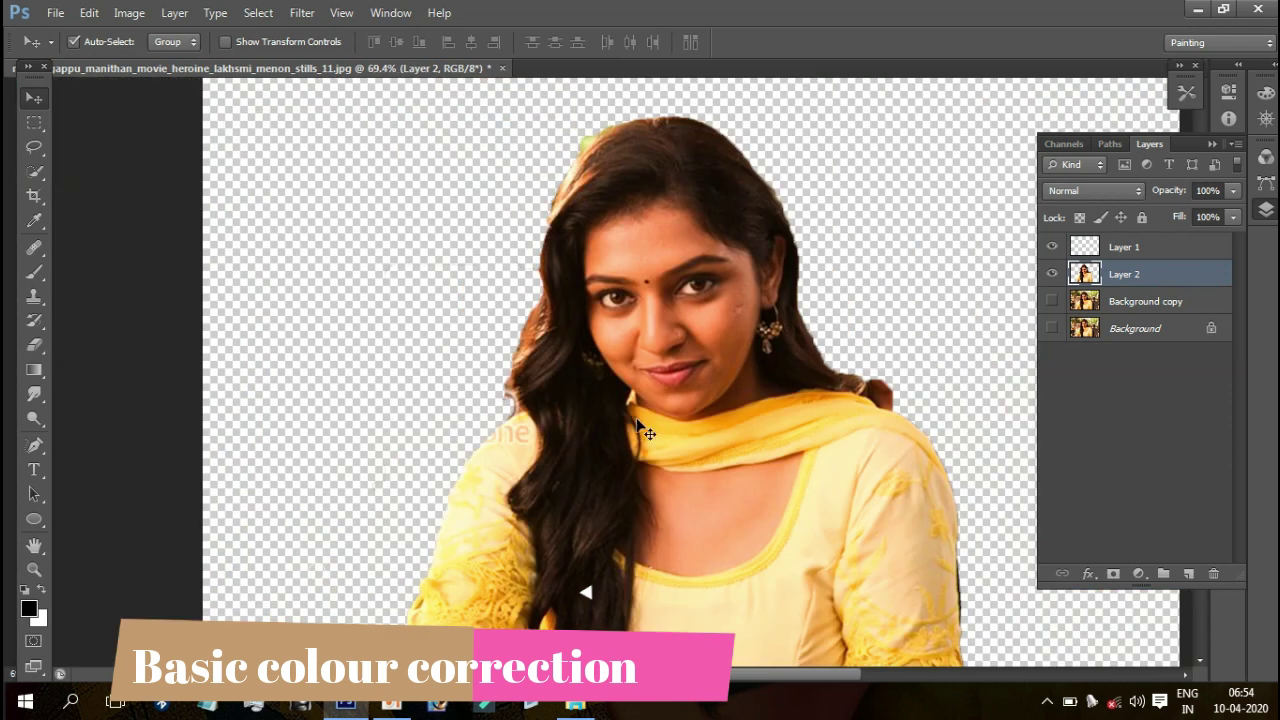
scroll(640, 427, "down", 1)
Step: Add a new Layer 3 and fill it with white
left_click(1146, 308)
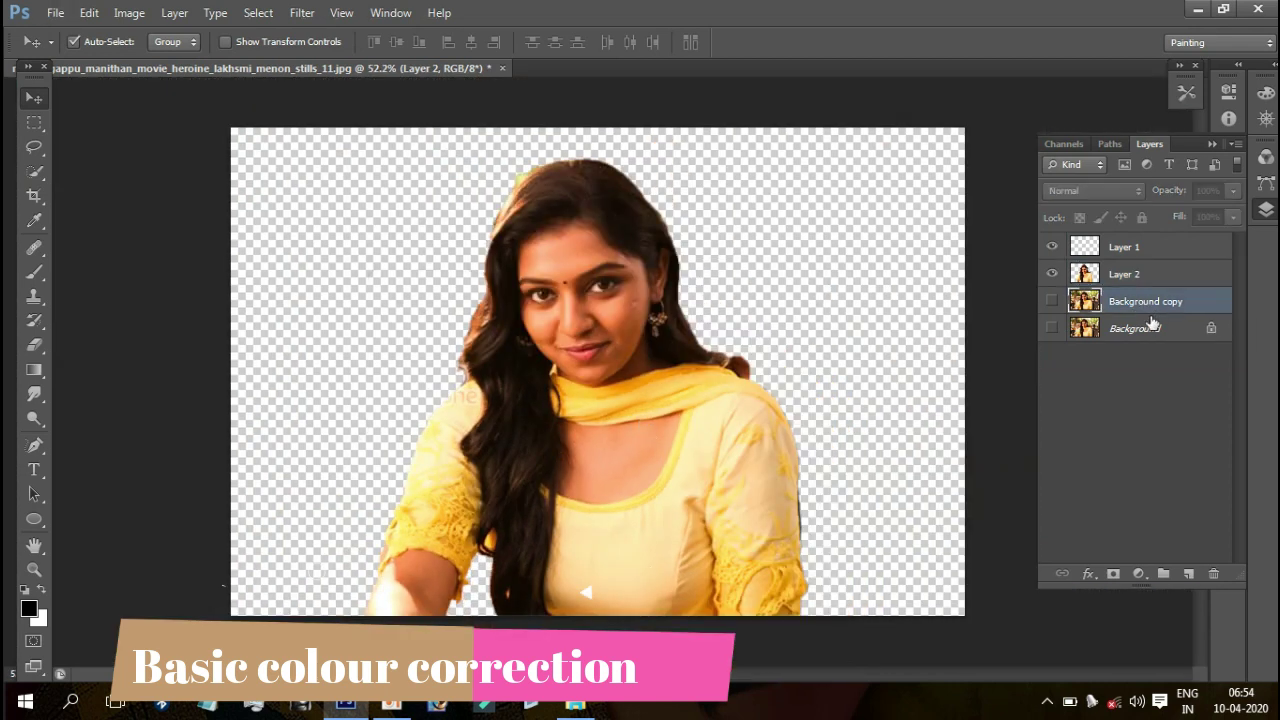
key("Return")
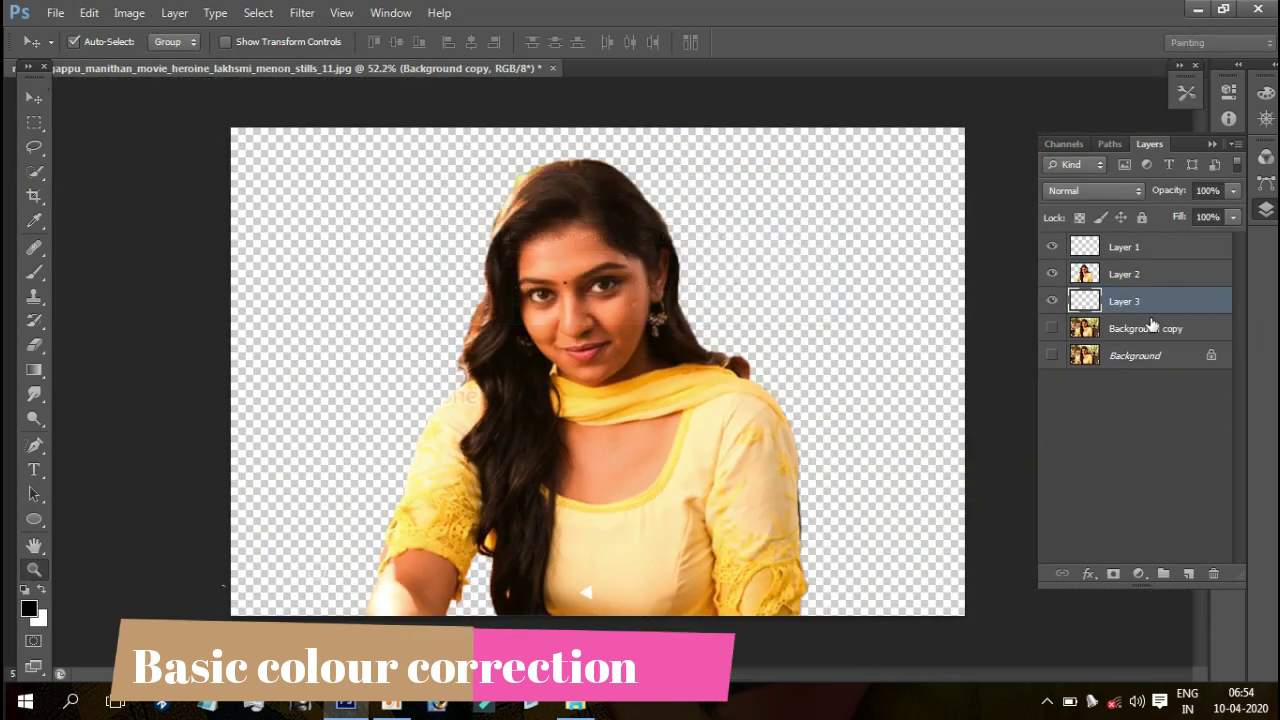
key("z")
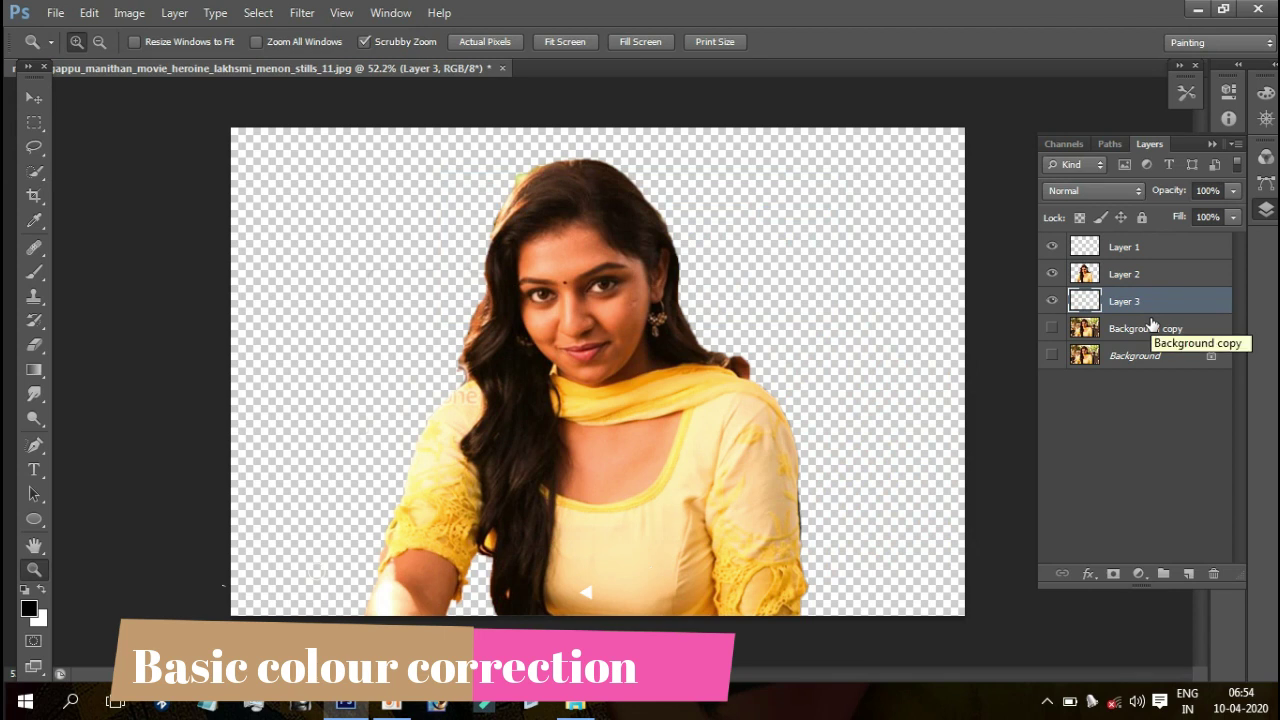
key("ctrl+BackSpace")
key("alt")
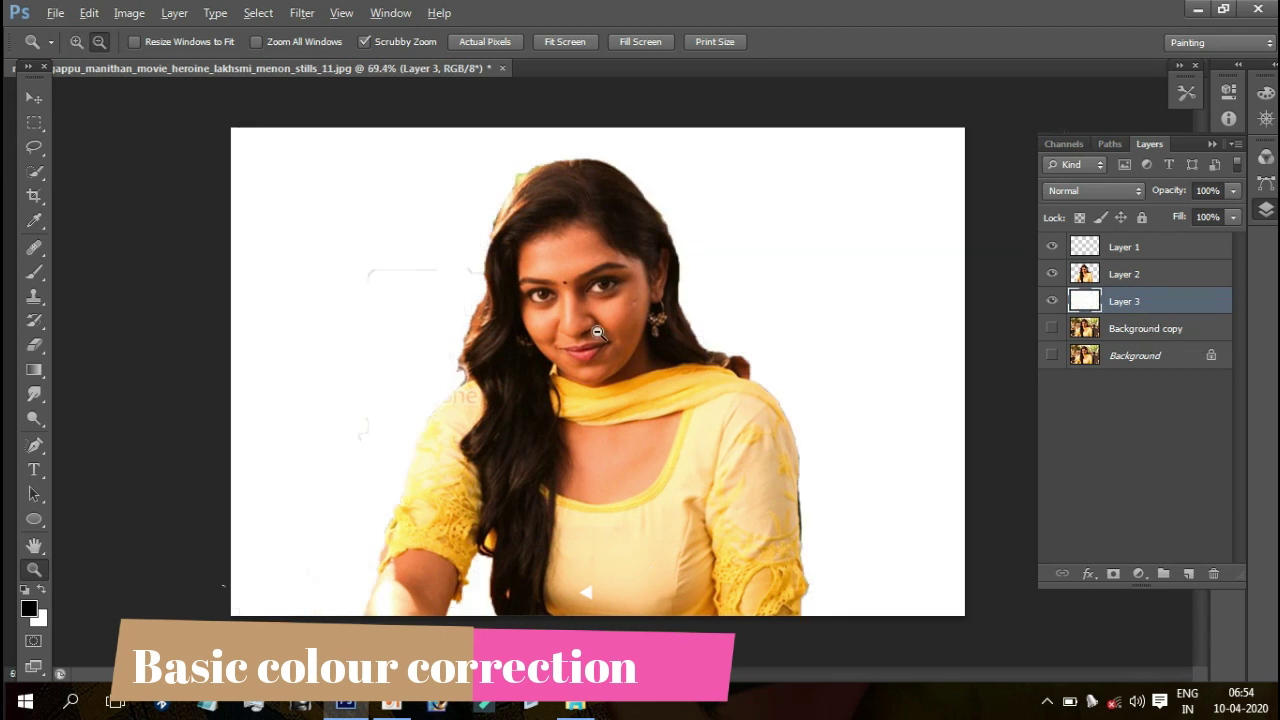
left_click(597, 332)
left_click(579, 314, "alt")
key("x")
Step: Crop in both sides to narrow the image to 5.6 in wide
key("c")
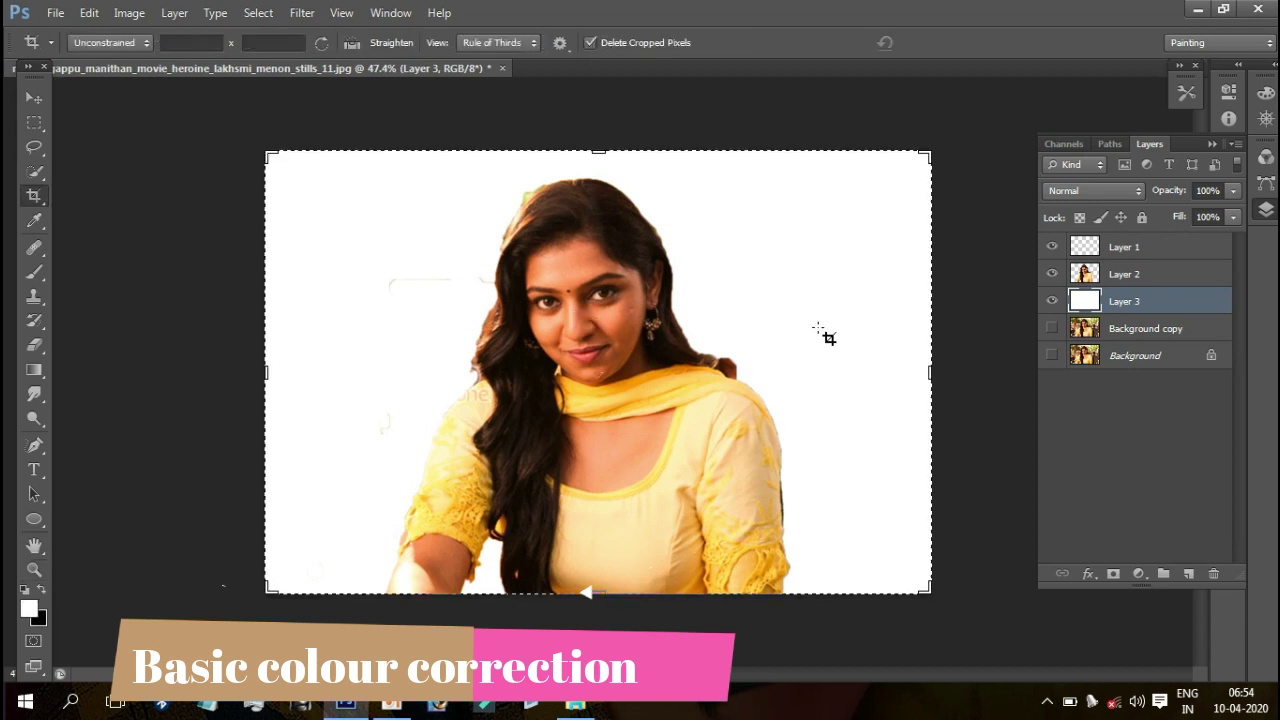
left_click_drag(930, 371, 914, 371)
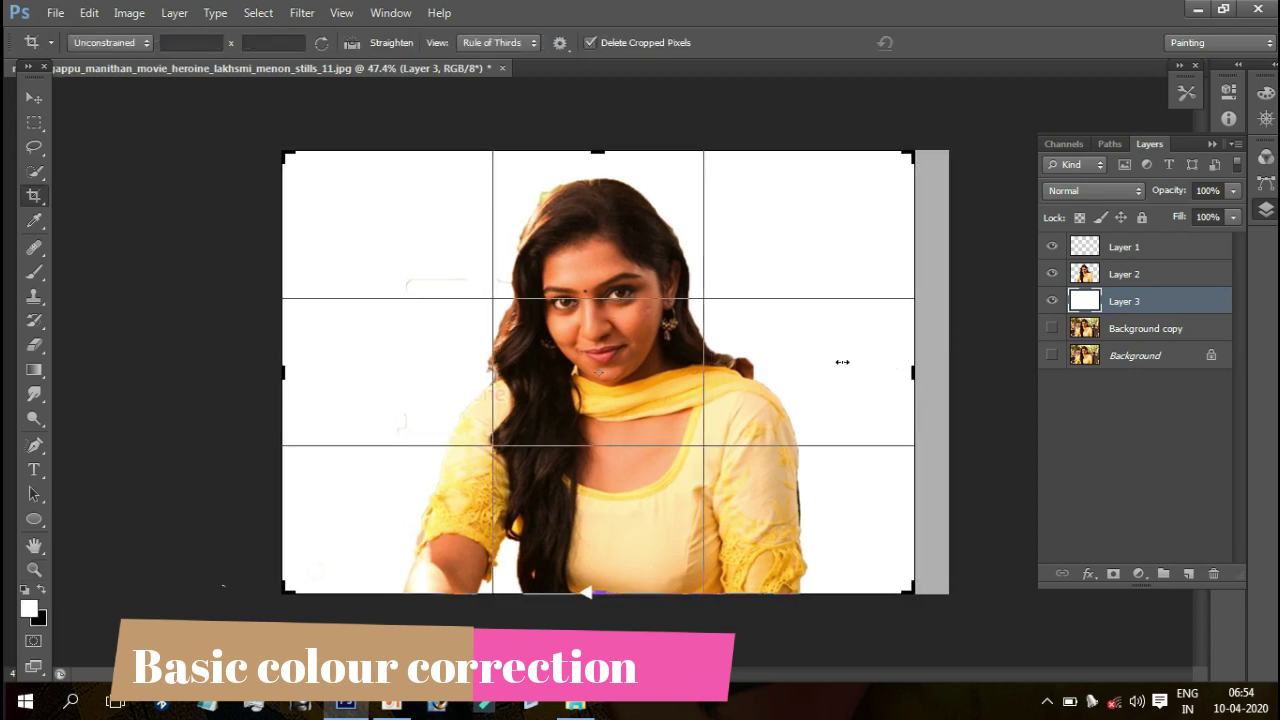
left_click_drag(287, 371, 305, 374)
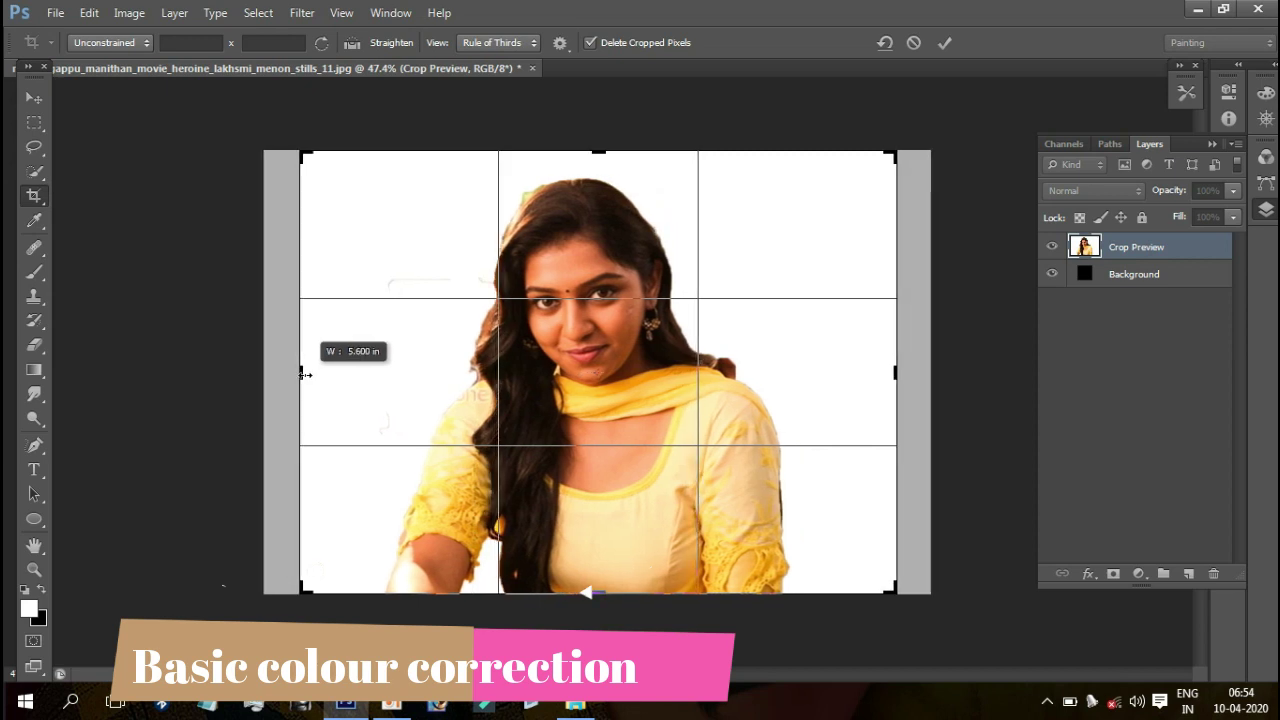
key("Return")
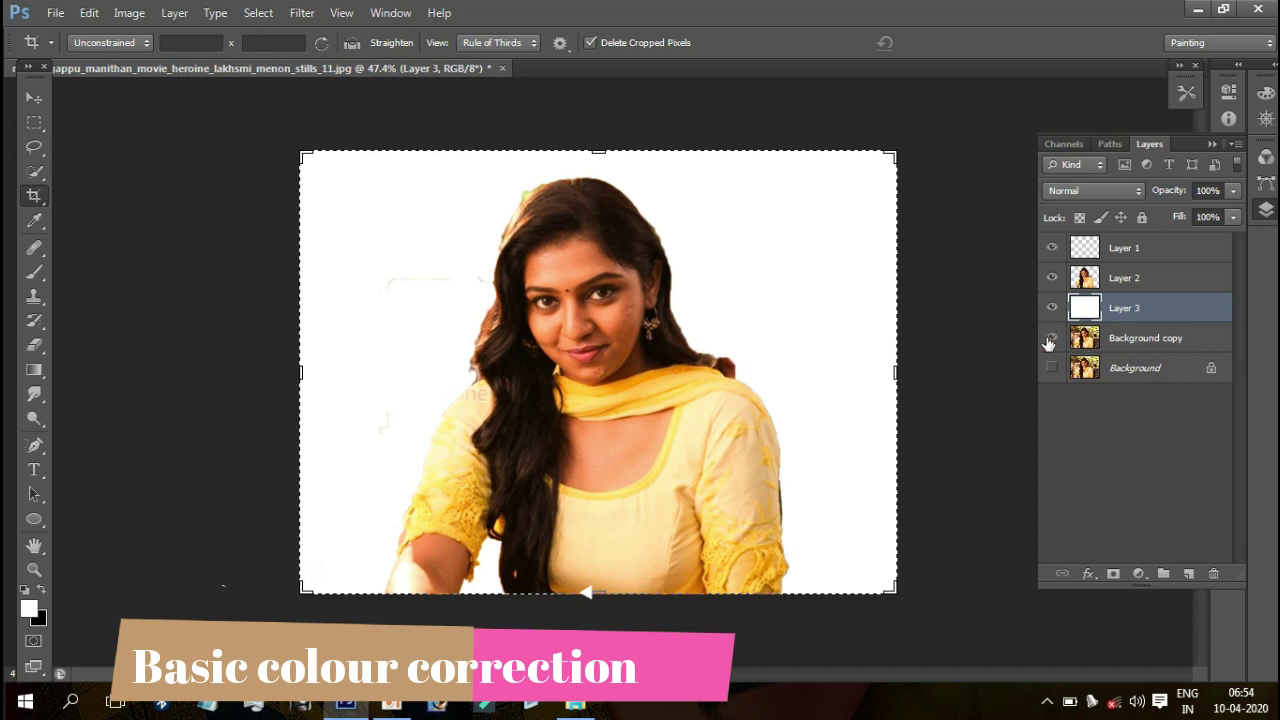
Step: Drag Layer 3 below Background copy and toggle Background copy's visibility to compare backgrounds
left_click(1158, 309)
left_click_drag(1158, 313, 1160, 343)
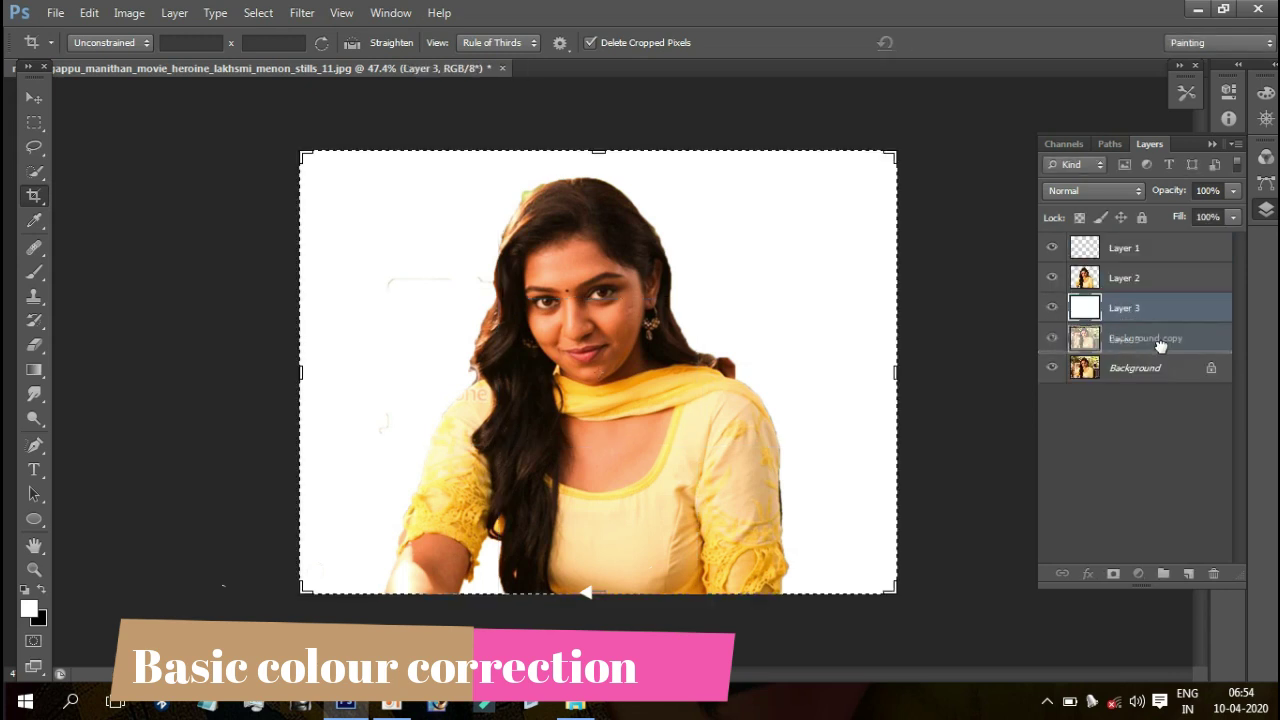
left_click_drag(1160, 343, 1047, 347)
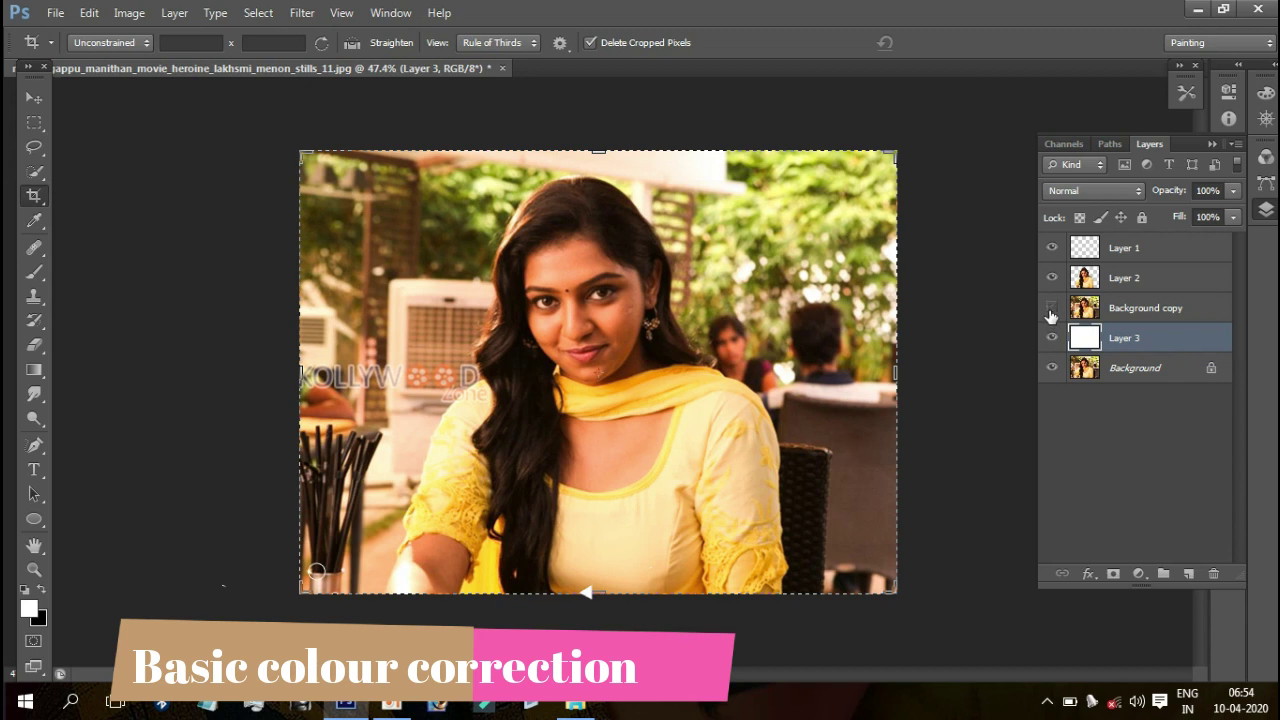
left_click(1050, 310)
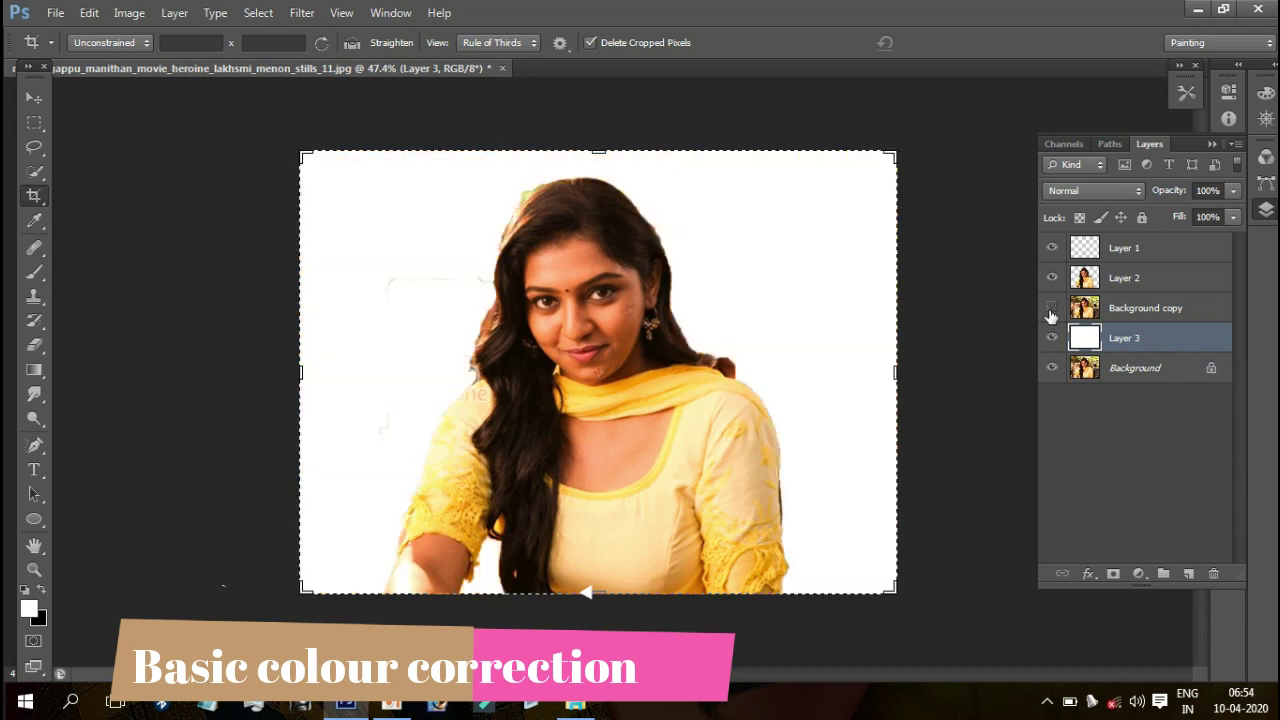
left_click(1052, 309)
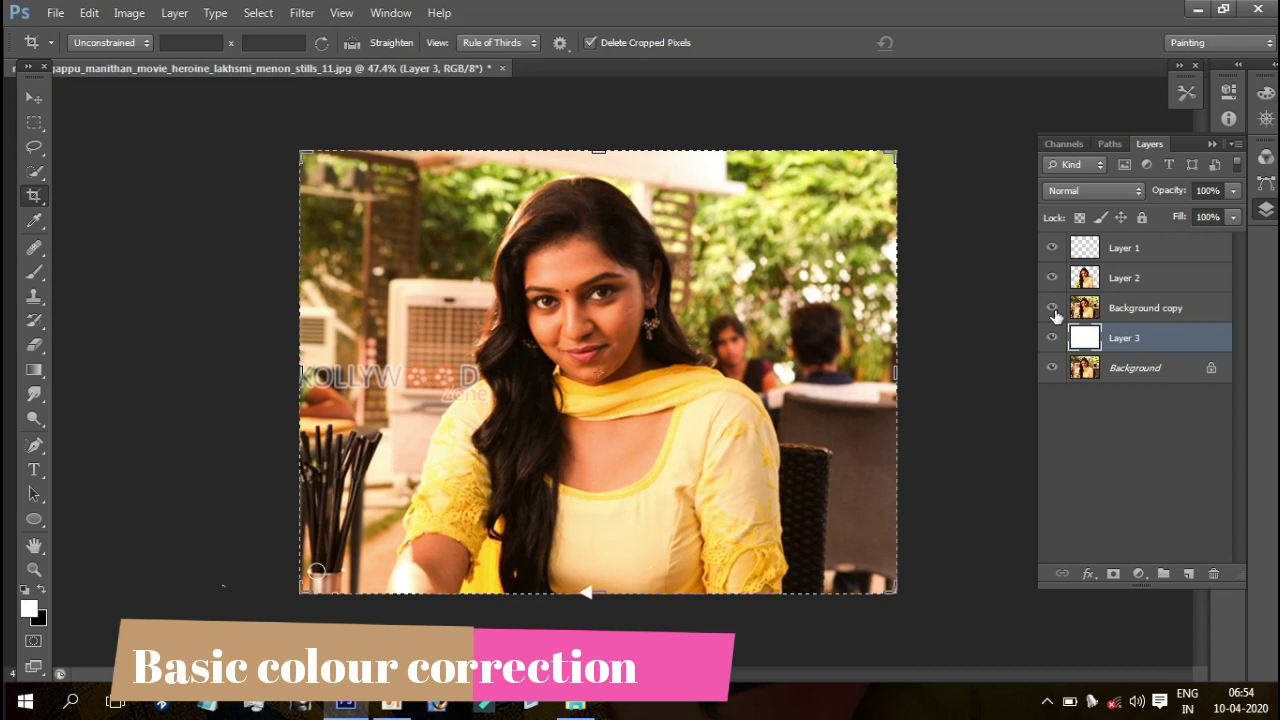
left_click(1052, 309)
left_click(1052, 309)
left_click(1052, 309)
left_click(1052, 309)
Step: Hide Background copy and zoom the cutout to 100% with Layer 2 active
left_click(1052, 308)
key("v")
key("ctrl+plus")
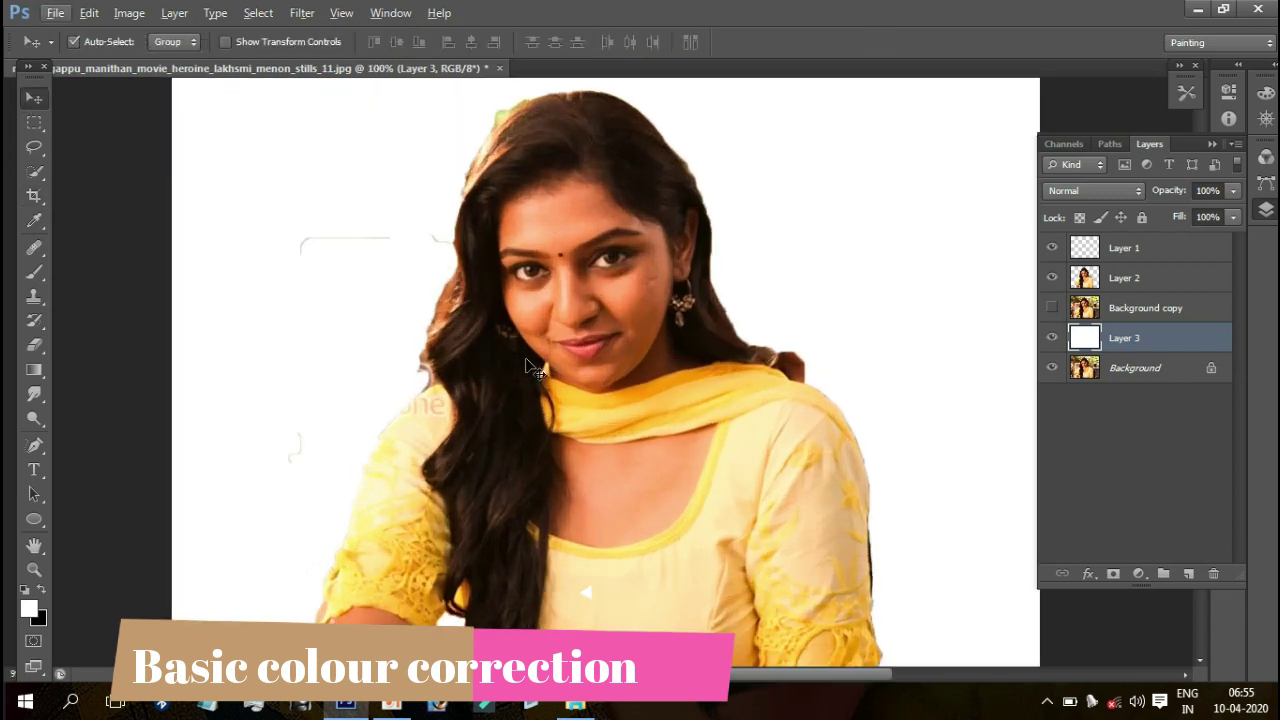
key("ctrl+plus")
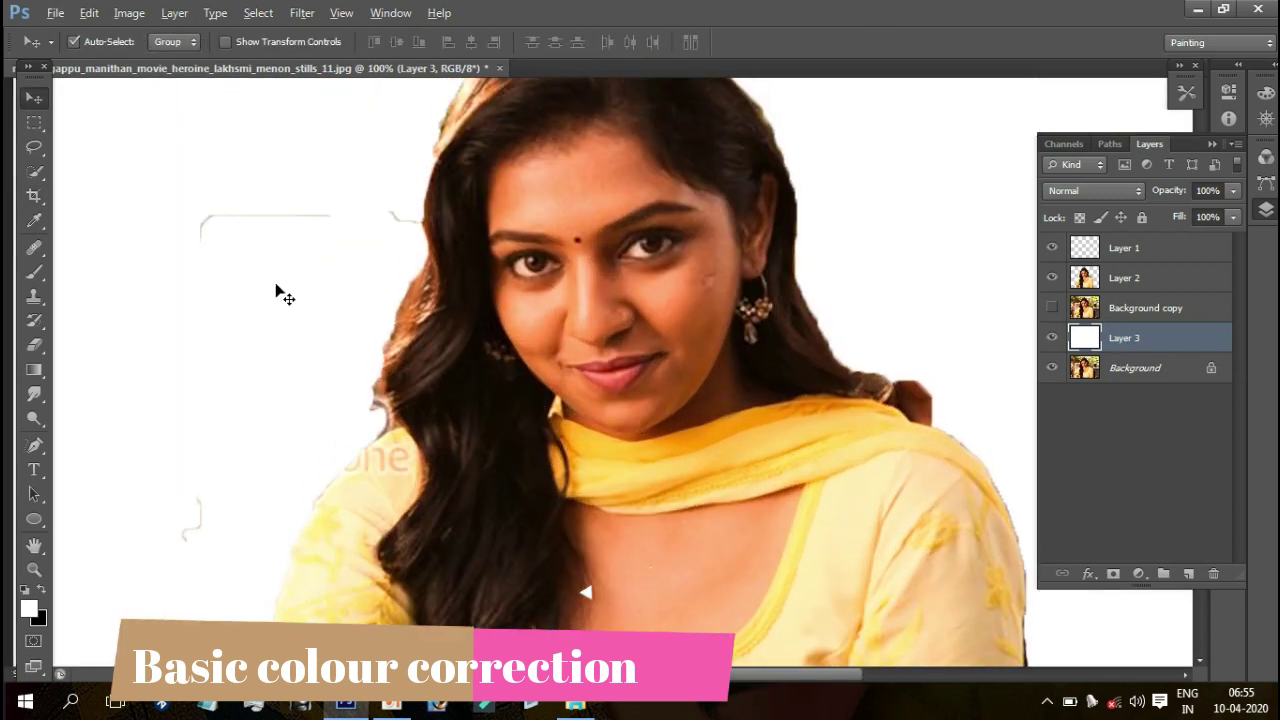
scroll(277, 289, "down", 3)
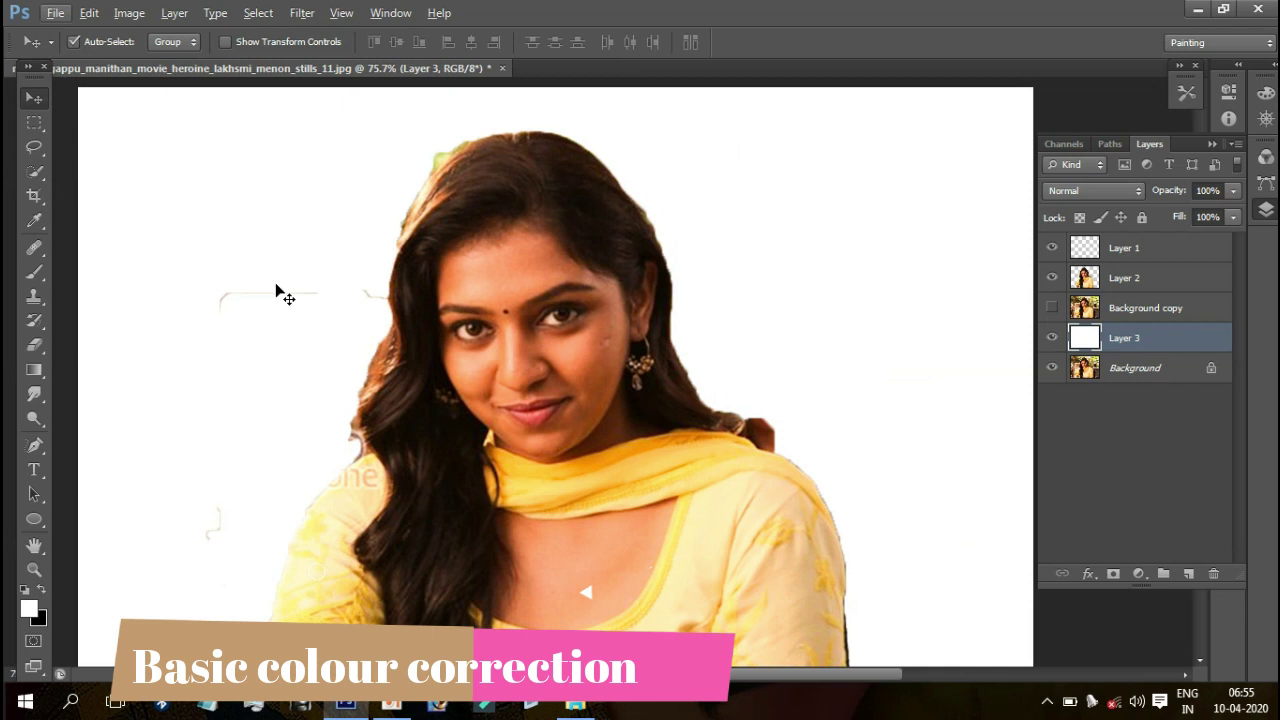
key("e")
left_click(1125, 280)
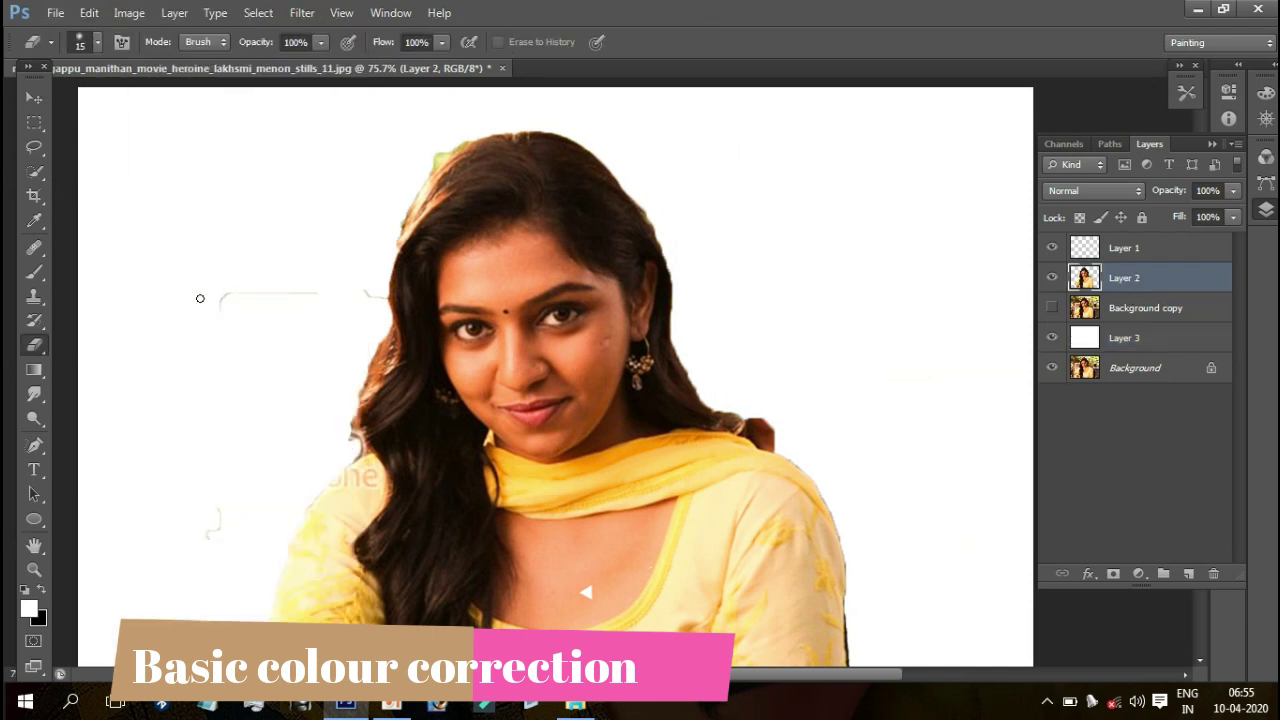
key("v")
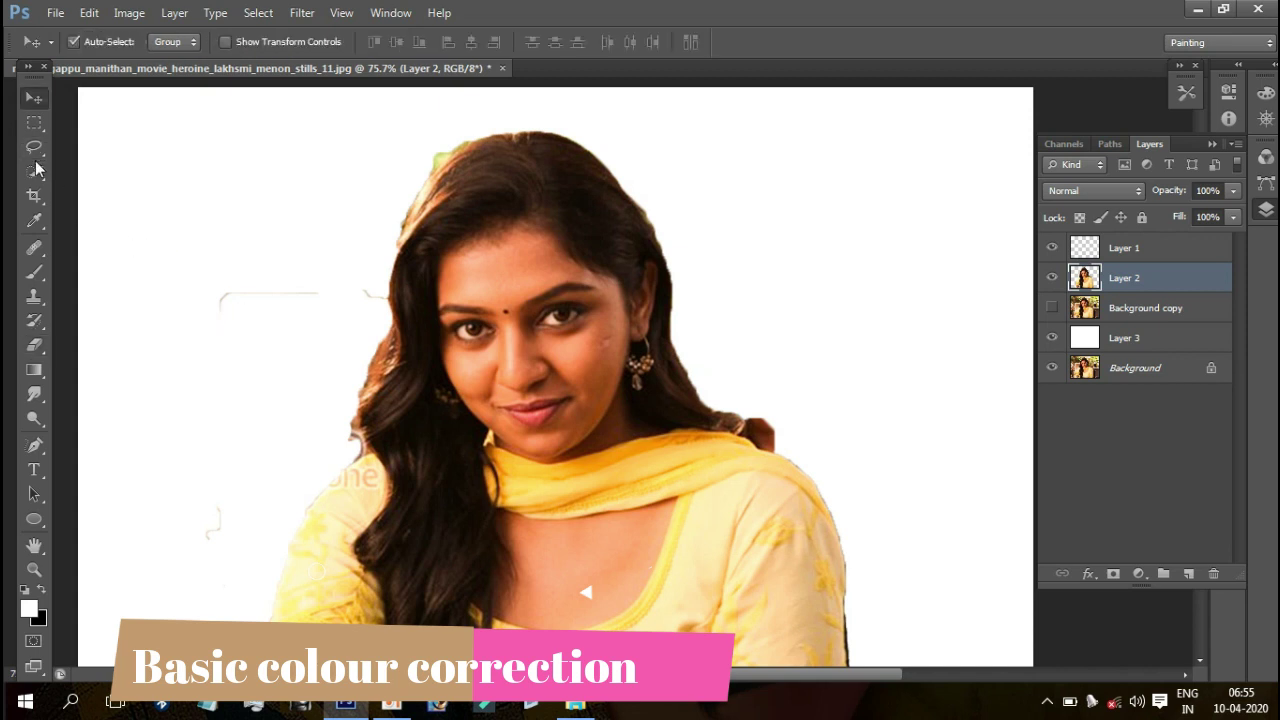
Step: Lasso a stray mark on Layer 3, delete it, undo the deletion, and deselect
left_click(34, 146)
mouse_move(379, 318)
left_mouse_down()
mouse_move(222, 243)
mouse_move(260, 389)
mouse_move(378, 330)
mouse_move(383, 345)
mouse_move(380, 330)
left_mouse_up()
key("alt+bracketleft")
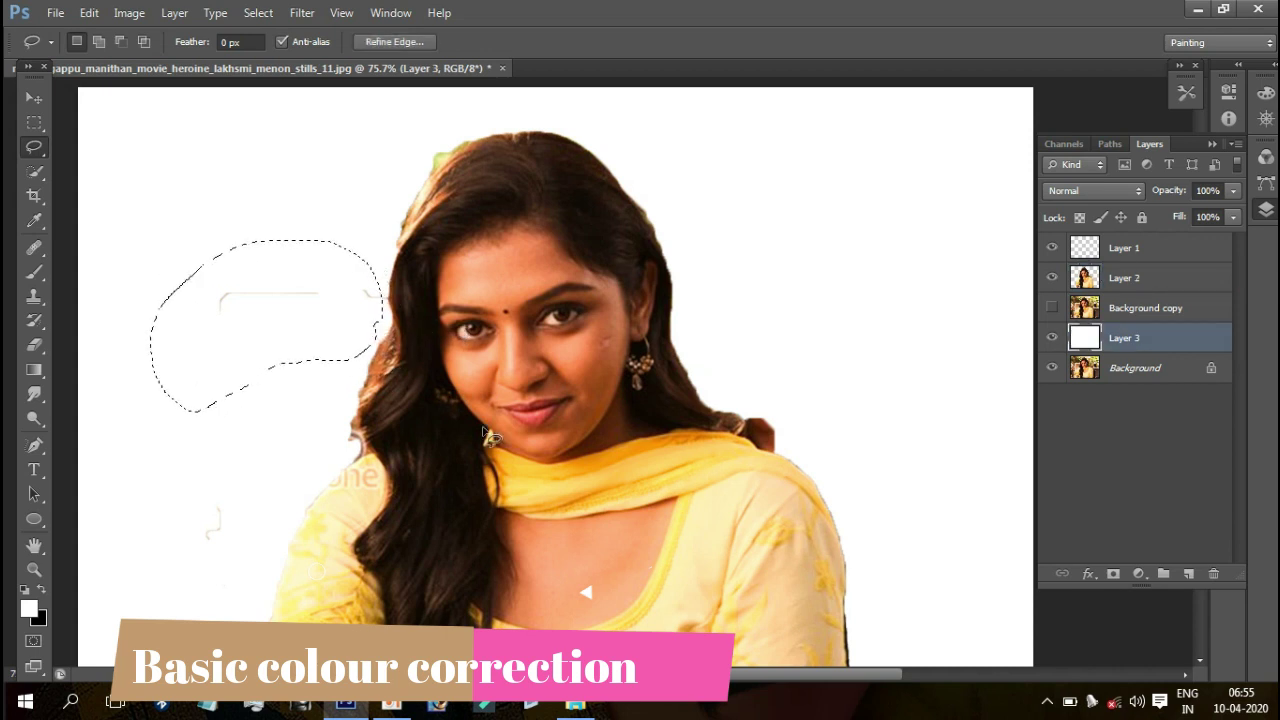
key("Delete")
key("ctrl+z")
left_click(1128, 290)
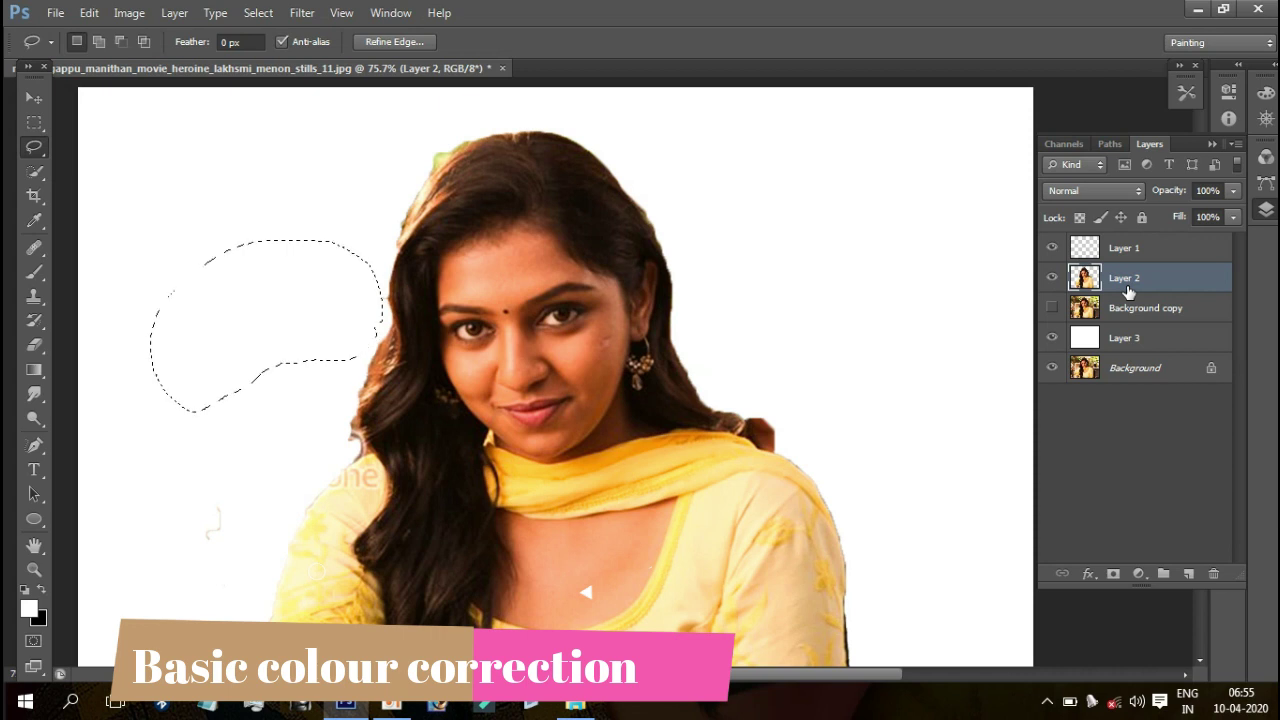
key("ctrl+d")
scroll(688, 320, "down", 2)
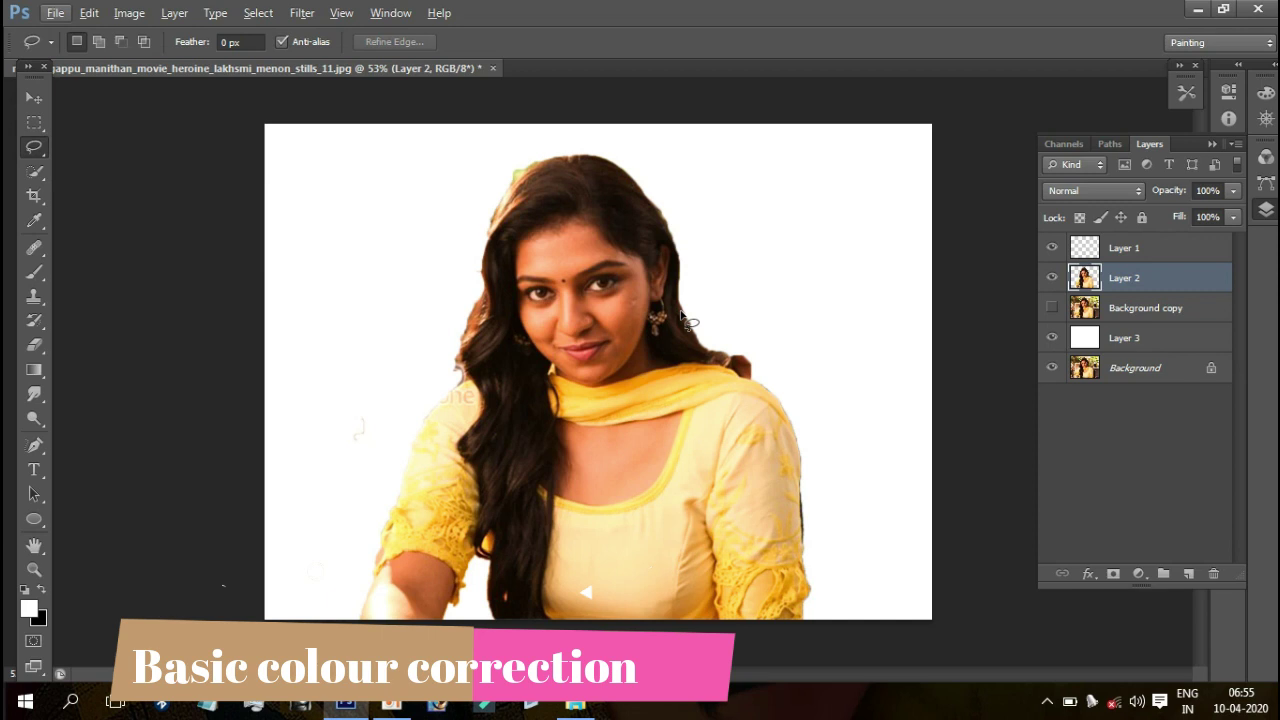
key("ctrl+alt+i")
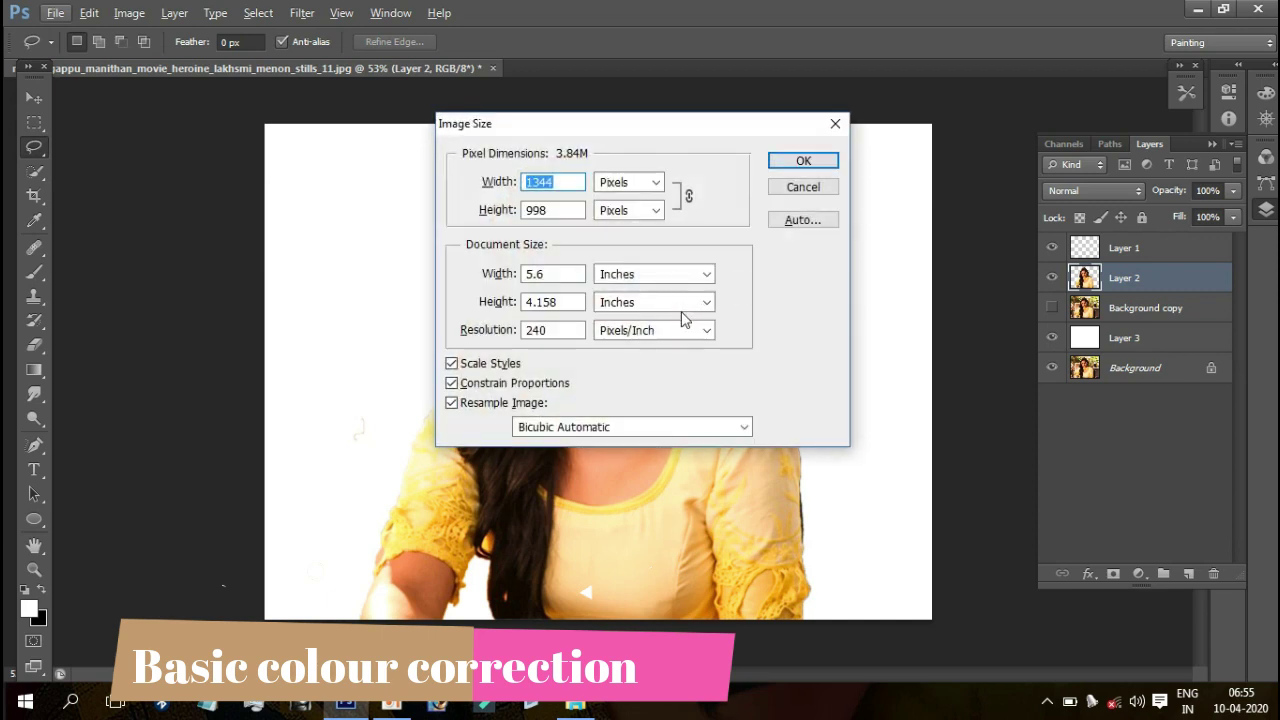
key("Escape")
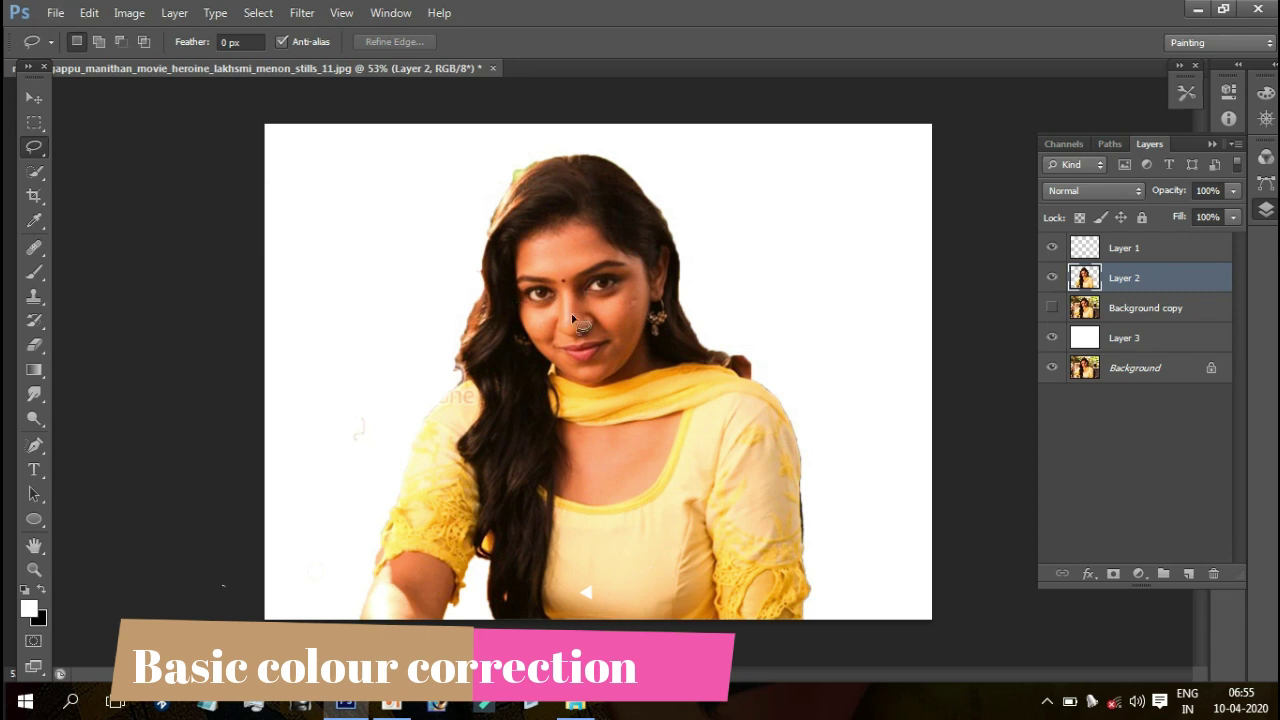
scroll(490, 284, "up", 3)
scroll(428, 423, "up", 1)
scroll(423, 423, "up", 1)
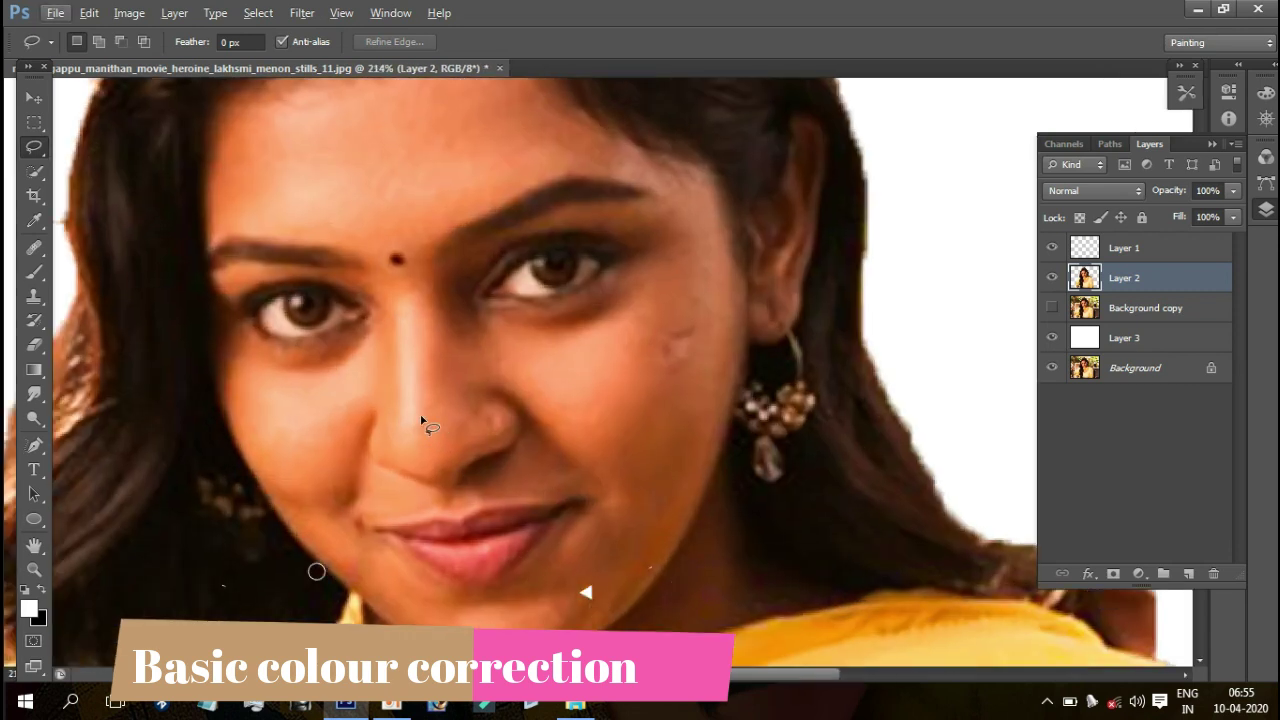
scroll(323, 363, "up", 2)
scroll(320, 358, "up", 1)
scroll(320, 358, "up", 1)
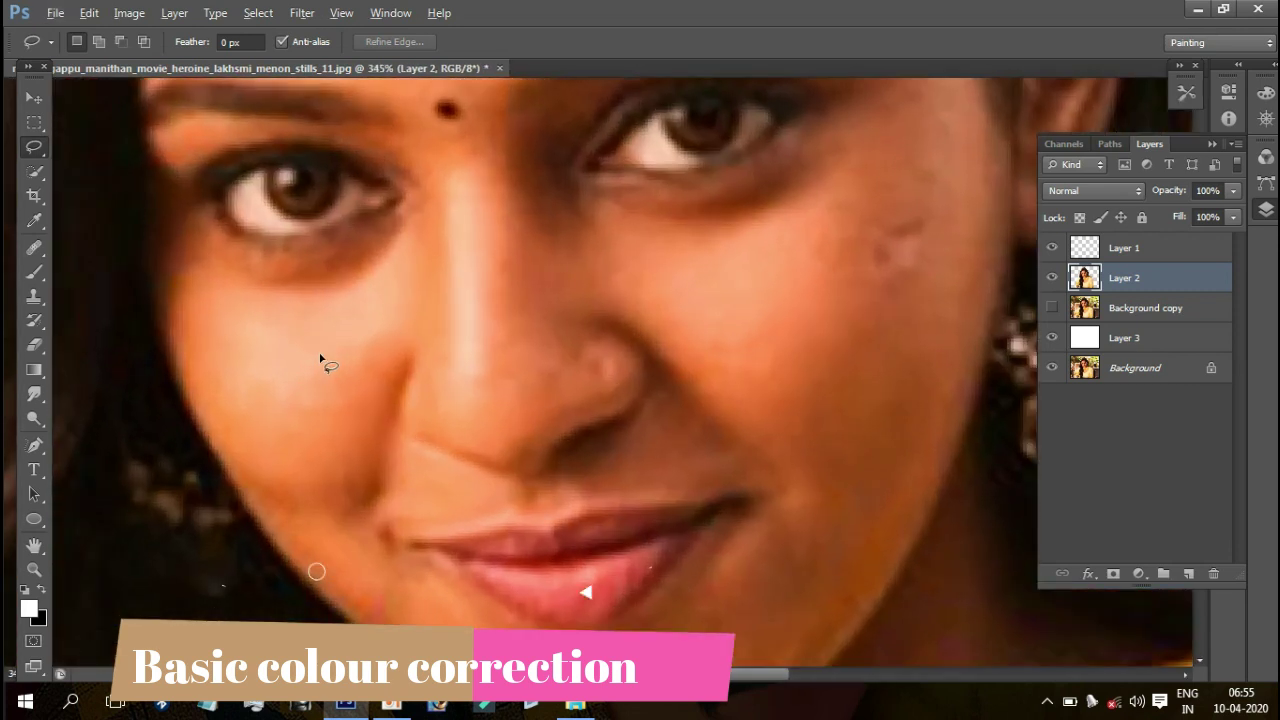
scroll(400, 366, "down", 1)
scroll(629, 449, "down", 1)
scroll(634, 451, "down", 1)
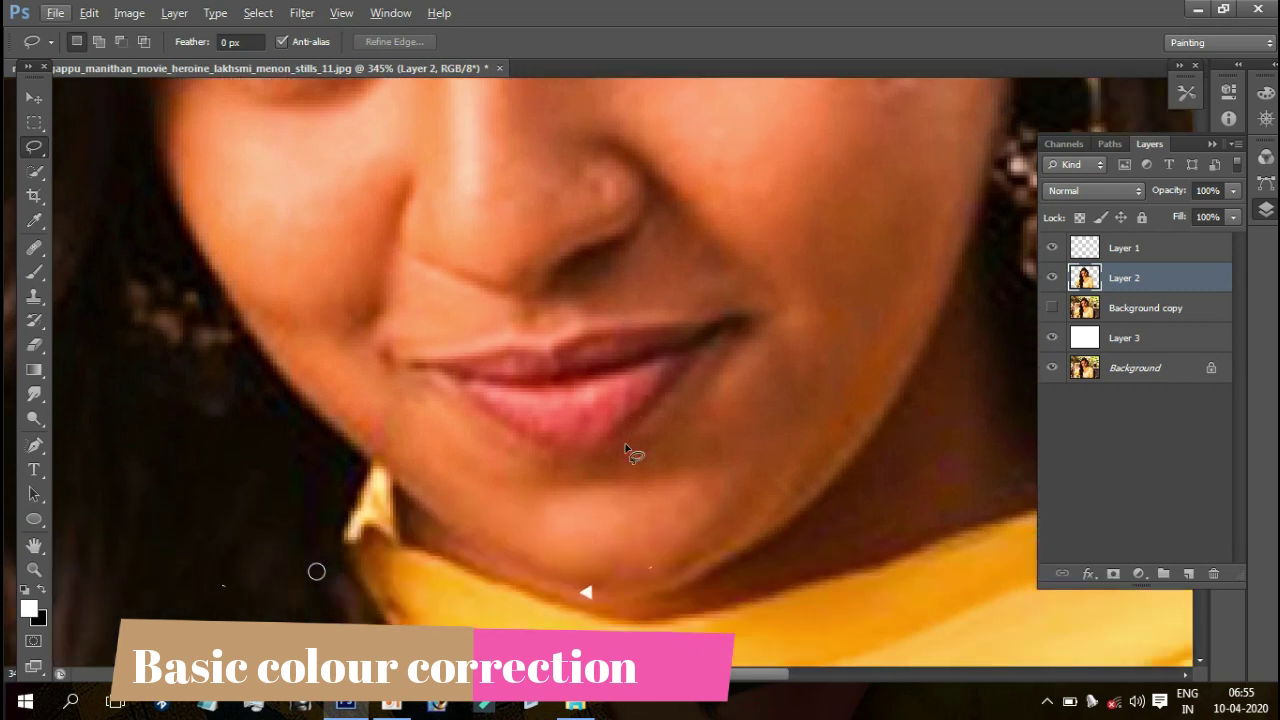
scroll(625, 450, "down", 2)
scroll(625, 450, "down", 1)
scroll(625, 450, "up", 1)
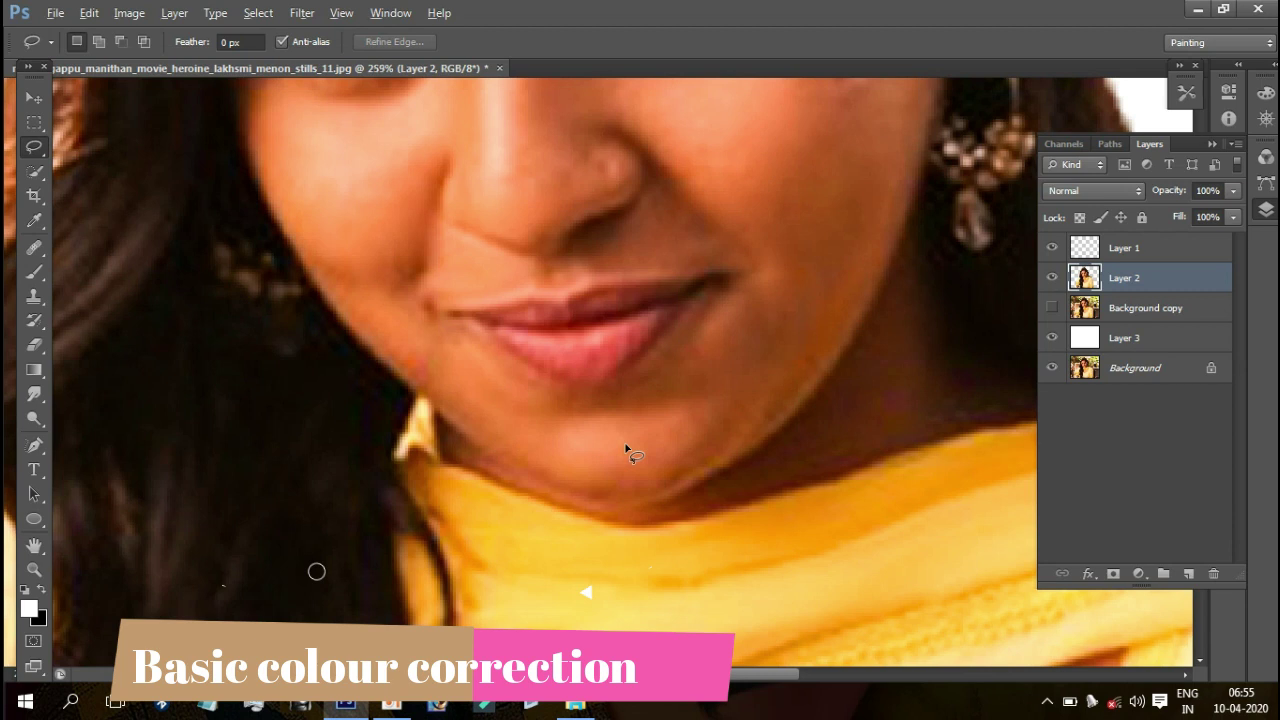
scroll(625, 450, "down", 1)
scroll(600, 451, "down", 1)
scroll(586, 446, "down", 1)
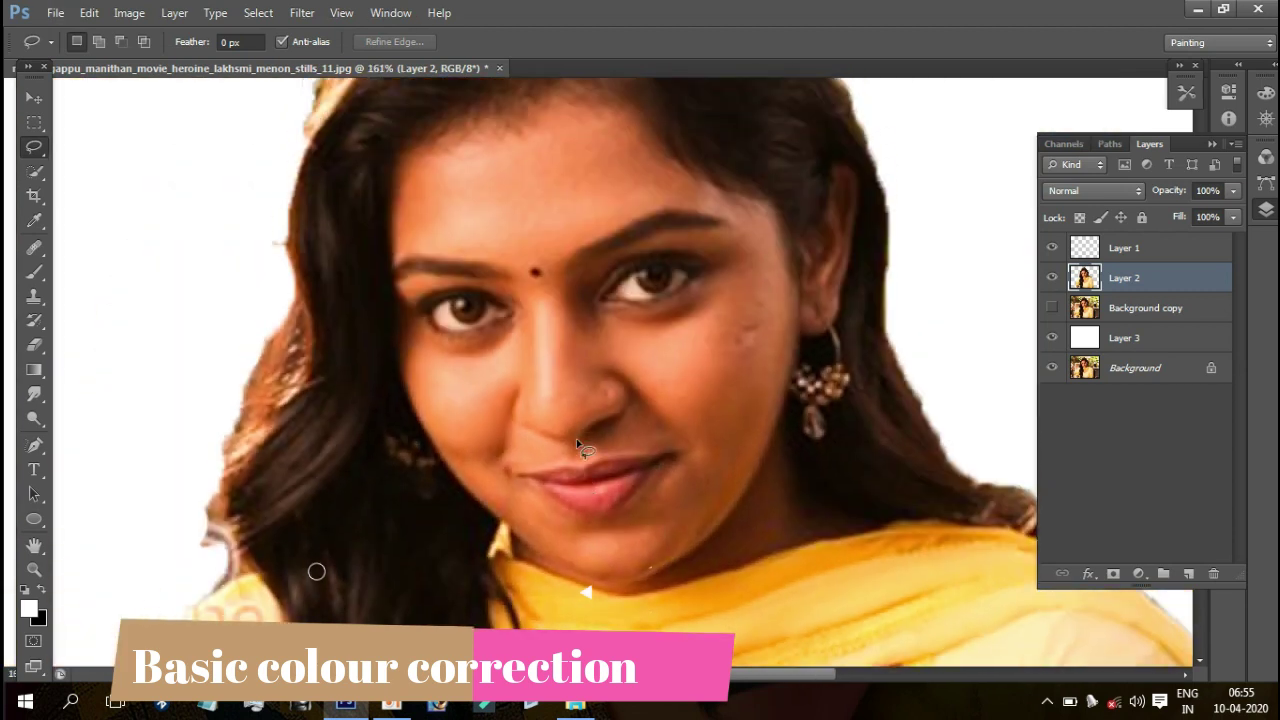
key("w")
Step: Undo the forehead addition to the face selection and deselect
mouse_move(457, 191)
left_mouse_down()
mouse_move(553, 150)
mouse_move(608, 177)
mouse_move(749, 271)
mouse_move(766, 354)
mouse_move(816, 227)
mouse_move(820, 271)
left_mouse_up()
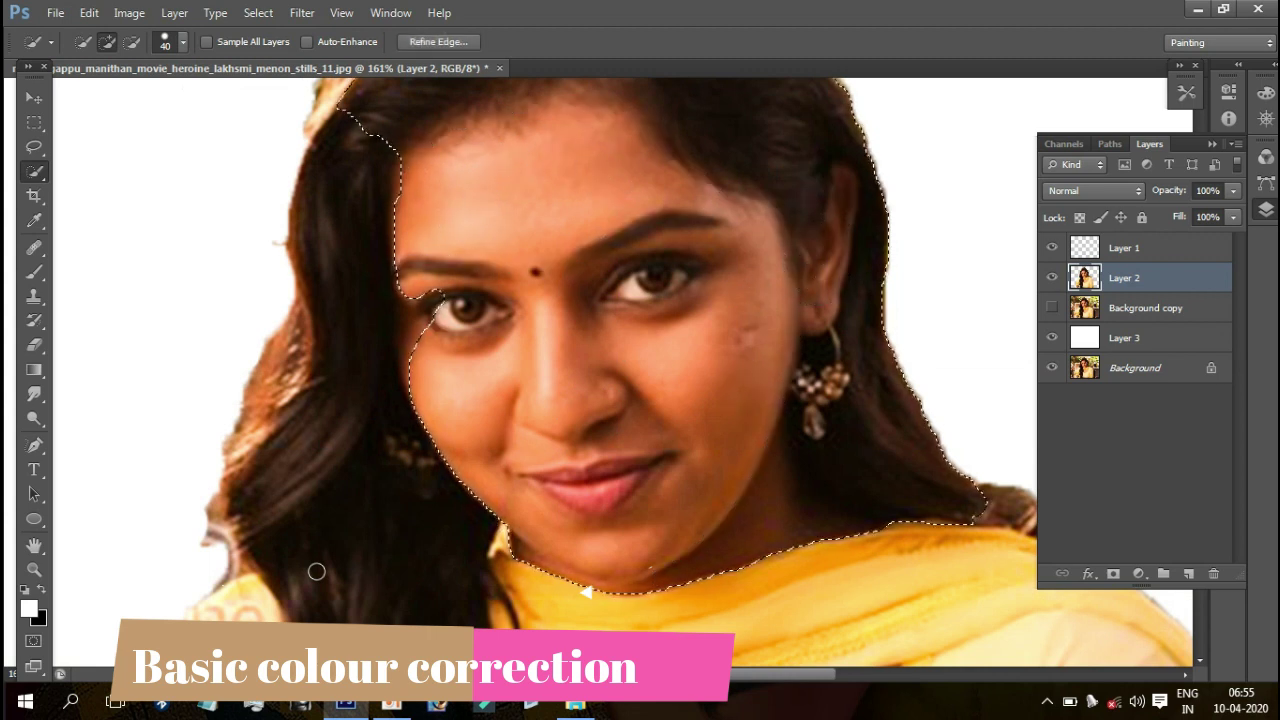
key("ctrl+alt+z")
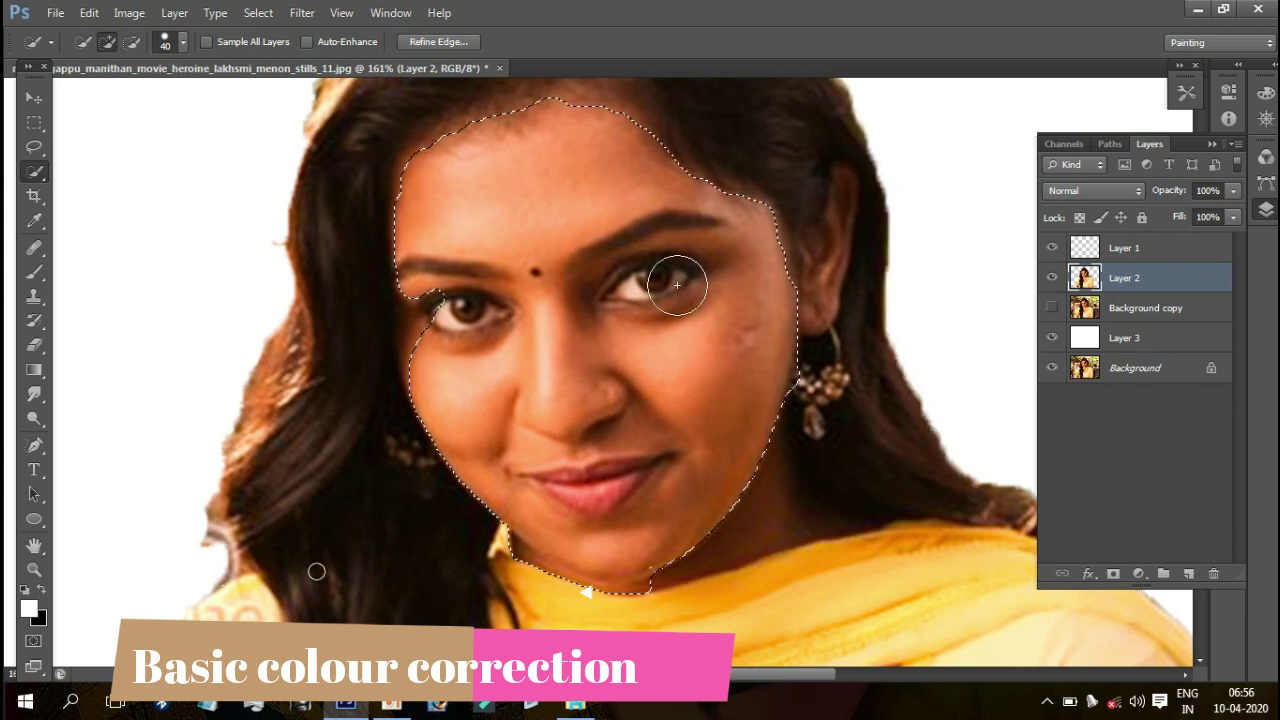
key("ctrl+d")
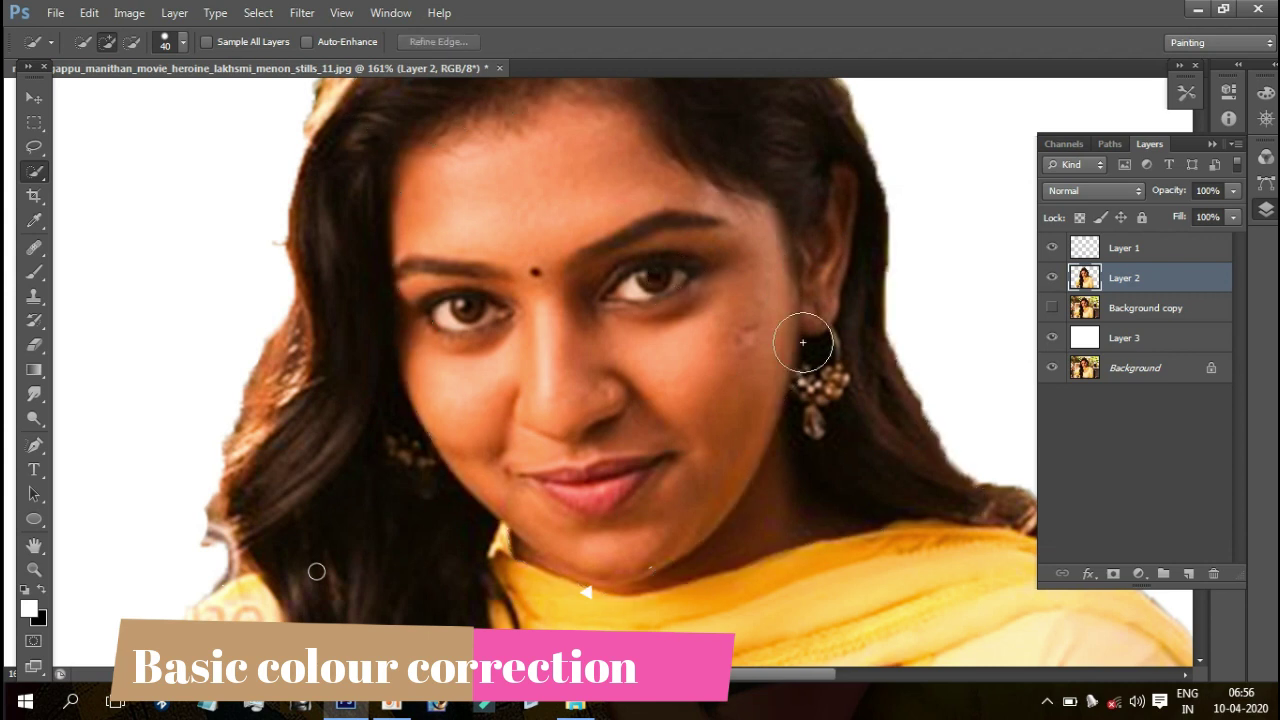
Step: Trace a freeform path along the hairline from the left forehead to the right ear
key("p")
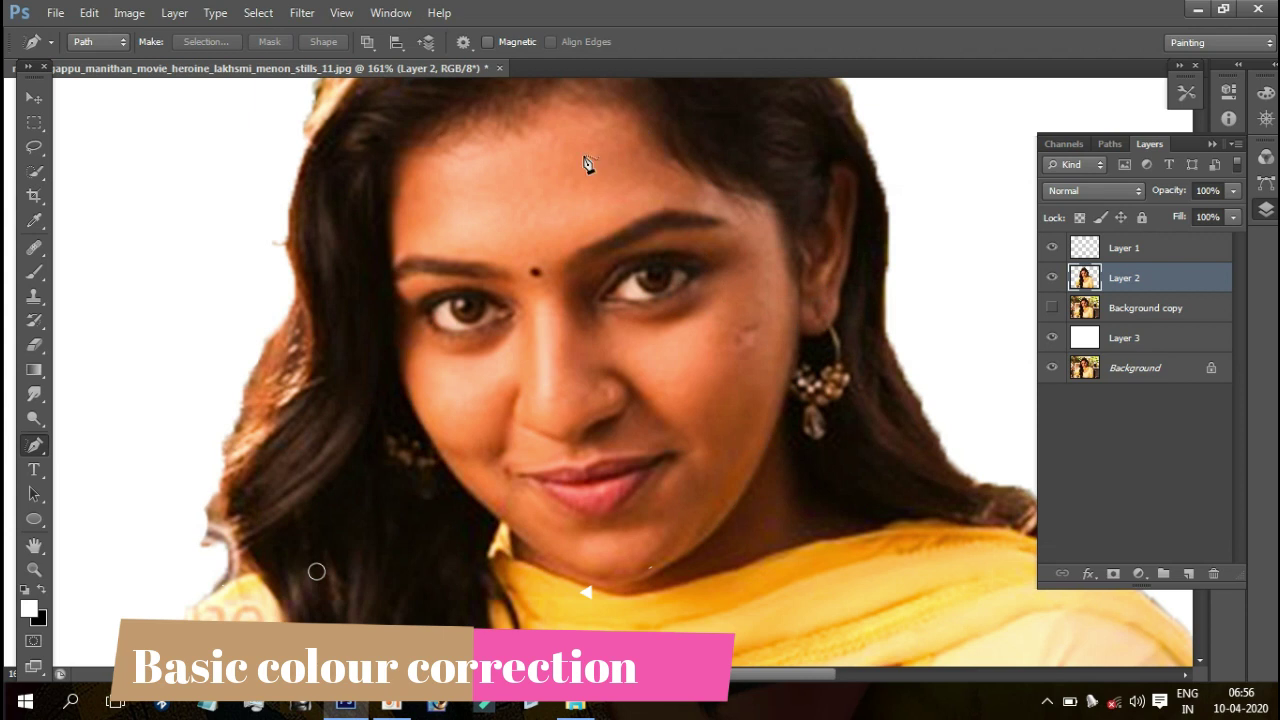
scroll(440, 192, "down", 1, "alt")
mouse_move(394, 163)
left_mouse_down()
mouse_move(520, 99)
mouse_move(733, 187)
mouse_move(781, 241)
mouse_move(788, 220)
left_mouse_up()
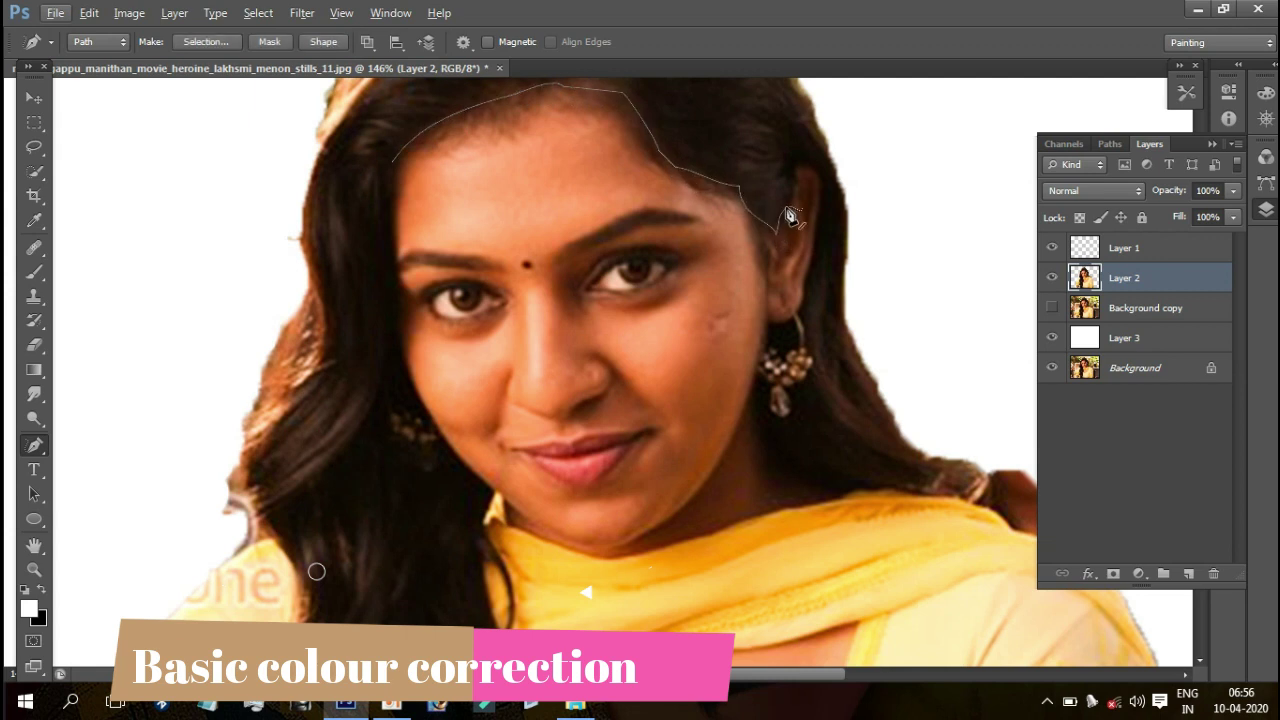
Step: Trace a closed freeform path around the face and neck, then copy the selection to Layer 4
key("ctrl+z")
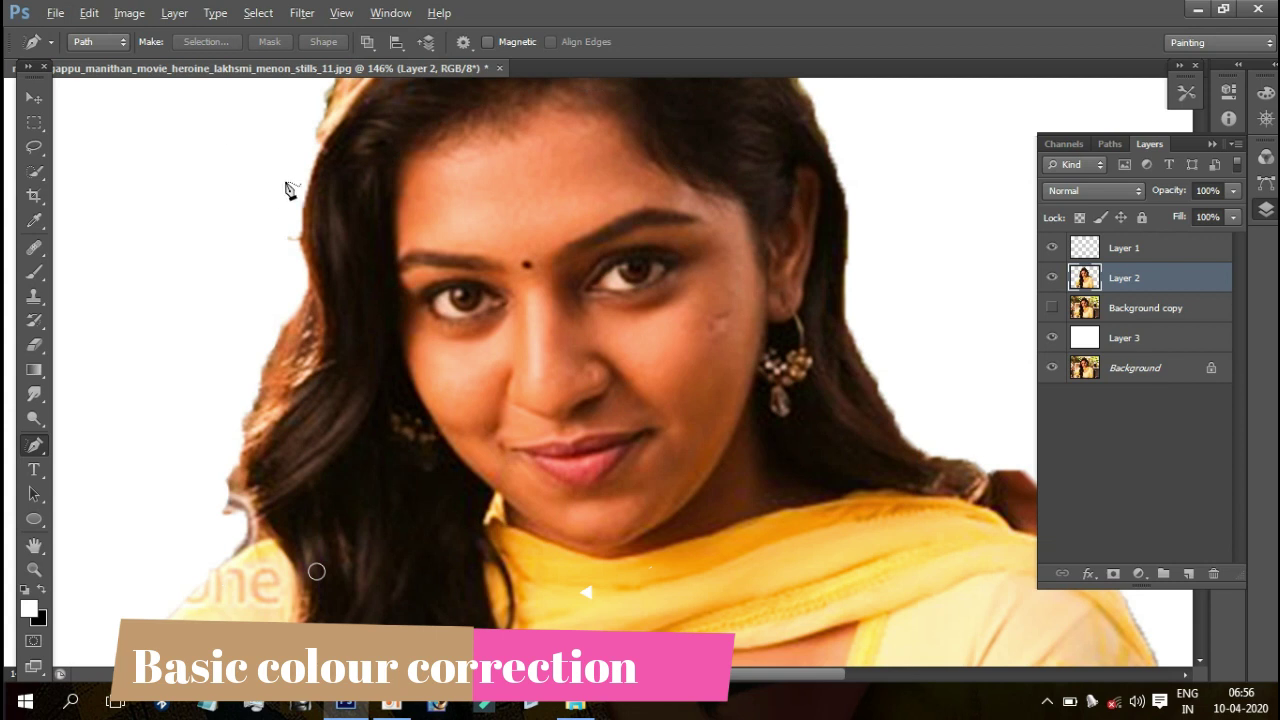
scroll(438, 156, "down", 1)
scroll(439, 156, "down", 1)
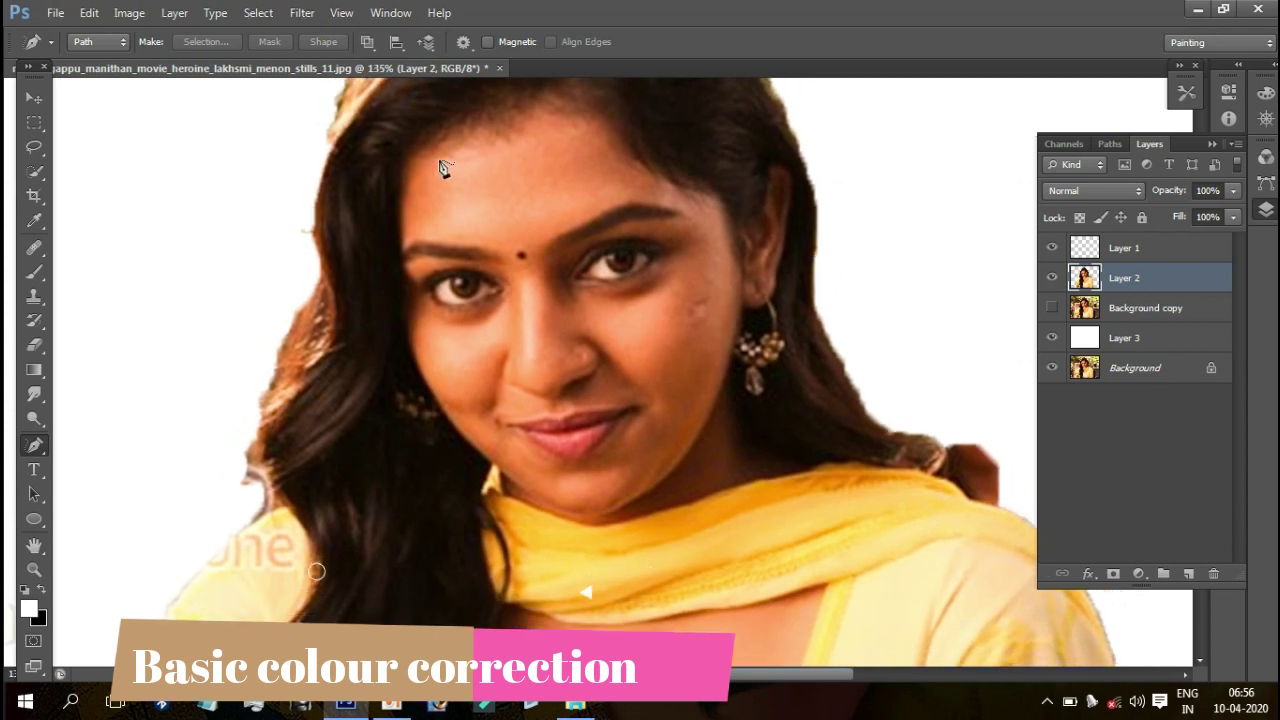
mouse_move(398, 156)
left_mouse_down()
mouse_move(460, 128)
mouse_move(586, 129)
mouse_move(743, 210)
mouse_move(776, 166)
mouse_move(798, 214)
mouse_move(776, 298)
mouse_move(743, 326)
mouse_move(735, 398)
mouse_move(763, 449)
mouse_move(814, 463)
mouse_move(763, 491)
mouse_move(595, 535)
mouse_move(525, 522)
mouse_move(418, 370)
left_mouse_up()
mouse_move(406, 340)
left_mouse_down()
mouse_move(405, 178)
mouse_move(509, 103)
left_mouse_up()
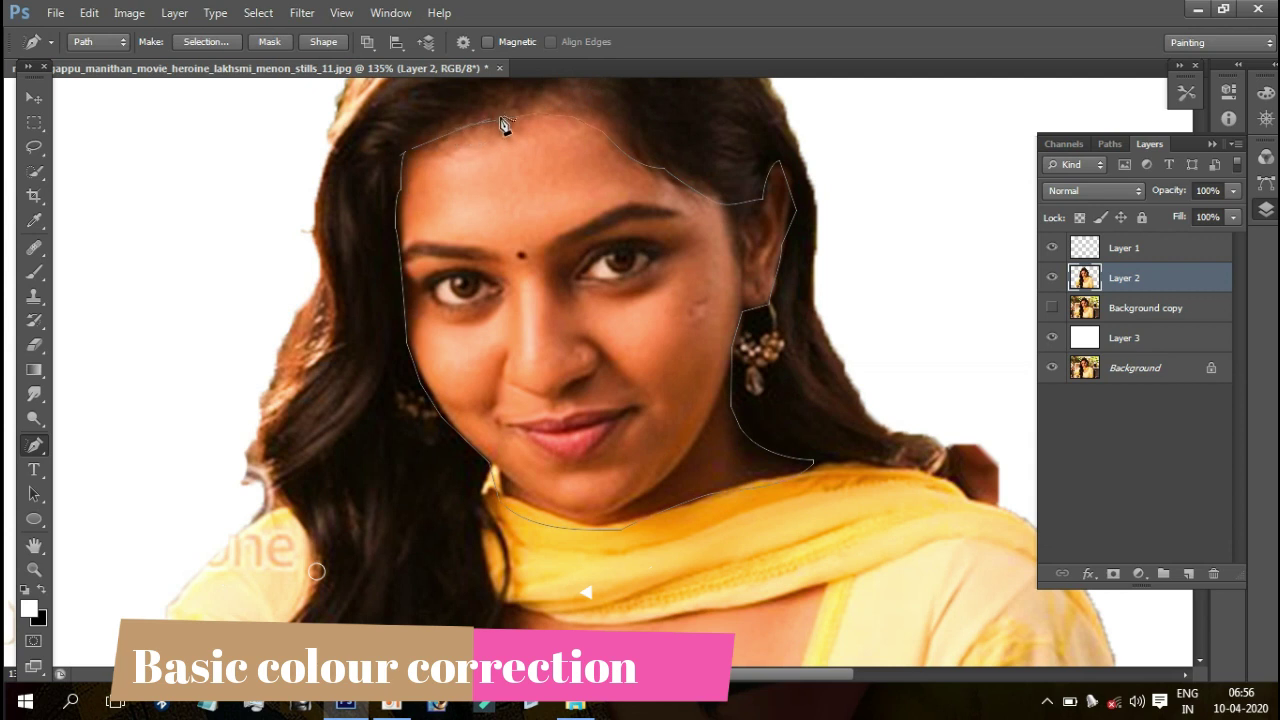
key("ctrl+Return")
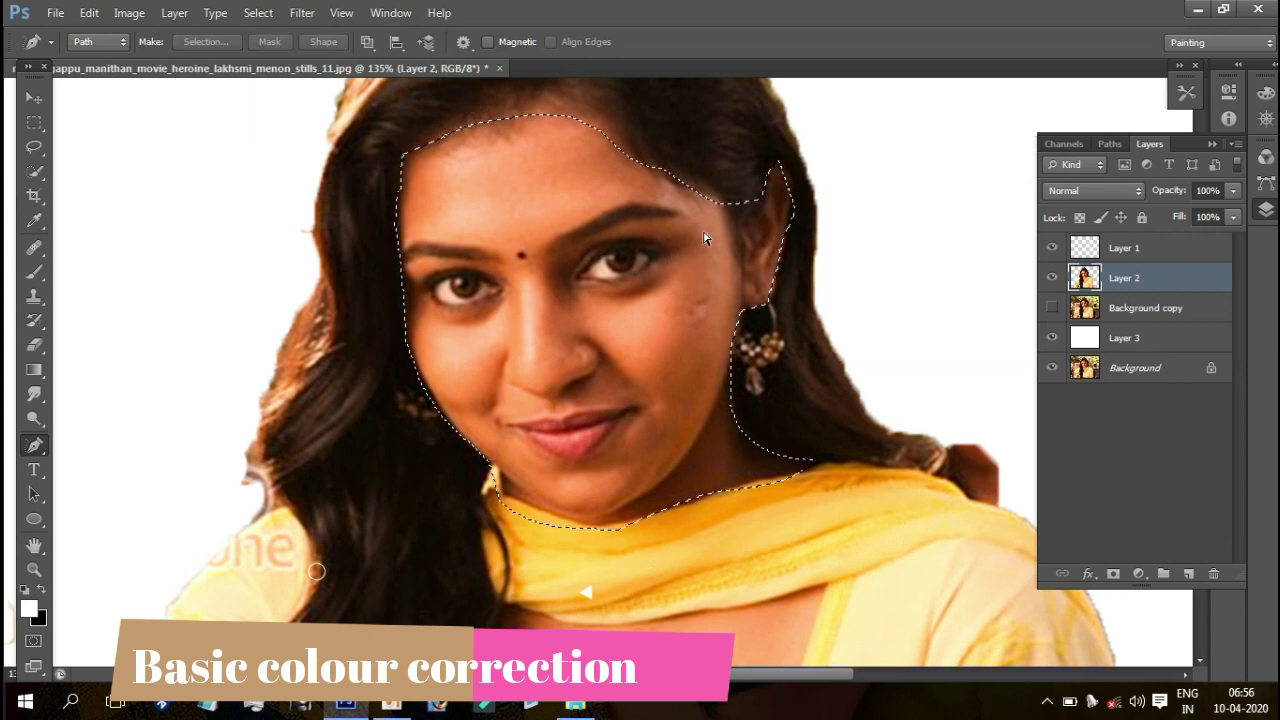
key("ctrl+j")
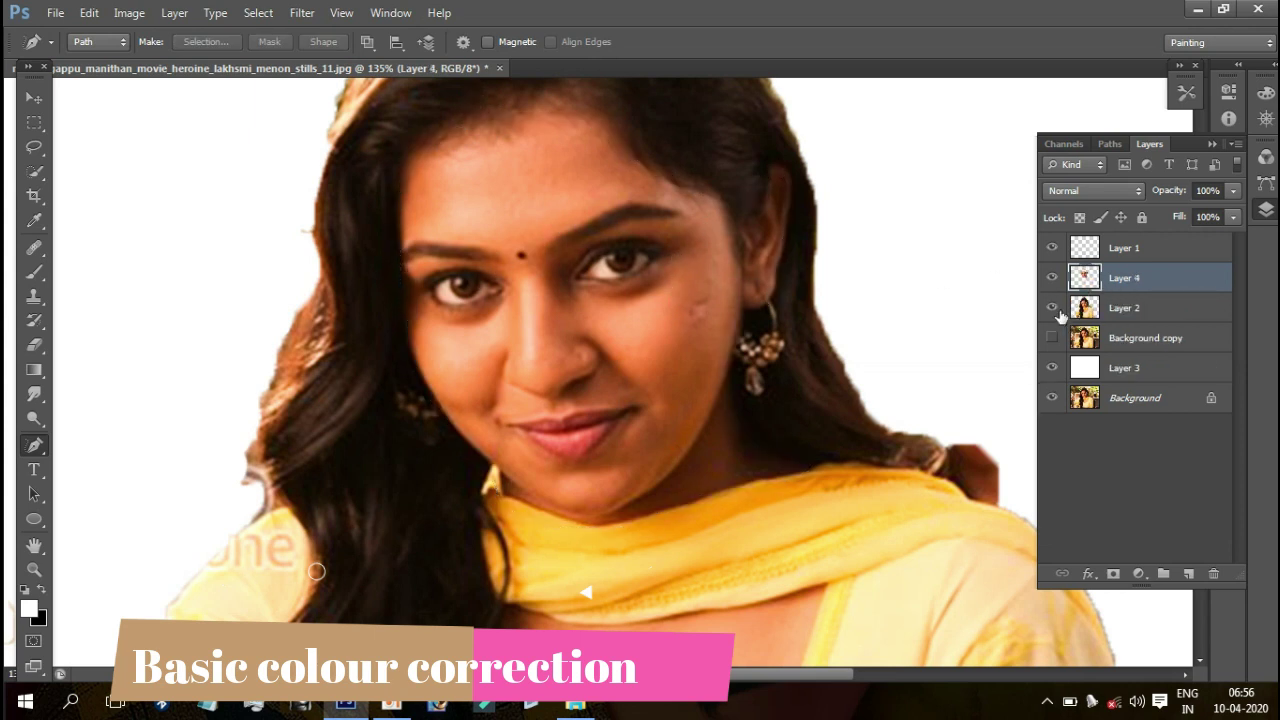
Step: Check the face cutout by toggling Layer 2, then trace a path around the bare upper arm
left_click(1052, 308)
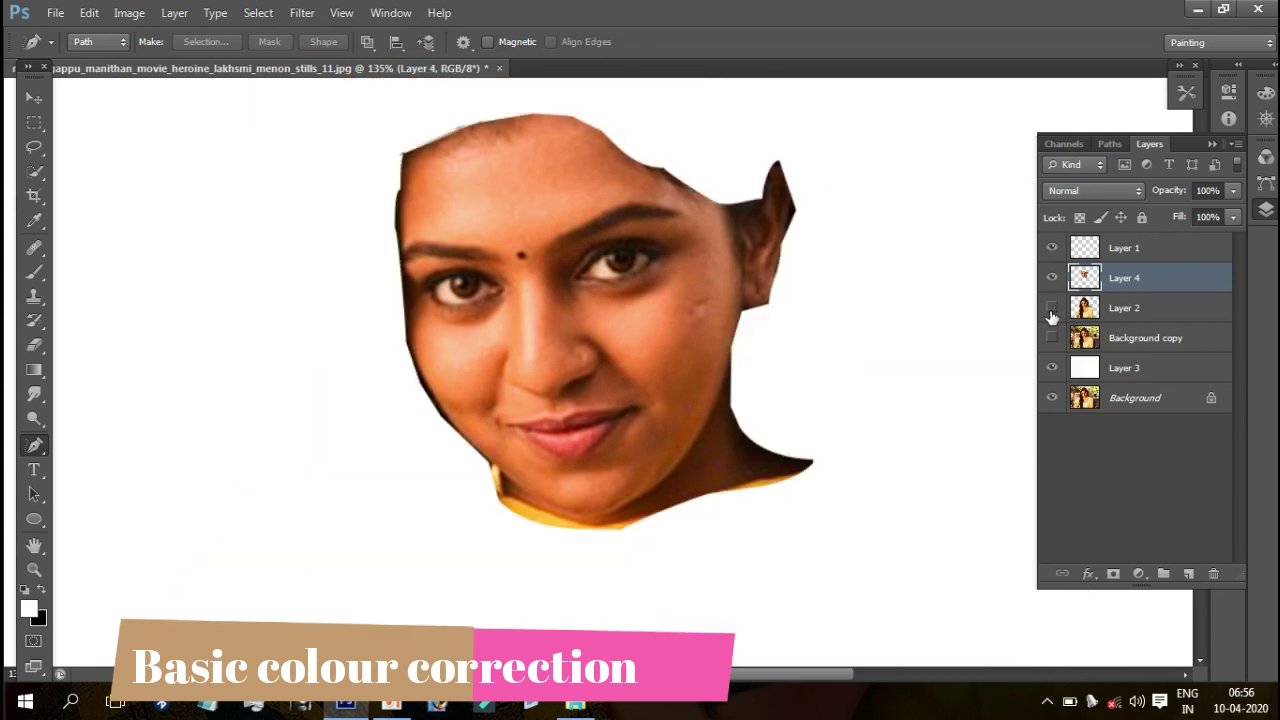
left_click(1052, 308)
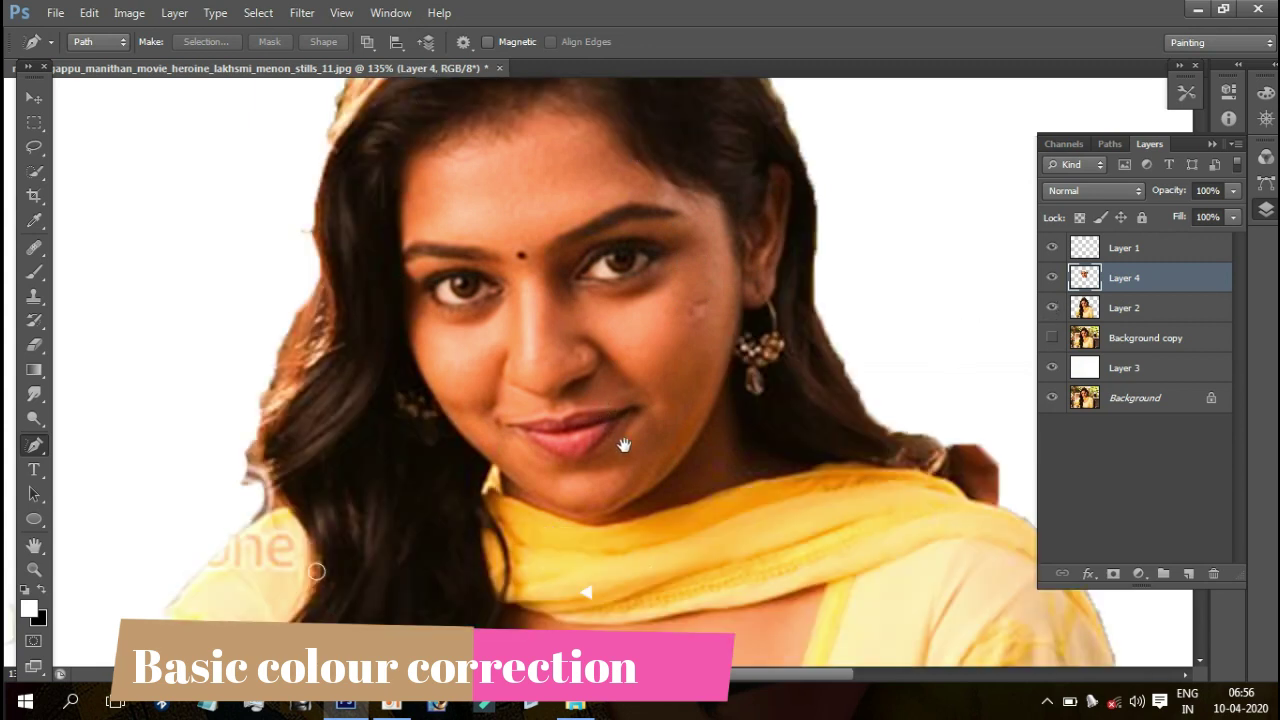
scroll(659, 332, "down", 5)
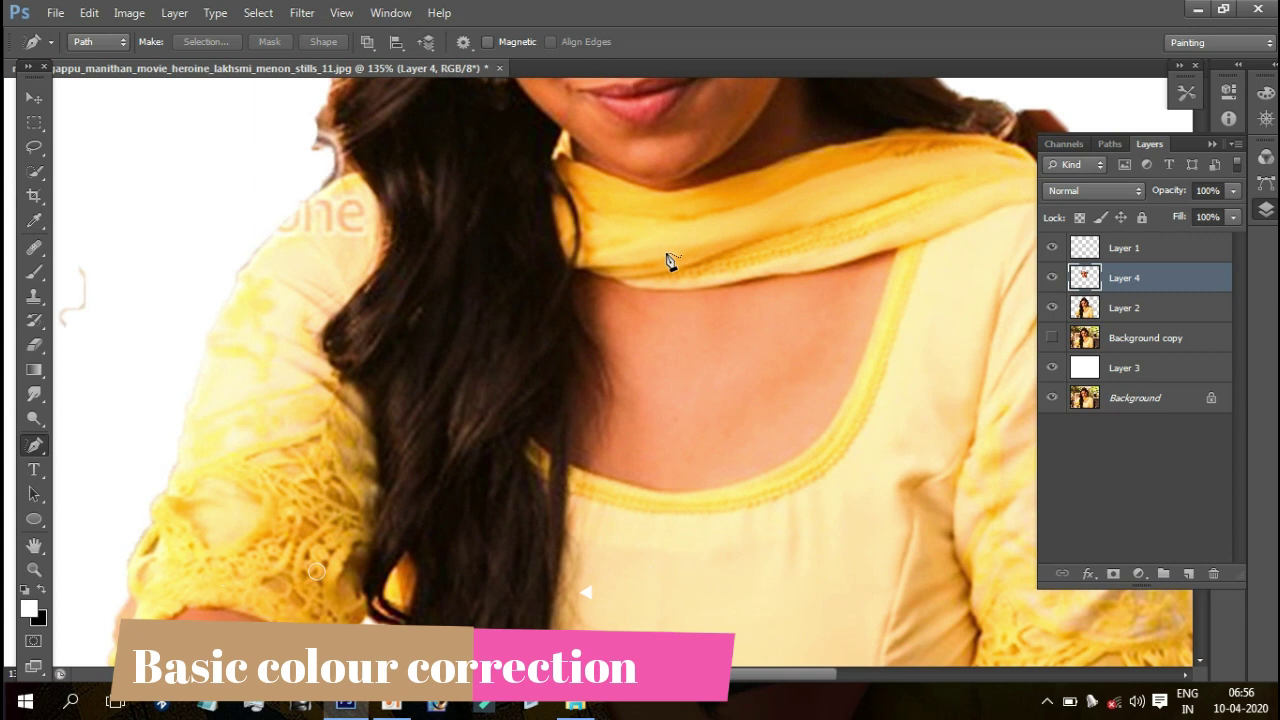
scroll(615, 345, "up", 2)
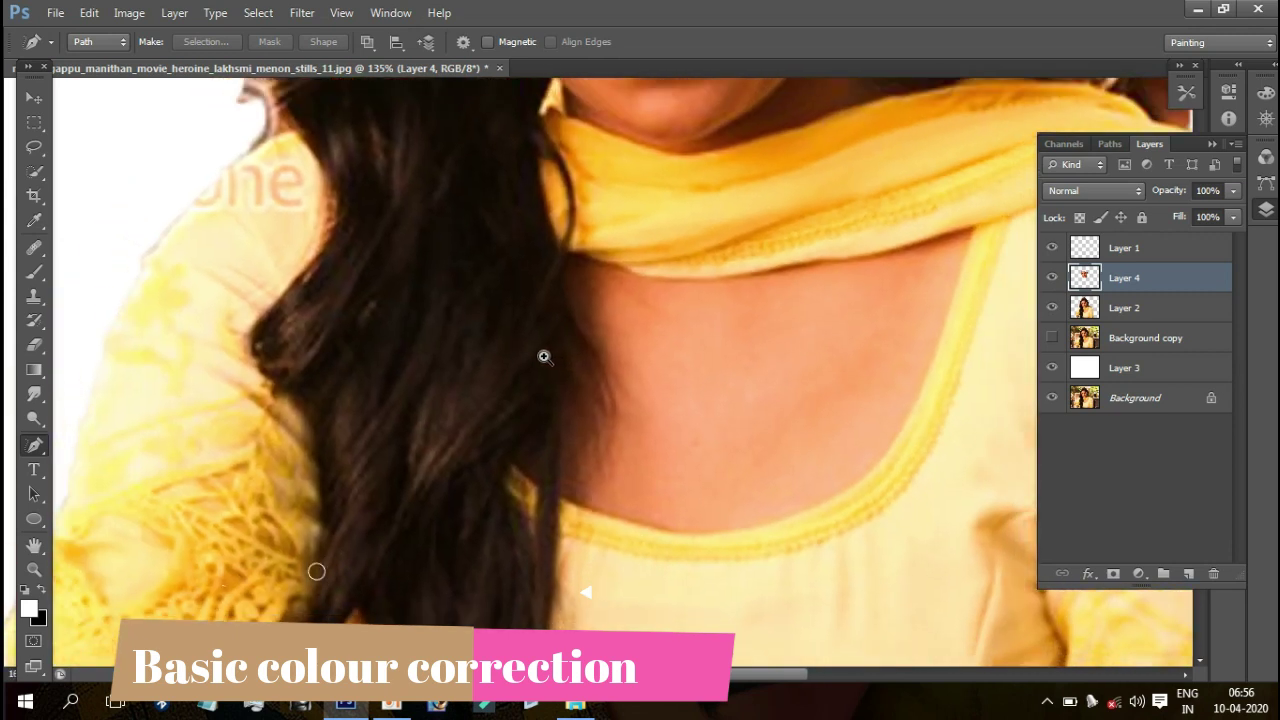
scroll(544, 357, "down", 3)
scroll(409, 552, "up", 1)
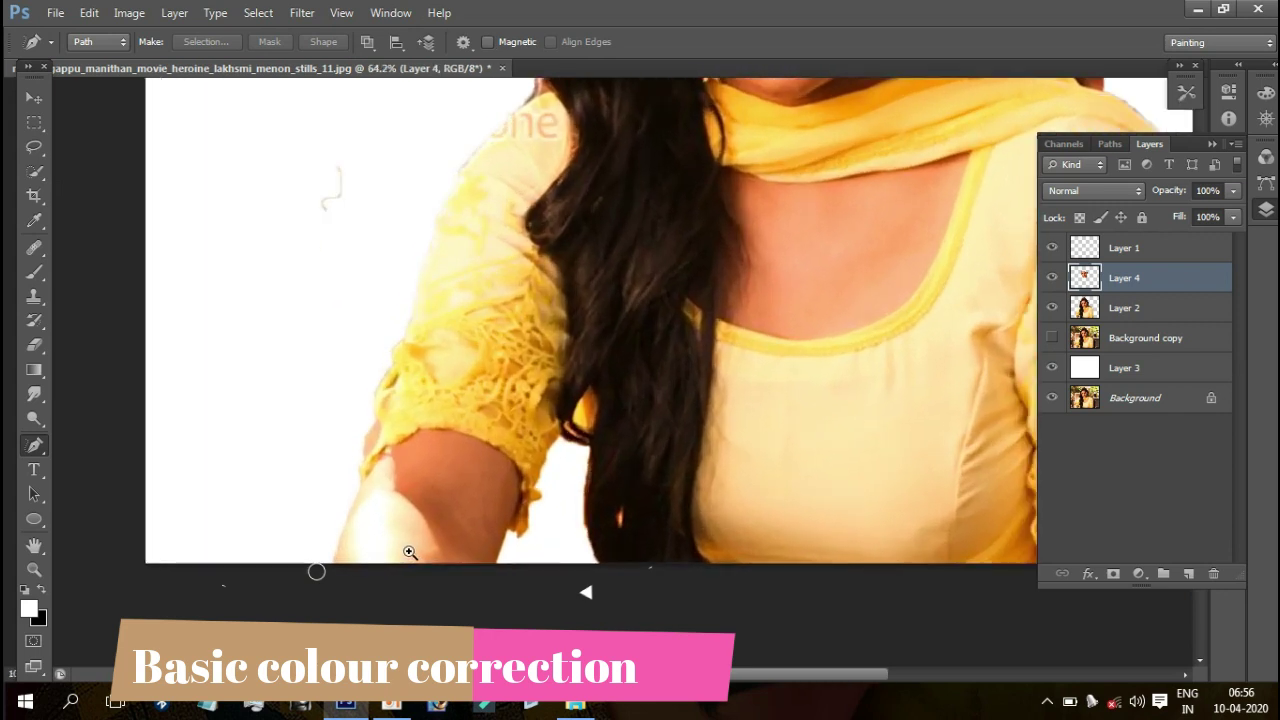
scroll(409, 552, "up", 2)
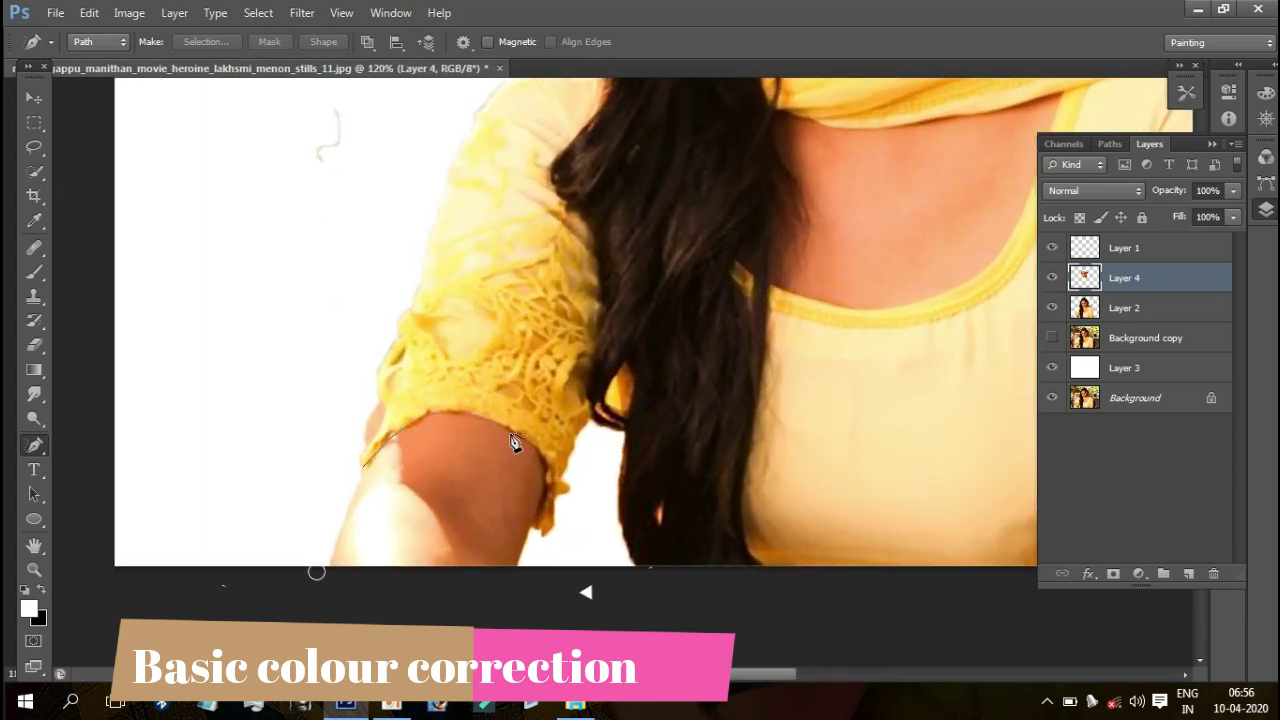
left_click_drag(545, 565, 588, 360)
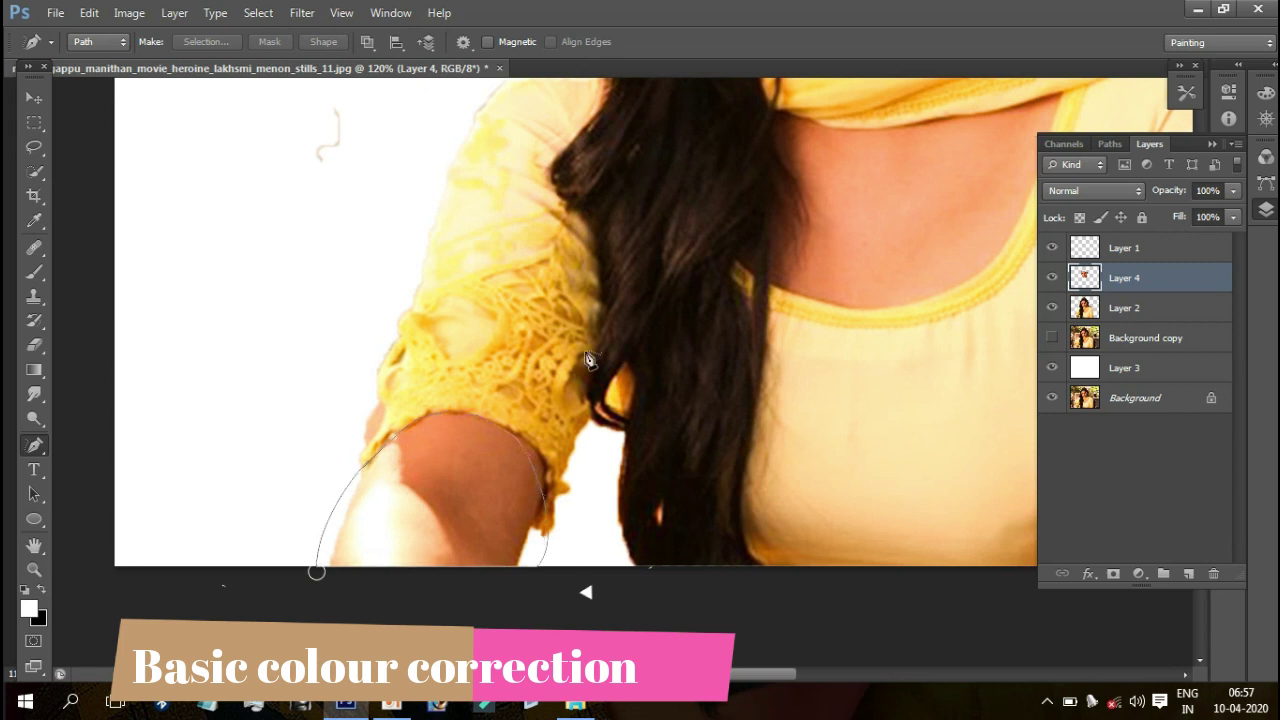
Step: Copy the arm from Layer 2 to a new layer and merge the face layer into it as Layer 5
left_click(1132, 316)
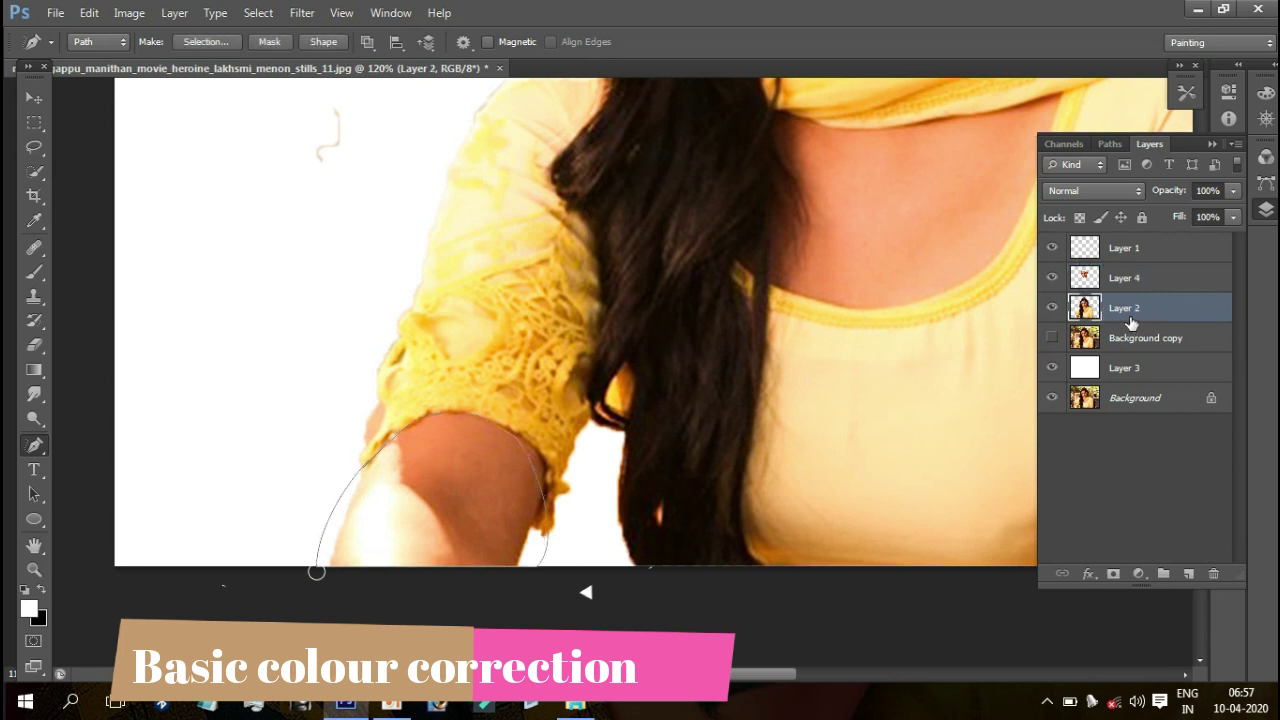
key("ctrl+j")
left_click(1140, 283)
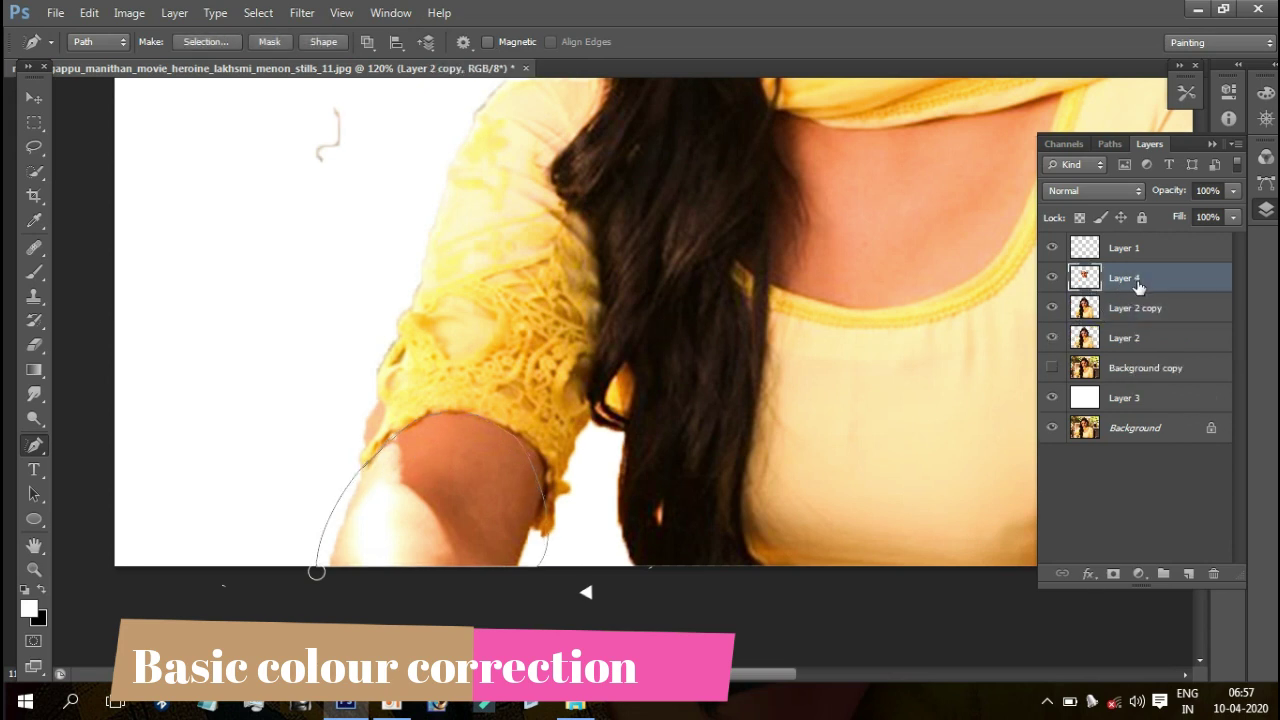
left_click(1128, 316)
key("Delete")
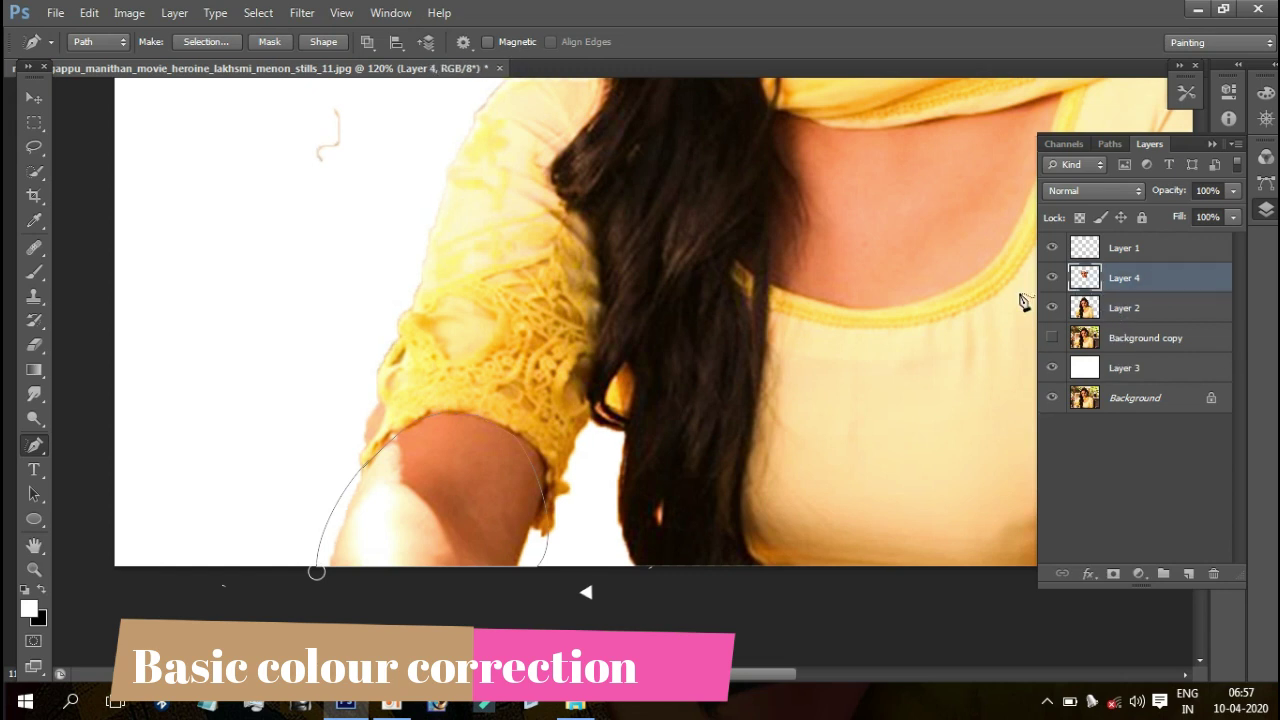
key("ctrl+Return")
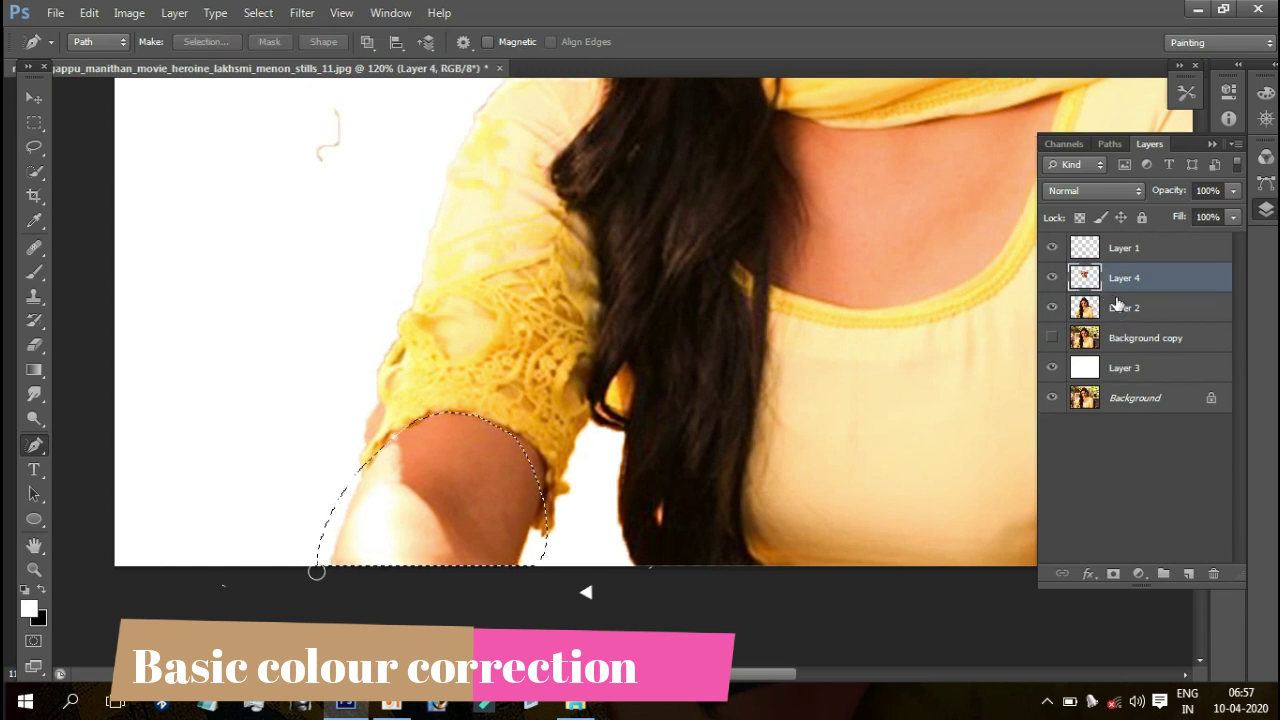
left_click(1116, 318)
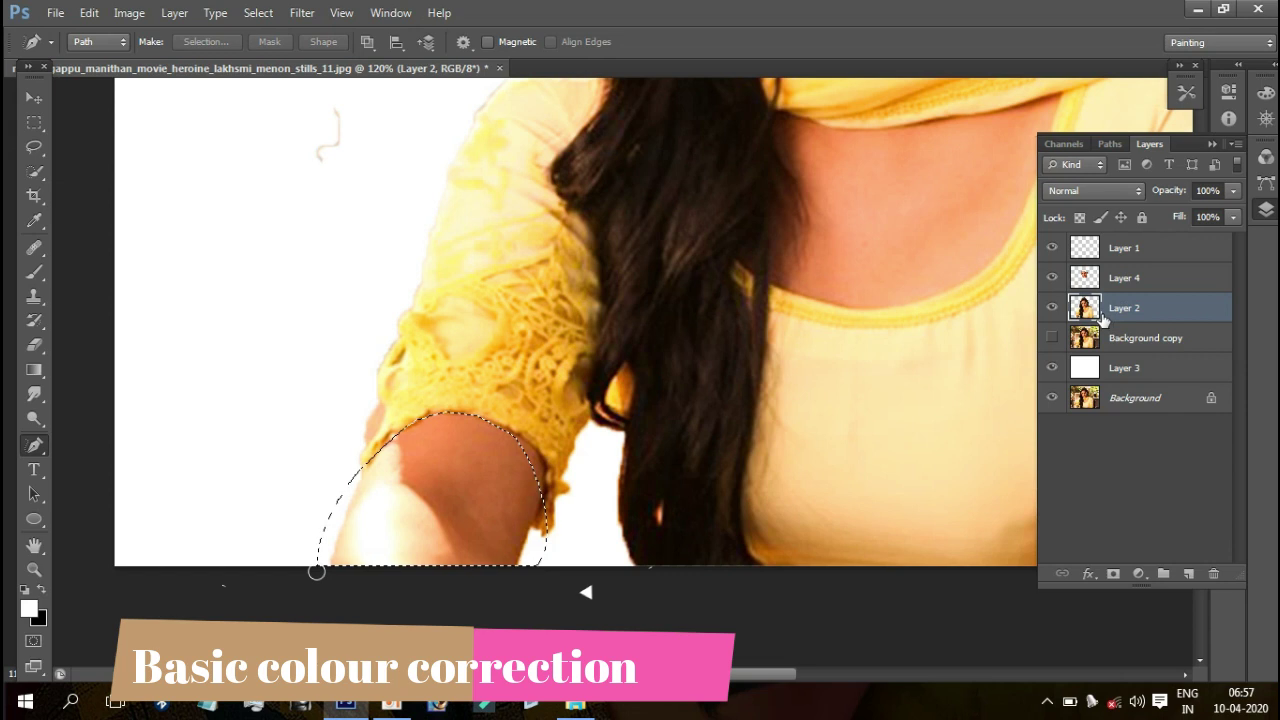
key("ctrl+j")
left_click(1110, 288)
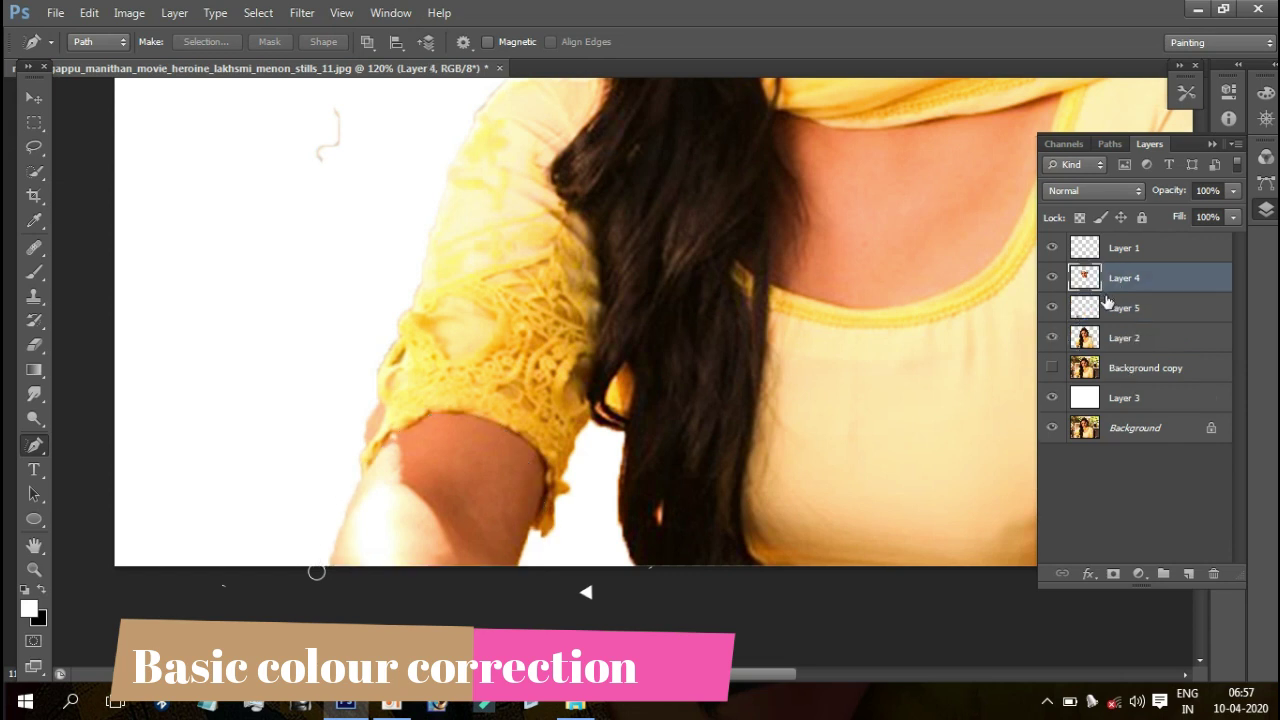
key("ctrl+e")
Step: Trace the chest skin inside the neckline and turn the path into a selection
left_click_drag(871, 334, 683, 434)
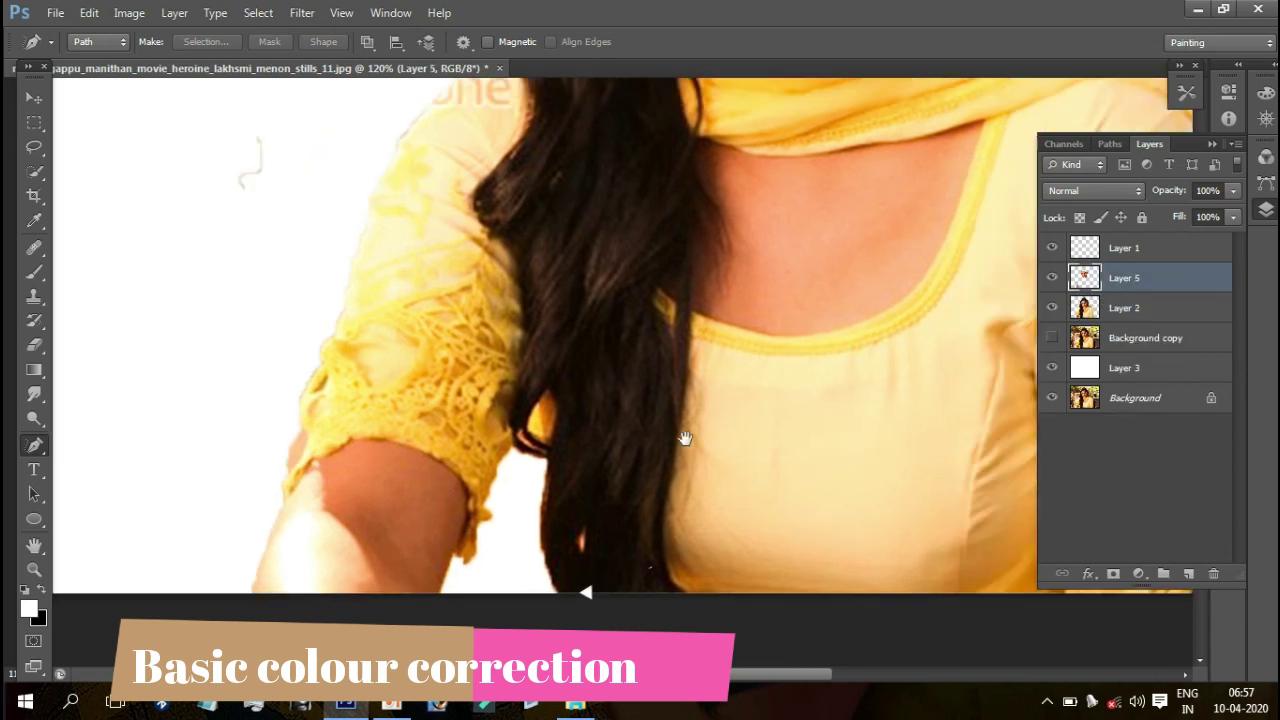
mouse_move(588, 283)
left_mouse_down()
mouse_move(555, 450)
mouse_move(590, 405)
left_mouse_up()
key("ctrl+z")
mouse_move(590, 290)
left_mouse_down()
mouse_move(603, 476)
mouse_move(888, 290)
mouse_move(590, 290)
left_mouse_up()
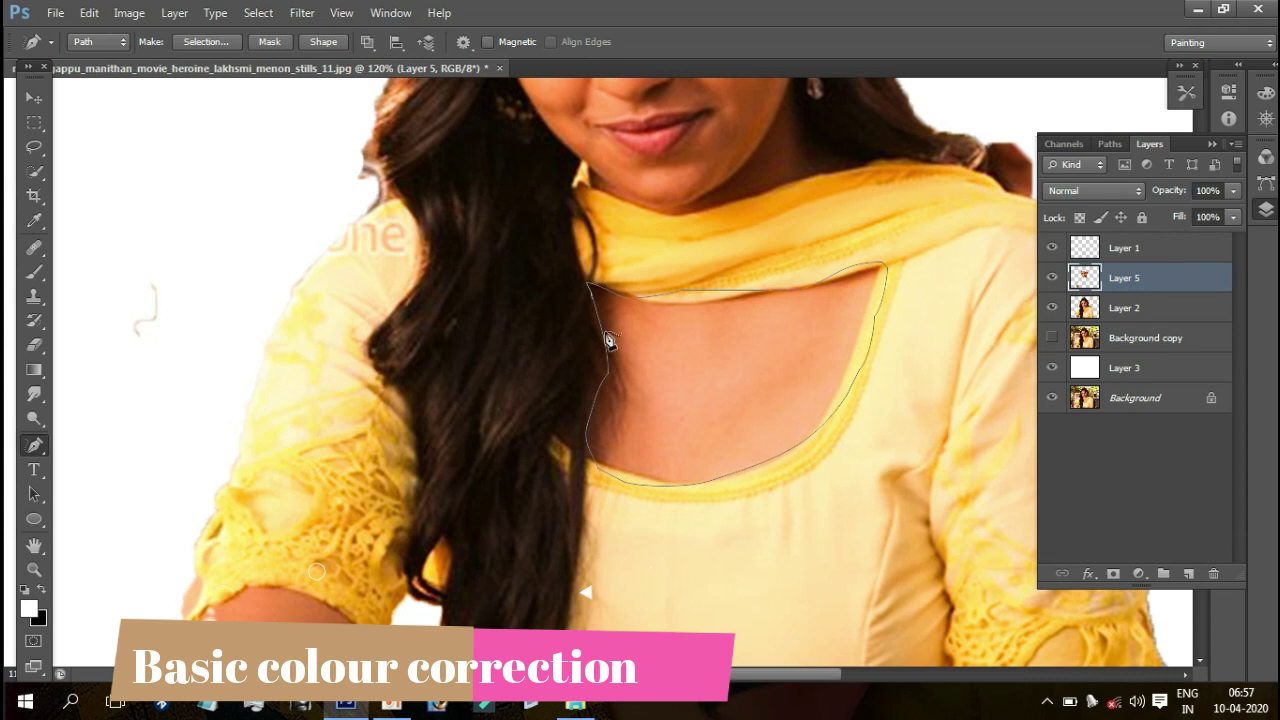
key("ctrl+Return")
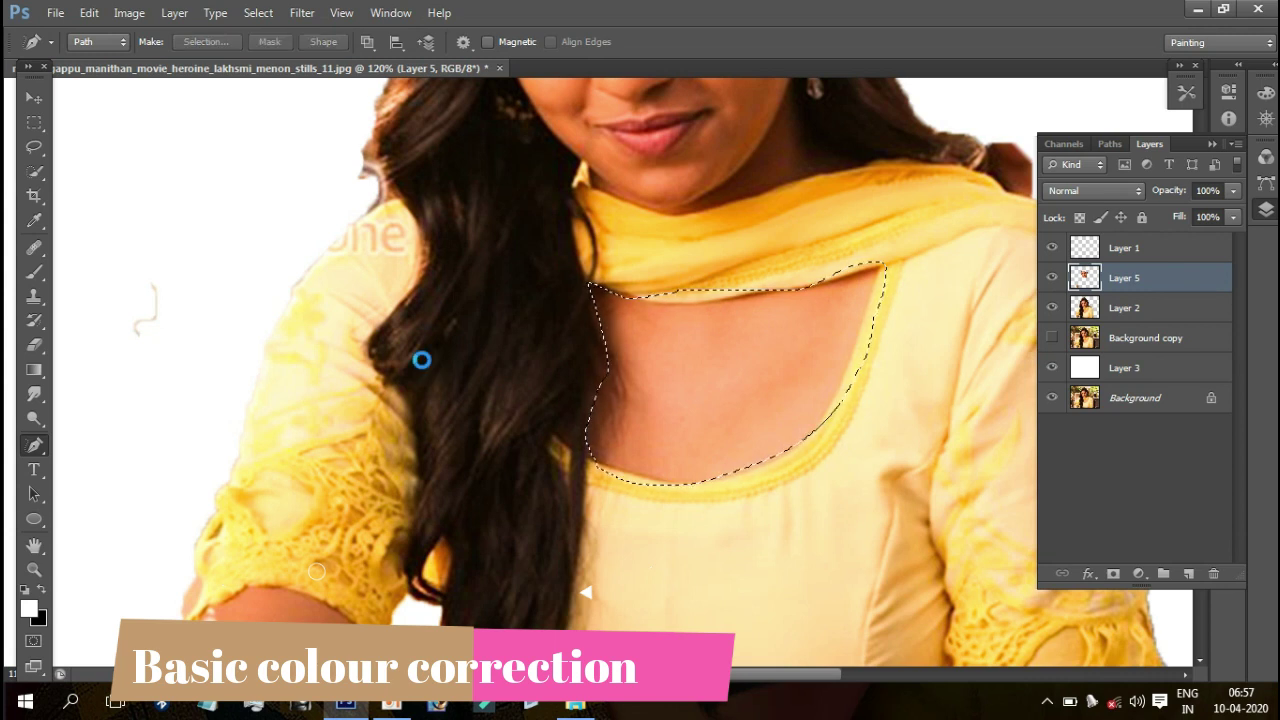
Step: Copy the chest skin from Layer 2 to Layer 6 and merge Layer 5 into it
key("ctrl+j")
key("Return")
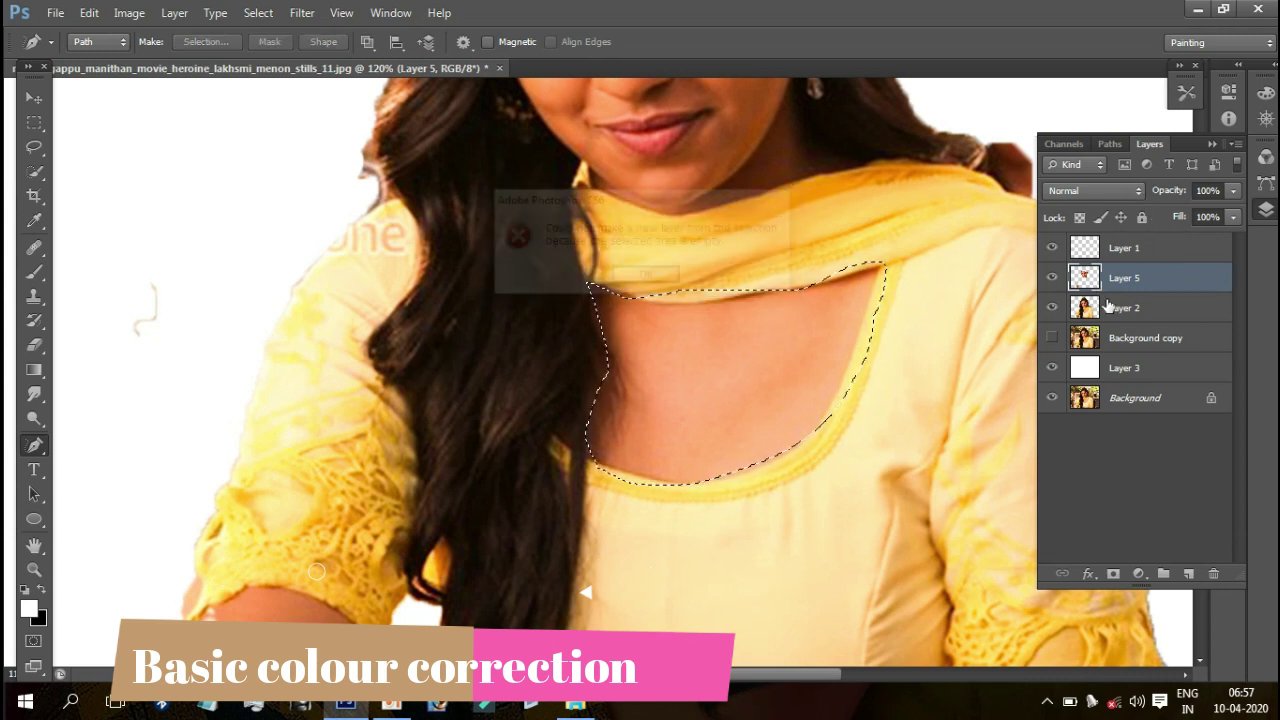
left_click(1103, 310)
key("ctrl+j")
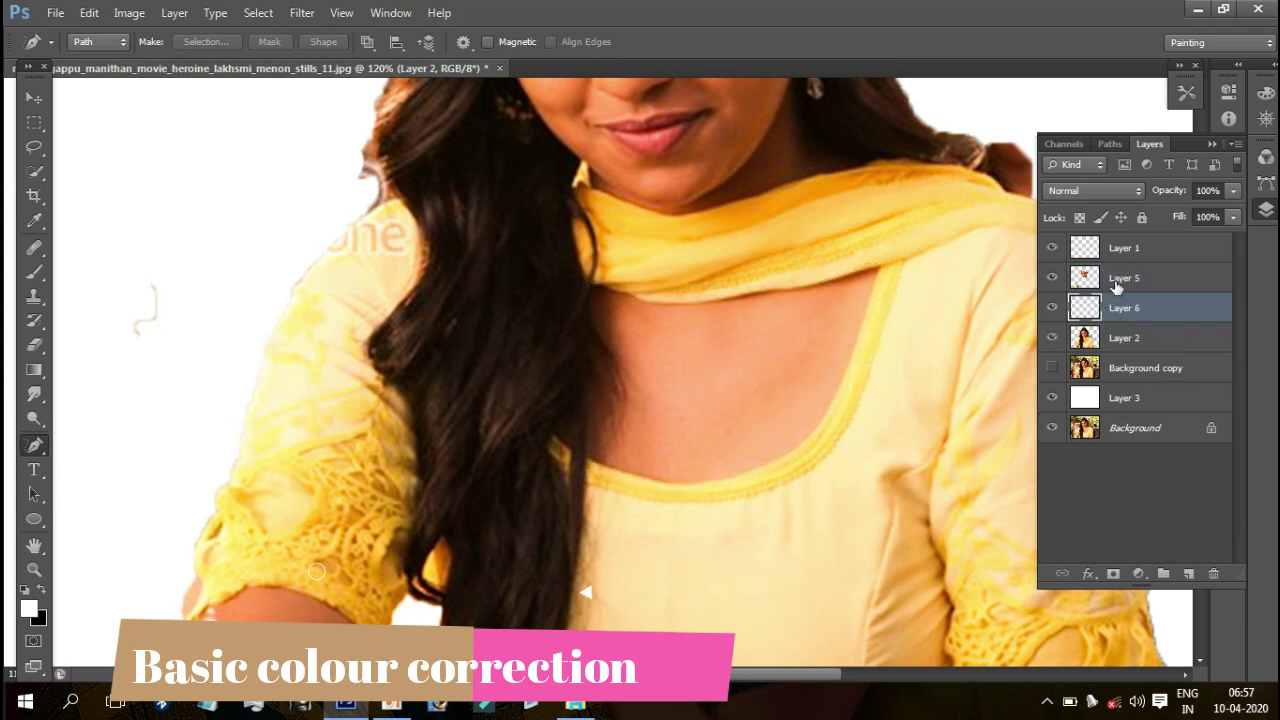
left_click(1107, 286)
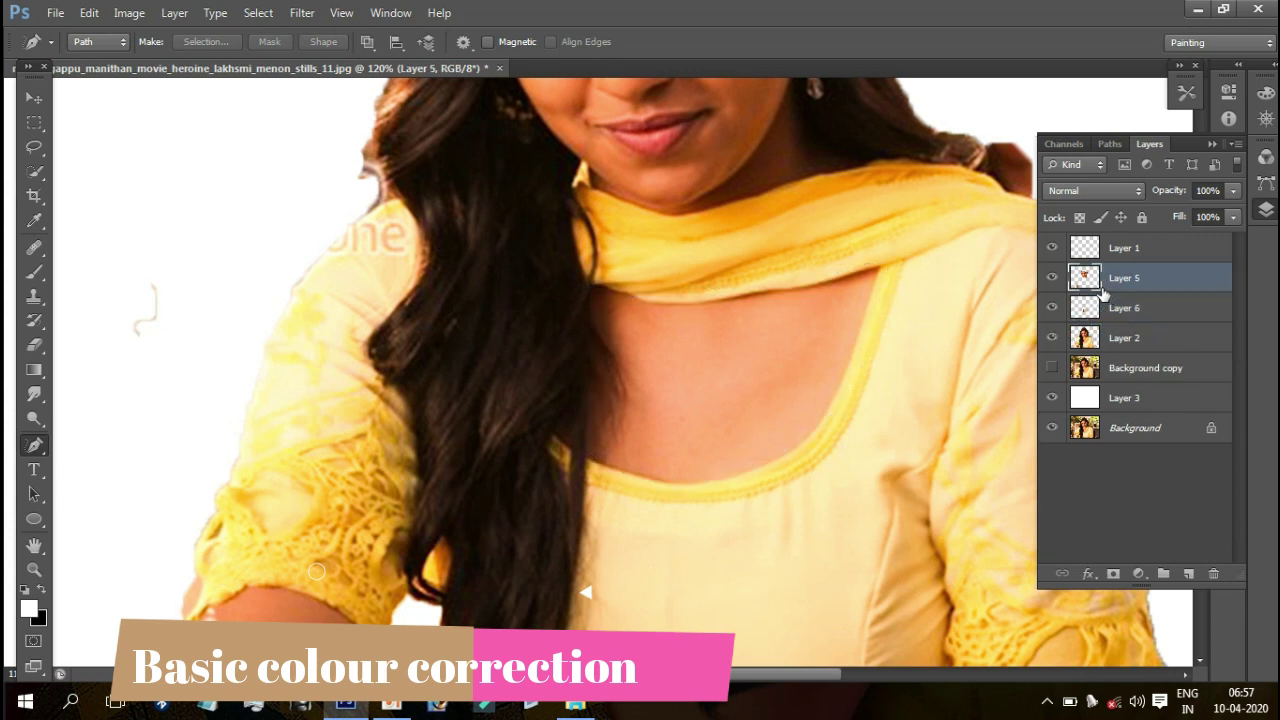
key("ctrl+e")
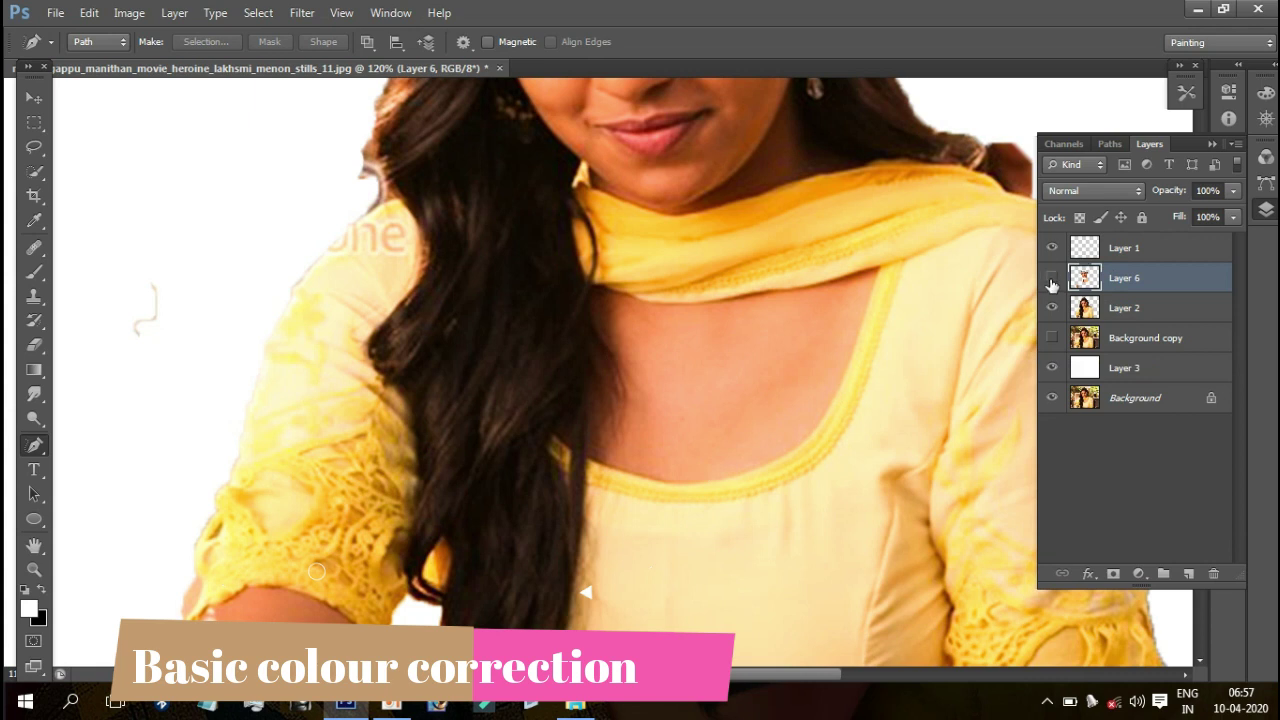
left_click(1052, 279)
mouse_move(746, 262)
left_mouse_down()
mouse_move(694, 263)
mouse_move(671, 394)
mouse_move(686, 409)
mouse_move(651, 329)
mouse_move(684, 375)
left_mouse_up()
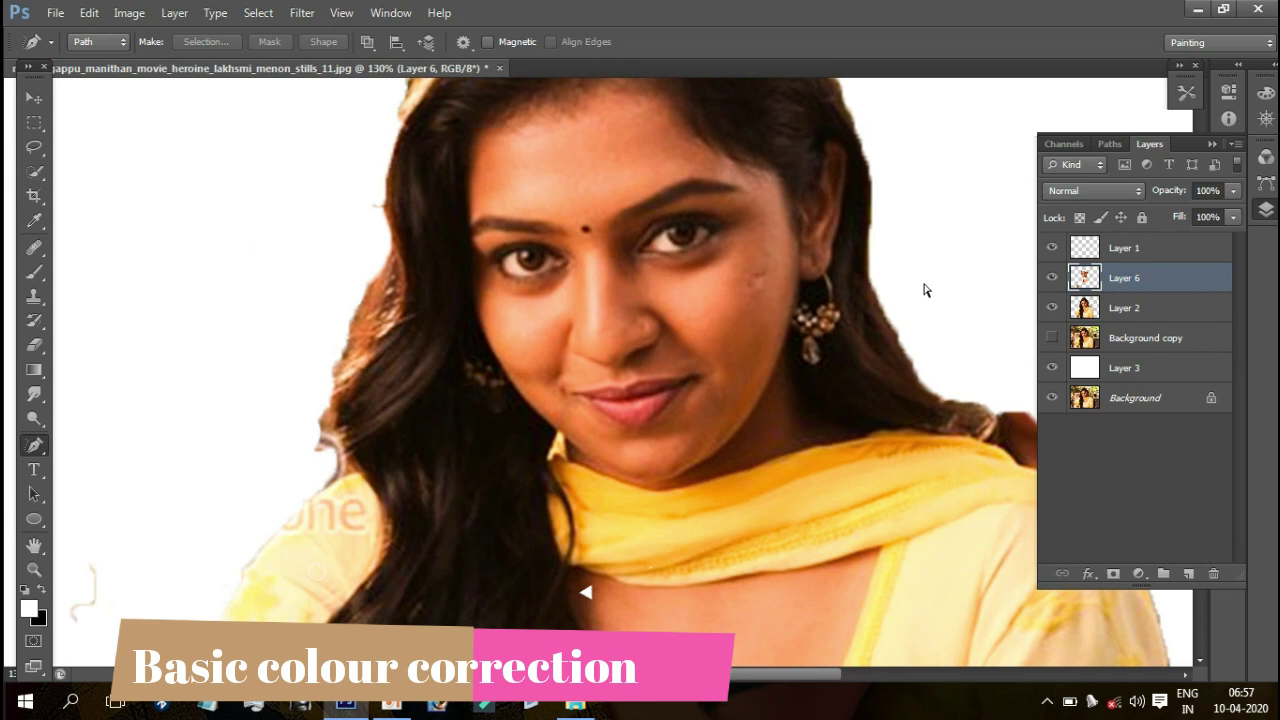
Step: Duplicate Layer 6 as Layer 6 copy
key("ctrl+j")
key("ctrl+z")
key("ctrl+j")
Step: Apply Unsharp Mask to the copy with Amount 160, Radius 1.5 px, Threshold 0
left_click(301, 13)
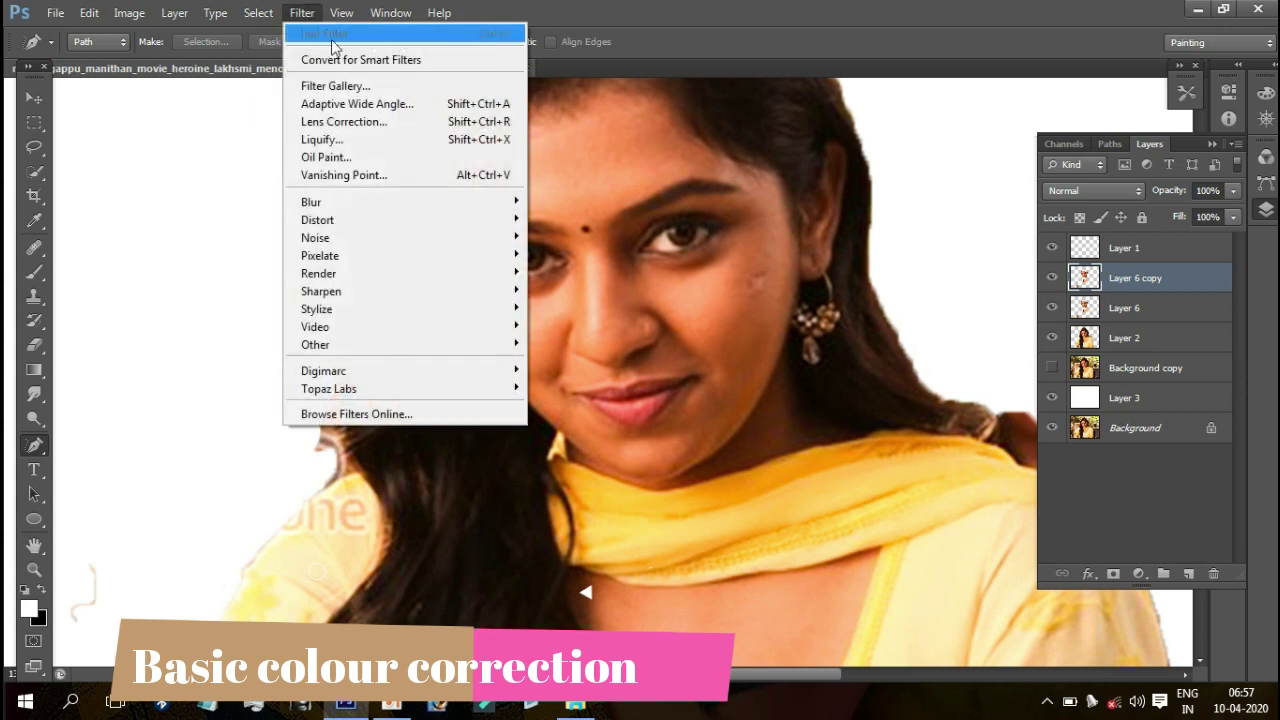
mouse_move(321, 291)
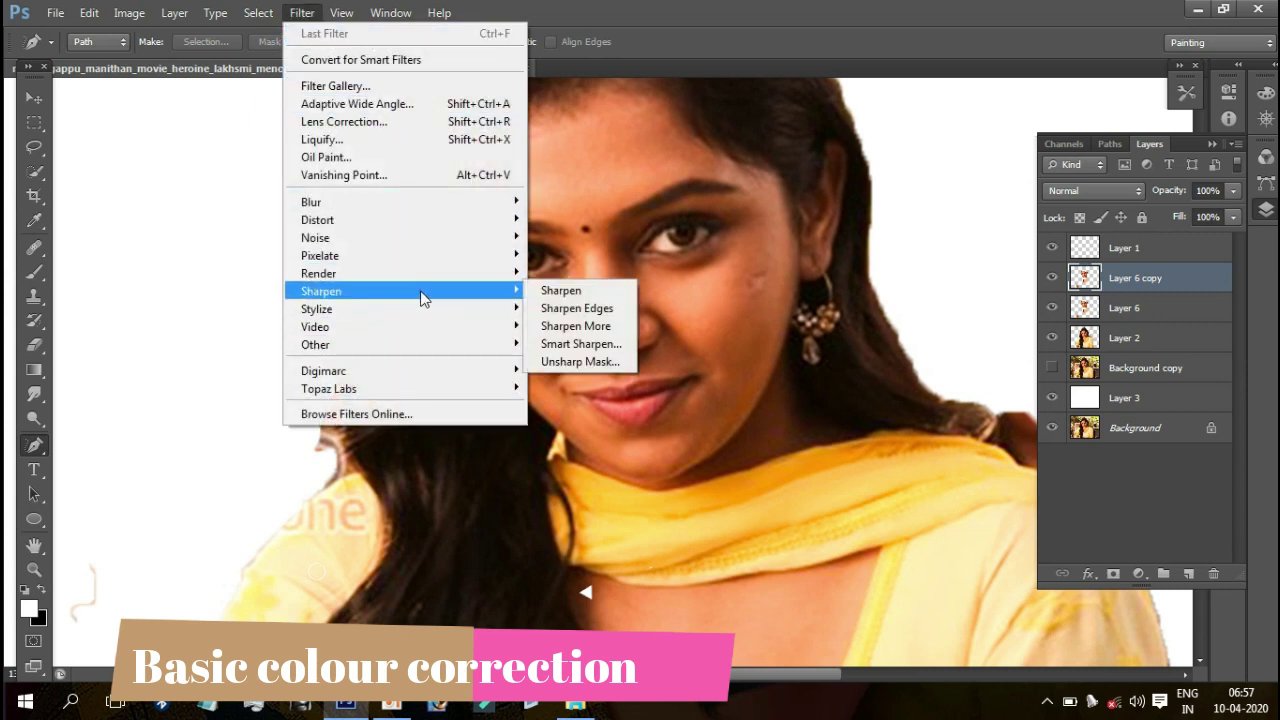
left_click(592, 360)
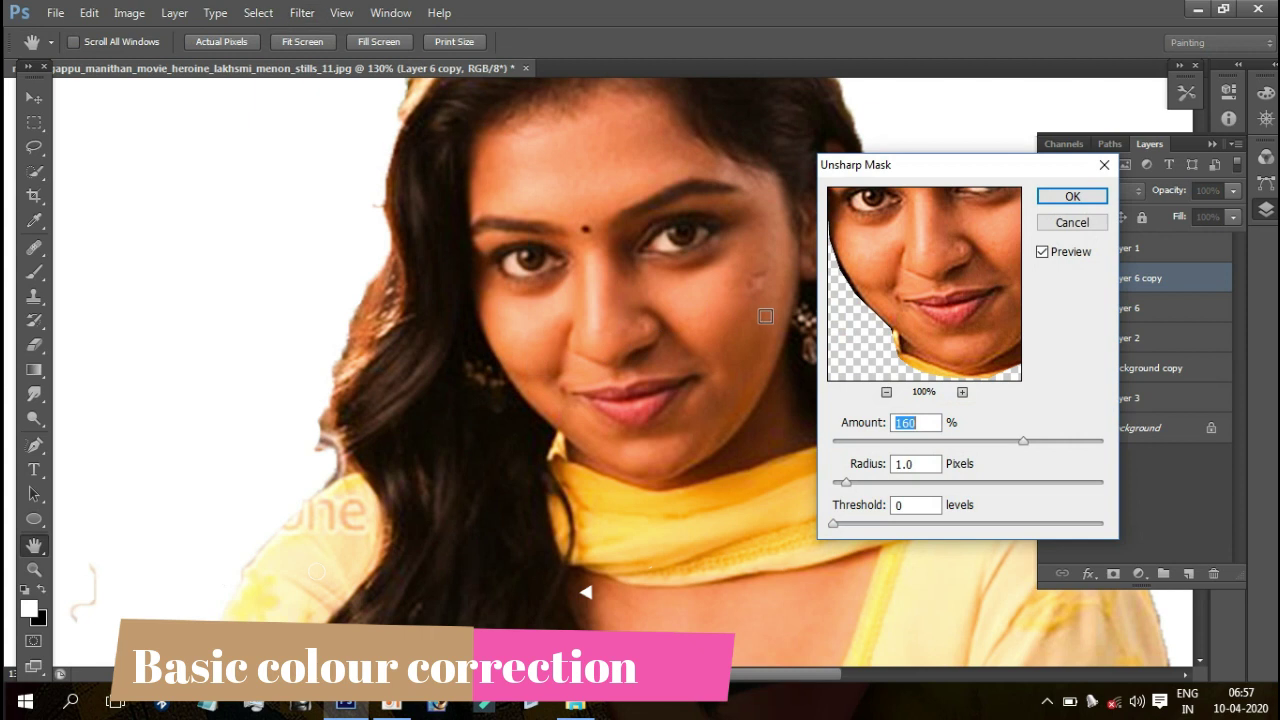
left_click(705, 307)
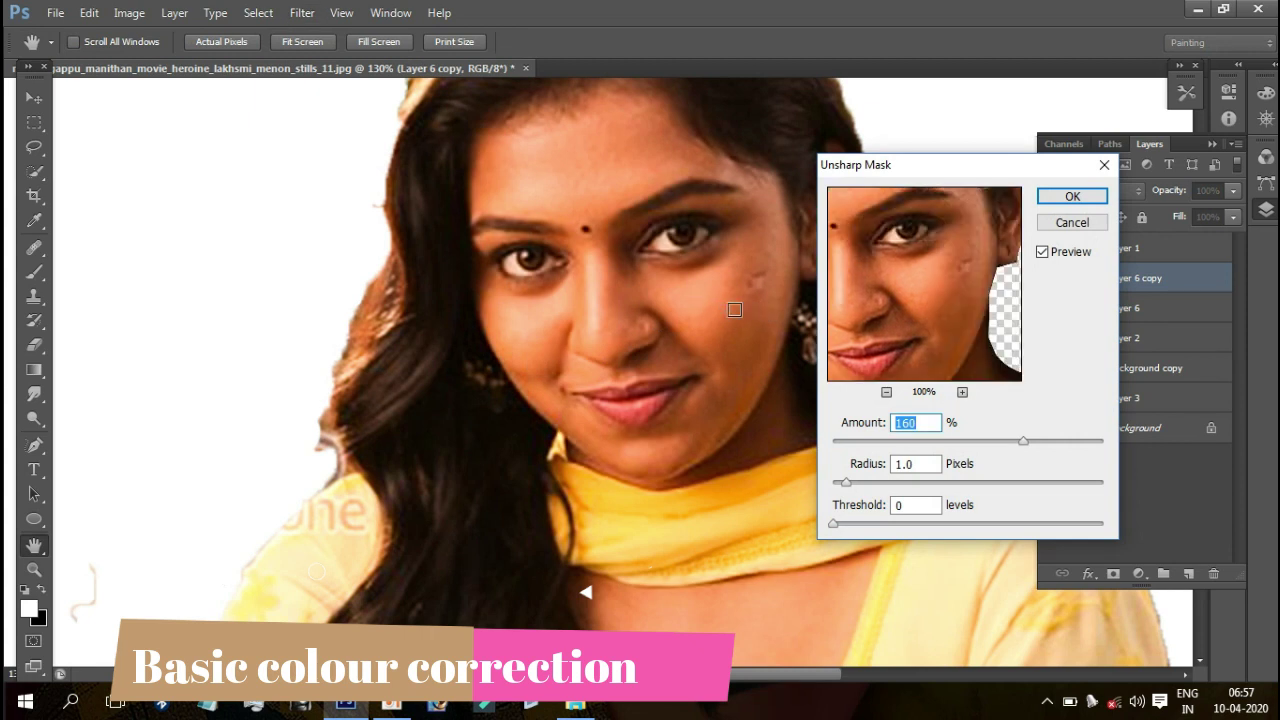
left_click_drag(906, 292, 946, 298)
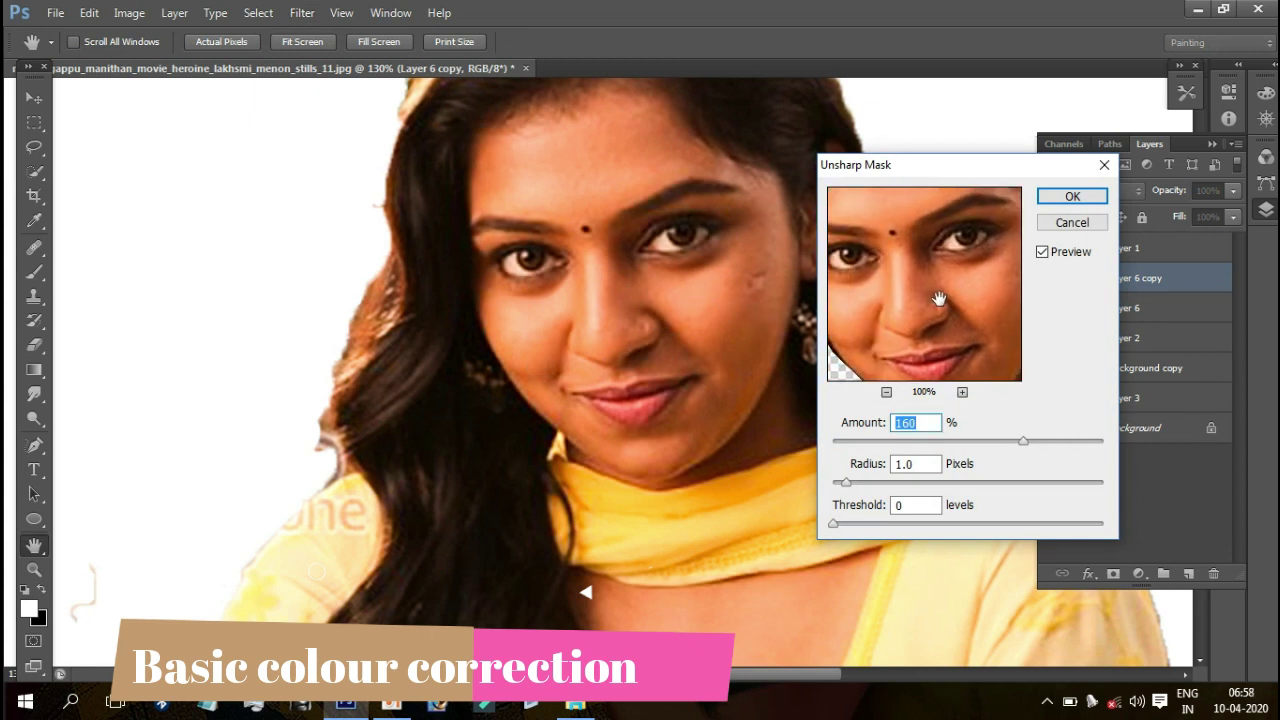
left_click_drag(920, 464, 886, 463)
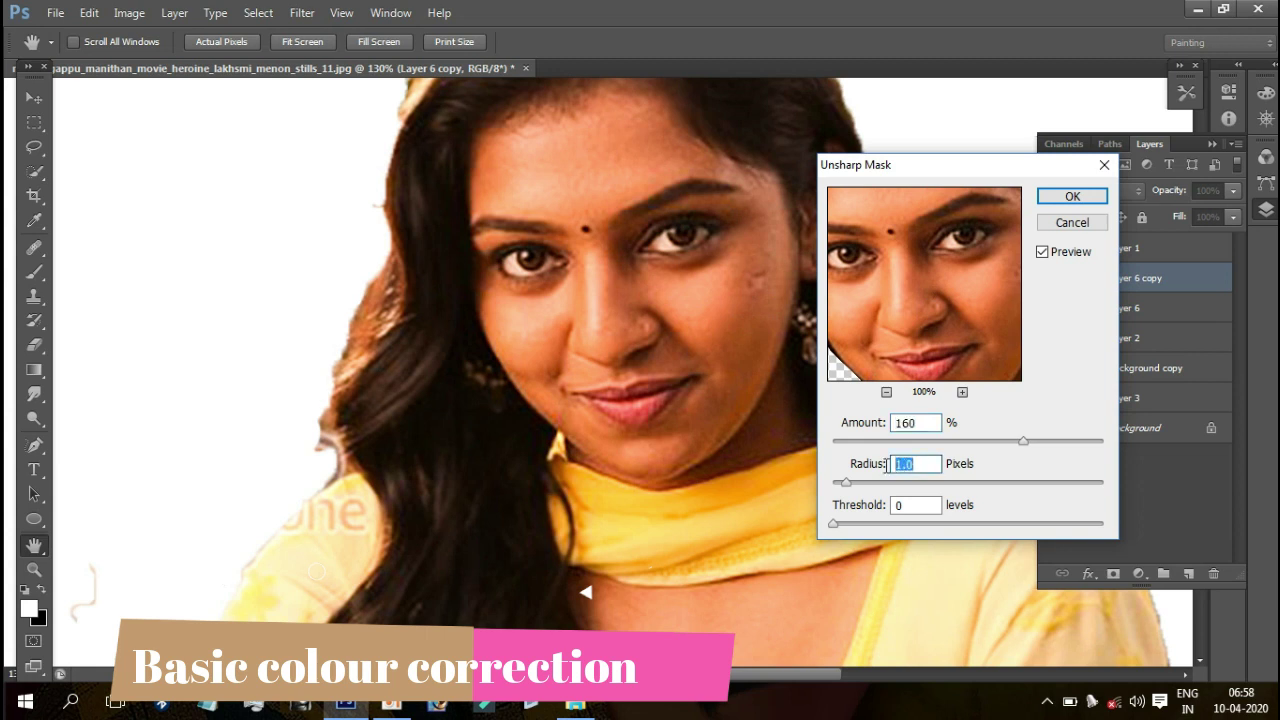
type("1.5")
left_click(637, 341)
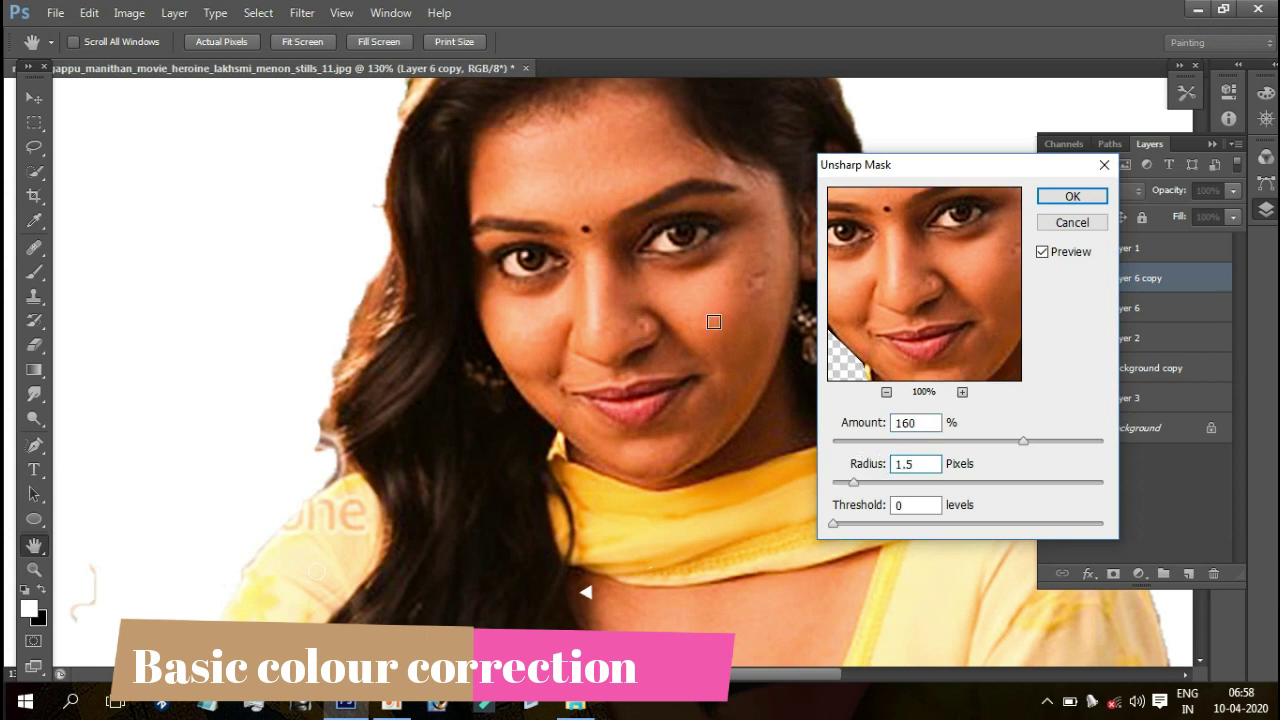
left_click(923, 277)
left_click(1071, 198)
Step: Apply Auto Color, Auto Contrast and Auto Tone to Layer 6 copy
key("p")
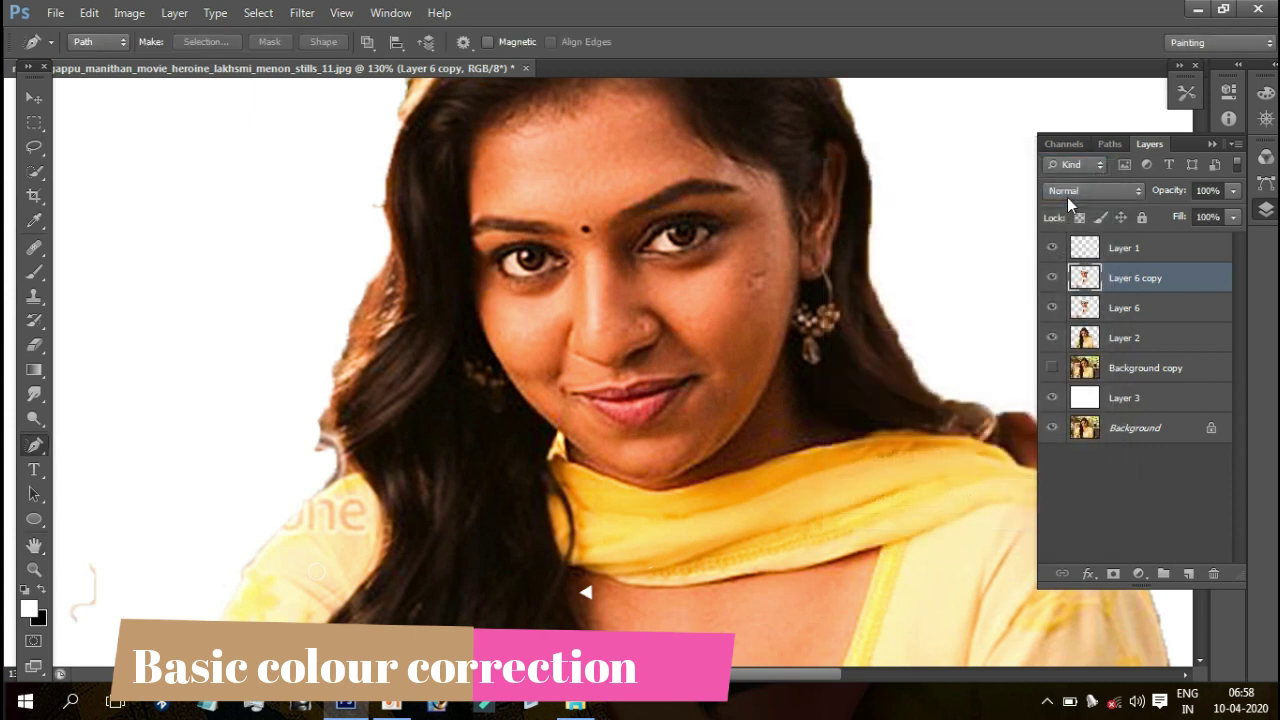
key("alt+i")
key("a")
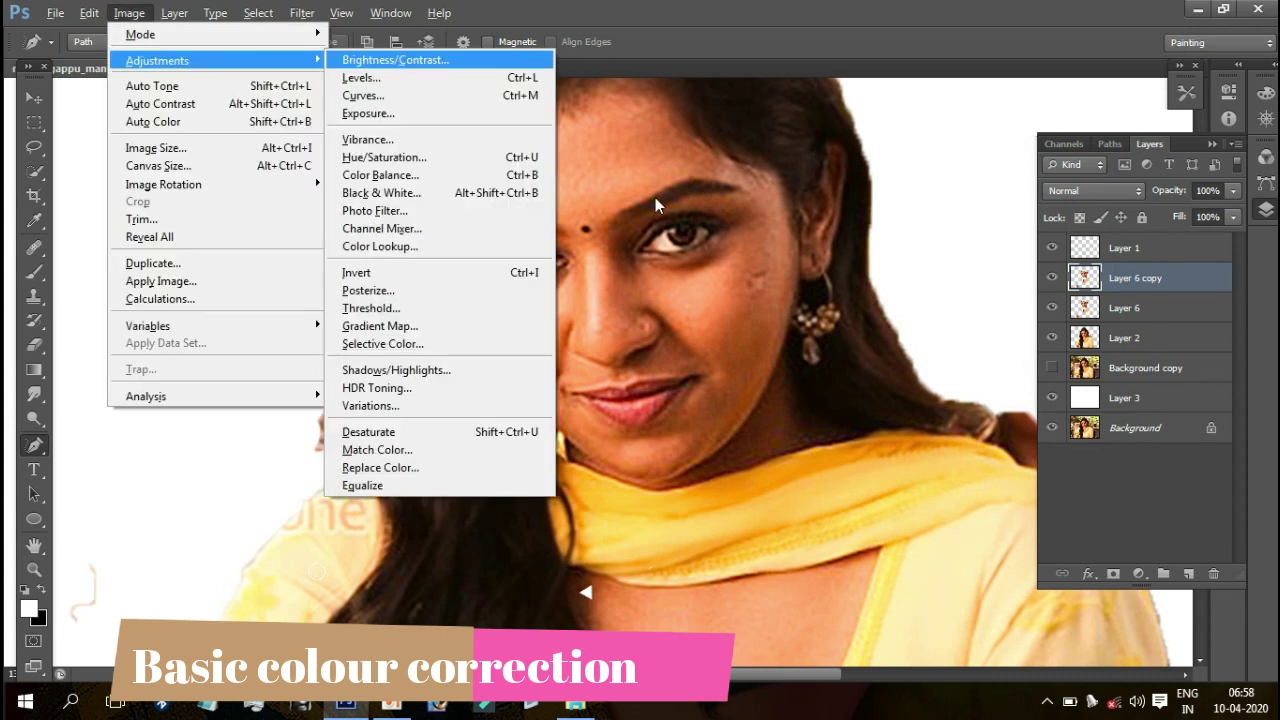
key("Escape")
key("Escape")
left_click(131, 16)
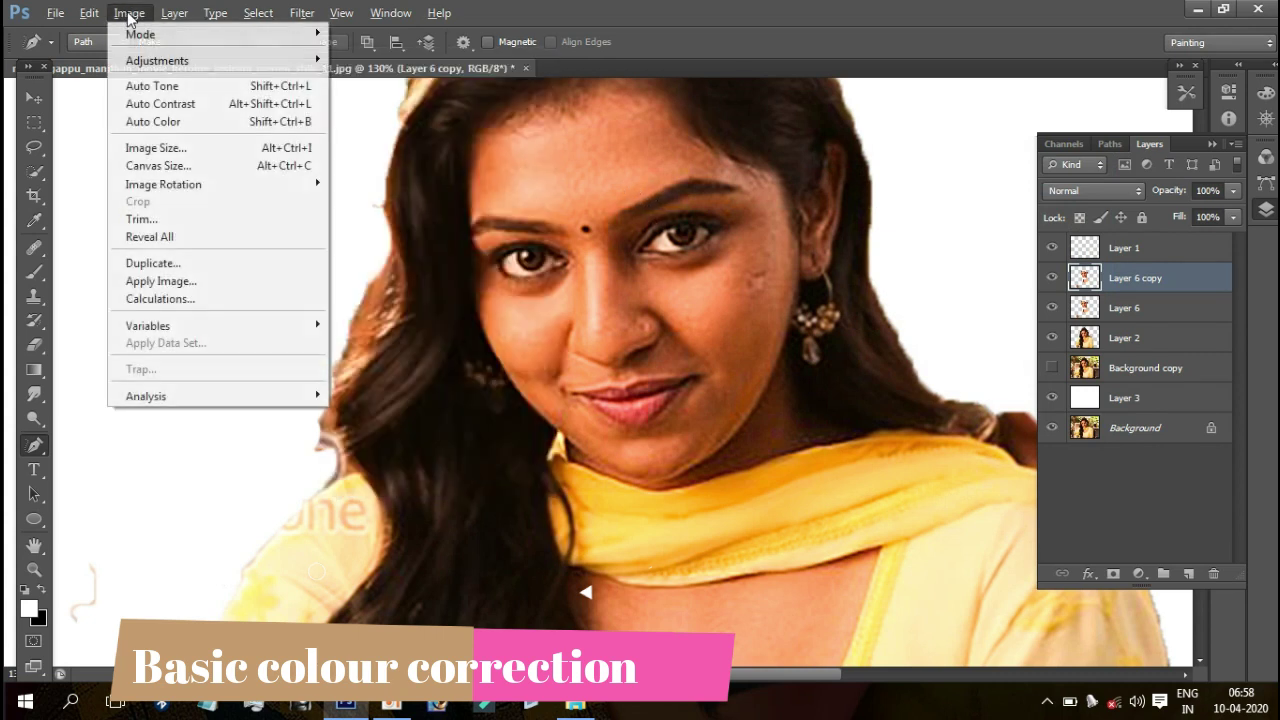
left_click(150, 121)
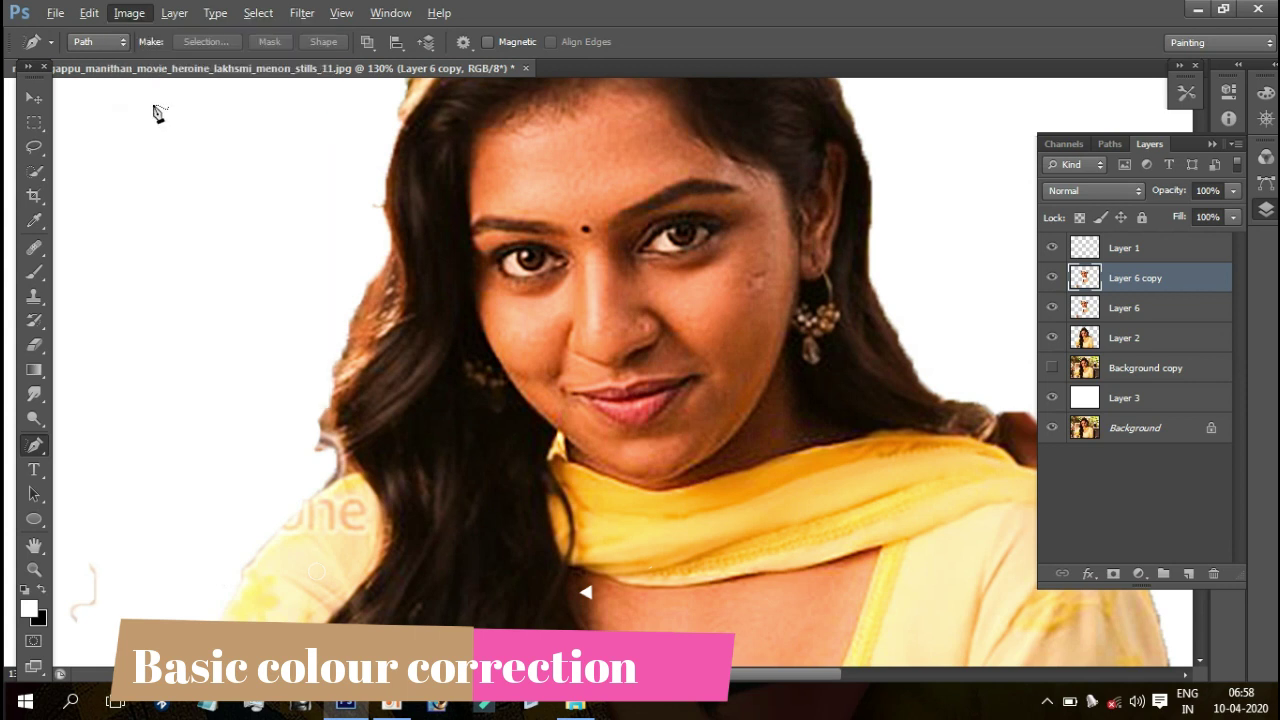
left_click(129, 13)
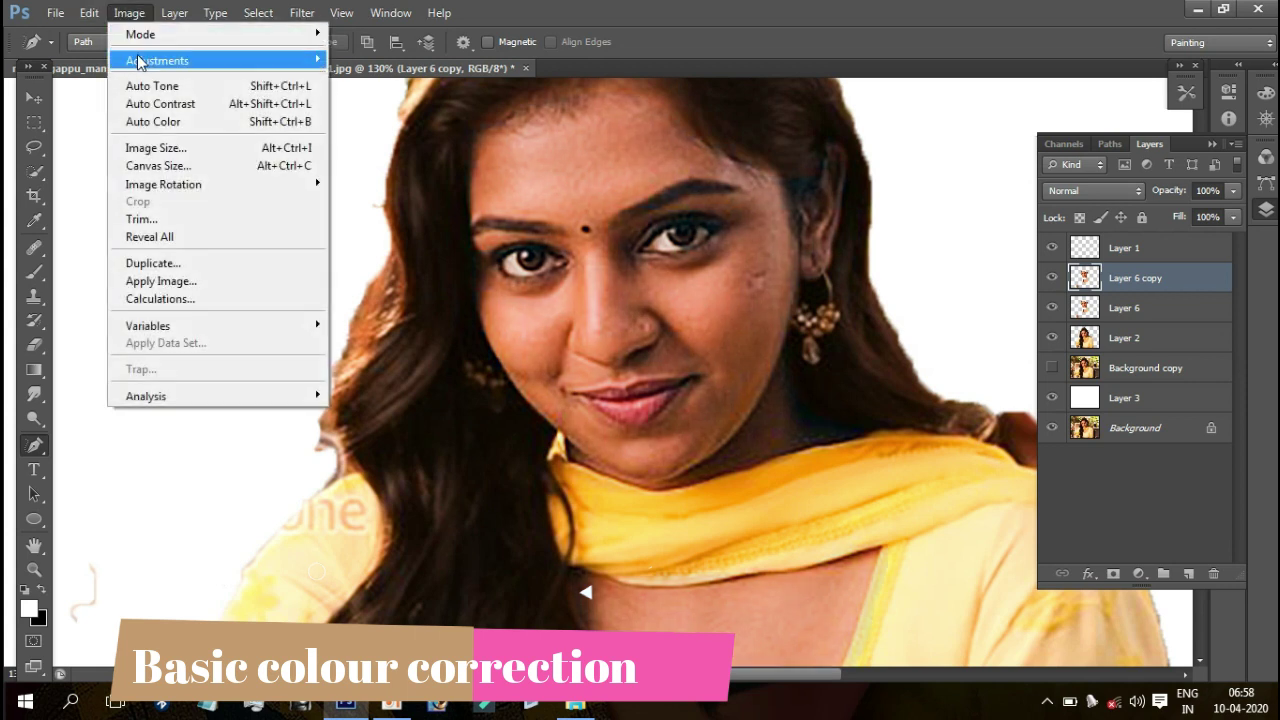
left_click(147, 104)
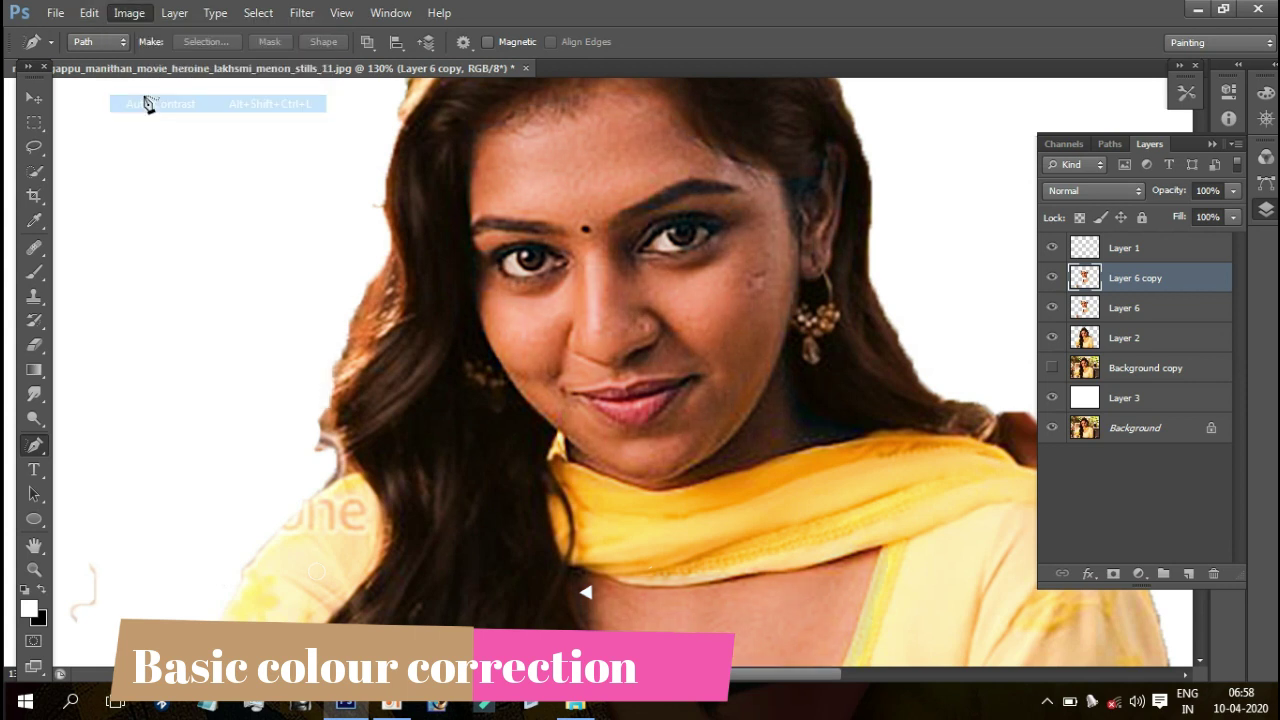
left_click(129, 13)
left_click(147, 86)
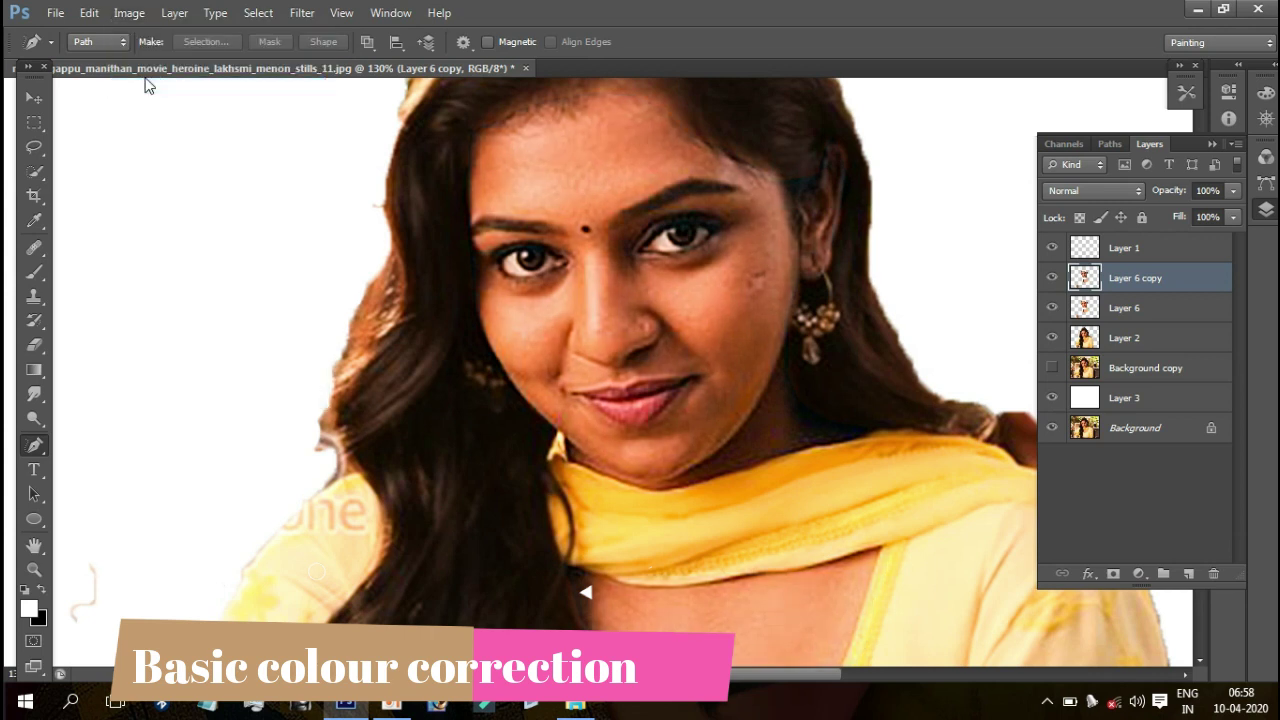
Step: Lift the shadows with Shadows/Highlights at a Shadows Amount of 20%
left_click(128, 13)
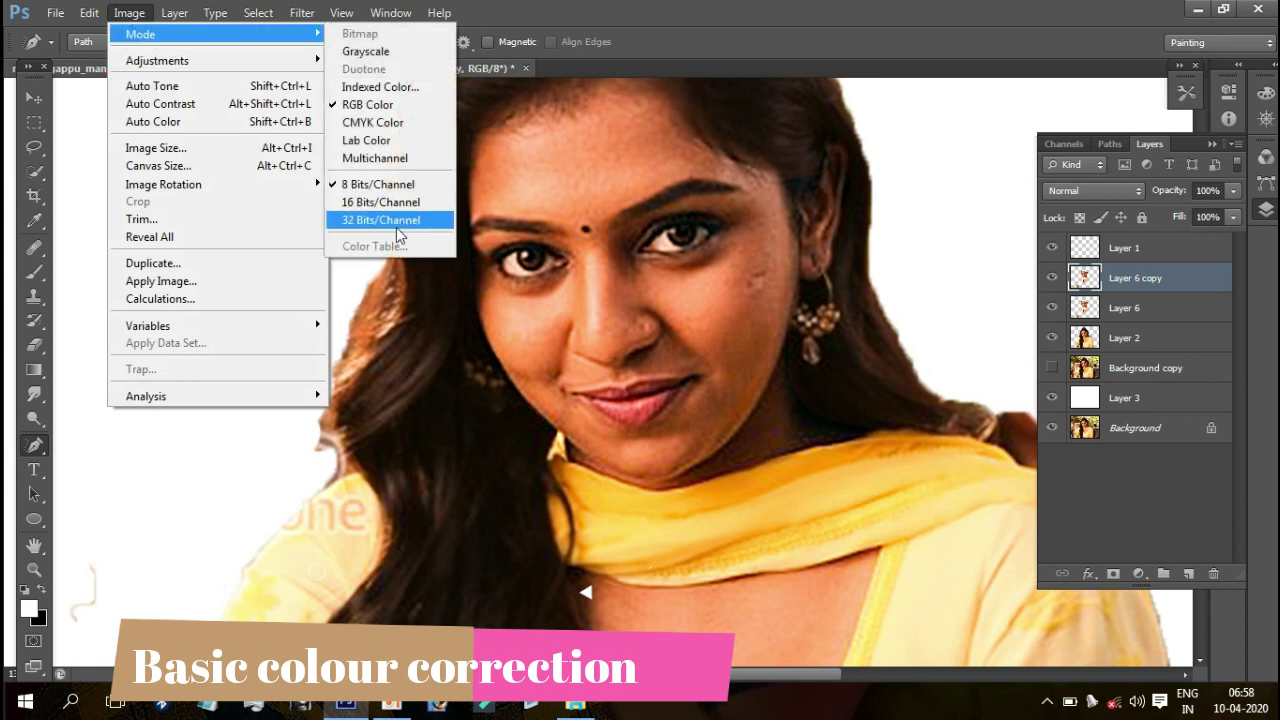
mouse_move(157, 60)
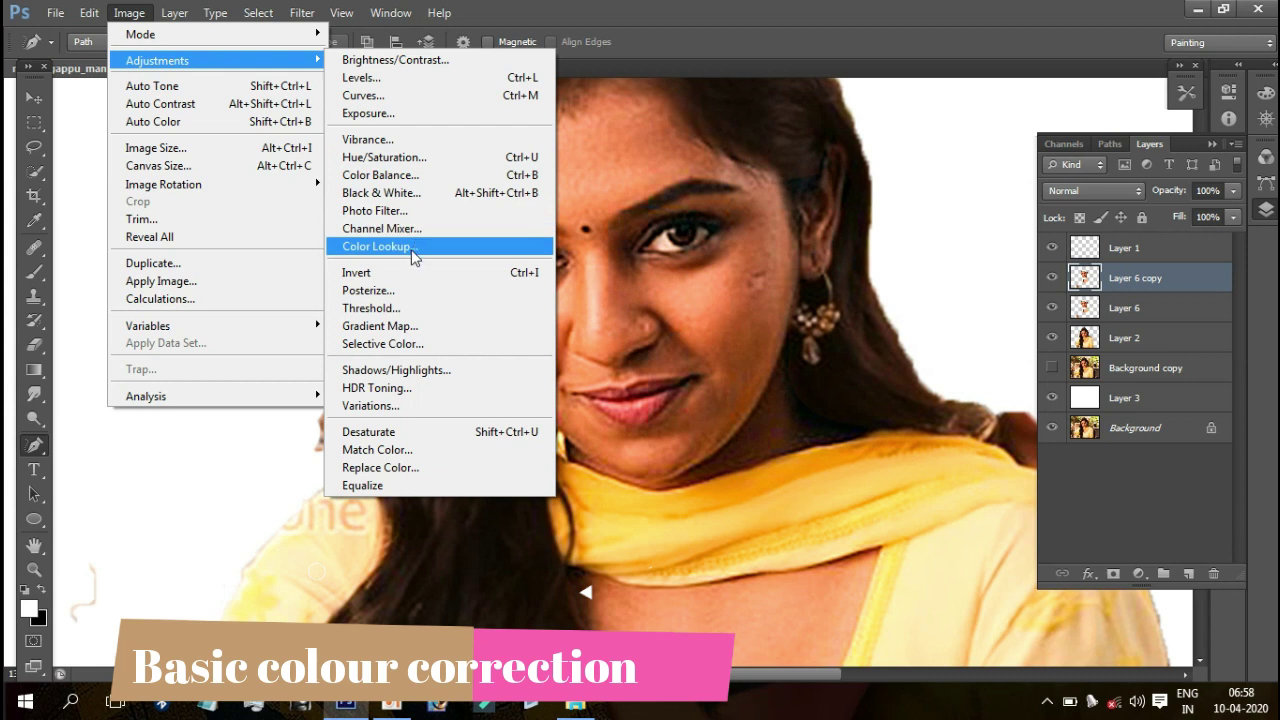
left_click(397, 371)
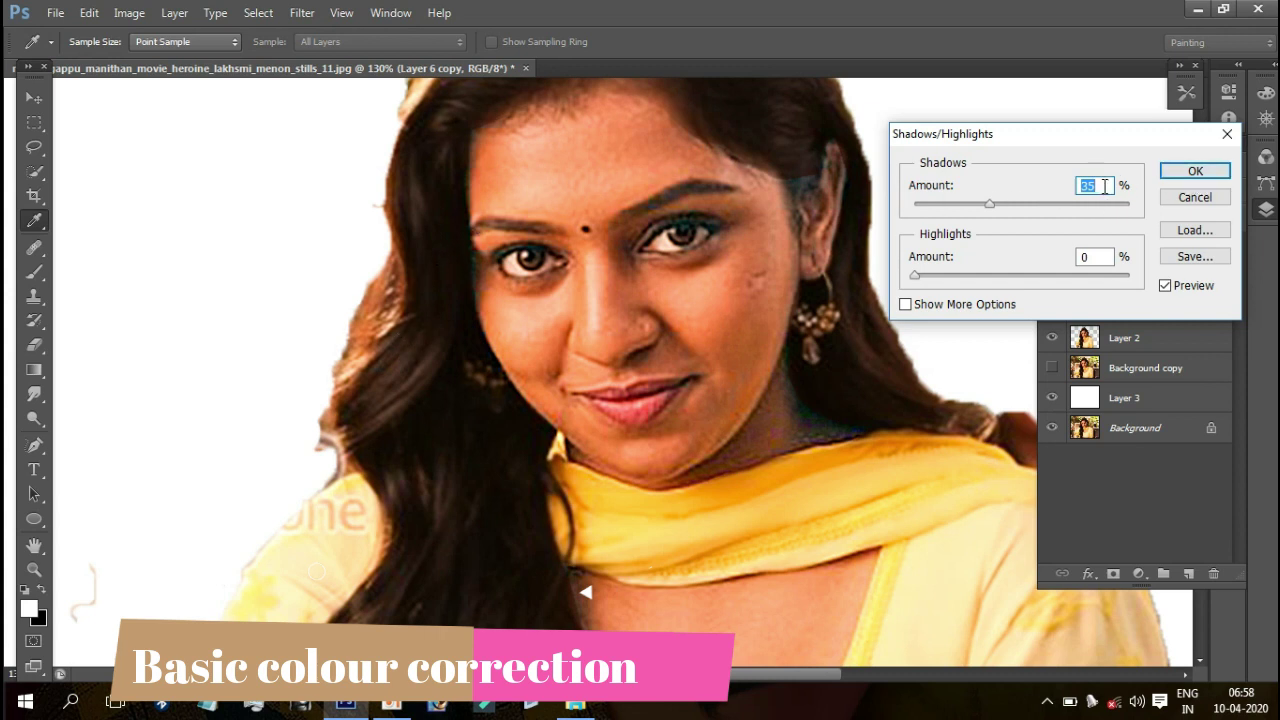
type("20")
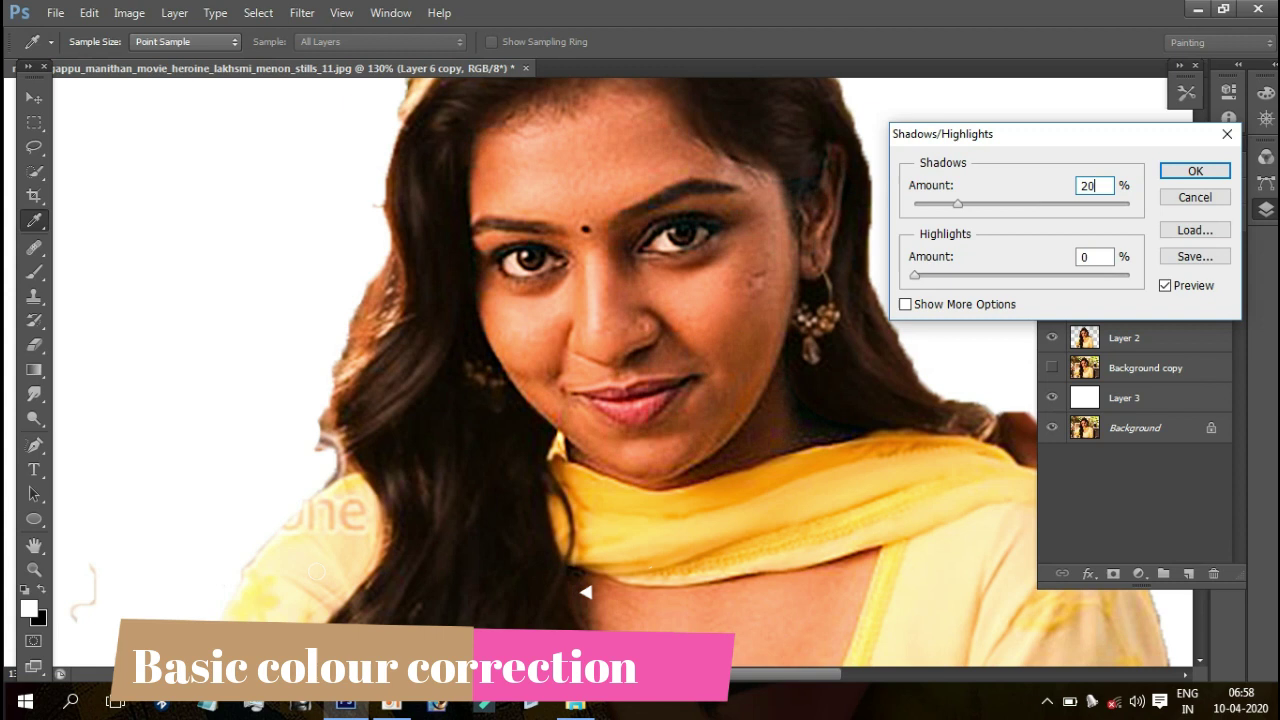
left_click(1196, 172)
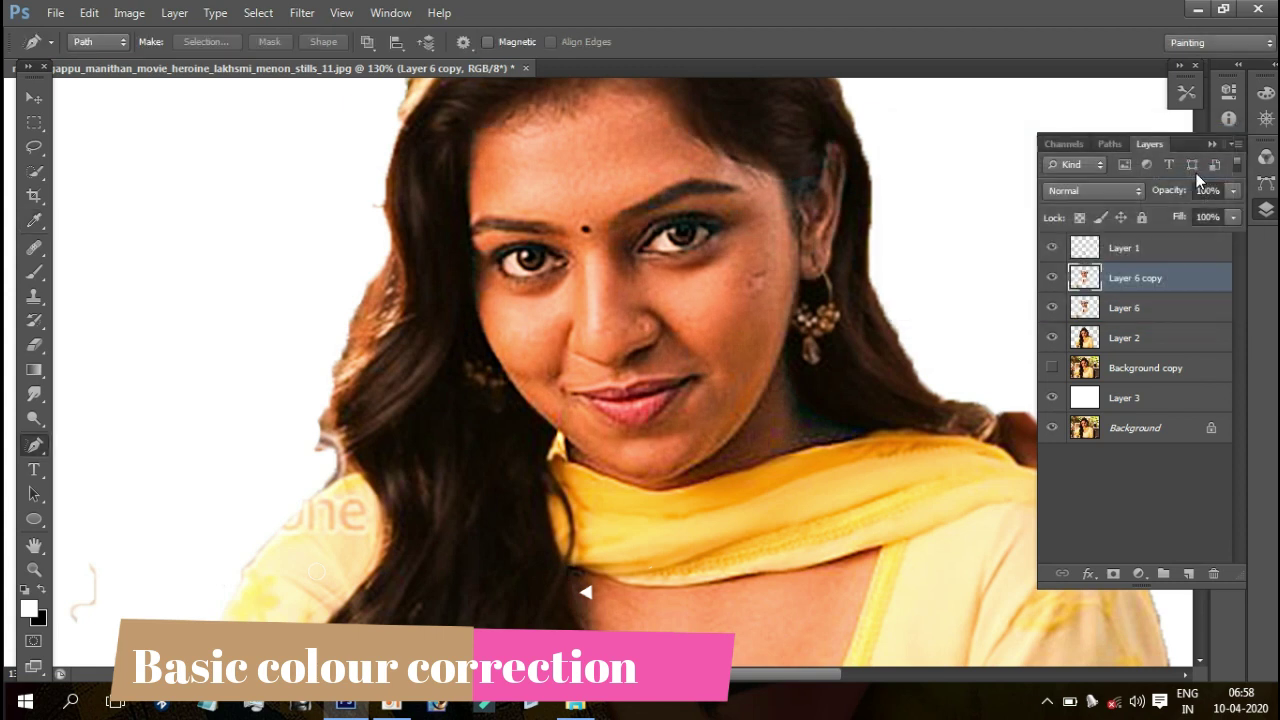
Step: Apply Match Color to Layer 6 copy with Luminance 131 and lowered Color Intensity
left_click(146, 20)
mouse_move(157, 60)
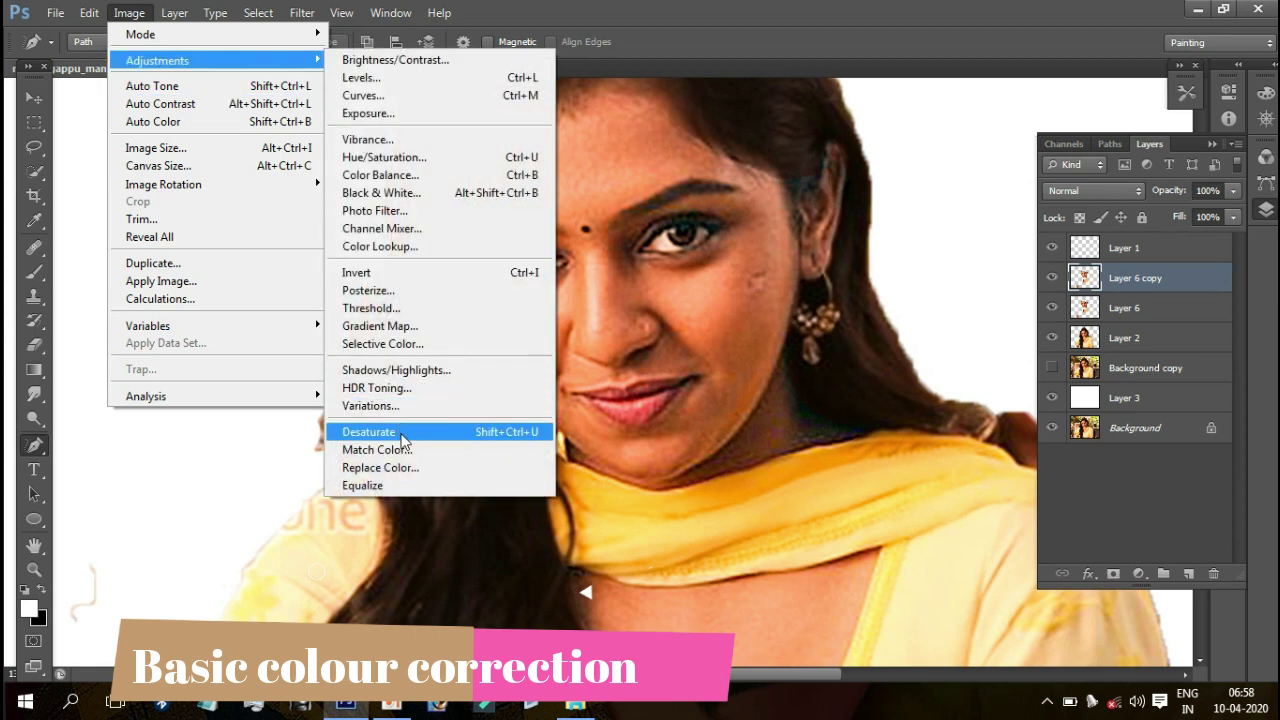
left_click(410, 452)
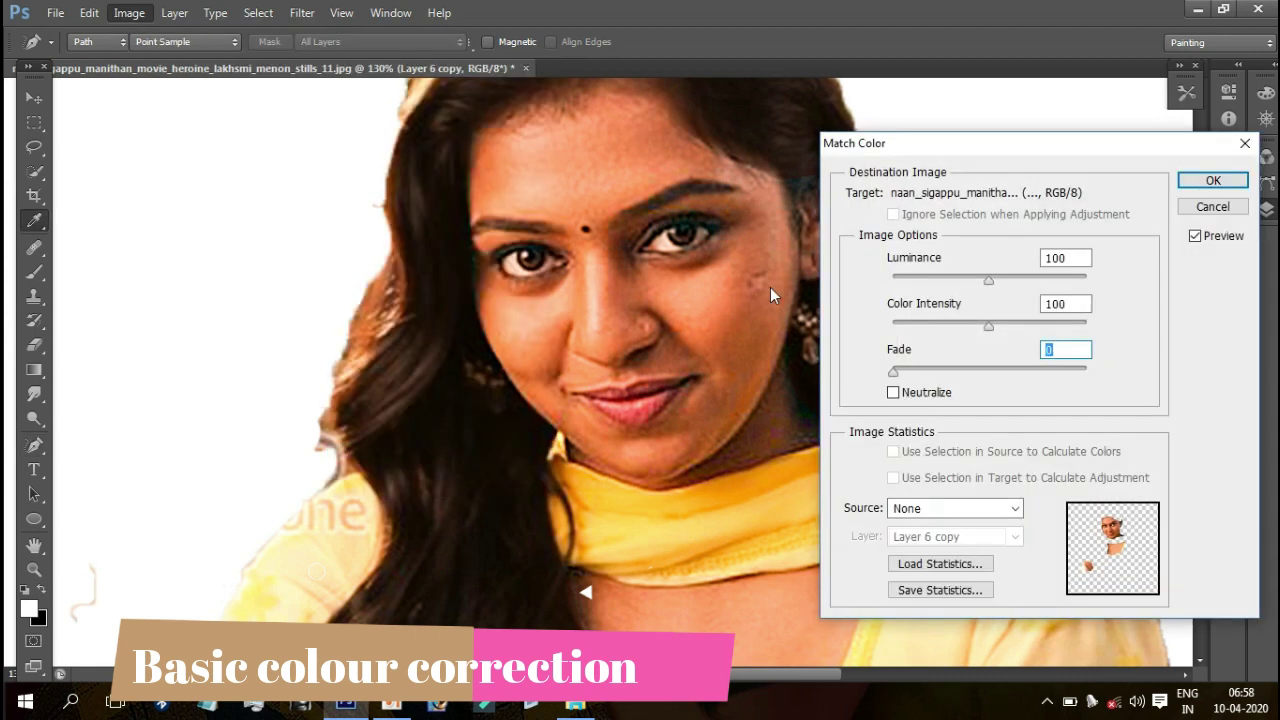
left_click(1006, 279)
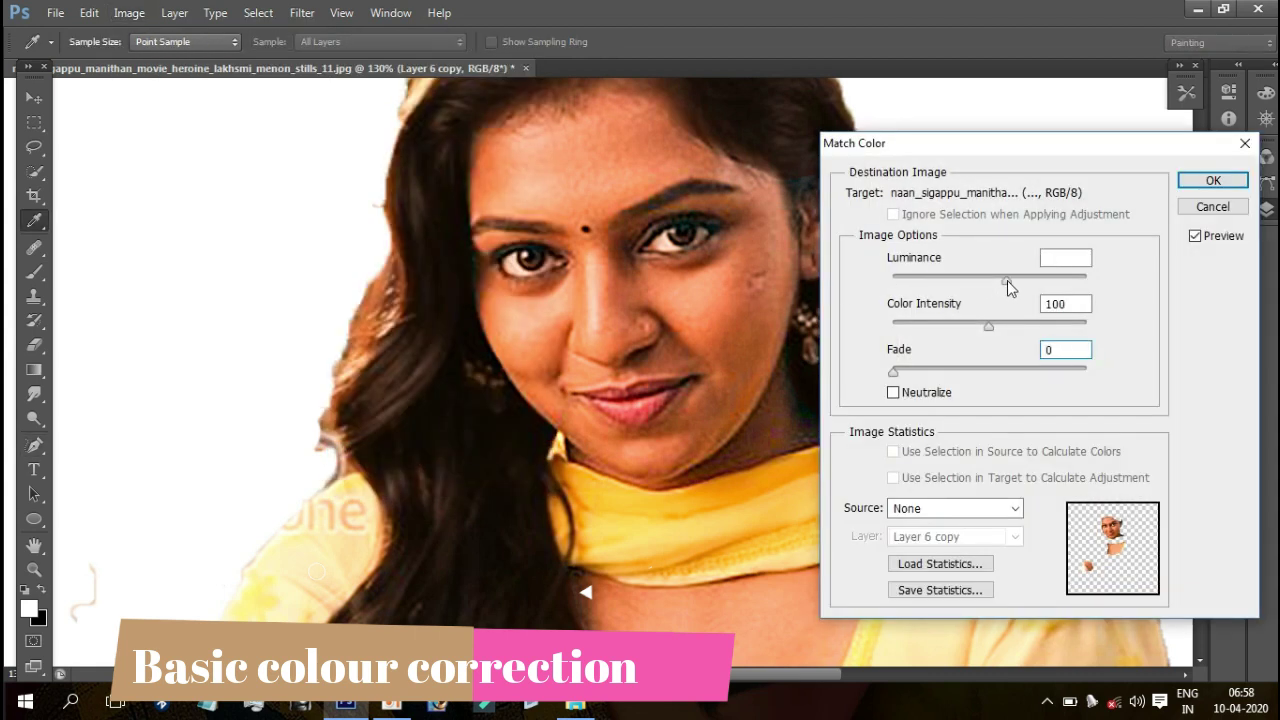
left_click(1020, 283)
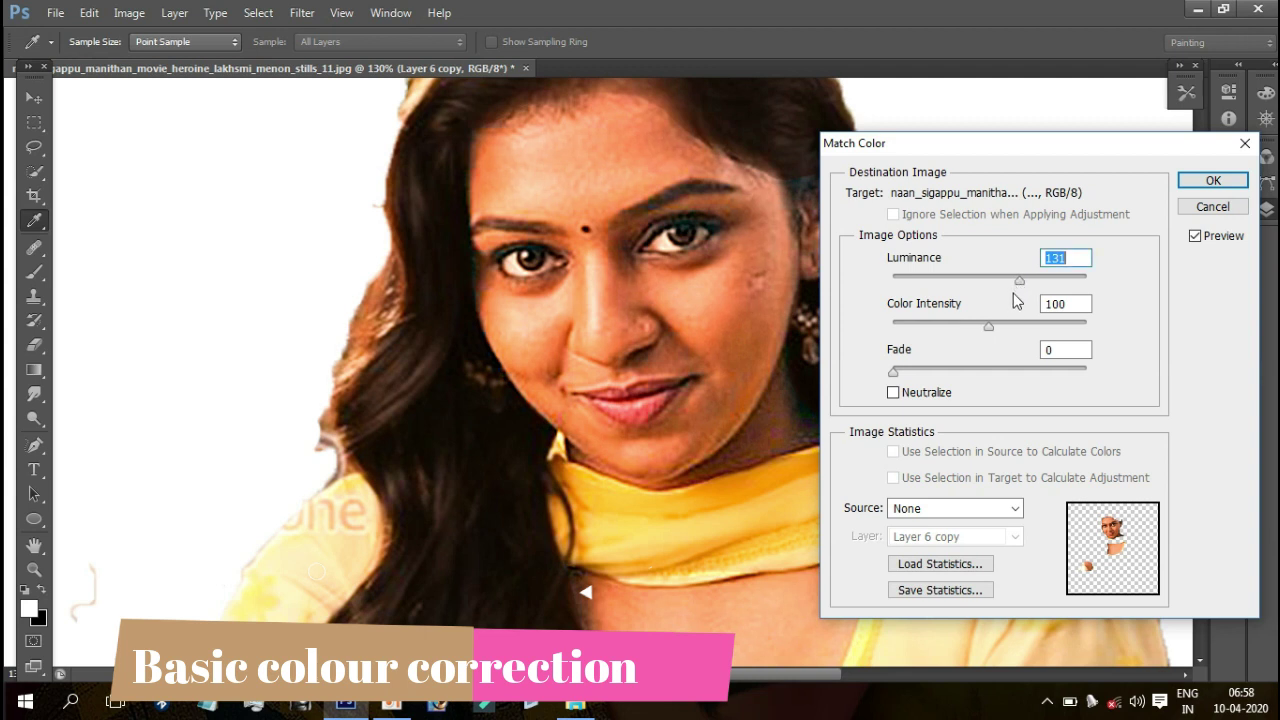
left_click(982, 323)
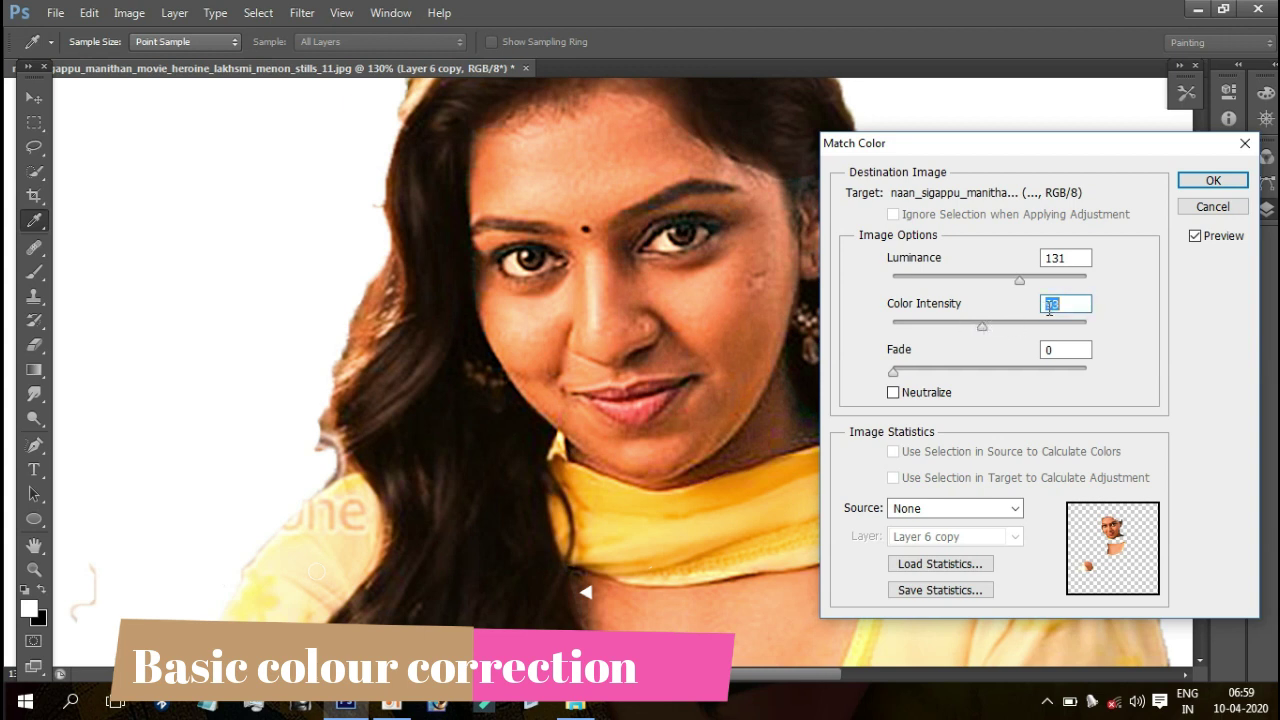
type("100")
key("Return")
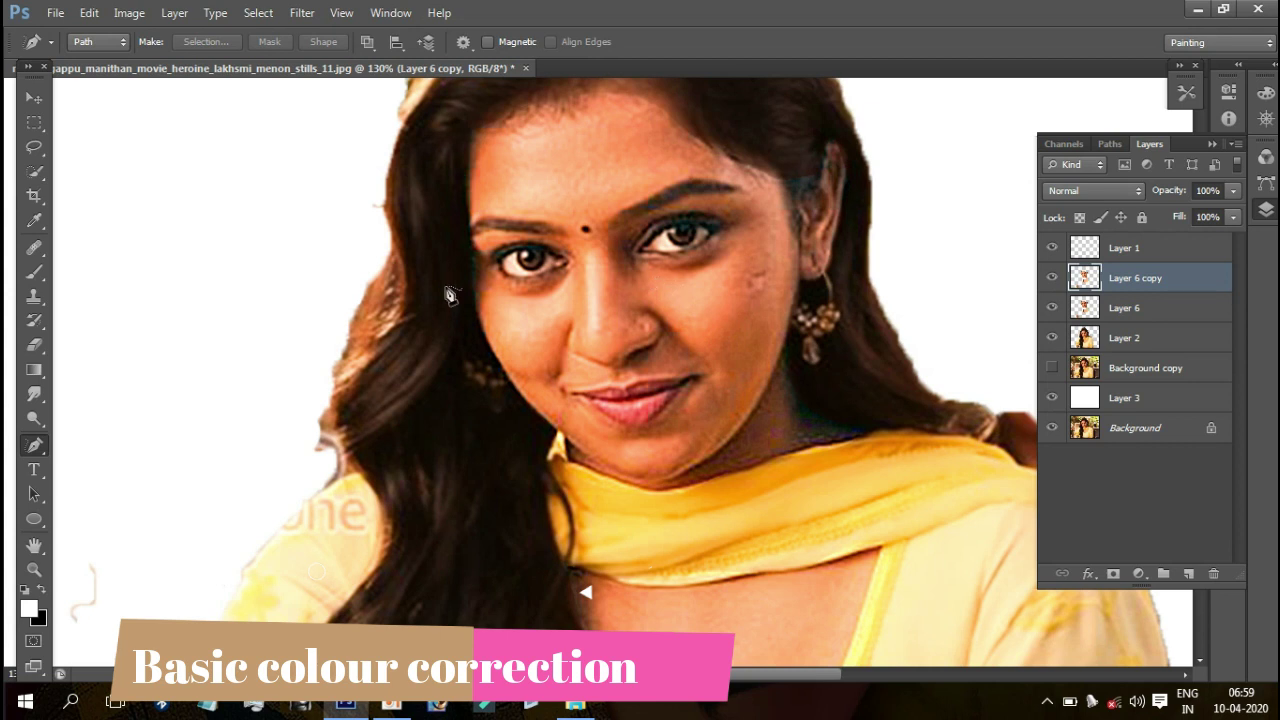
key("ctrl+plus")
key("ctrl+plus")
key("ctrl+plus")
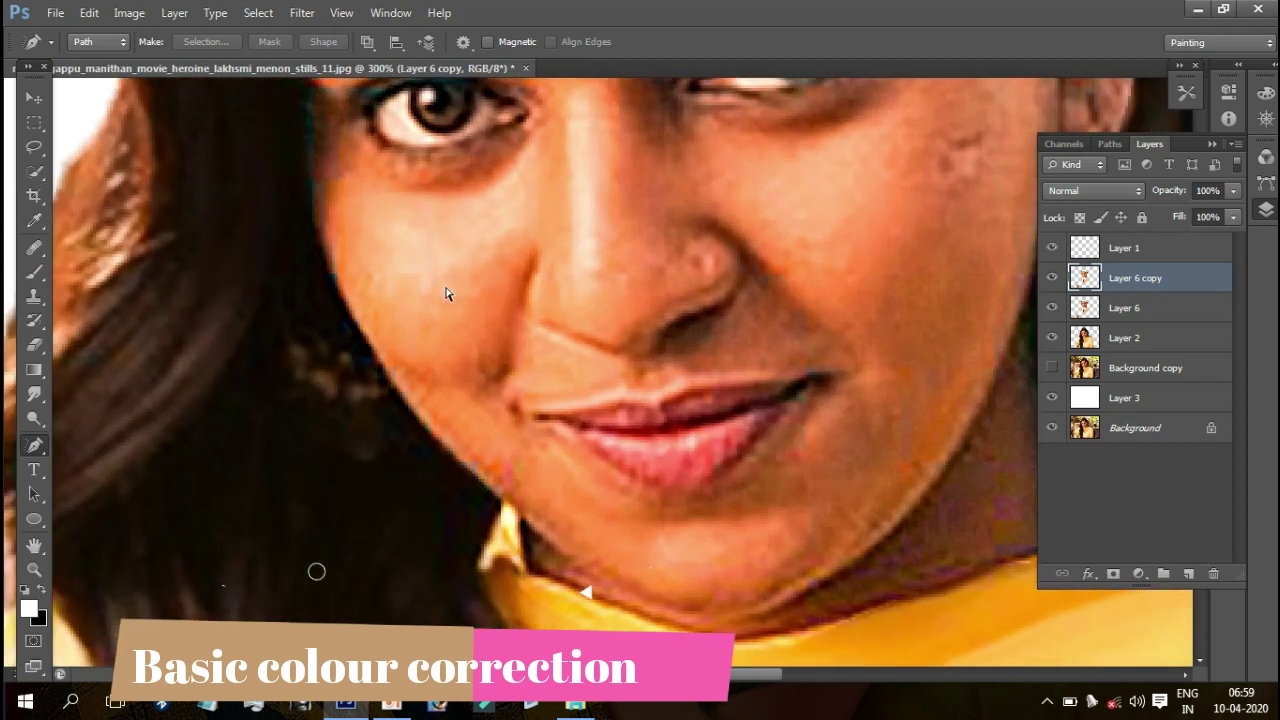
key("ctrl+plus")
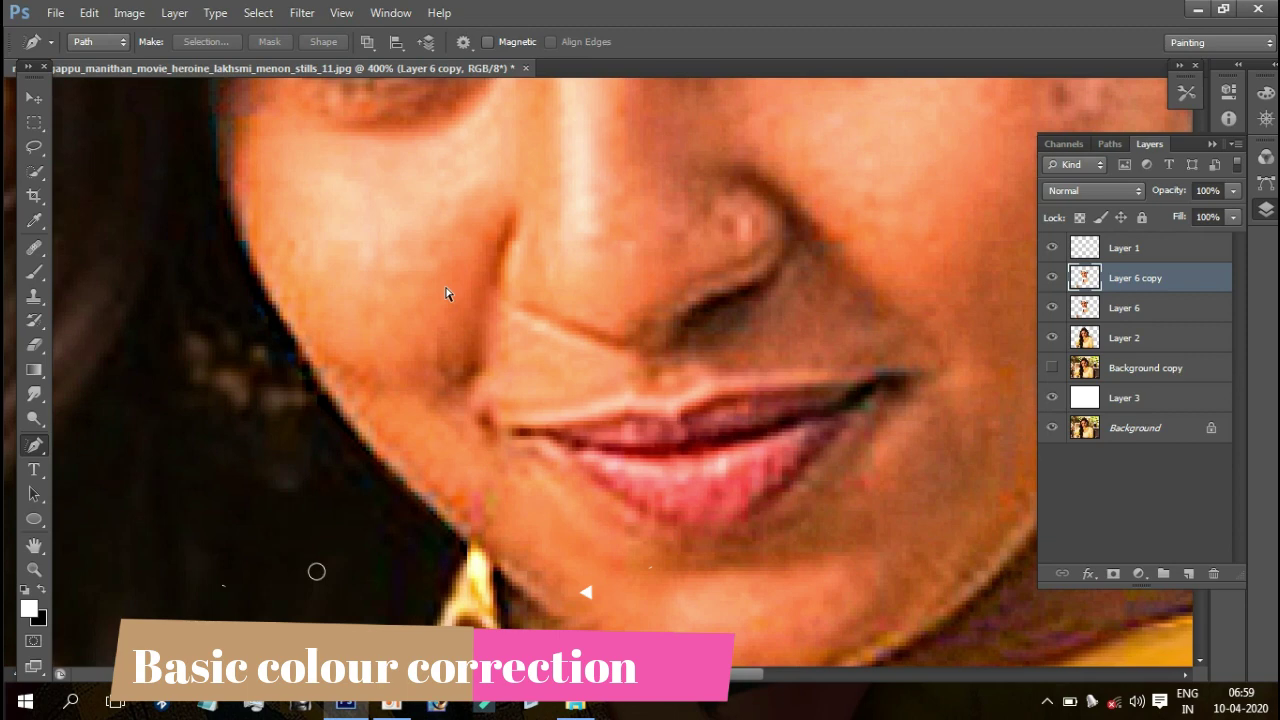
key("ctrl+minus")
key("ctrl+minus")
key("ctrl+minus")
key("ctrl+minus")
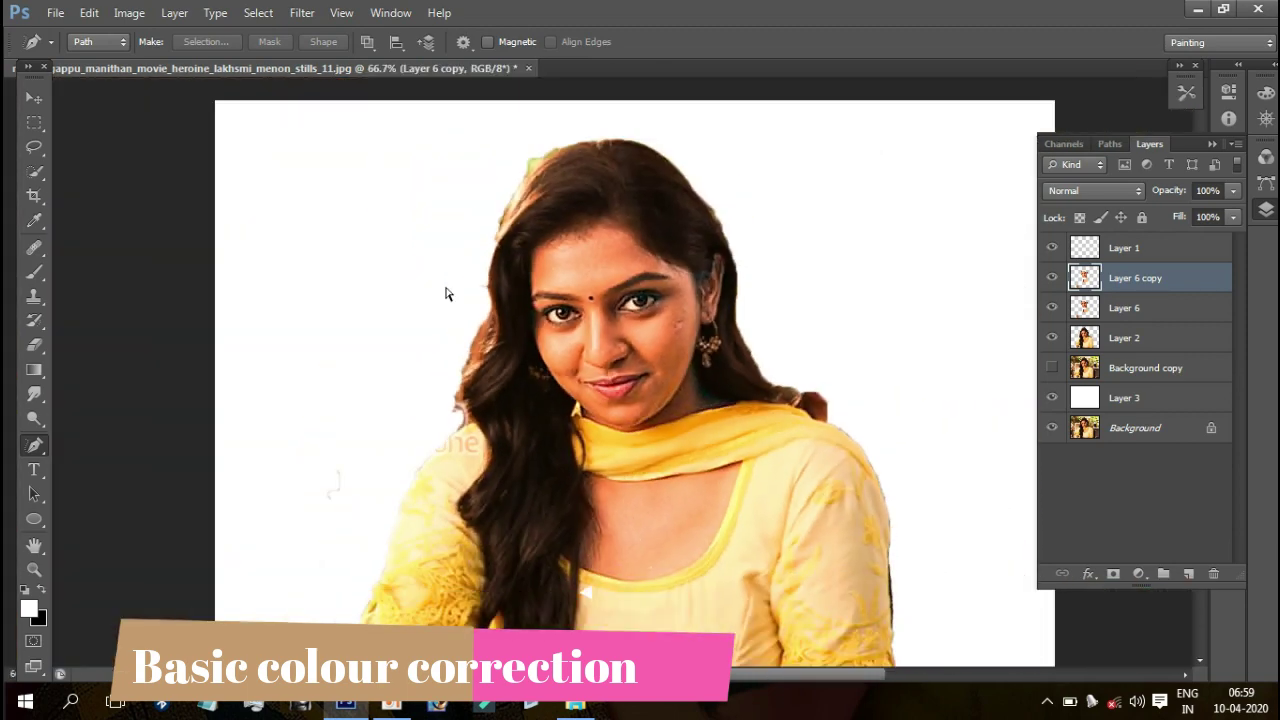
key("ctrl+plus")
key("ctrl+plus")
key("ctrl+plus")
key("ctrl+plus")
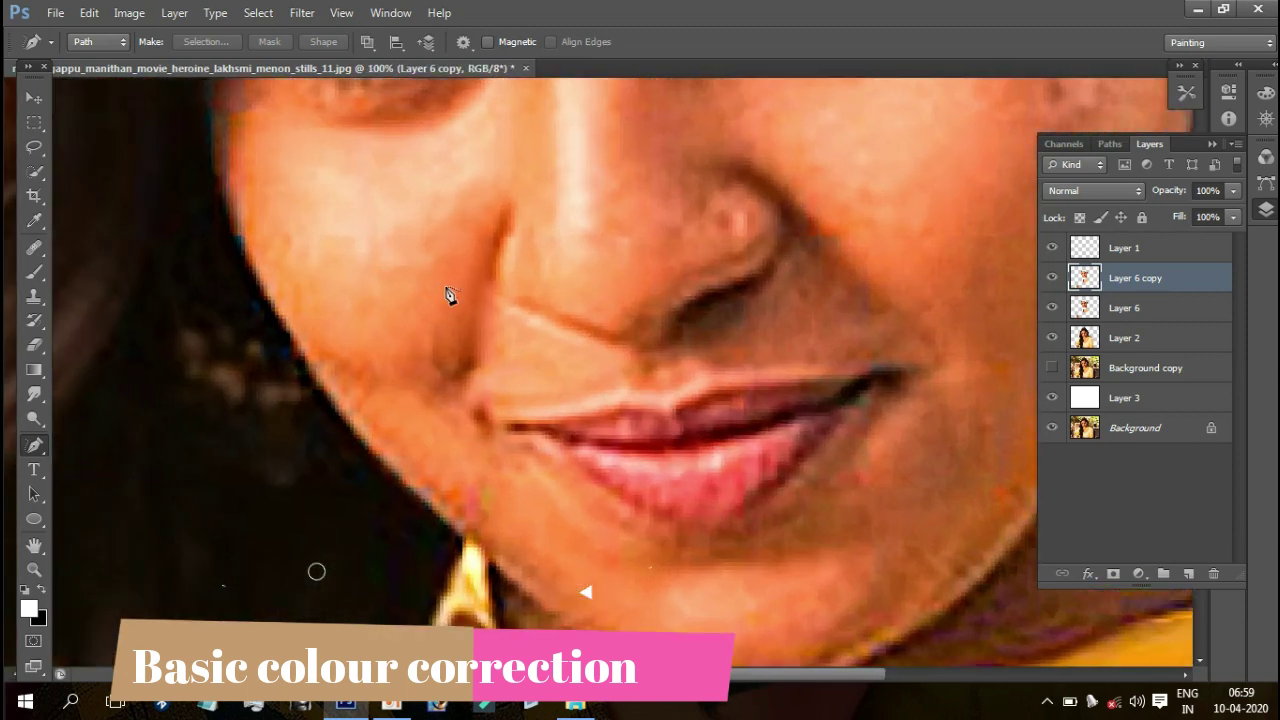
key("ctrl+minus")
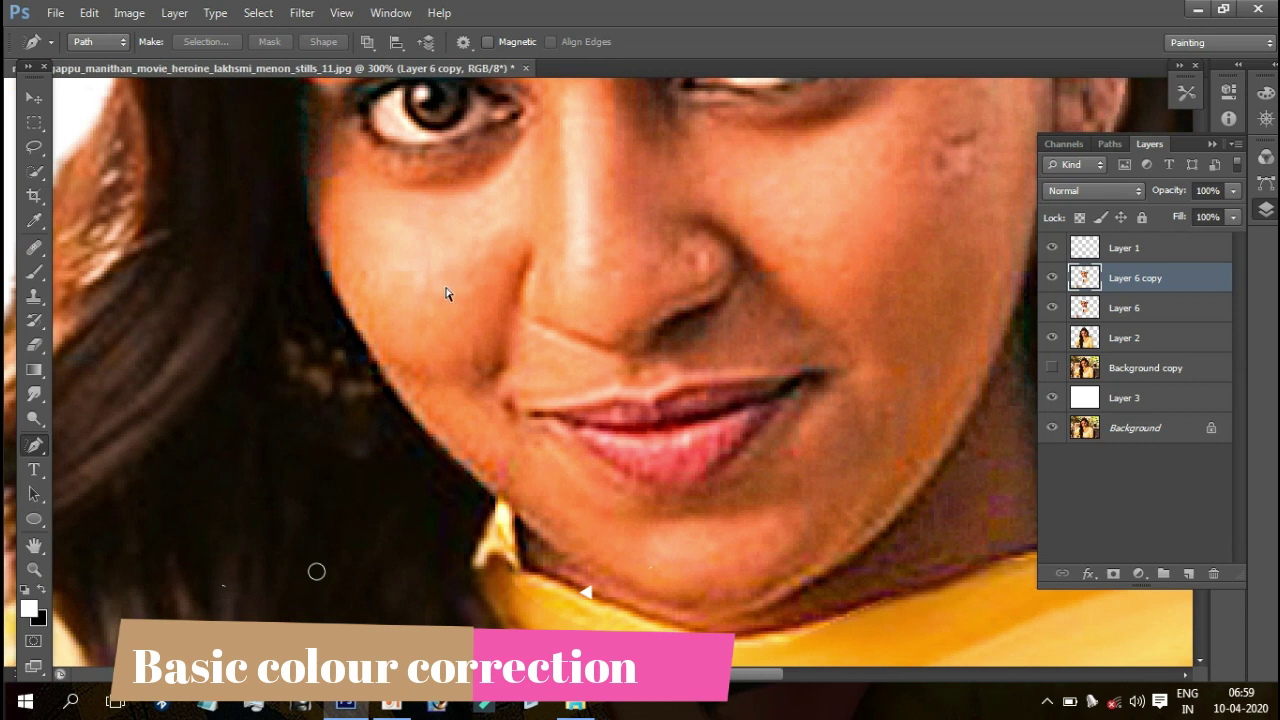
key("ctrl+minus")
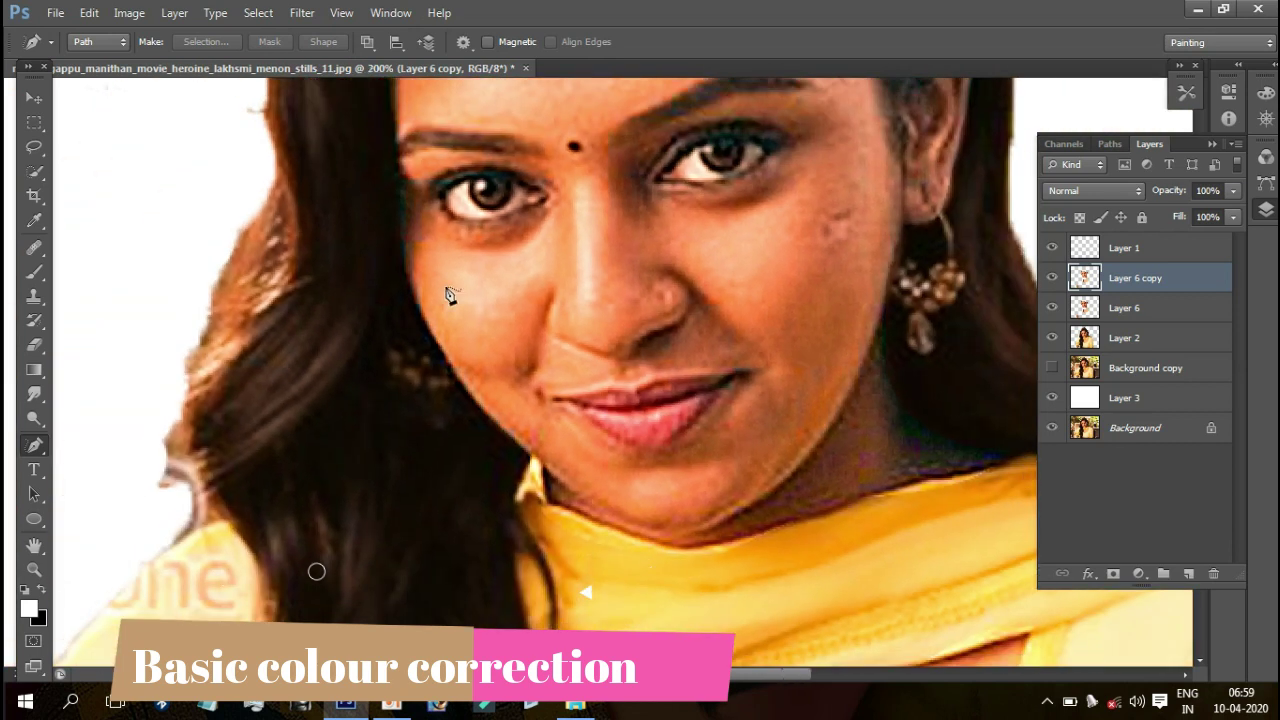
key("alt+i")
key("j")
key("s")
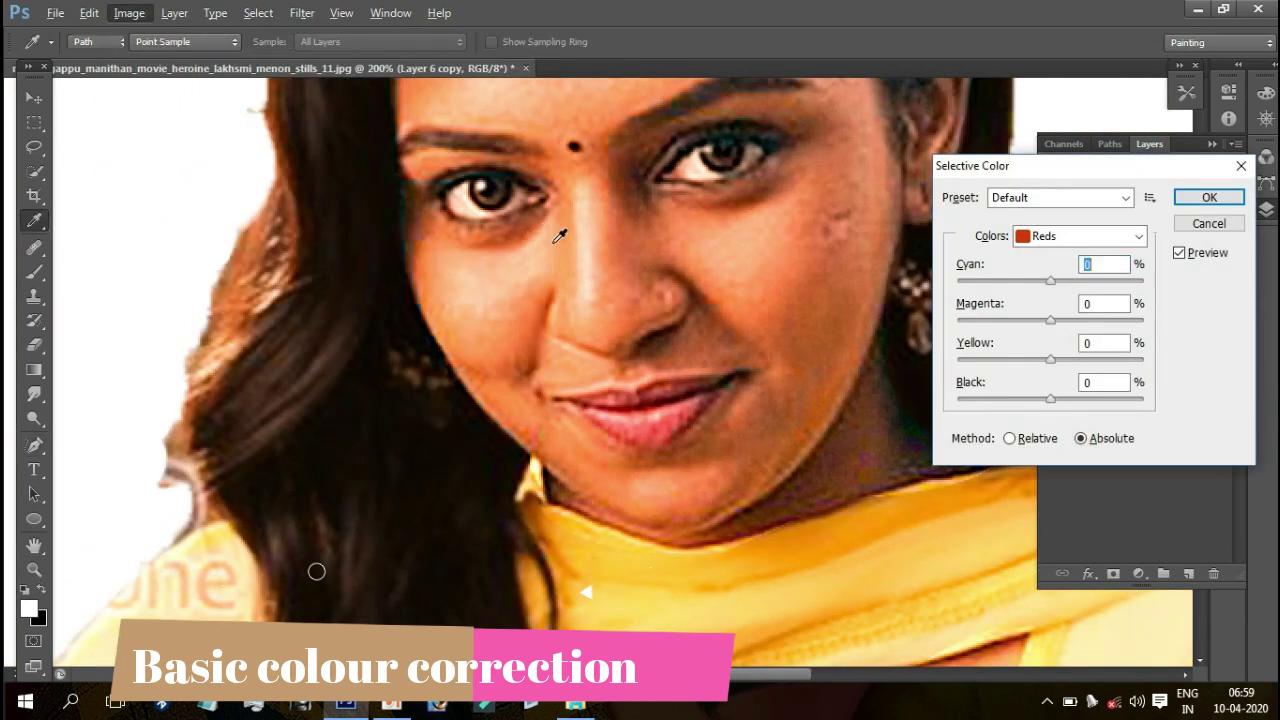
Step: In Selective Color, reduce the Reds to Magenta -6 and Yellow -7
key("Up")
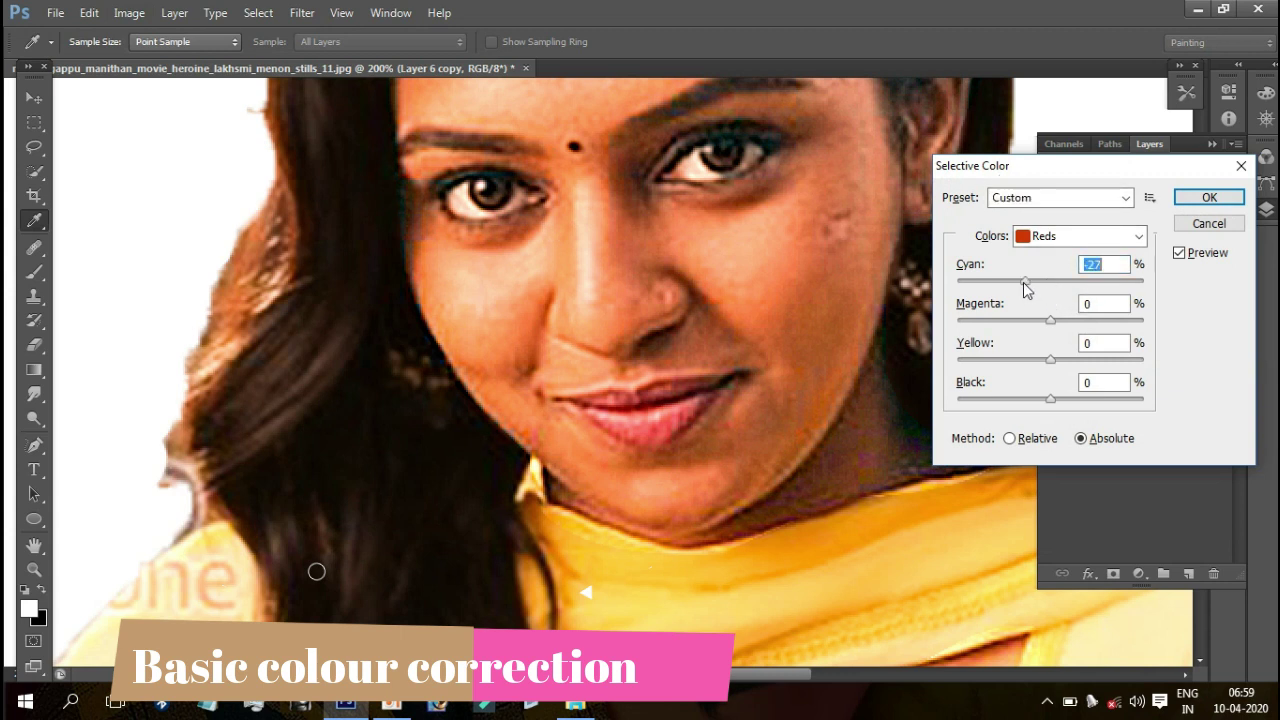
key("Up")
key("Down")
key("Down")
left_click_drag(1058, 324, 1044, 326)
key("Tab")
left_click_drag(1050, 399, 1062, 400)
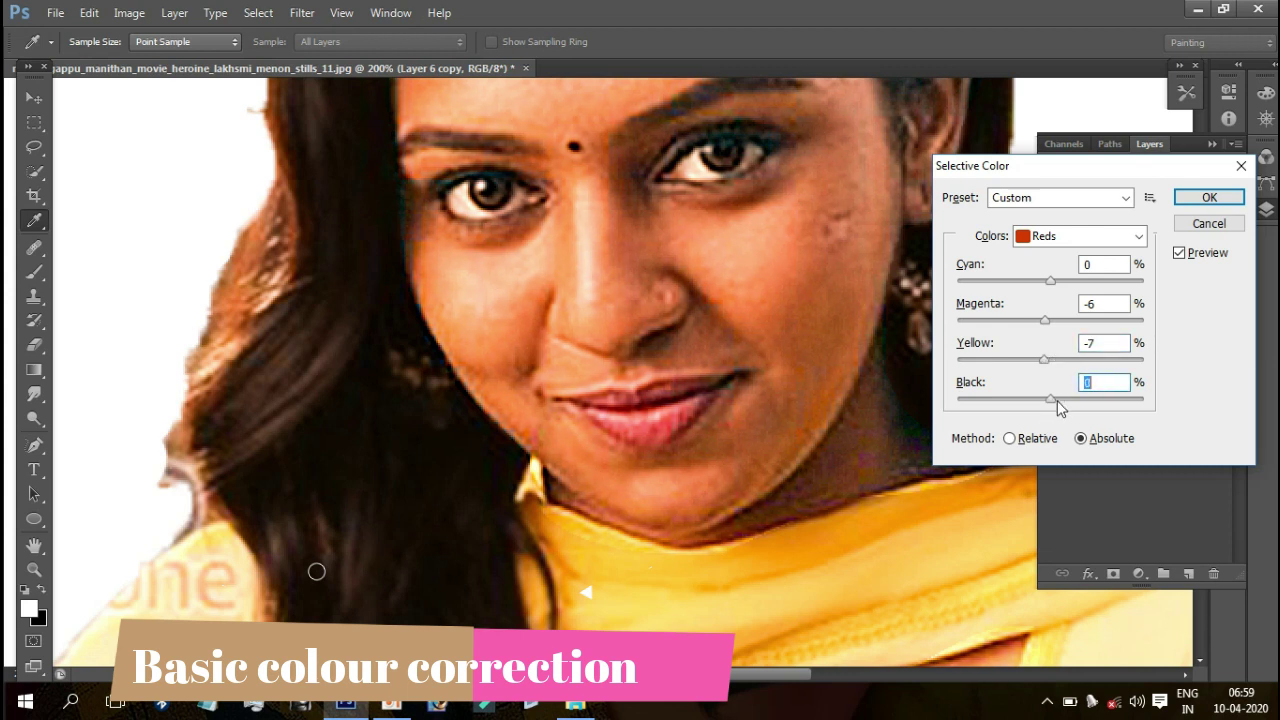
left_click_drag(1053, 400, 1055, 400)
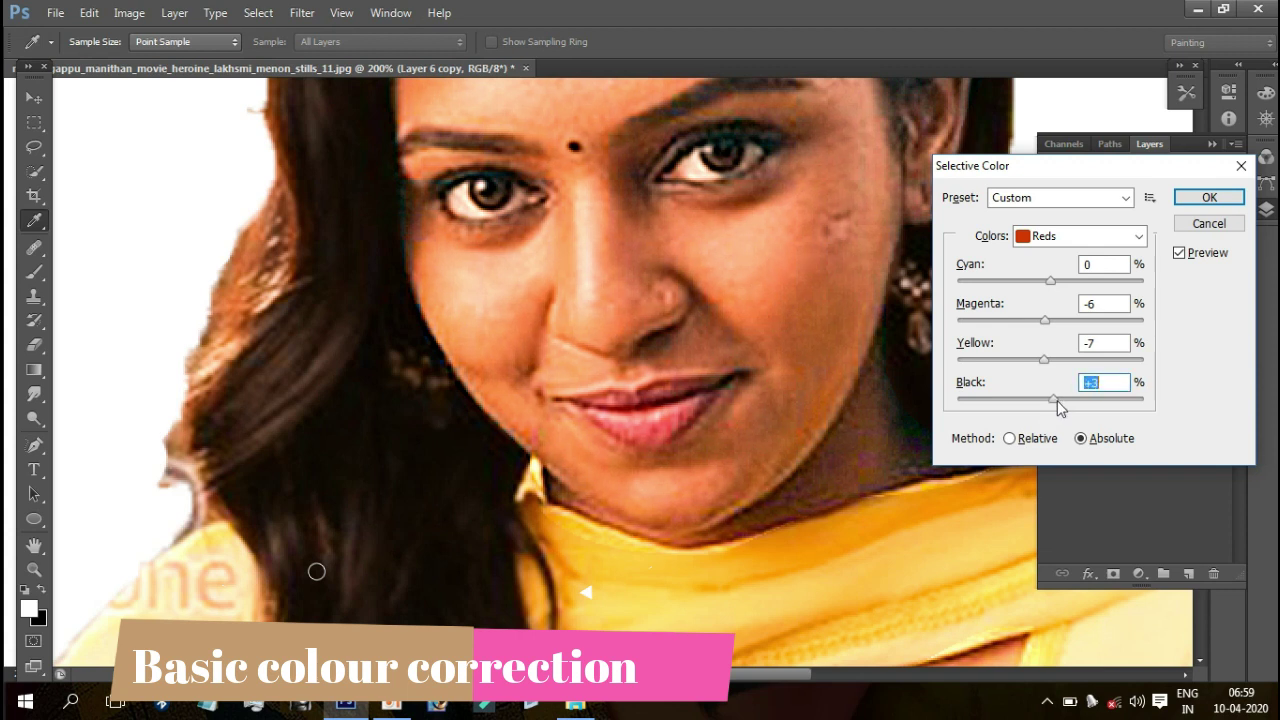
key("BackSpace")
Step: Set the Whites to Cyan -15, Magenta +10 and Black -11
left_click(1110, 236)
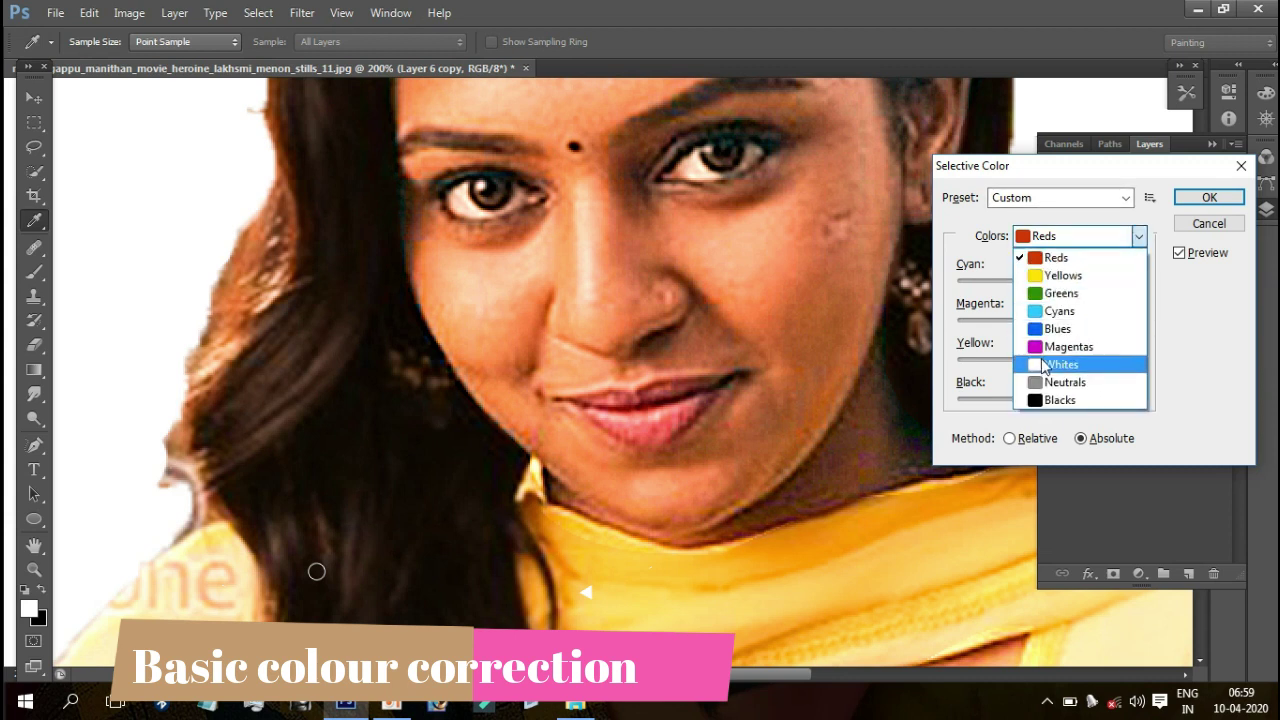
left_click(1044, 366)
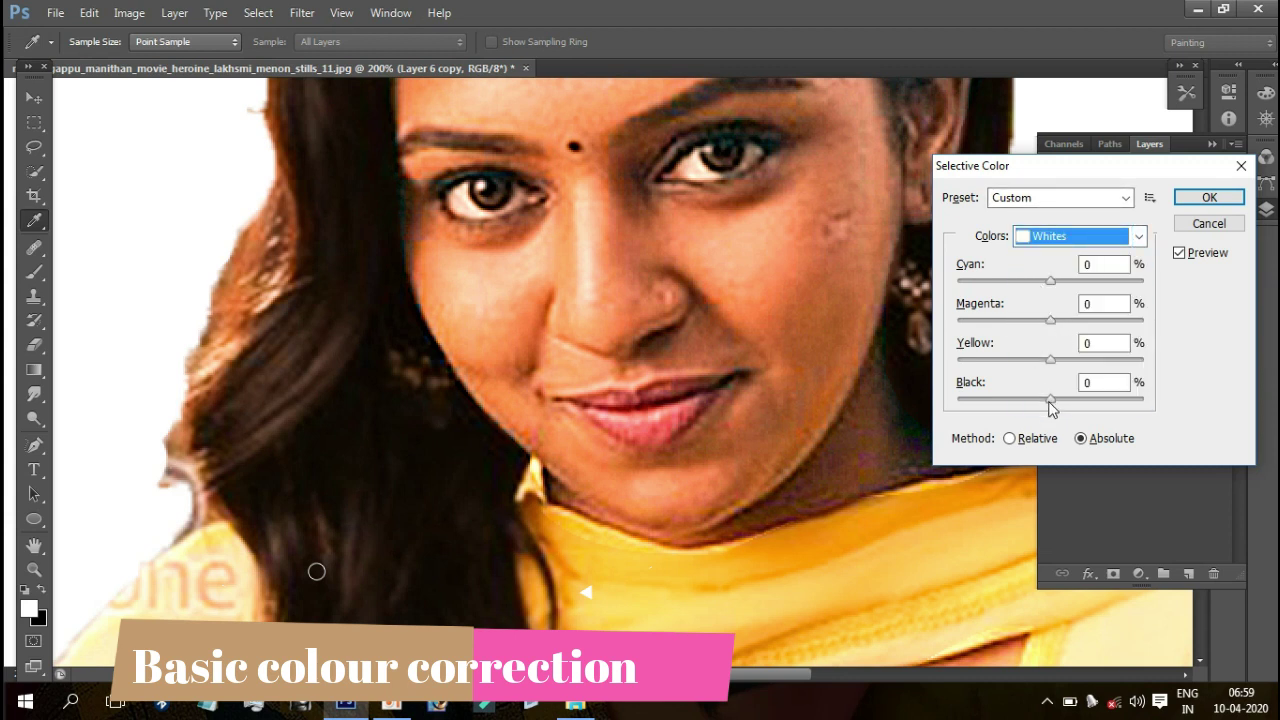
left_click_drag(1044, 400, 1041, 400)
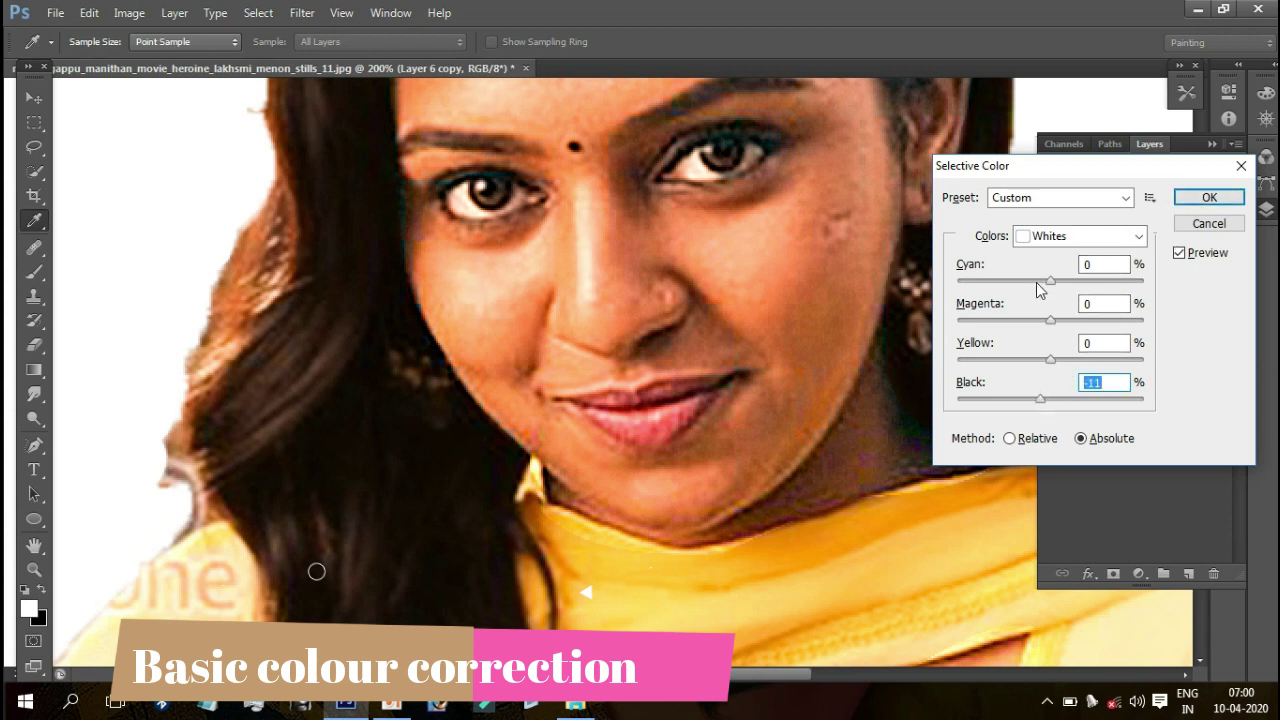
key("Tab")
left_click_drag(1079, 322, 1081, 322)
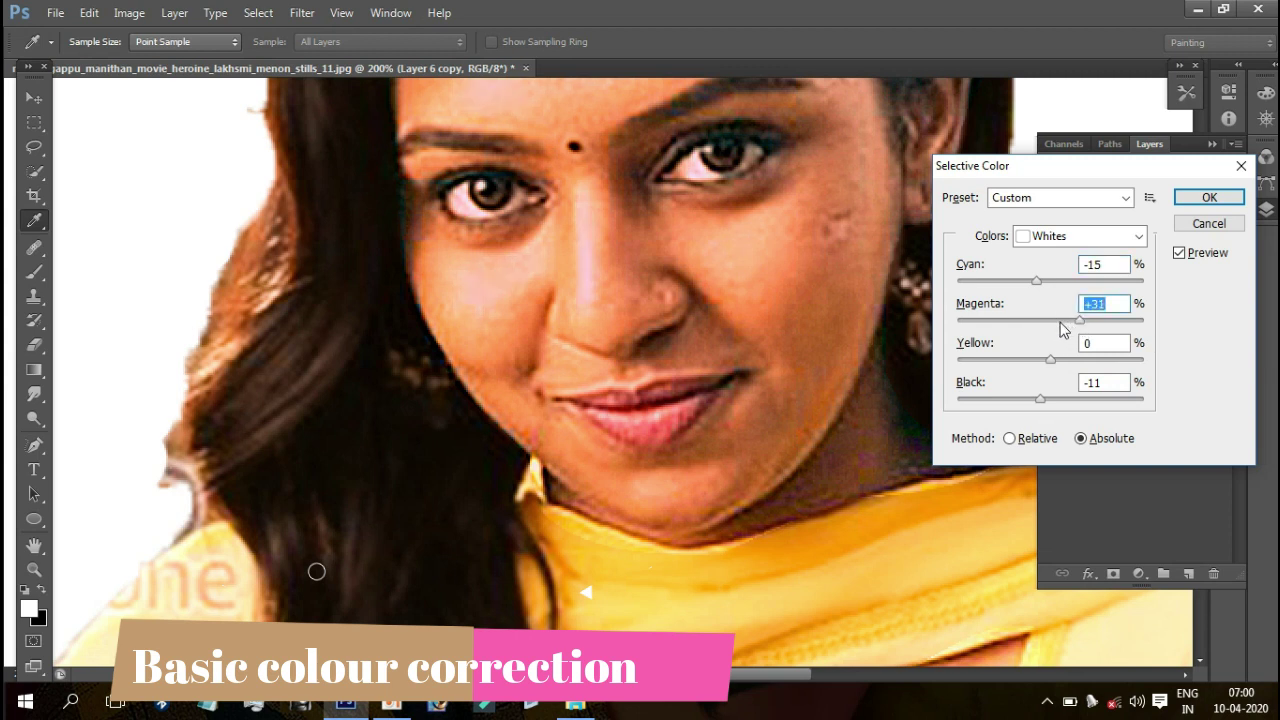
left_click_drag(1058, 322, 1045, 362)
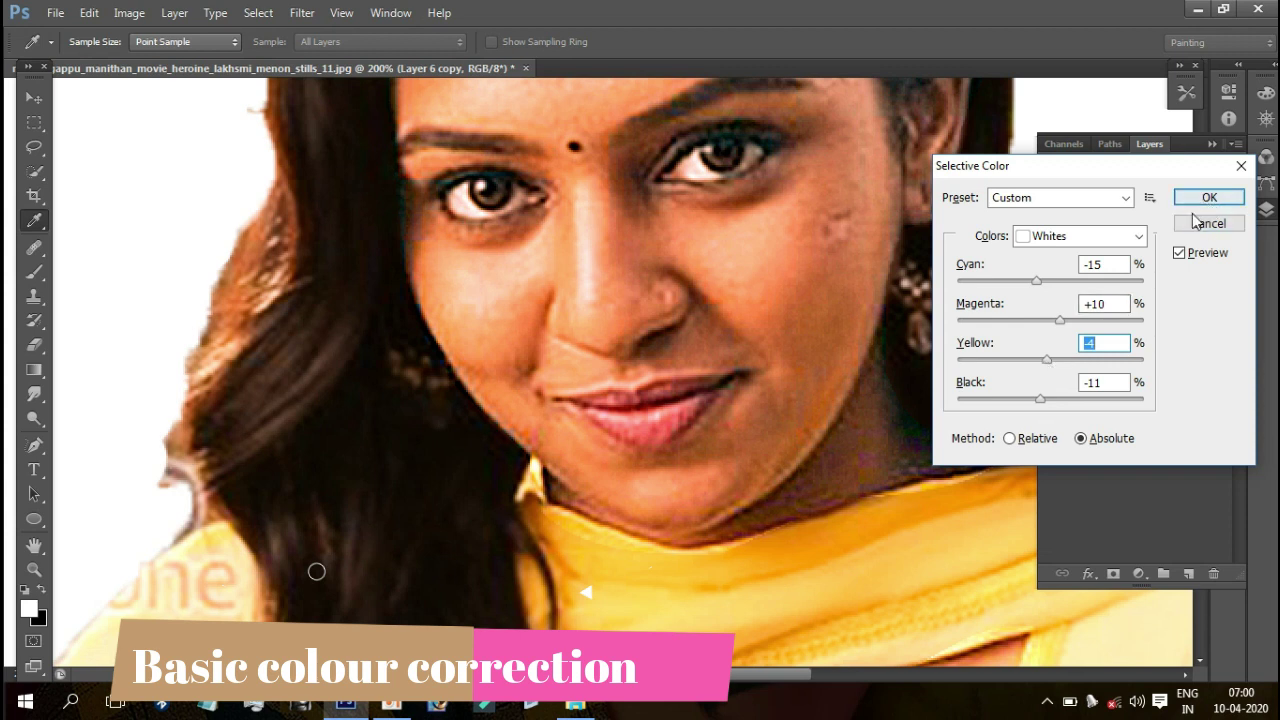
Step: Switch Selective Color to Neutrals and set Cyan +6 and Magenta +1
left_click(1138, 236)
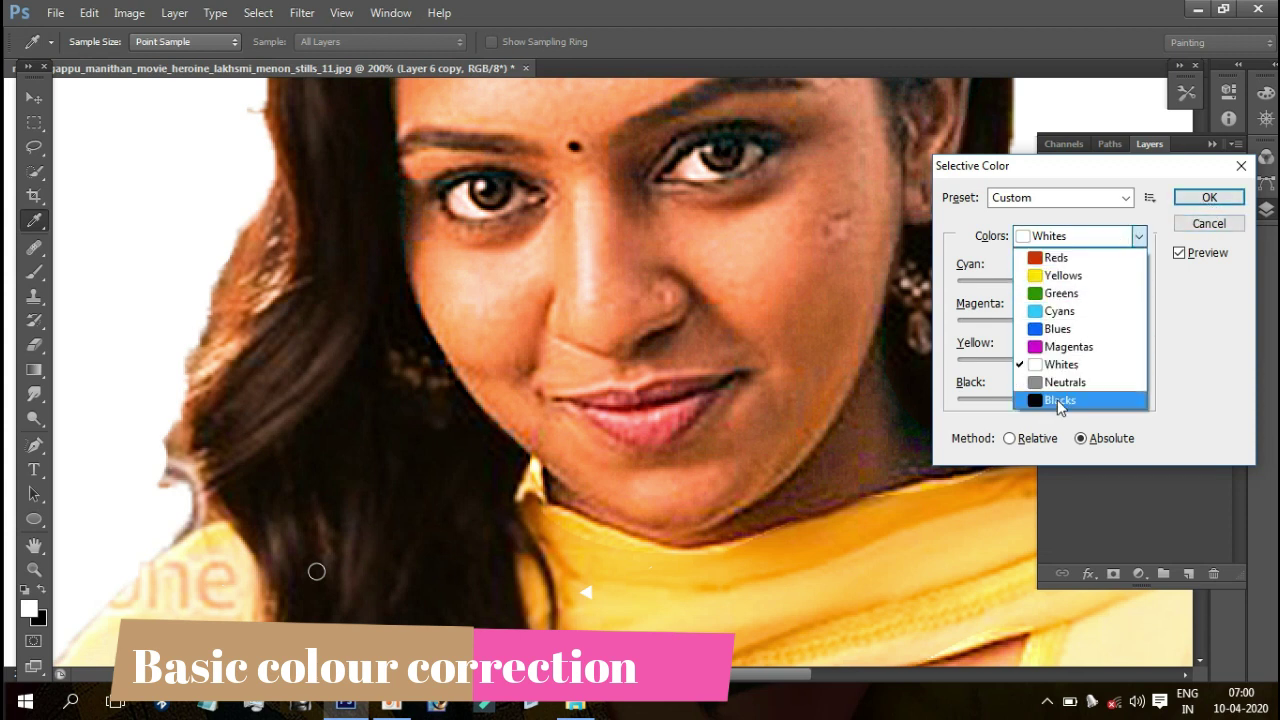
left_click(1059, 401)
left_click(1085, 236)
left_click(1066, 382)
left_click_drag(1050, 281, 1060, 287)
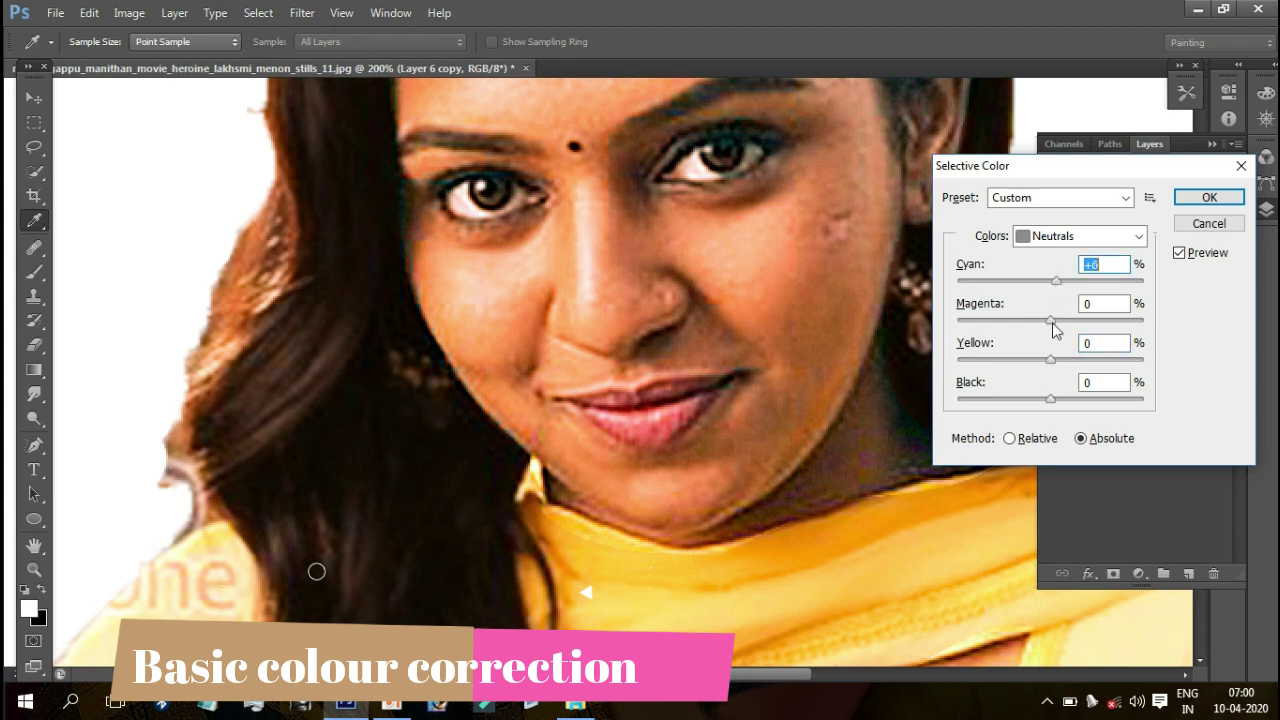
left_click(1049, 321)
left_click_drag(1051, 320, 1049, 321)
Step: Set the Neutrals to Yellow +3 and Black +2, then confirm Selective Color
left_click(1058, 359)
key("Up")
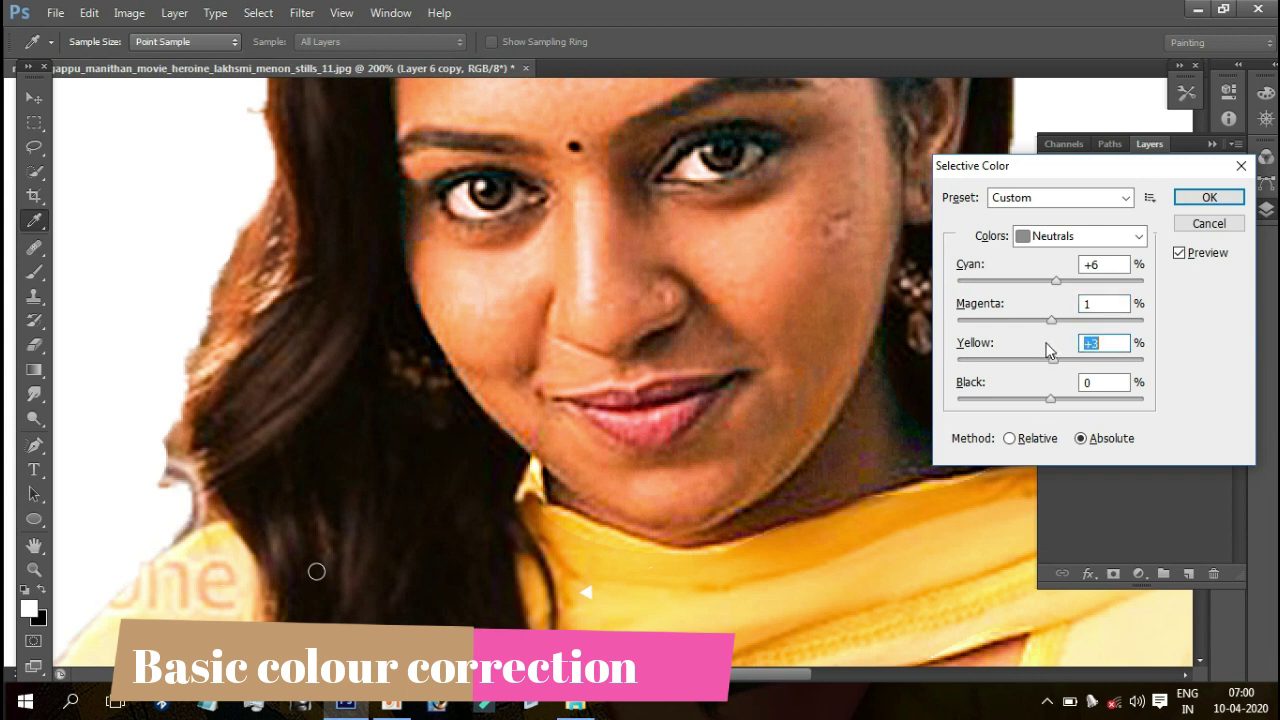
key("Up")
key("Up")
key("Tab")
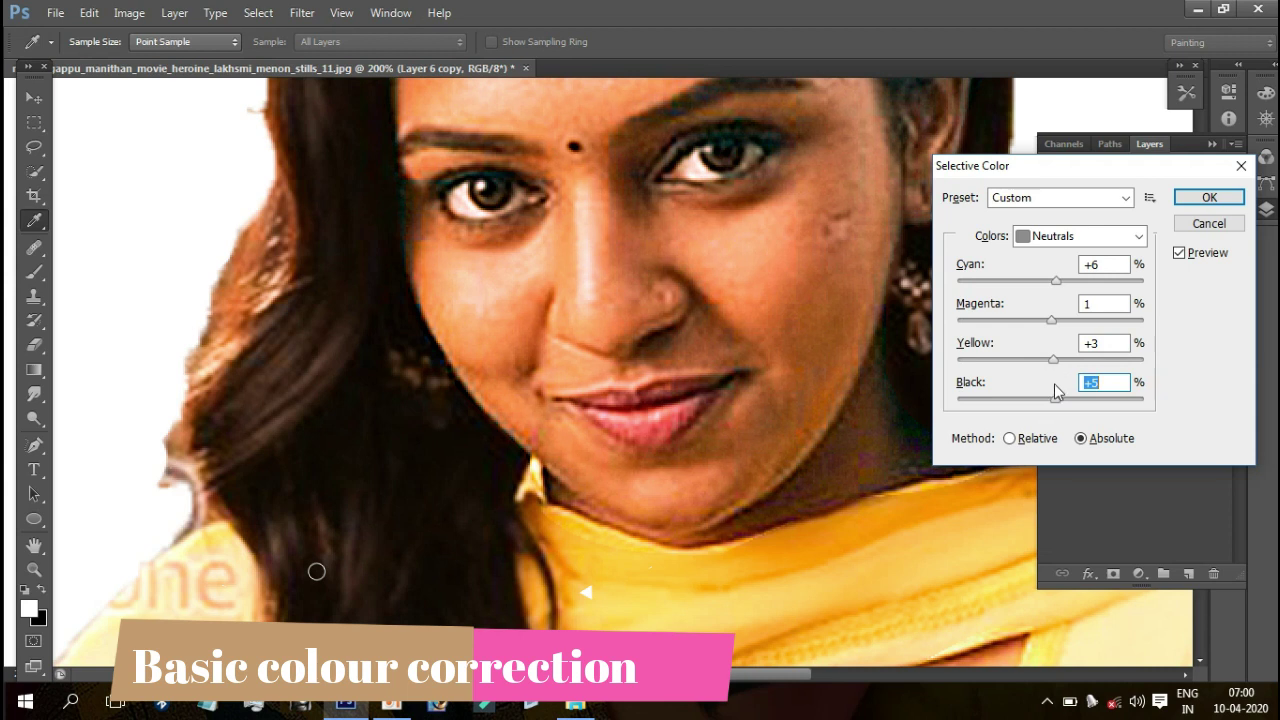
key("Down")
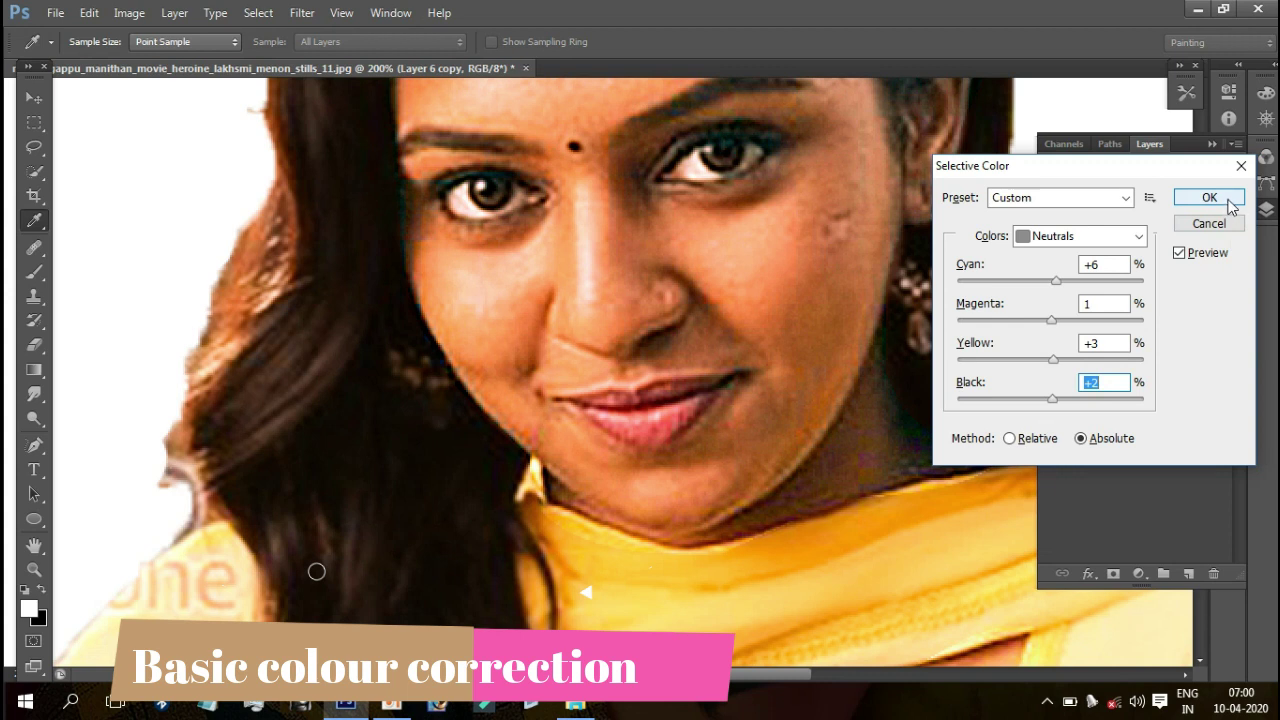
left_click(1209, 198)
Step: Zoom out to view the whole corrected portrait, then zoom in on the face and back out
key("p")
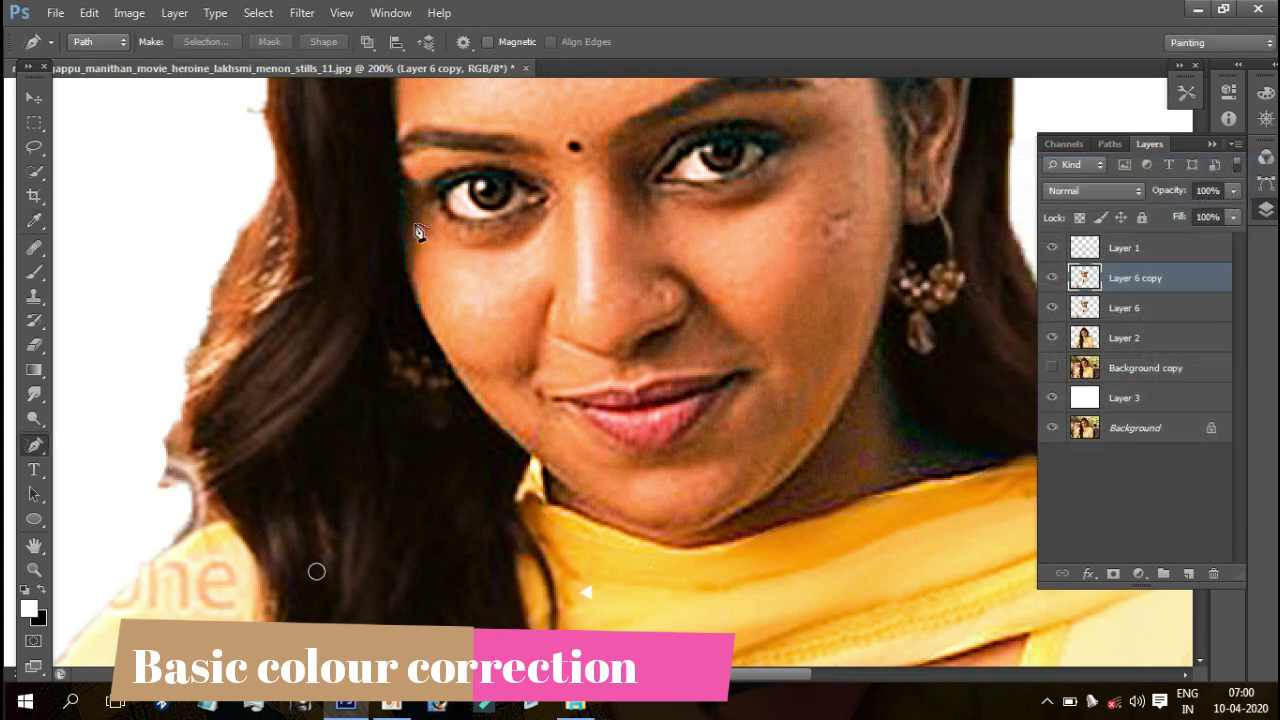
key("ctrl+minus")
key("ctrl+minus")
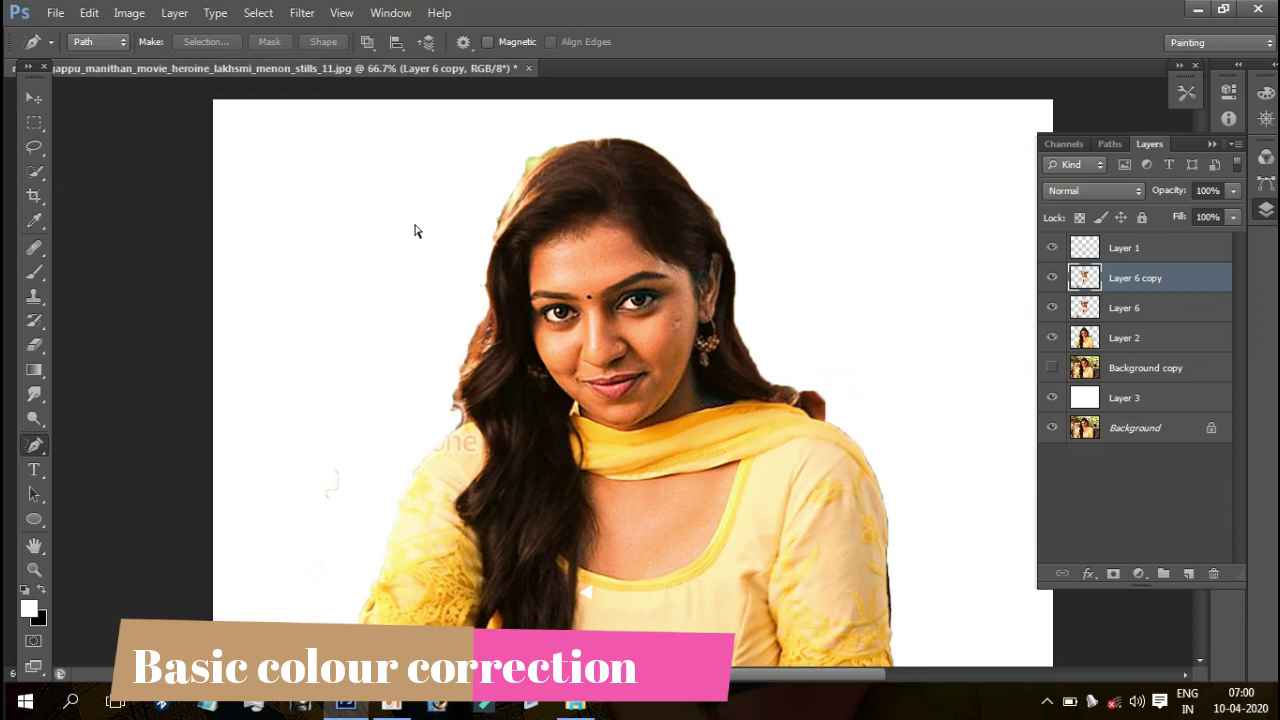
key("ctrl+plus")
key("ctrl+plus")
key("ctrl+plus")
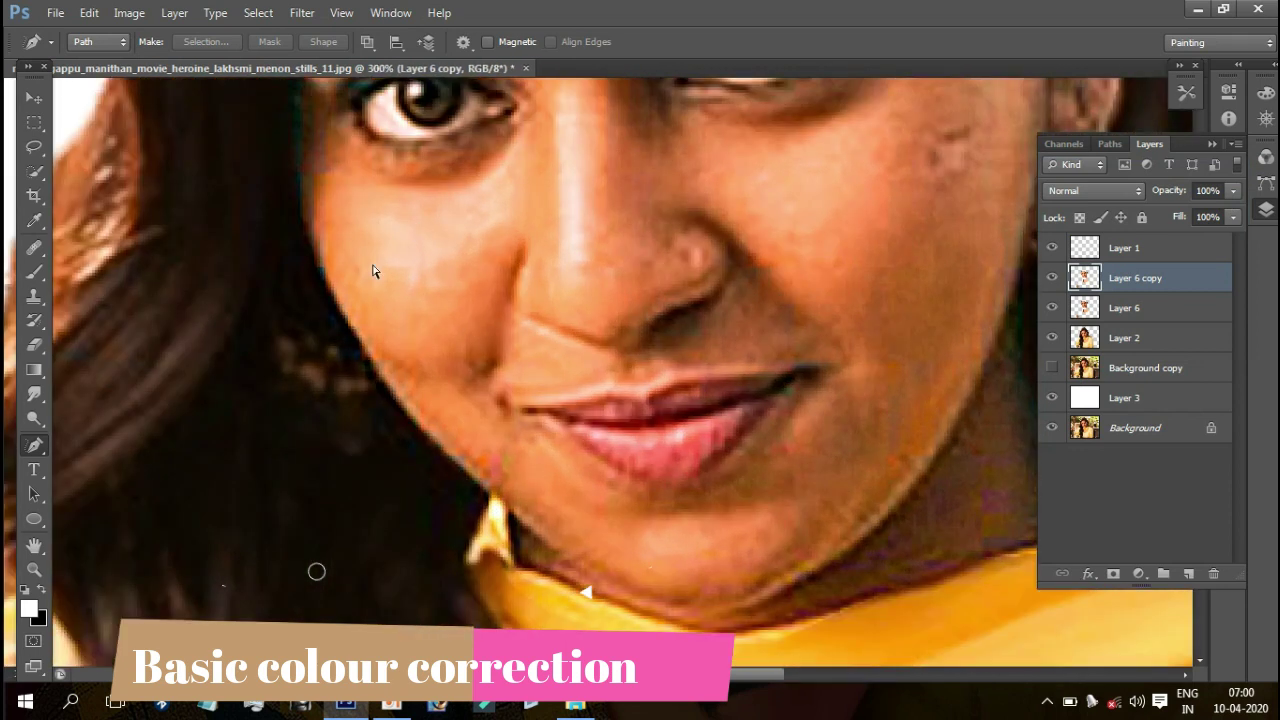
key("ctrl+minus")
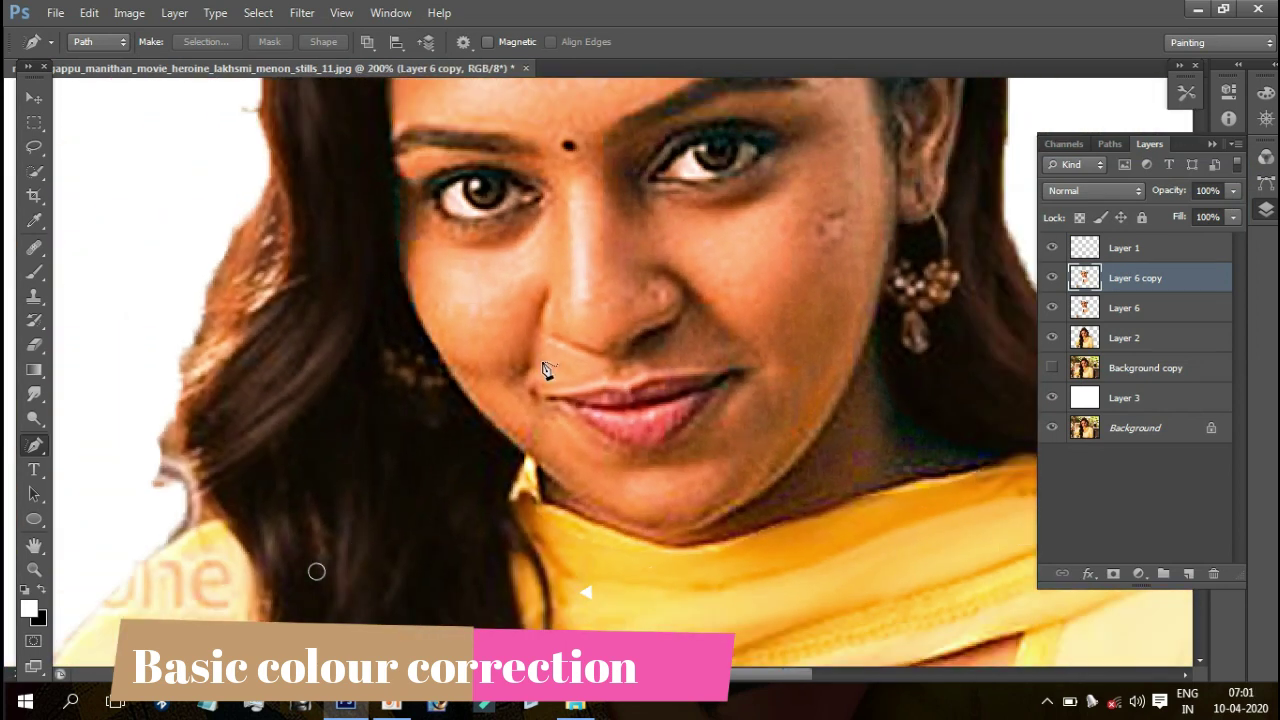
Step: Apply a Levels adjustment with the midtone gamma set to 1.06
key("ctrl+l")
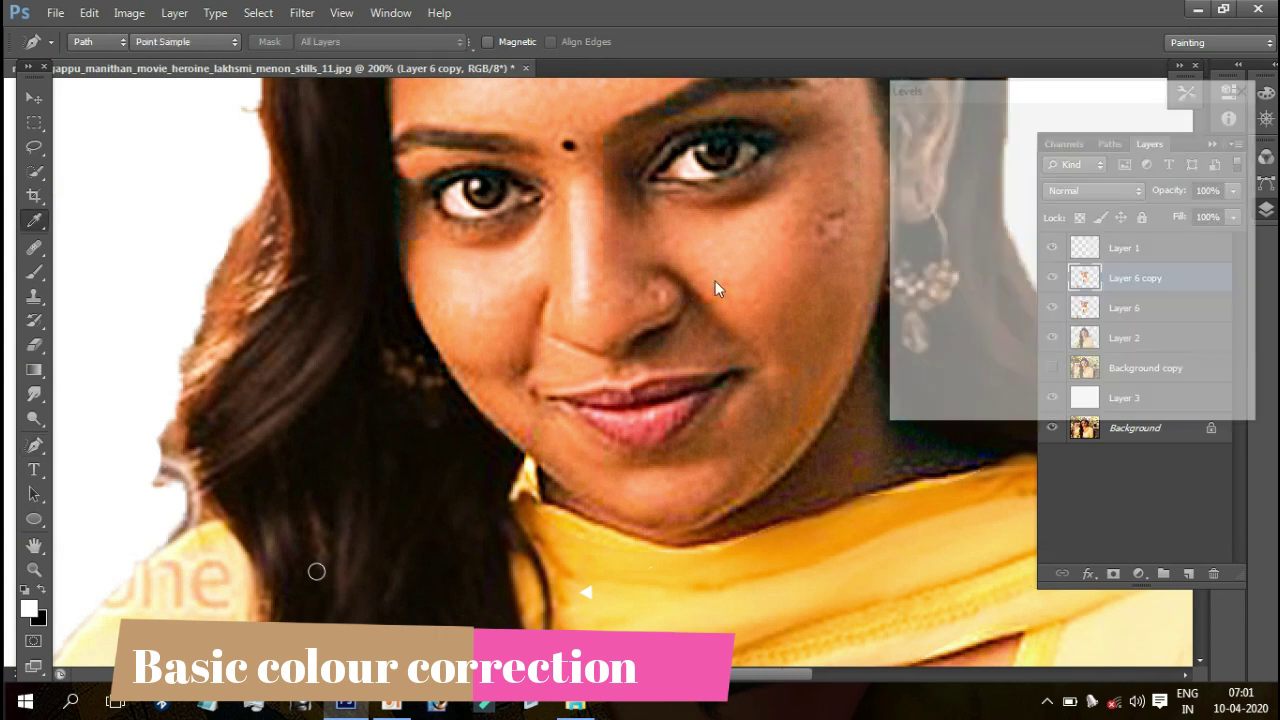
left_click(1030, 300)
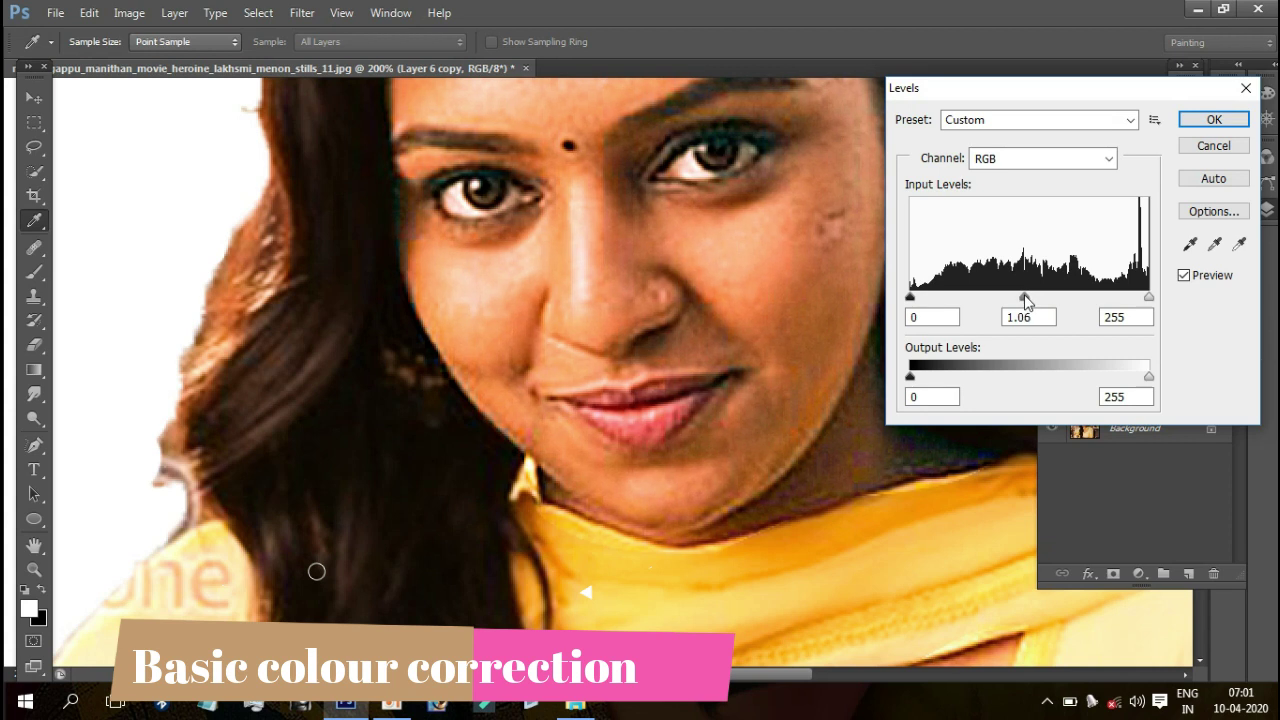
left_click(1212, 120)
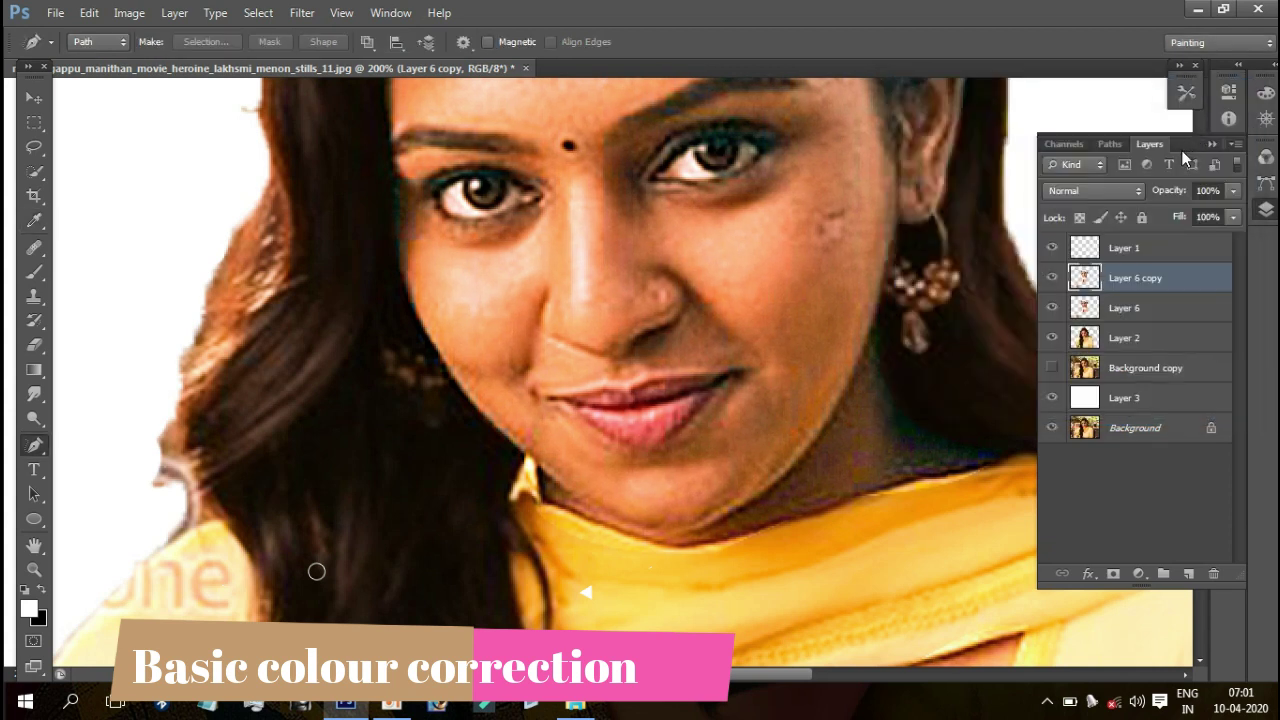
Step: Apply a Color Balance to Layer 6 copy with midtone levels 0, +1, -2
key("ctrl+b")
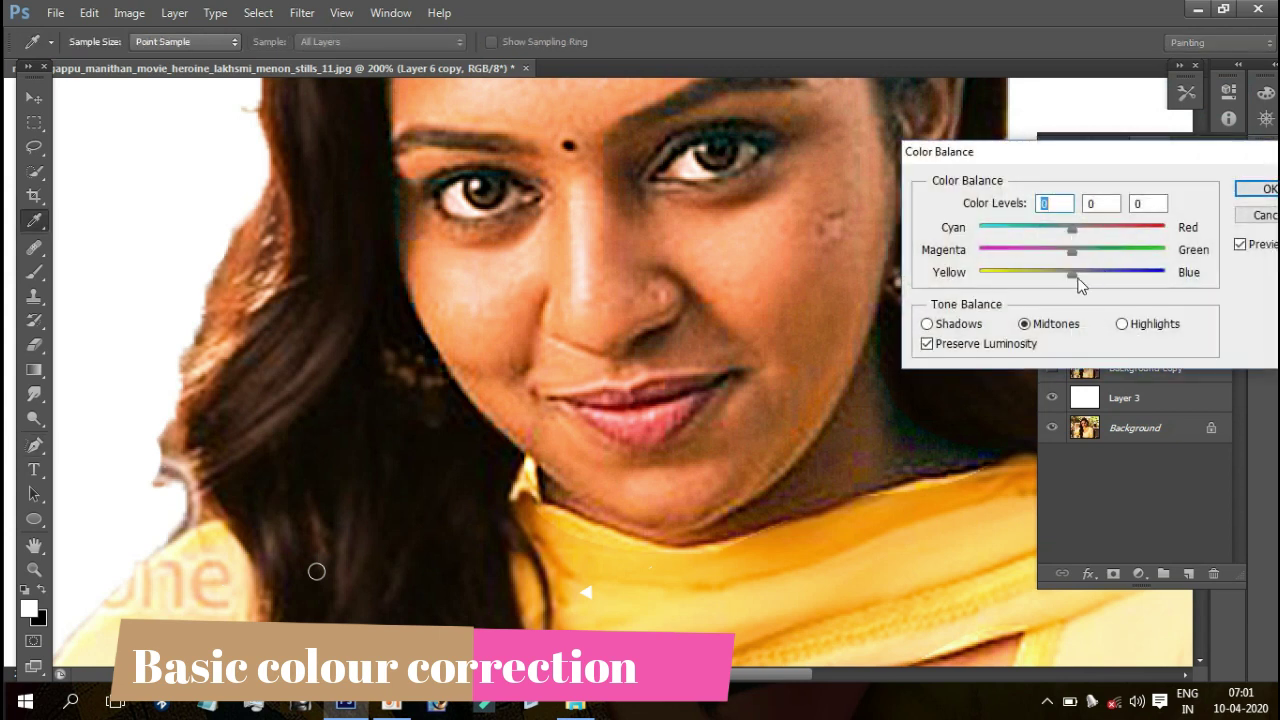
mouse_move(1081, 273)
left_mouse_down()
mouse_move(1062, 273)
mouse_move(1073, 251)
left_mouse_up()
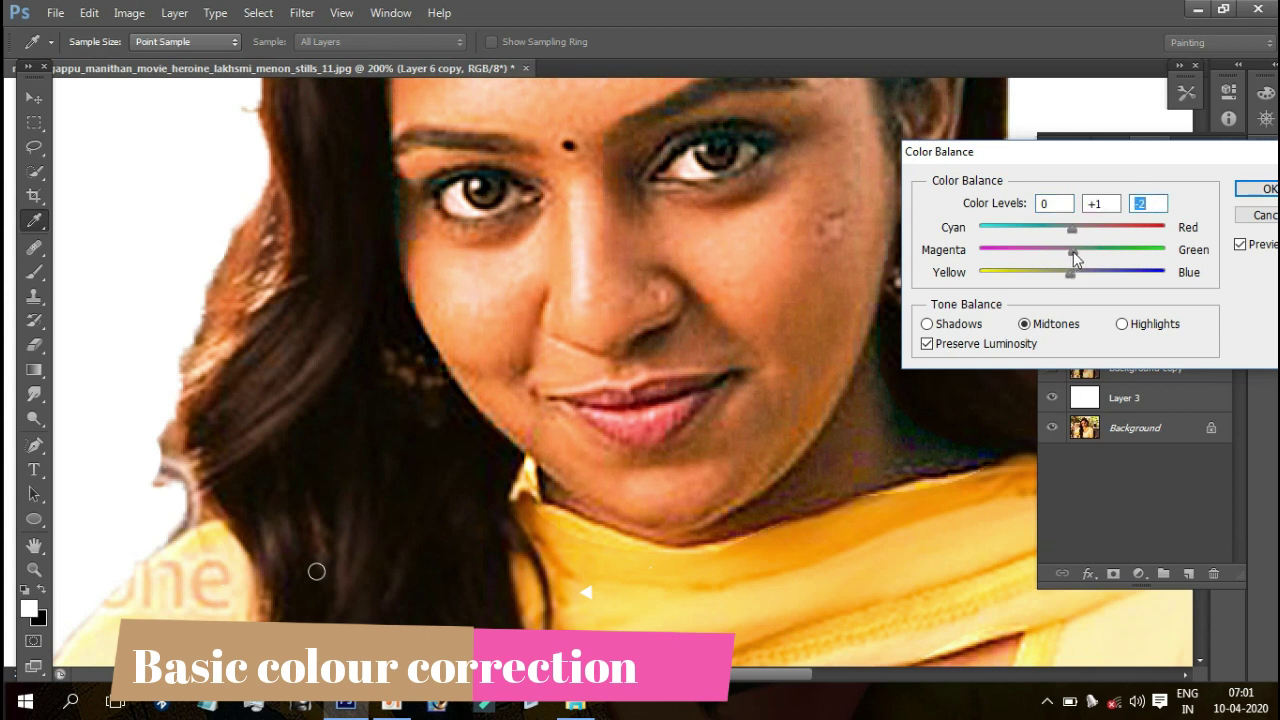
left_click(1250, 192)
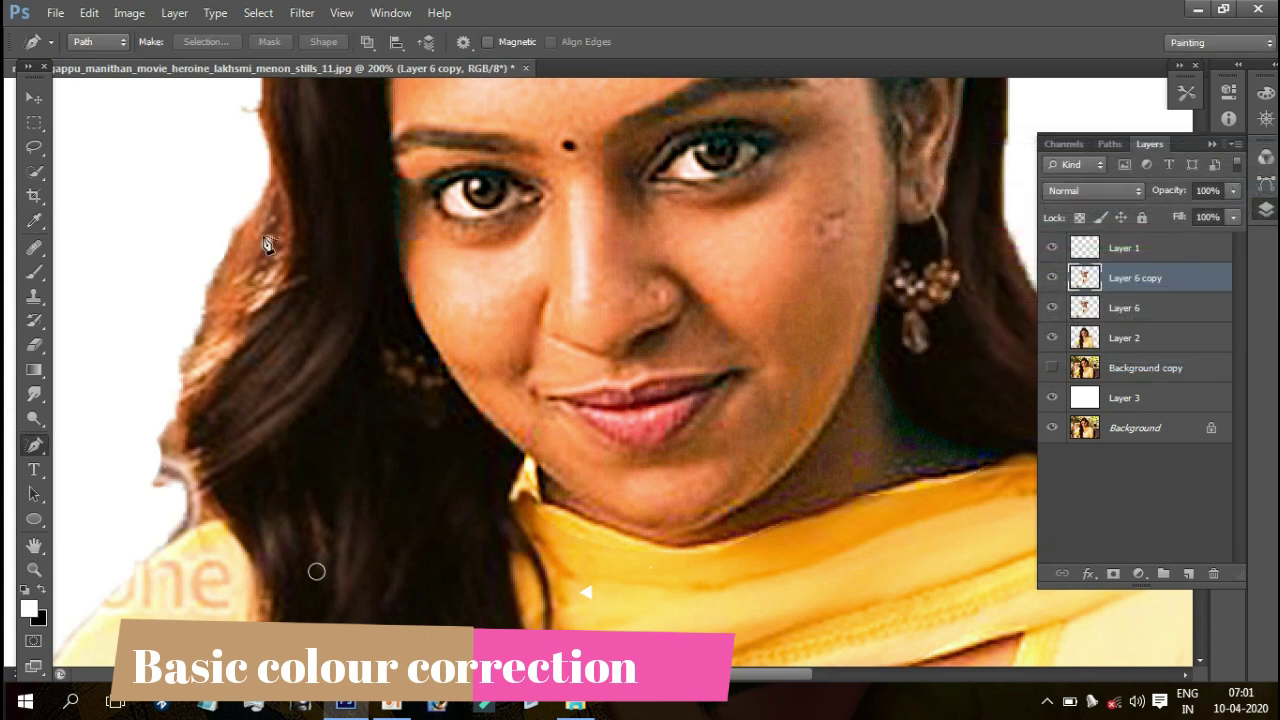
Step: Dodge the lips, nose and both cheeks with a smaller dodge brush
left_click(34, 418)
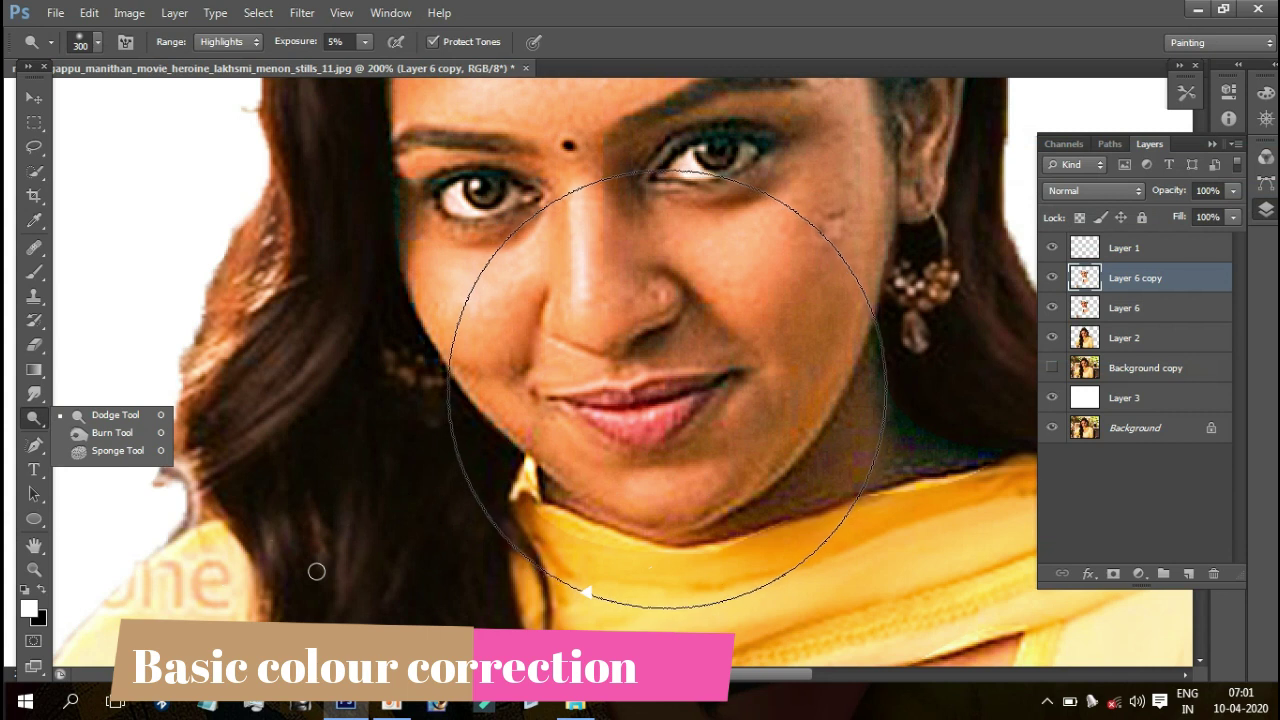
key("bracketleft")
key("bracketleft")
key("bracketleft")
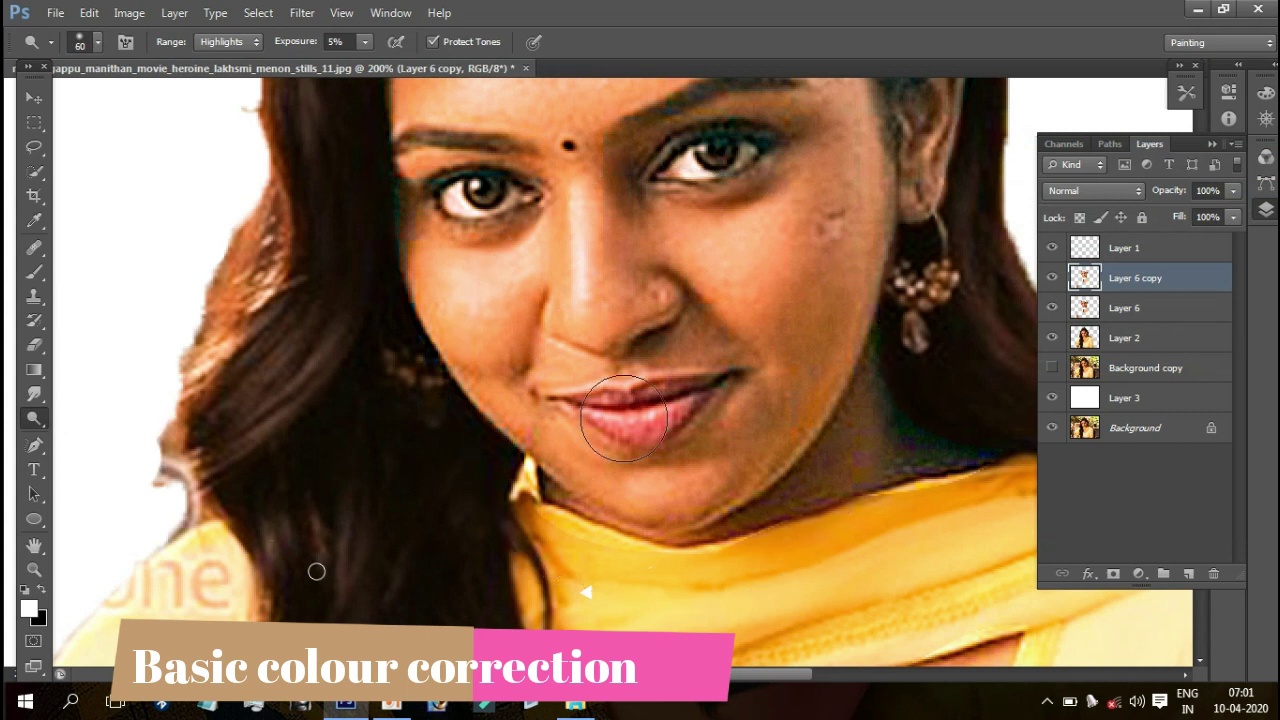
key("bracketleft")
left_click_drag(707, 375, 551, 420)
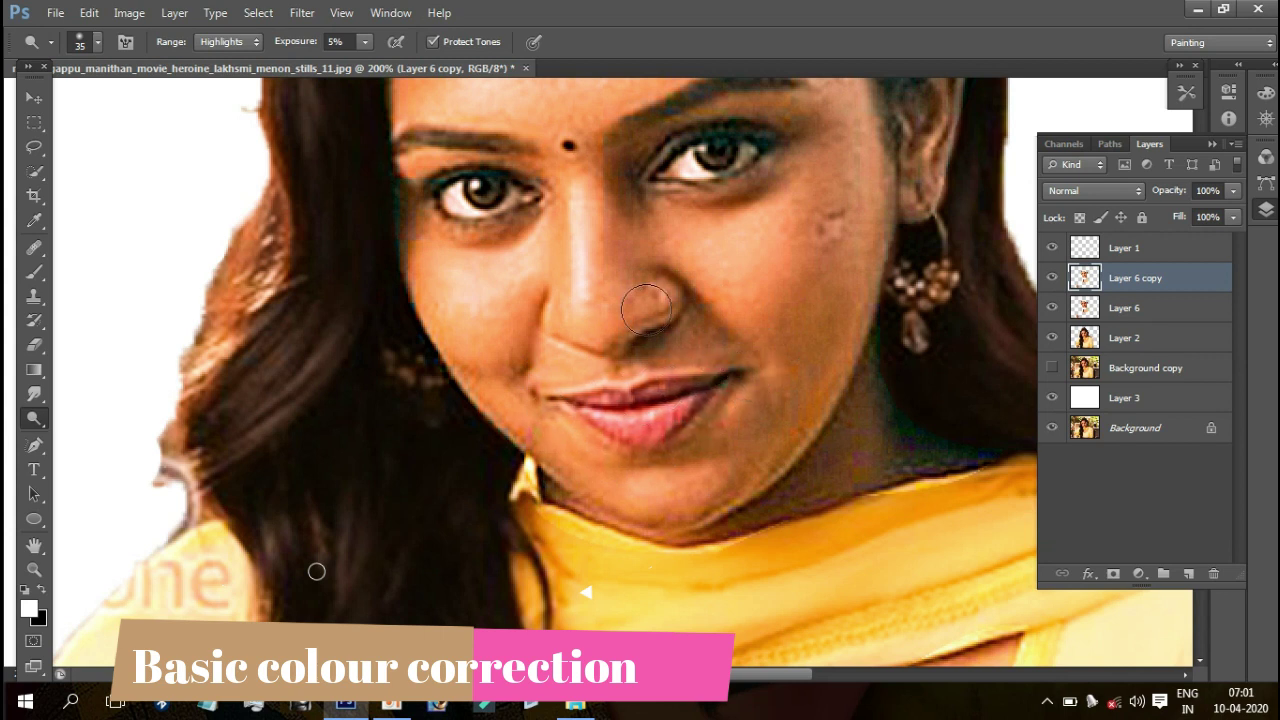
mouse_move(593, 233)
left_mouse_down()
mouse_move(770, 237)
mouse_move(765, 266)
left_mouse_up()
mouse_move(500, 338)
left_mouse_down()
mouse_move(792, 417)
mouse_move(810, 400)
mouse_move(850, 270)
mouse_move(728, 484)
mouse_move(735, 475)
mouse_move(640, 494)
left_mouse_up()
Step: Dodge the forehead and skin near the ear and hairline, raising exposure to 10%
scroll(527, 348, "up", 3)
scroll(527, 348, "up", 3)
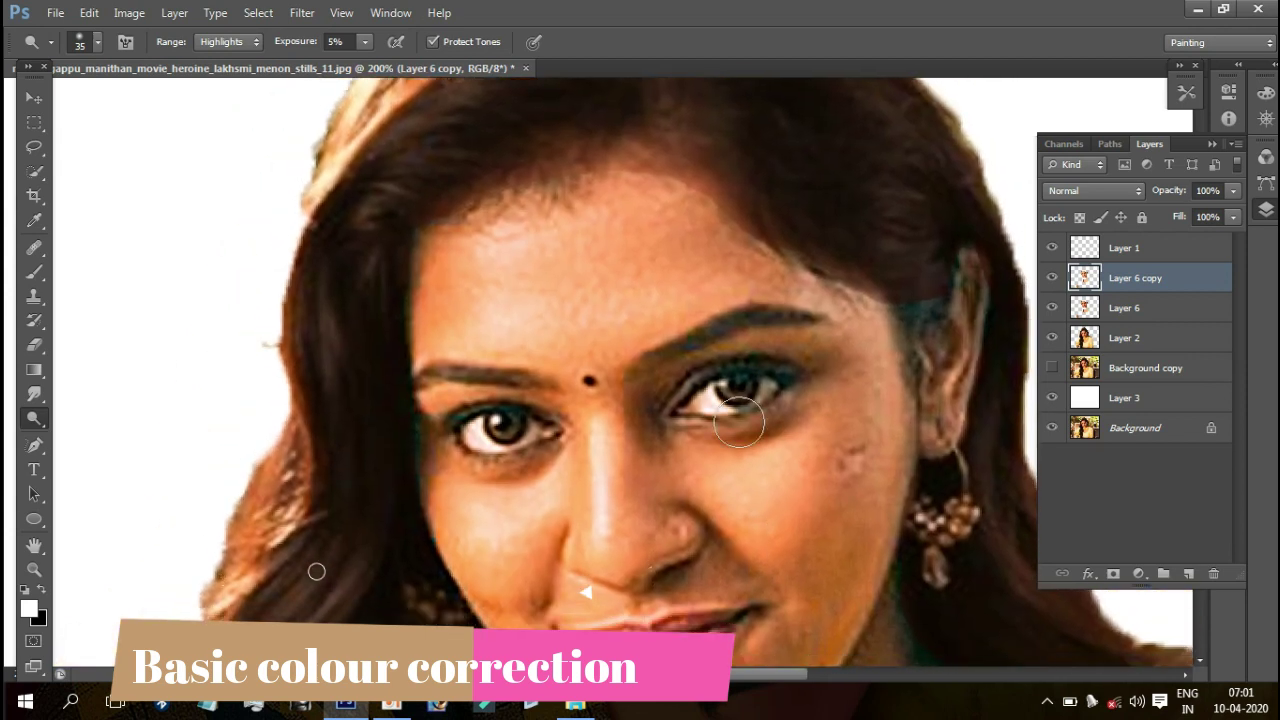
mouse_move(527, 348)
left_mouse_down()
mouse_move(494, 237)
mouse_move(725, 272)
left_mouse_up()
mouse_move(923, 328)
left_mouse_down()
mouse_move(966, 251)
mouse_move(954, 409)
mouse_move(920, 334)
mouse_move(911, 368)
mouse_move(903, 291)
mouse_move(806, 247)
mouse_move(740, 298)
left_mouse_up()
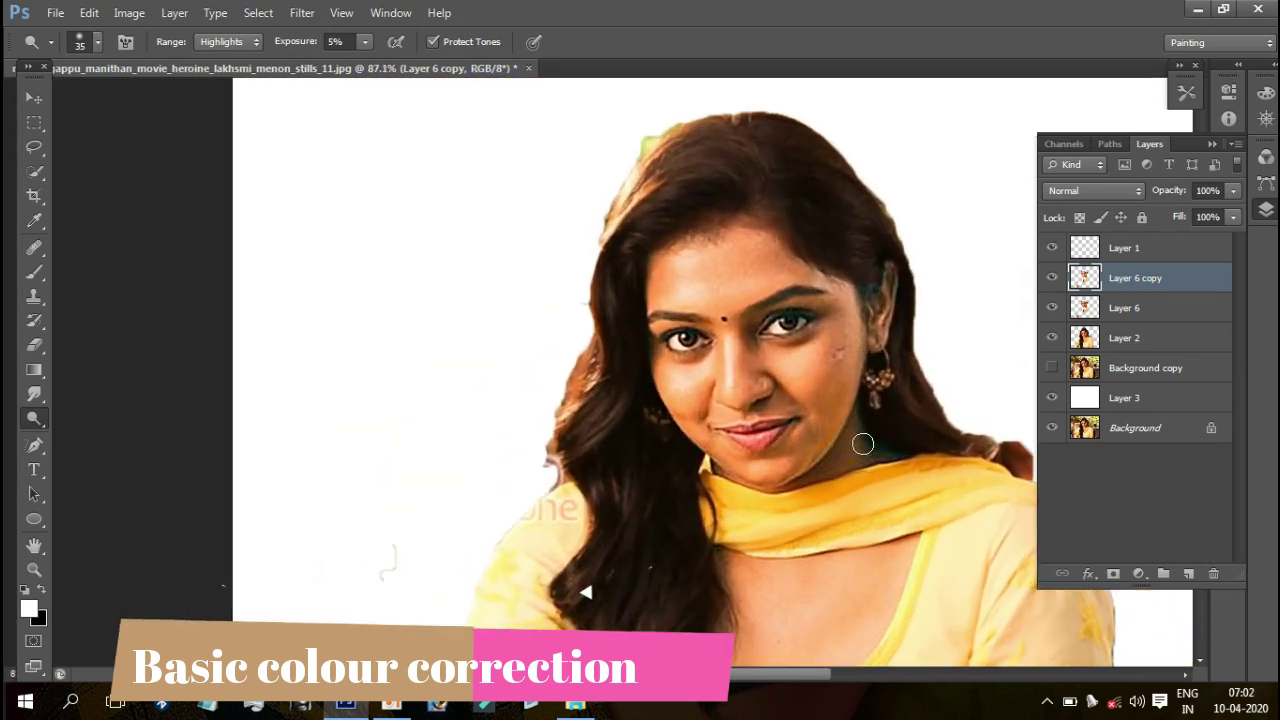
key("1")
key("ctrl+0")
left_click_drag(569, 451, 680, 480)
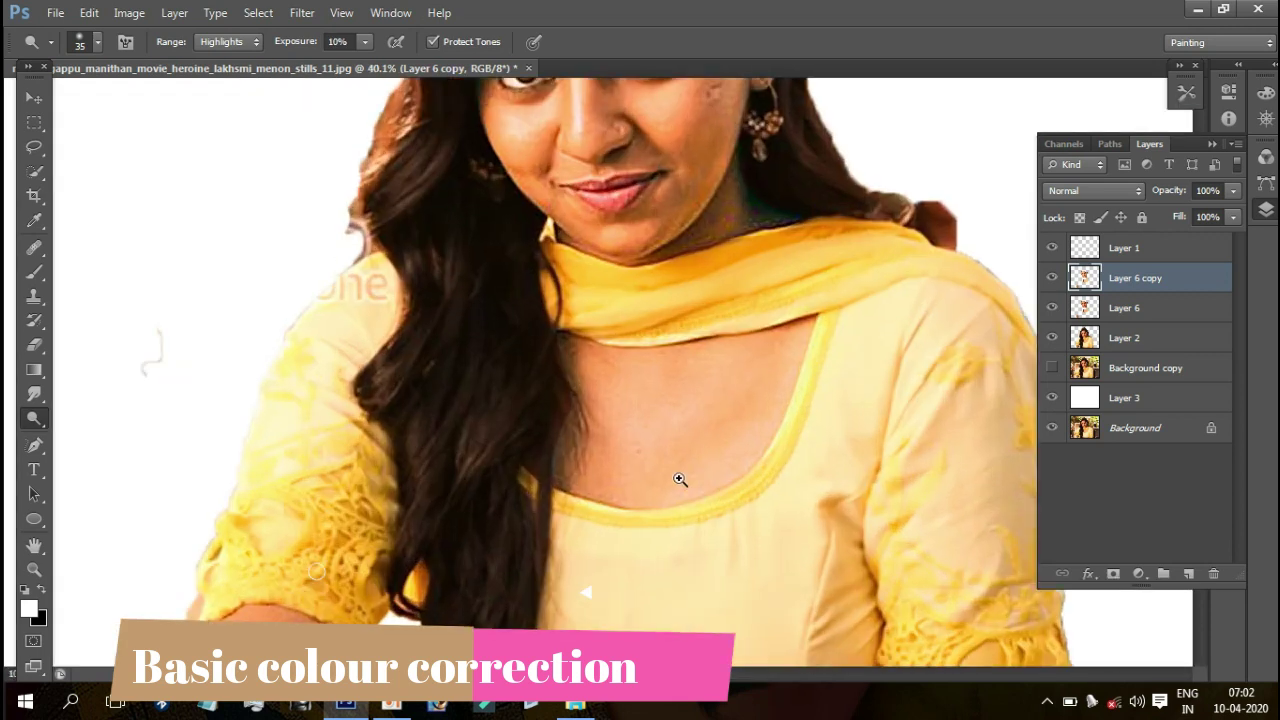
mouse_move(789, 321)
left_mouse_down()
mouse_move(557, 342)
mouse_move(580, 337)
left_mouse_up()
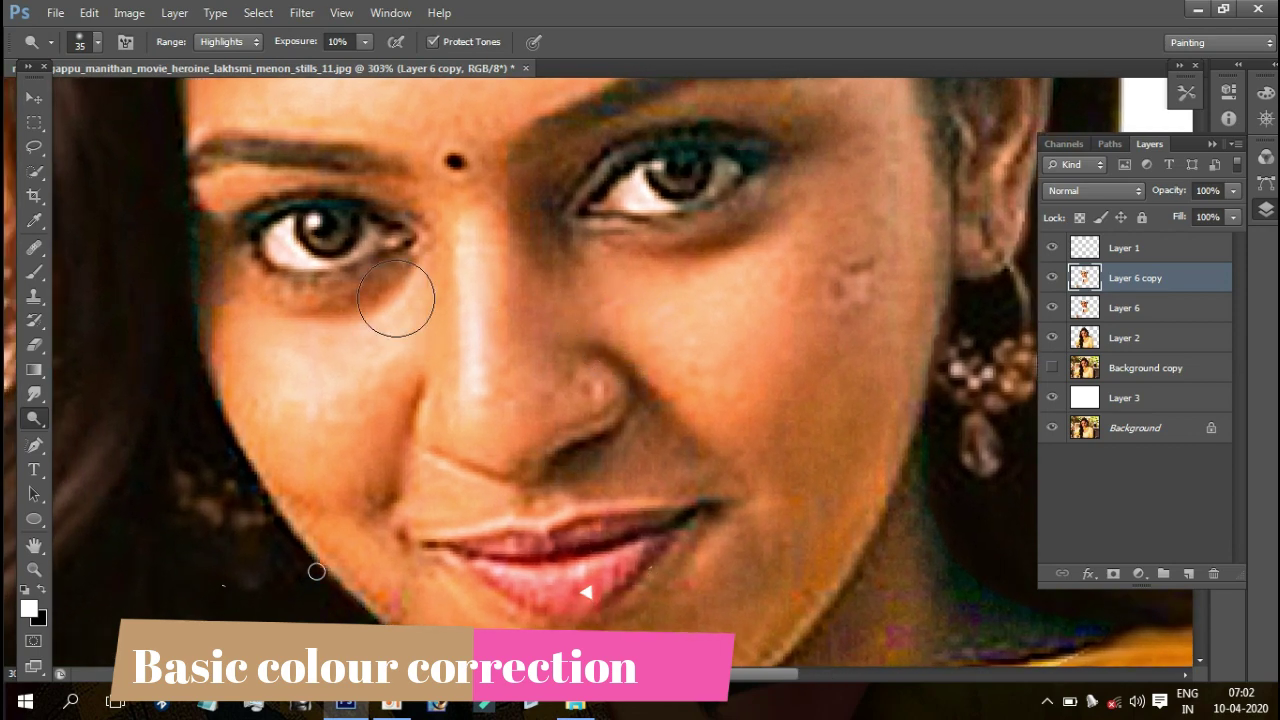
Step: Switch to the Brush tool and review the brush settings panel
left_click(45, 268)
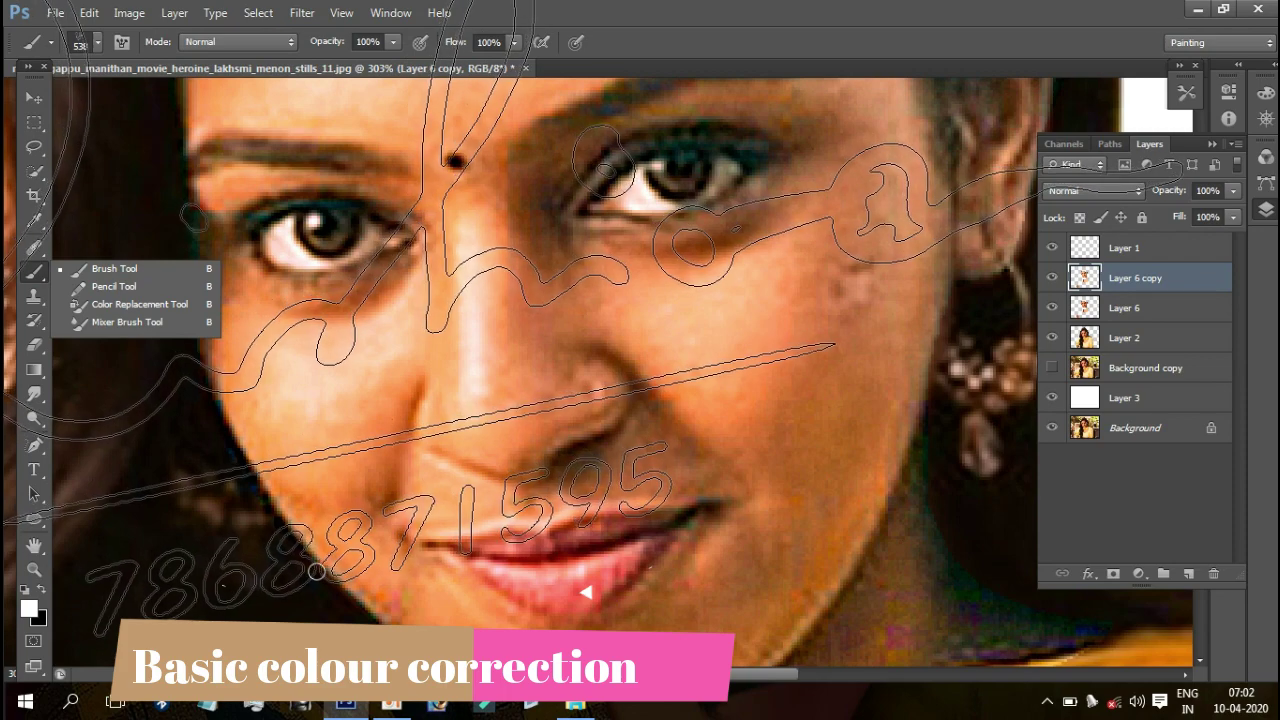
key("F5")
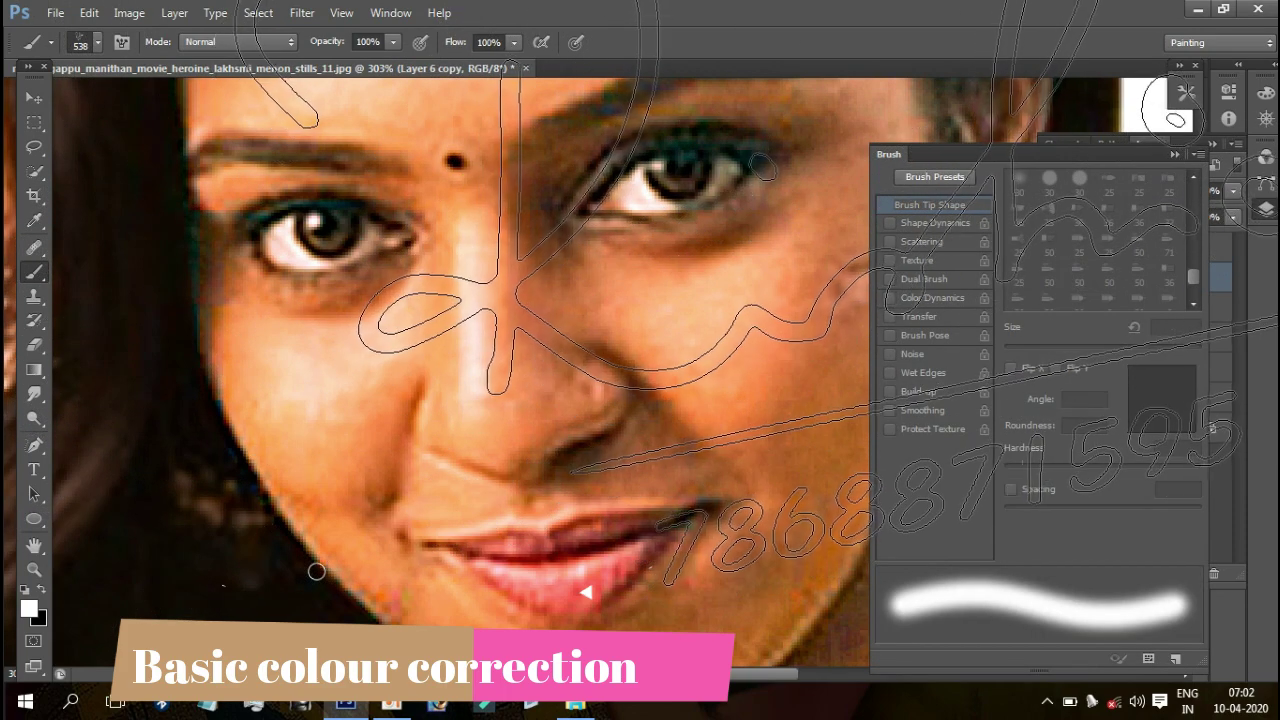
key("F5")
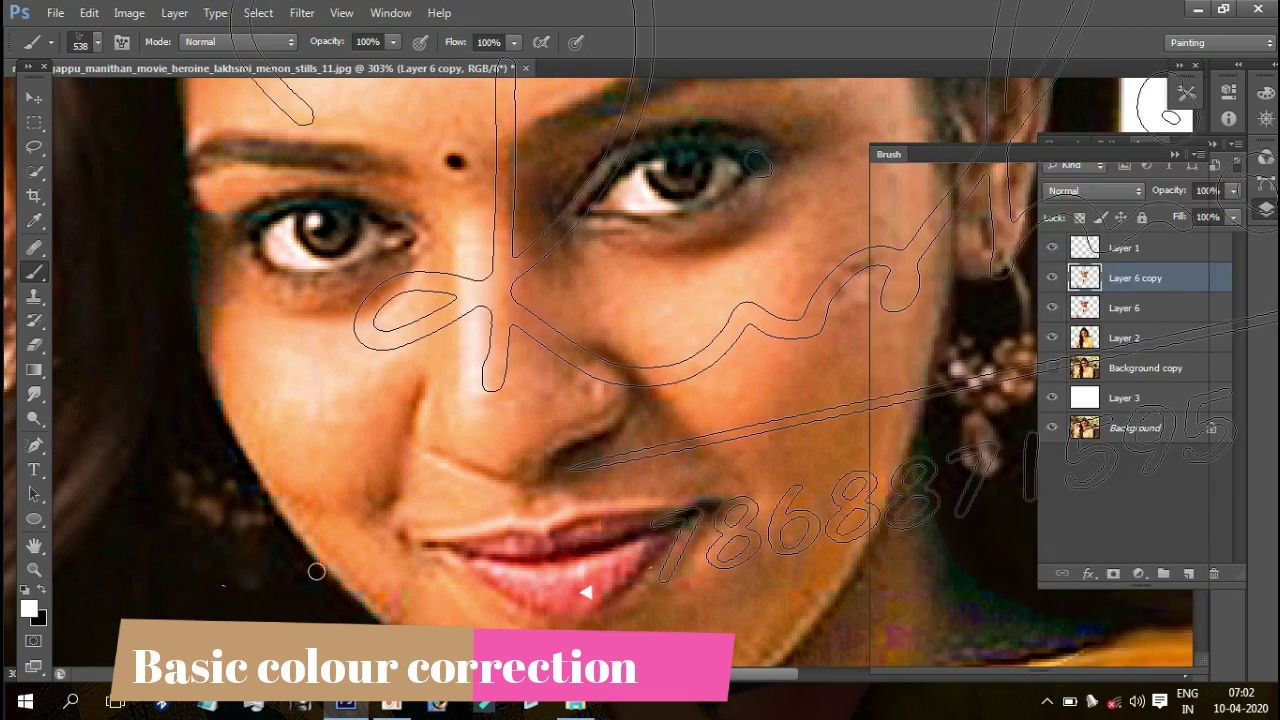
key("h")
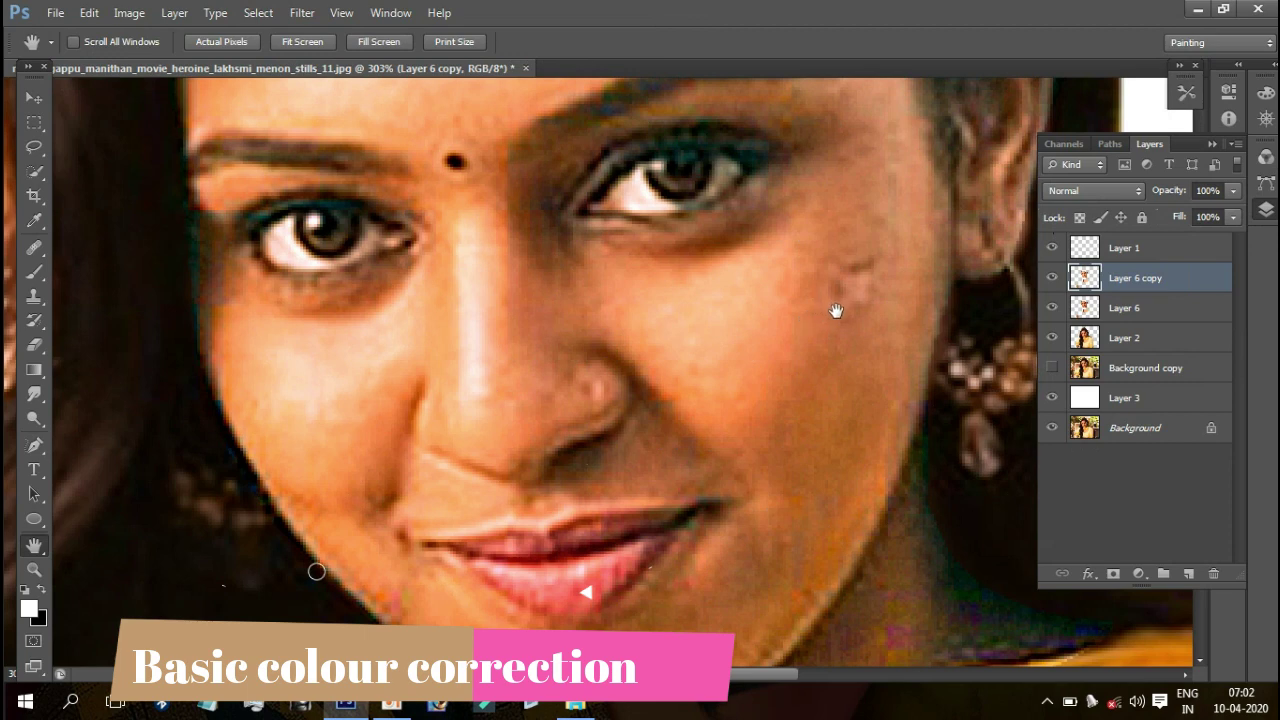
key("b")
key("F5")
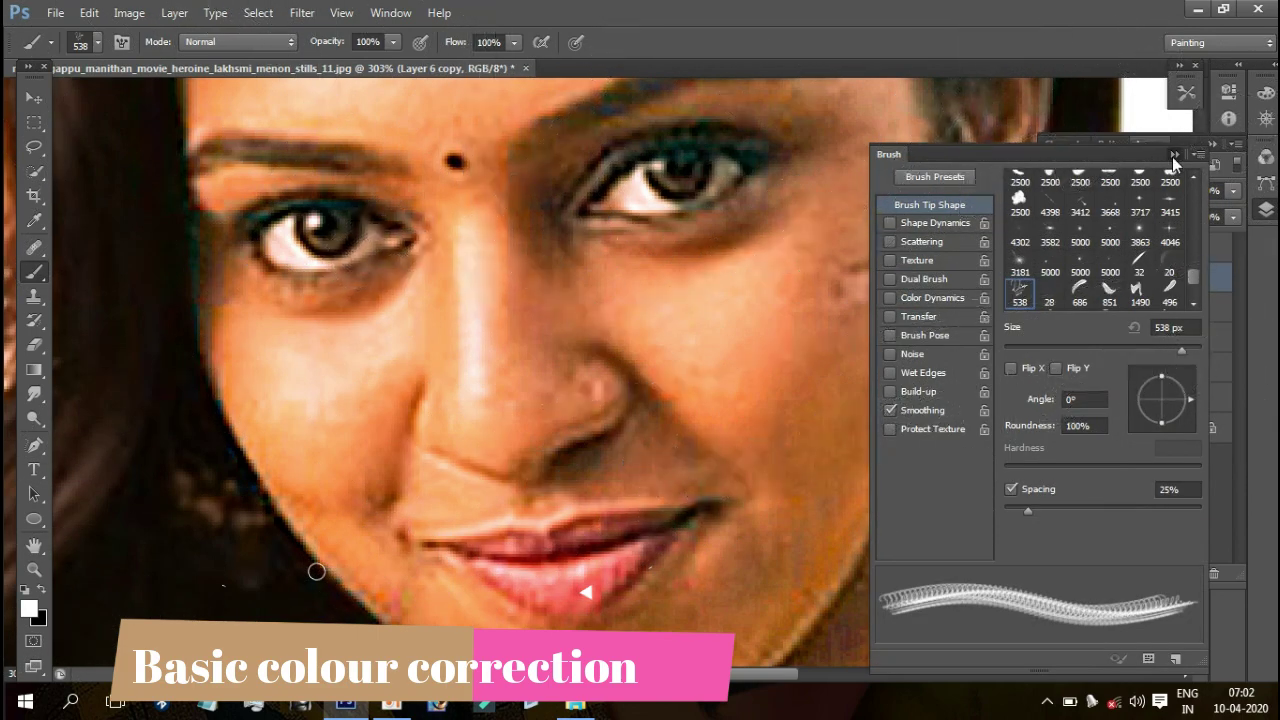
left_click(1174, 156)
Step: Load the saved colour brush preset (53% opacity, 55% flow) and target Layer 1
left_click(1185, 93)
left_click(1048, 169)
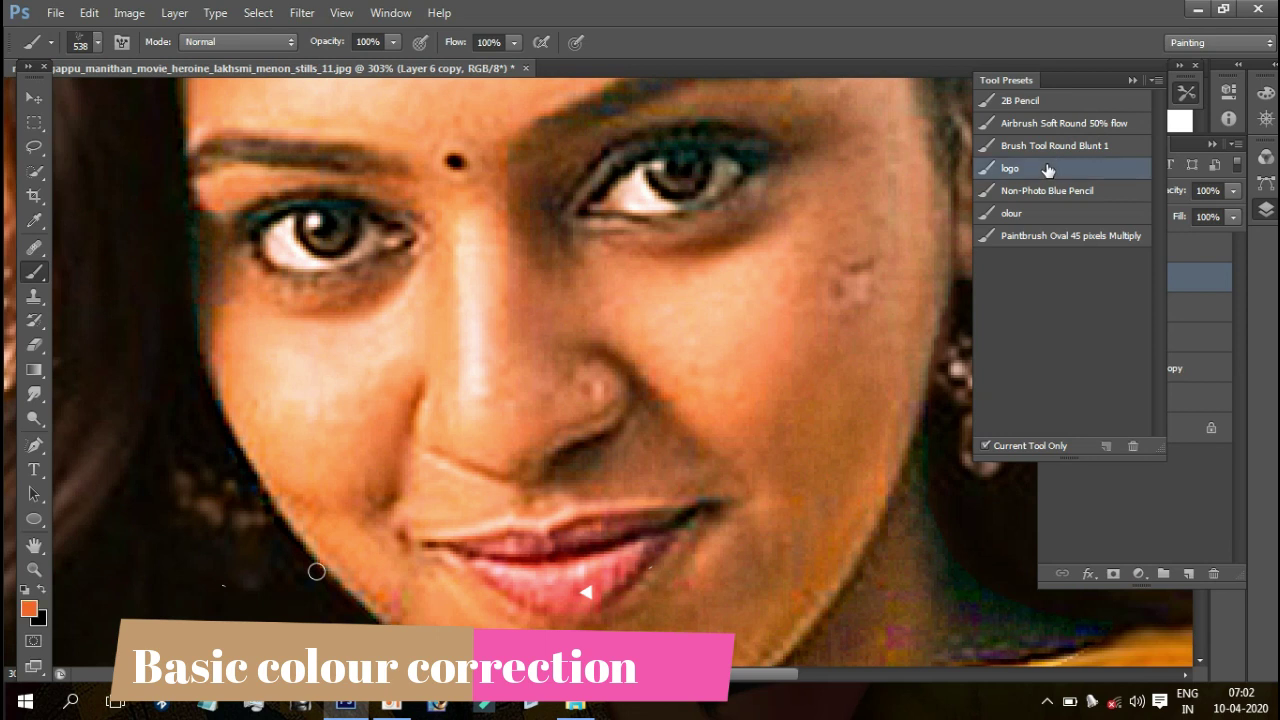
left_click(1020, 216)
left_click(1133, 80)
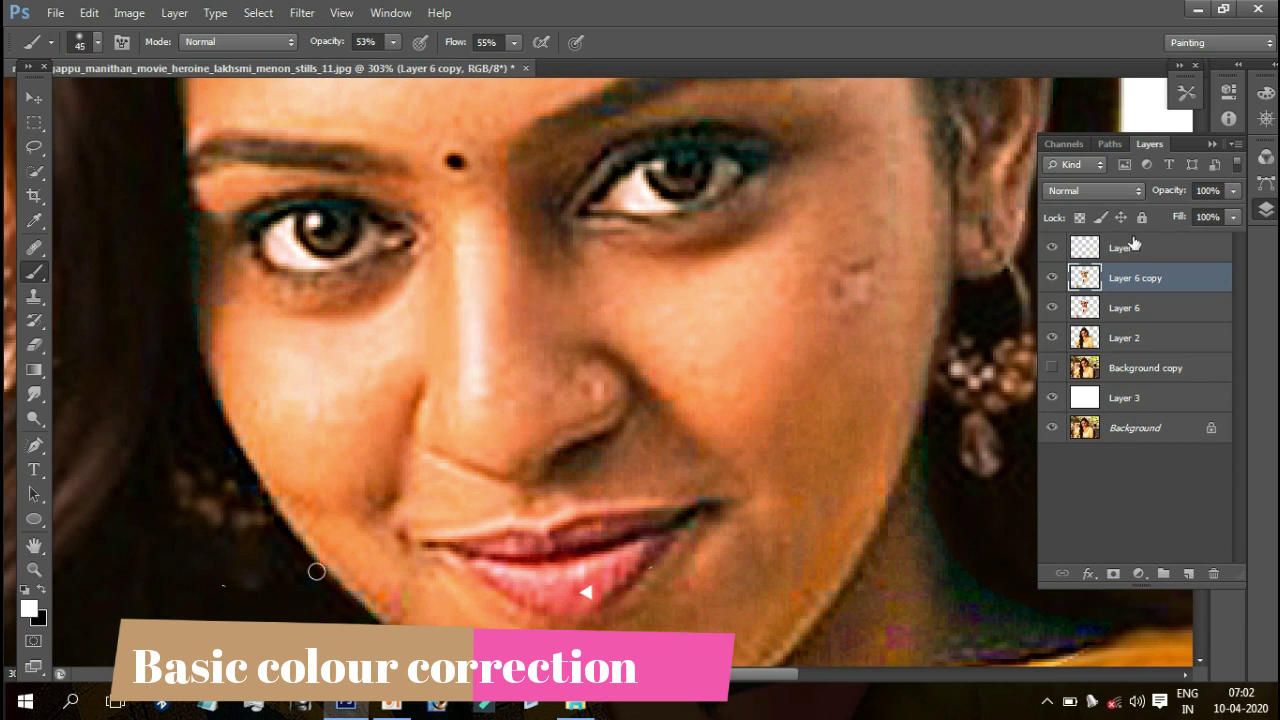
left_click(1130, 247)
left_click(1107, 191)
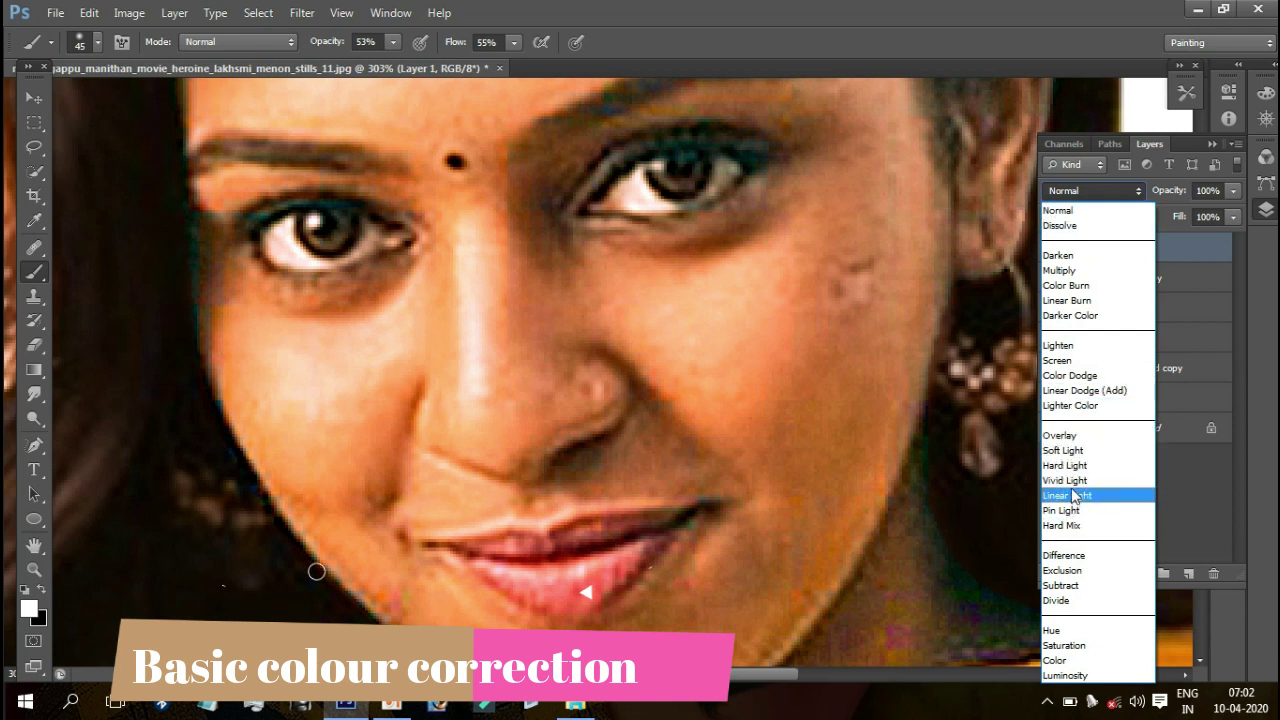
Step: Set Layer 1 to Vivid Light and float the expanded Color panel onto the workspace
left_click(1066, 481)
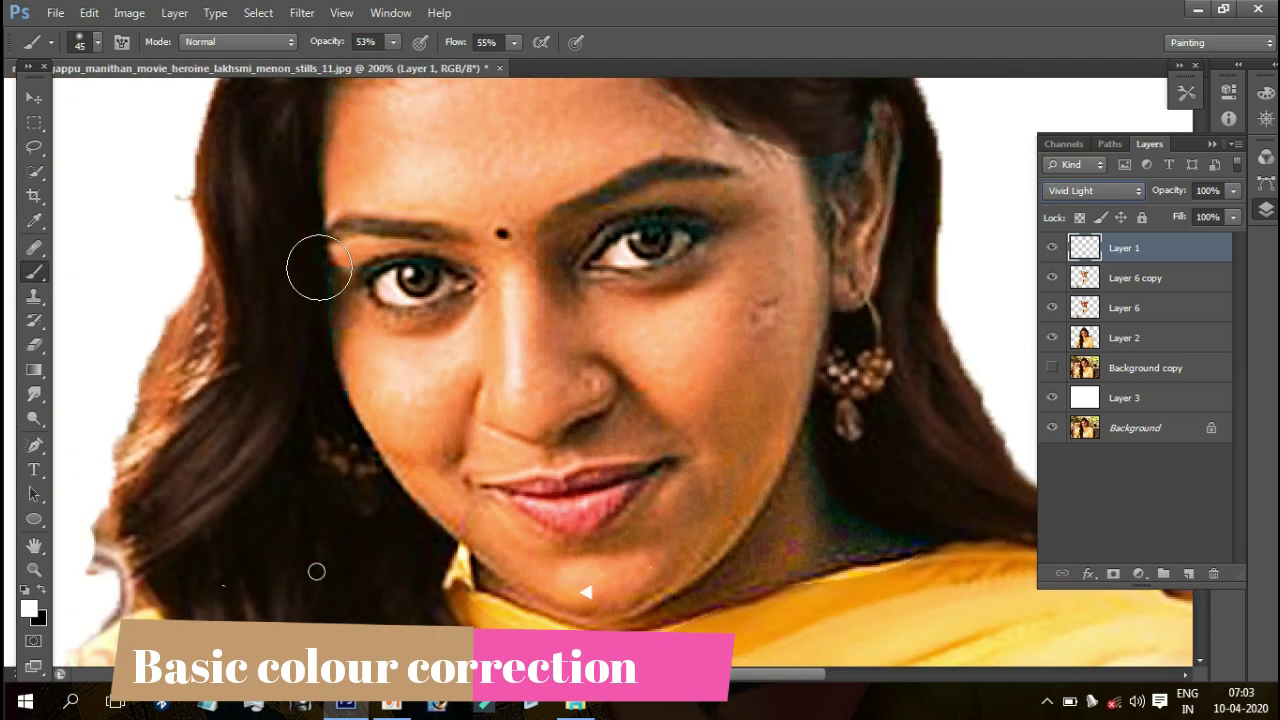
mouse_move(373, 268)
left_mouse_down()
mouse_move(450, 272)
mouse_move(454, 349)
left_mouse_up()
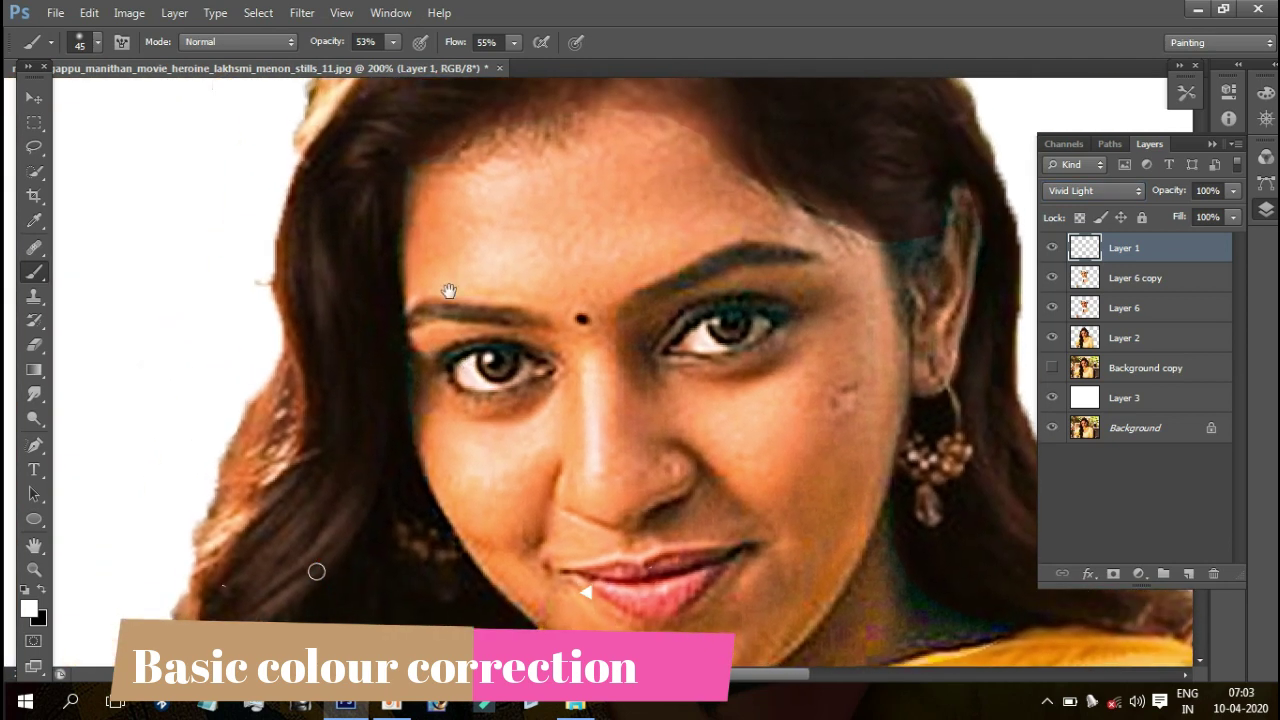
left_click_drag(1265, 95, 280, 184)
left_click(273, 182)
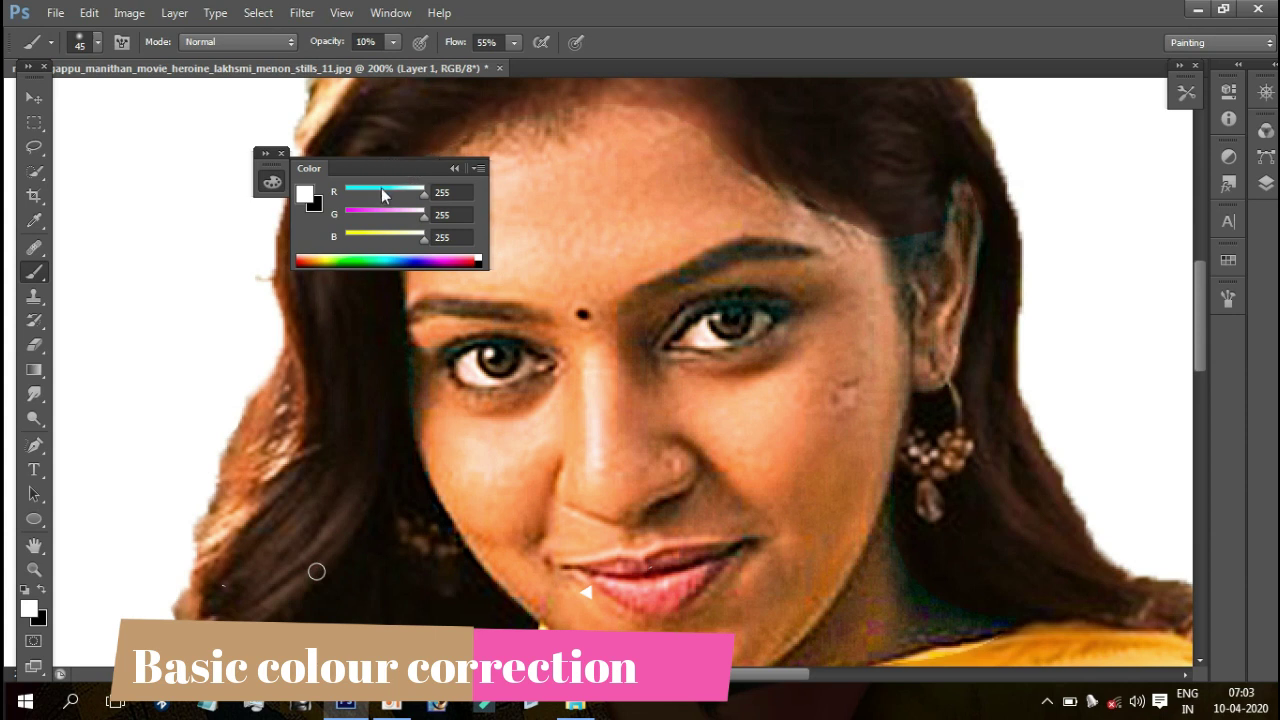
Step: Paint a faint magenta glaze on the forehead with a larger brush at 29% flow
left_click_drag(372, 213, 357, 213)
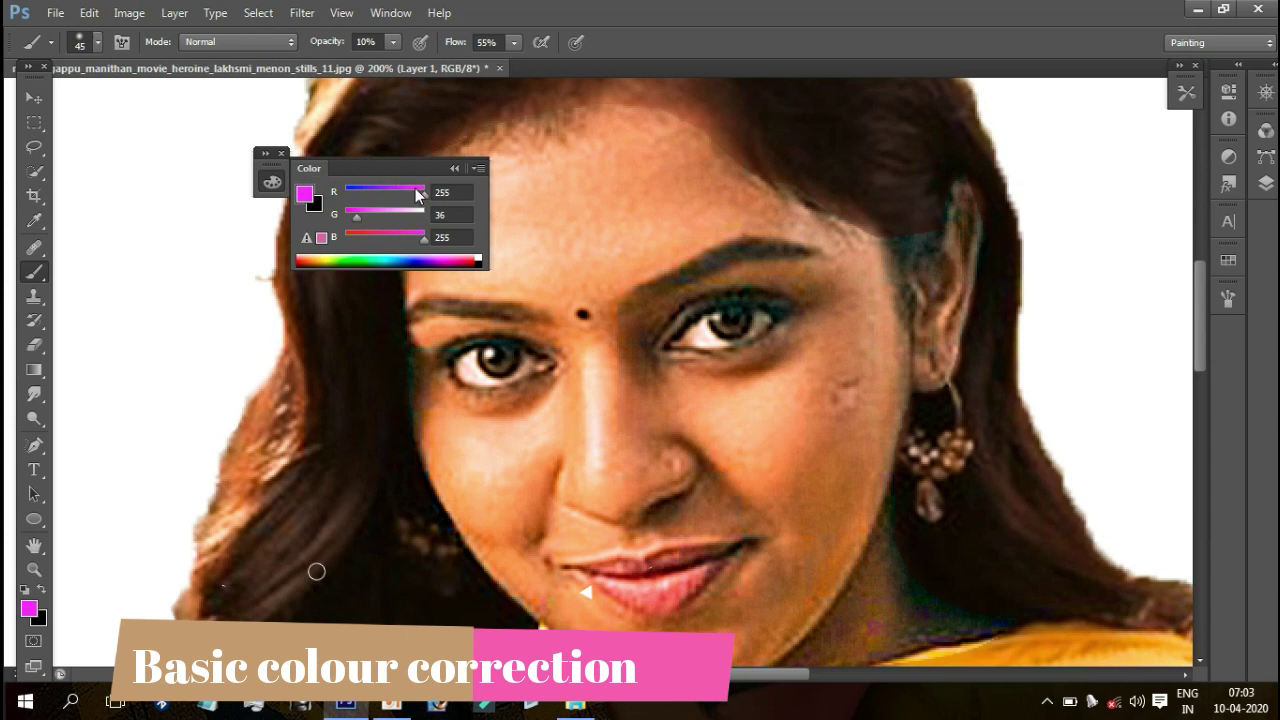
left_click_drag(577, 214, 591, 243)
key("bracketright")
key("bracketright")
key("bracketright")
key("bracketright")
left_click(514, 43)
left_click_drag(493, 67, 490, 62)
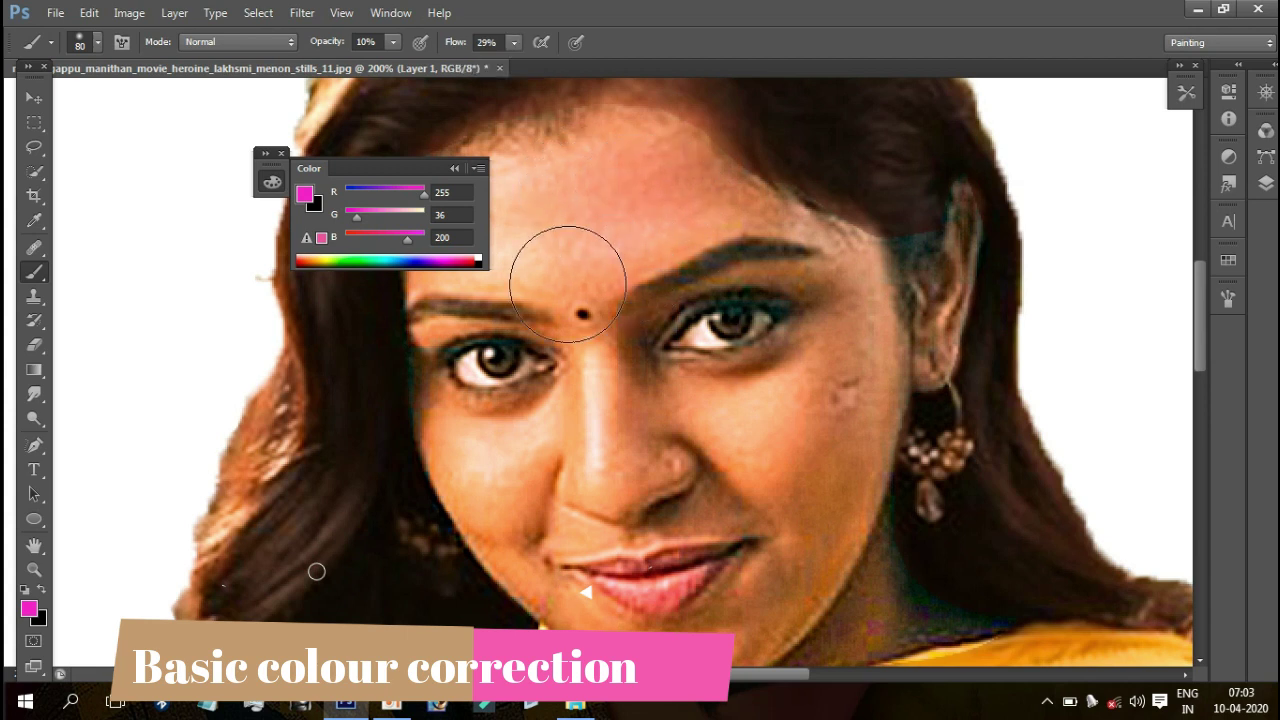
Step: Reframe the face and shift the paint colour from orange to pink (R255, G100, B155)
key("ctrl+minus")
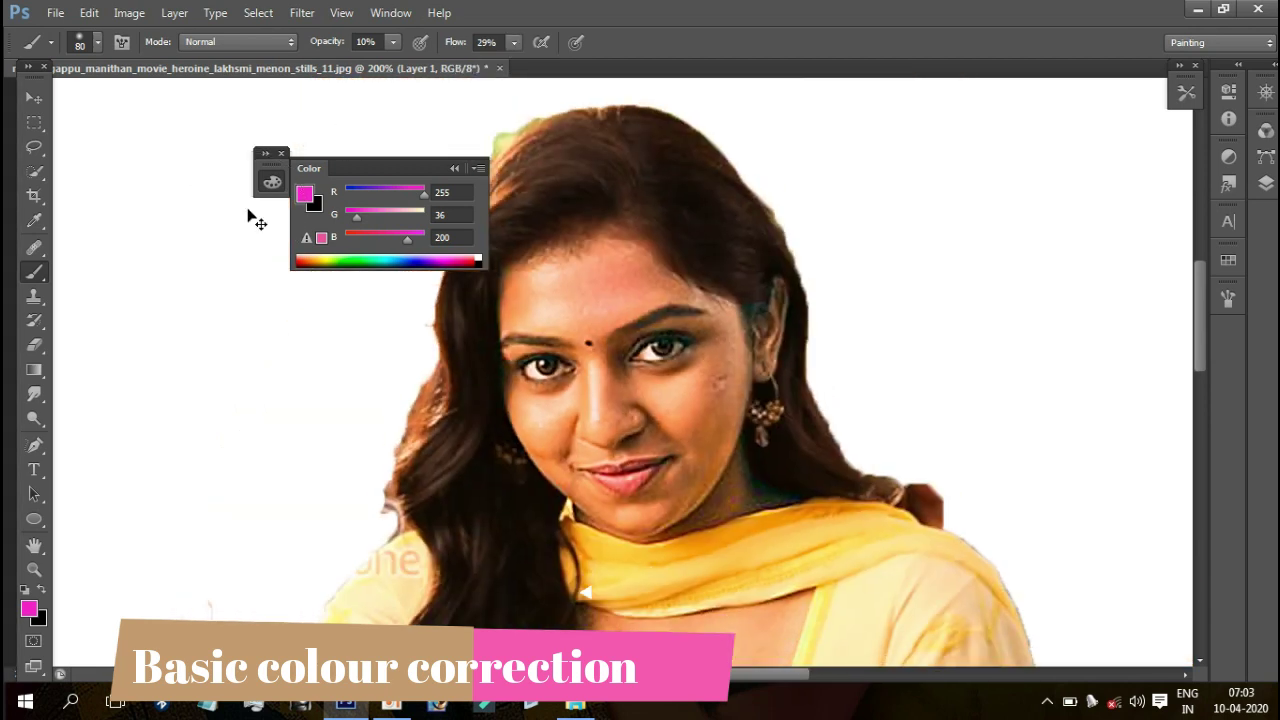
left_click_drag(604, 281, 665, 282)
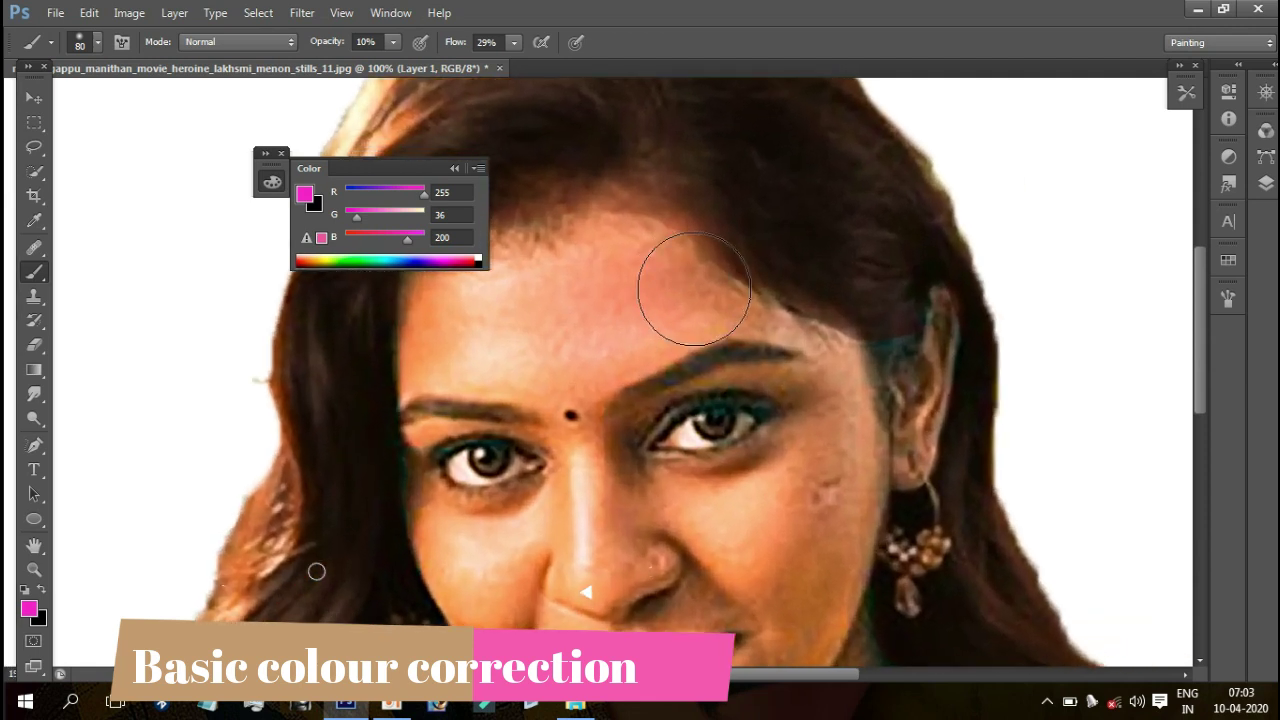
left_click_drag(876, 344, 851, 391)
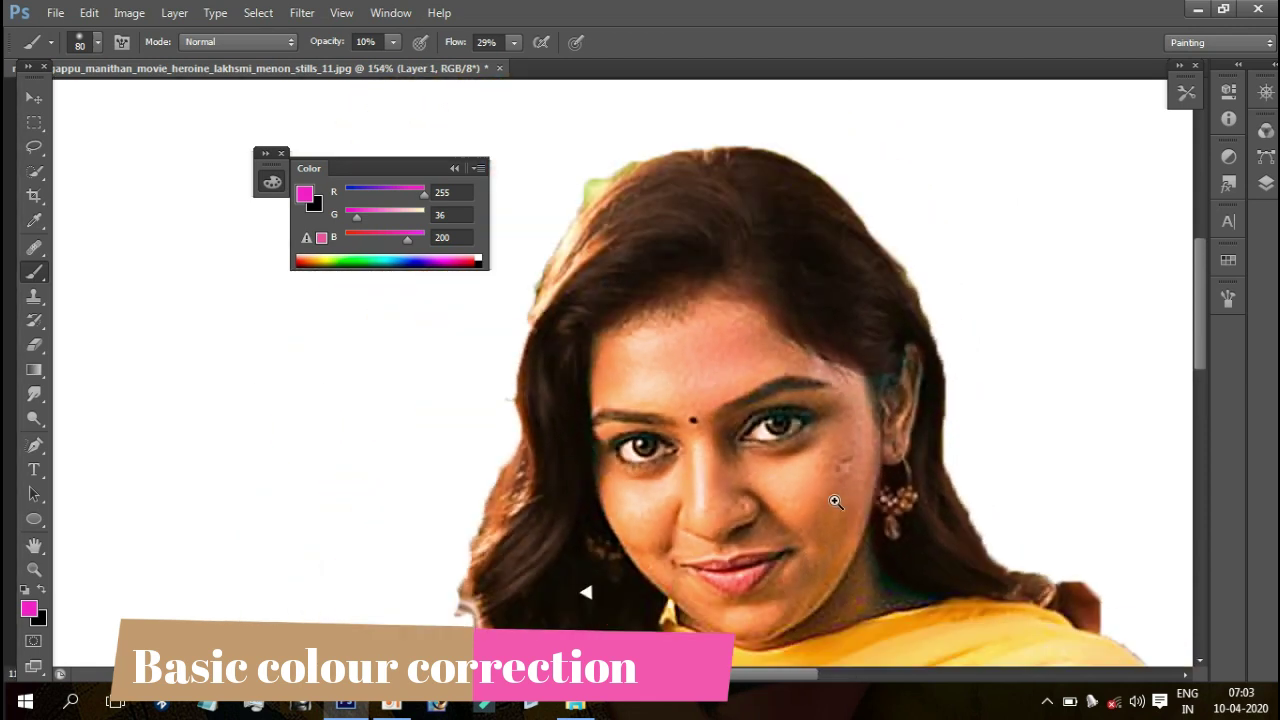
left_click_drag(835, 501, 843, 495)
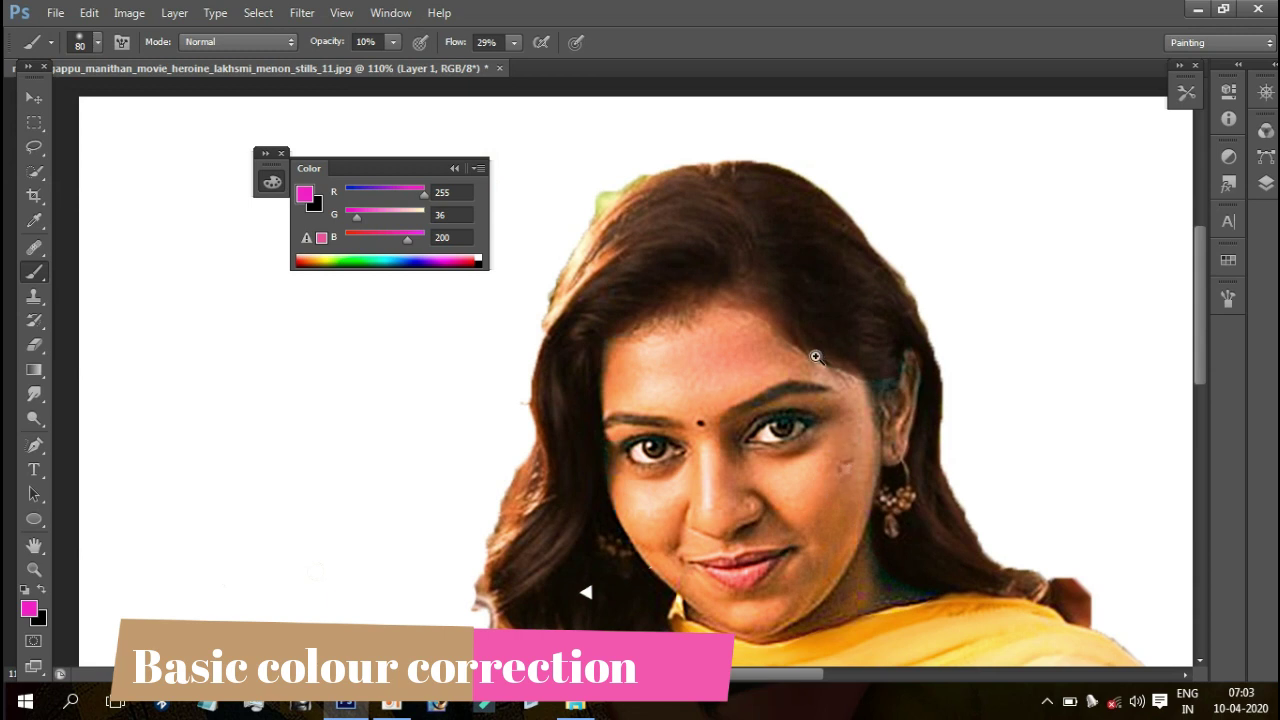
left_click_drag(813, 358, 851, 366)
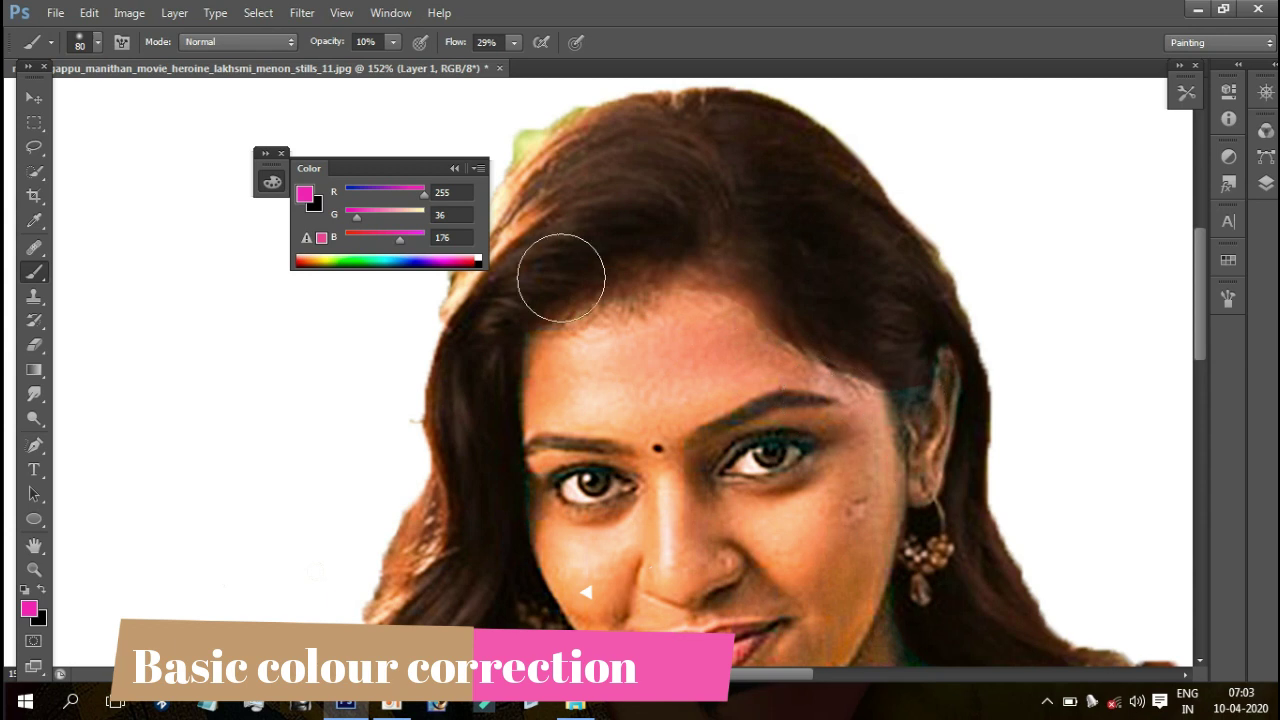
left_click_drag(367, 240, 402, 216)
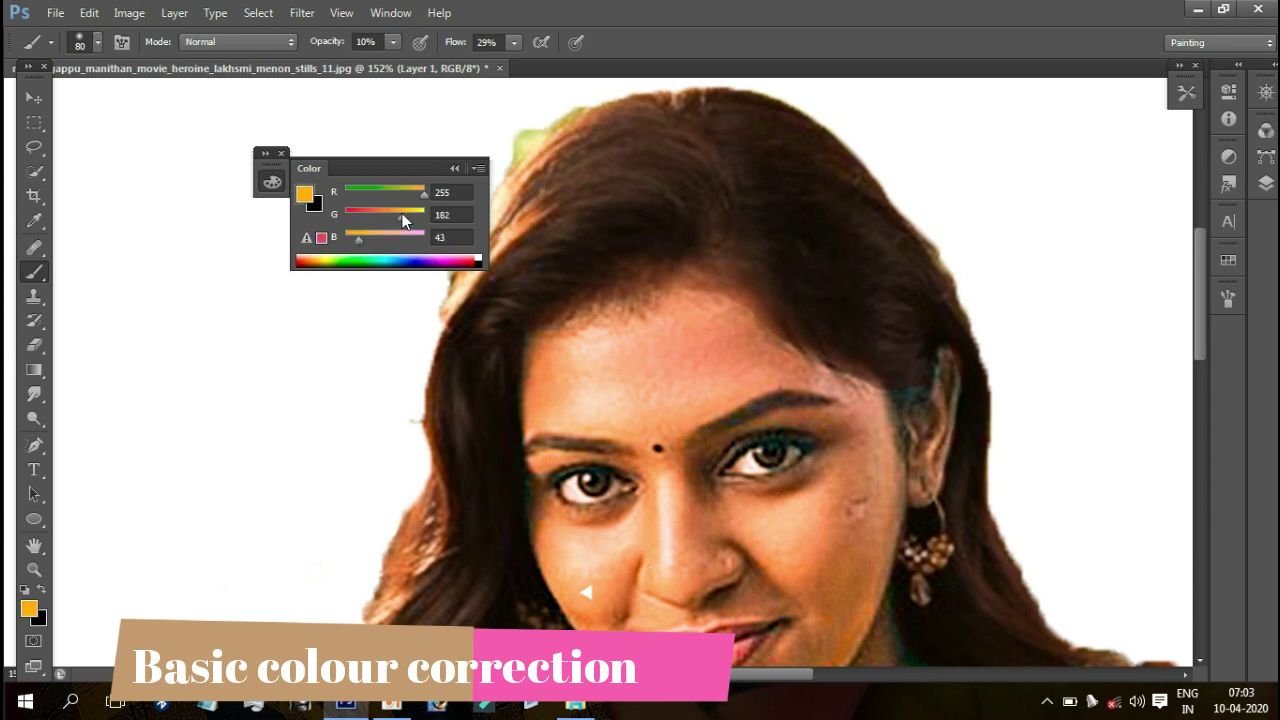
left_click_drag(612, 307, 575, 310)
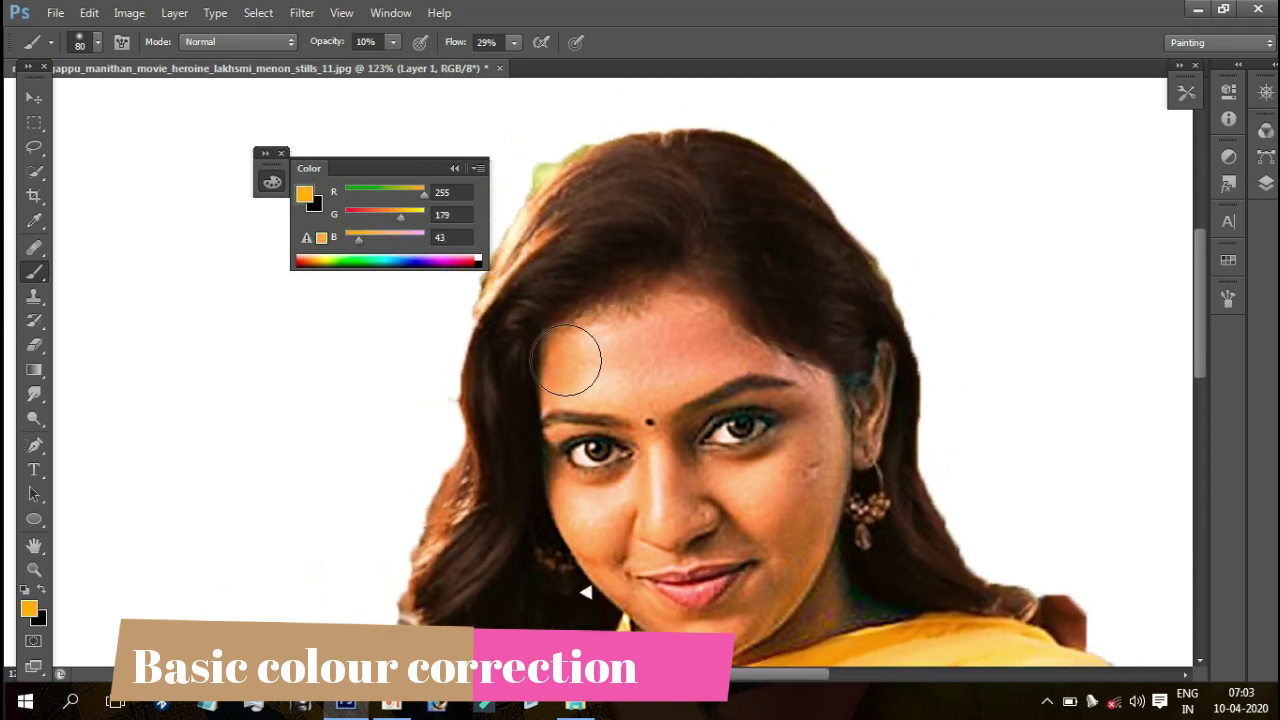
left_click_drag(596, 543, 586, 386)
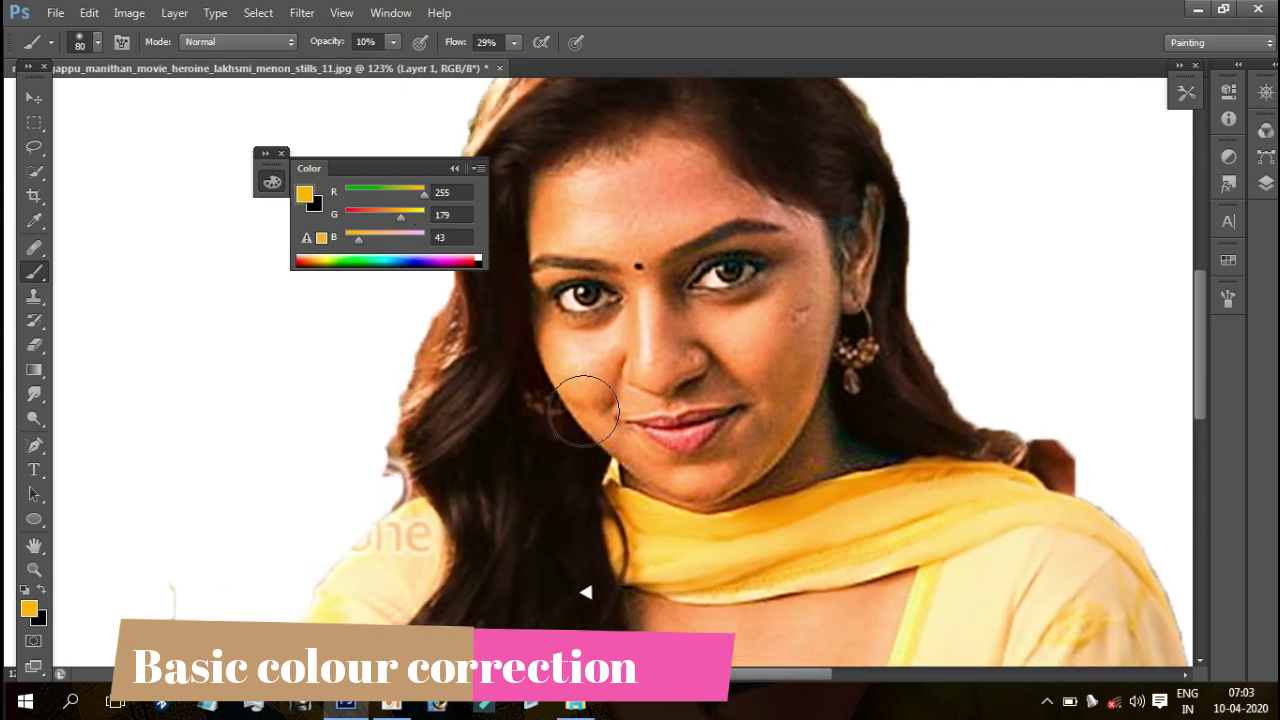
left_click_drag(629, 466, 646, 349)
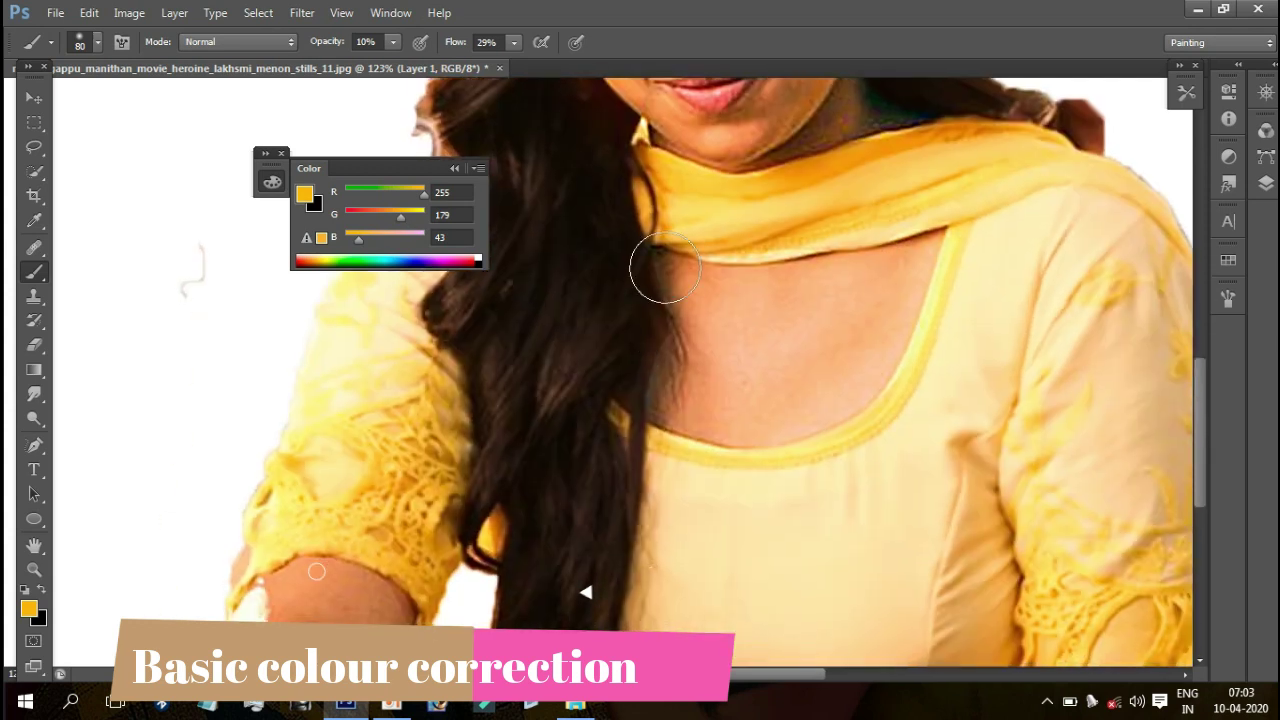
left_click_drag(886, 354, 751, 486)
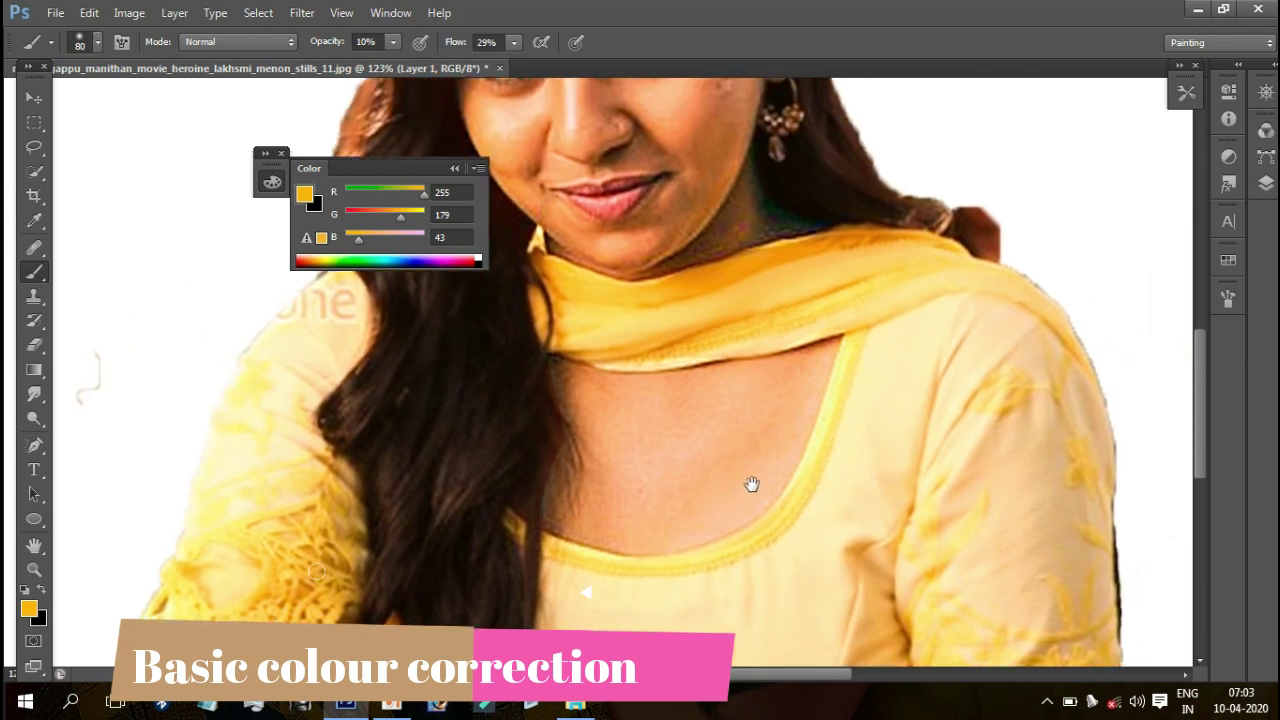
left_click(376, 211)
left_click(393, 235)
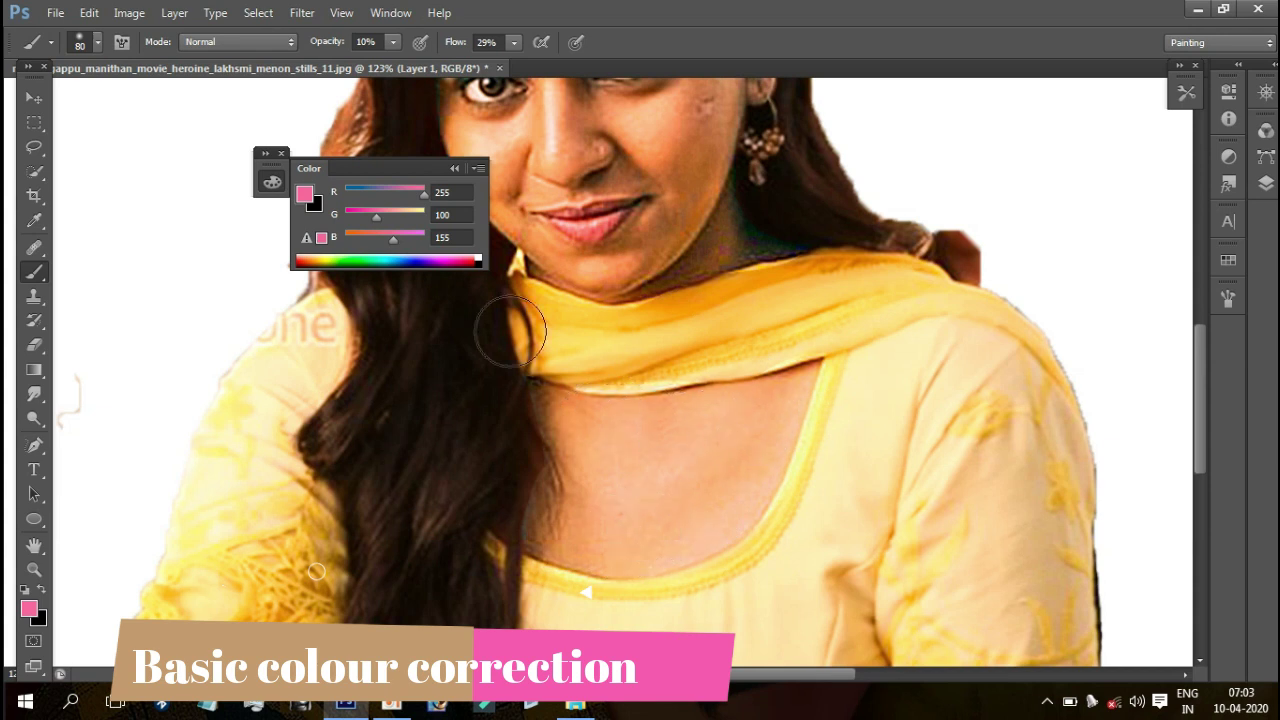
Step: Shift the colour toward magenta and glaze over the cheek blemish
left_click(353, 220)
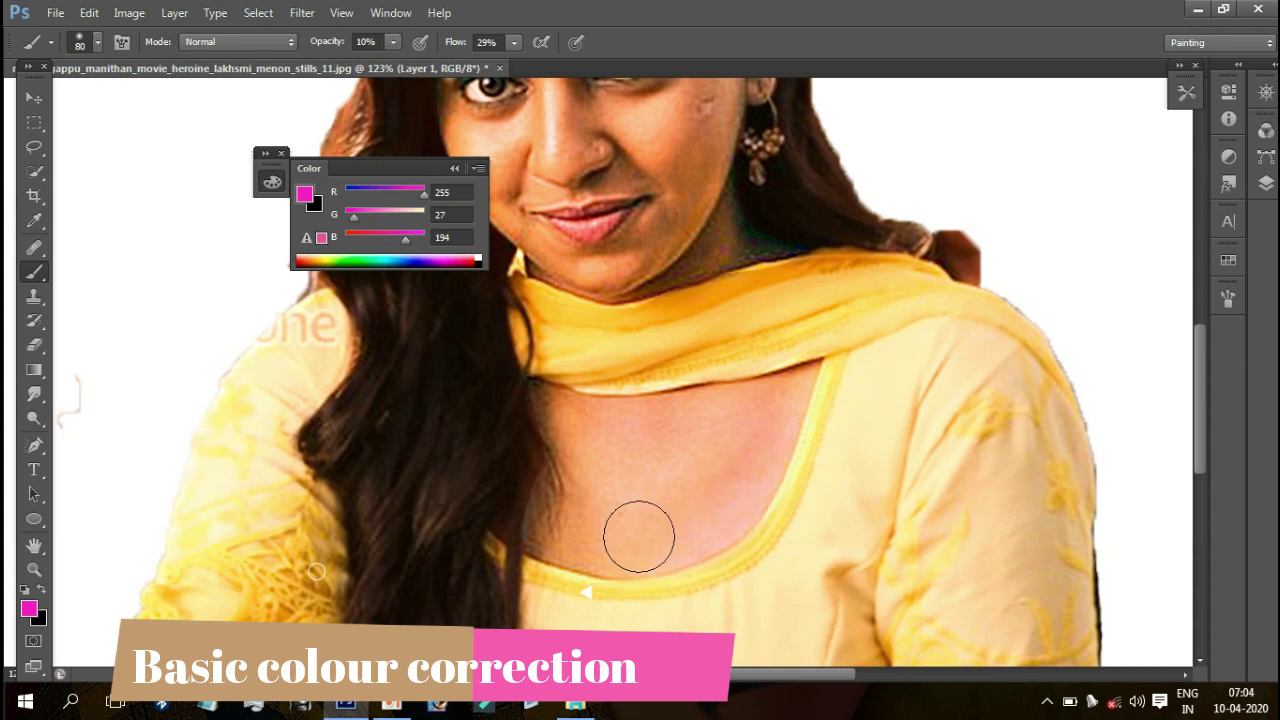
scroll(676, 457, "up", 3)
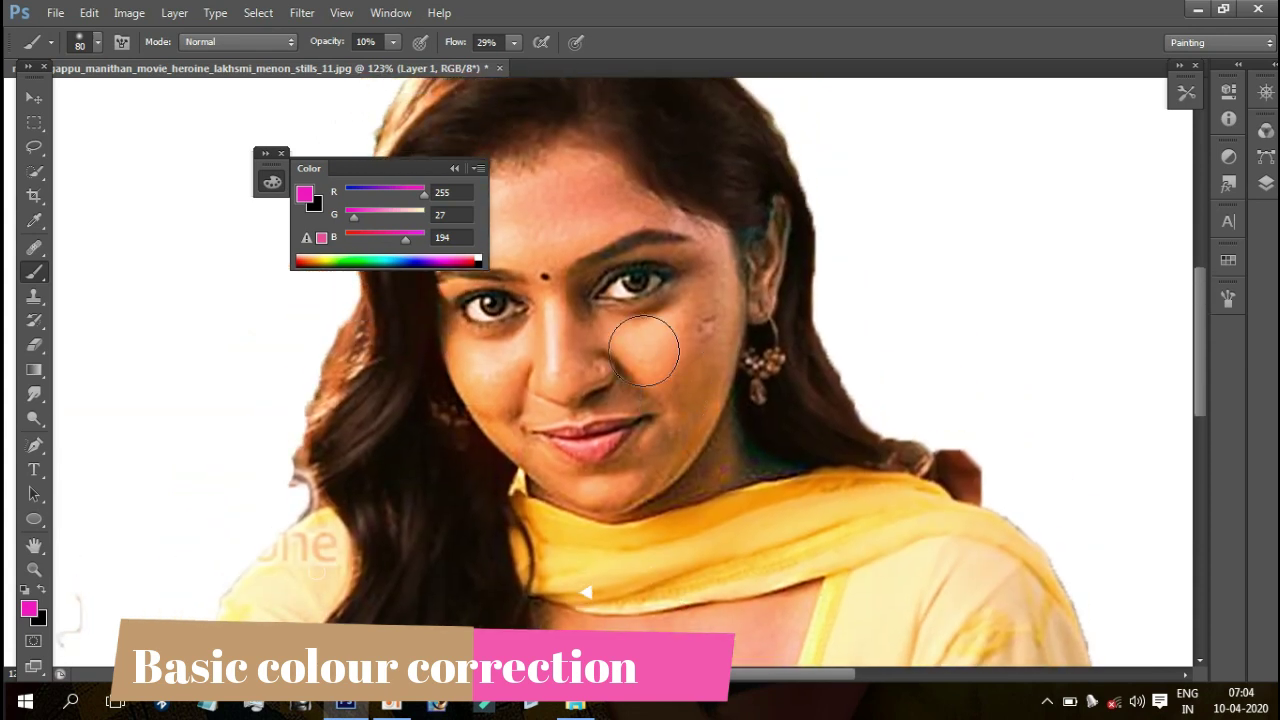
left_click_drag(700, 305, 710, 330)
scroll(655, 320, "down", 3)
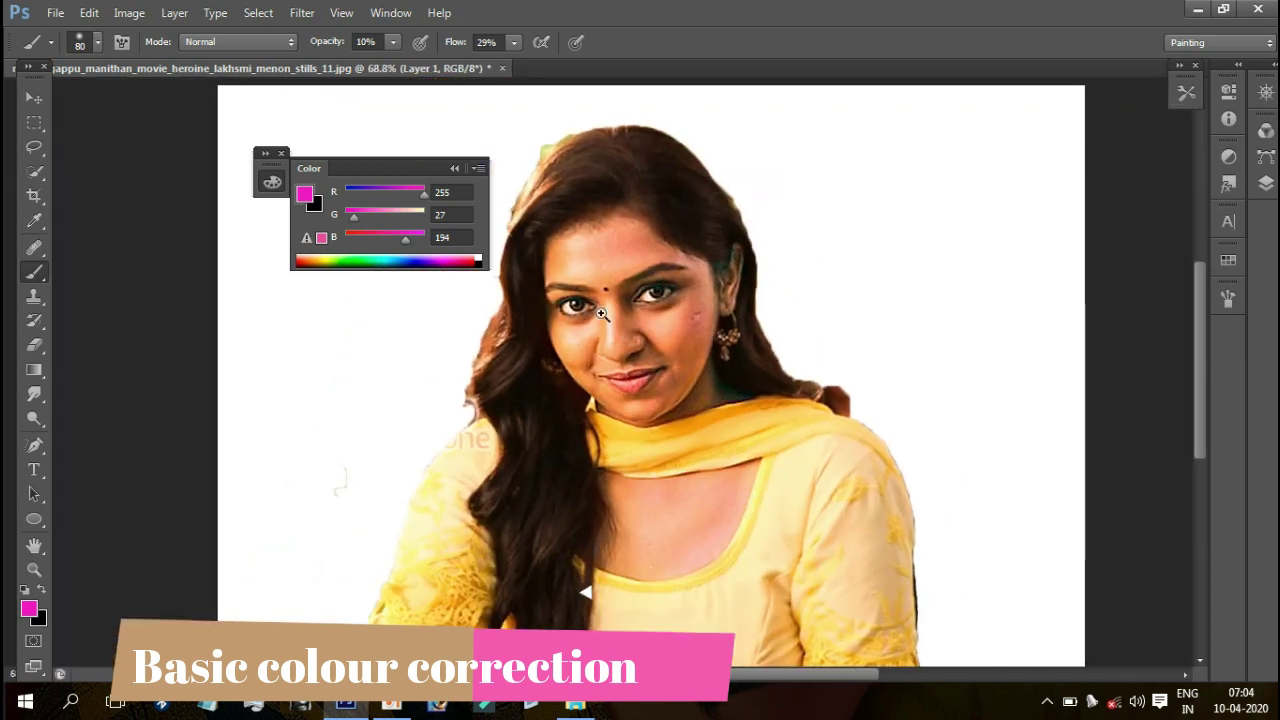
scroll(601, 314, "up", 2)
scroll(657, 320, "up", 2)
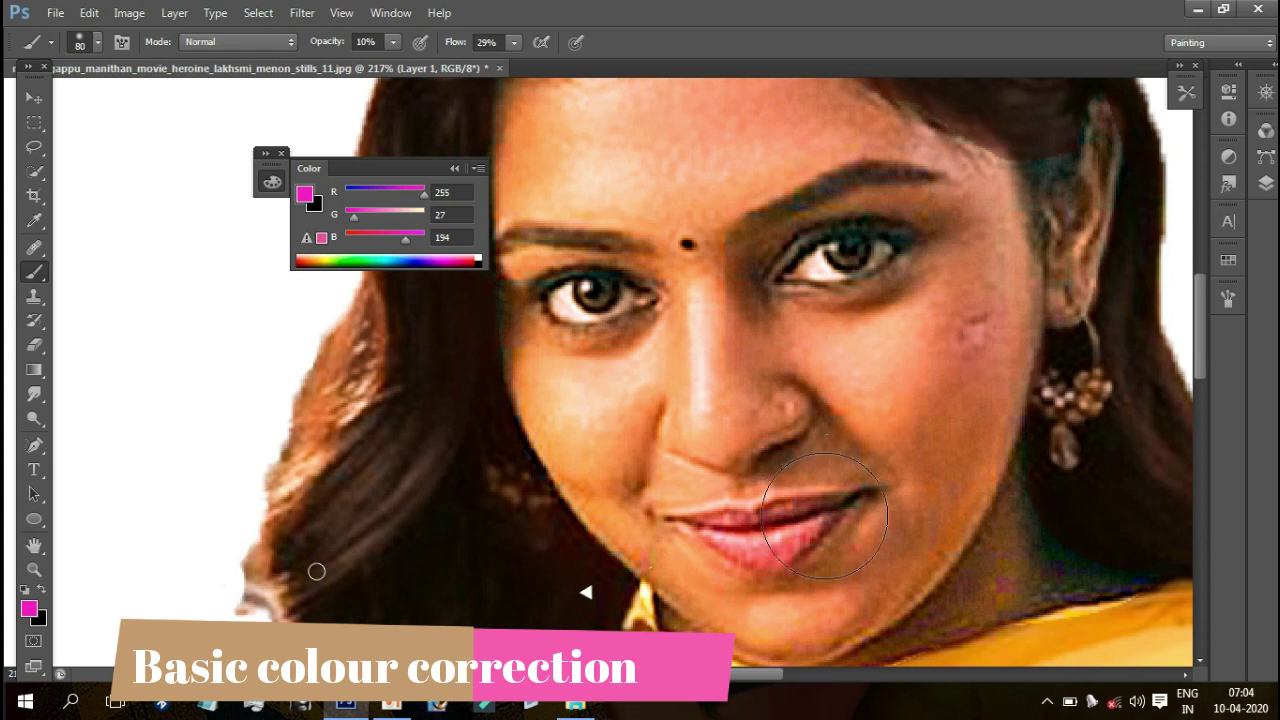
left_click_drag(870, 505, 880, 408)
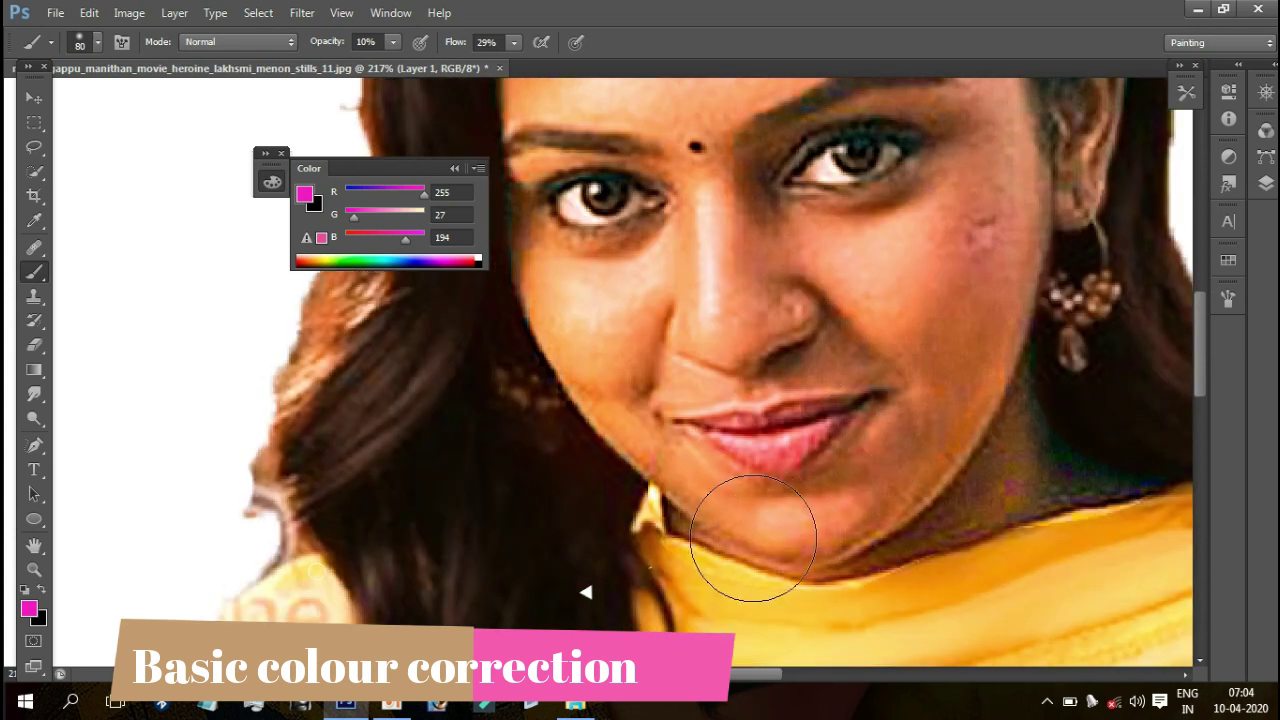
left_click_drag(854, 435, 698, 604)
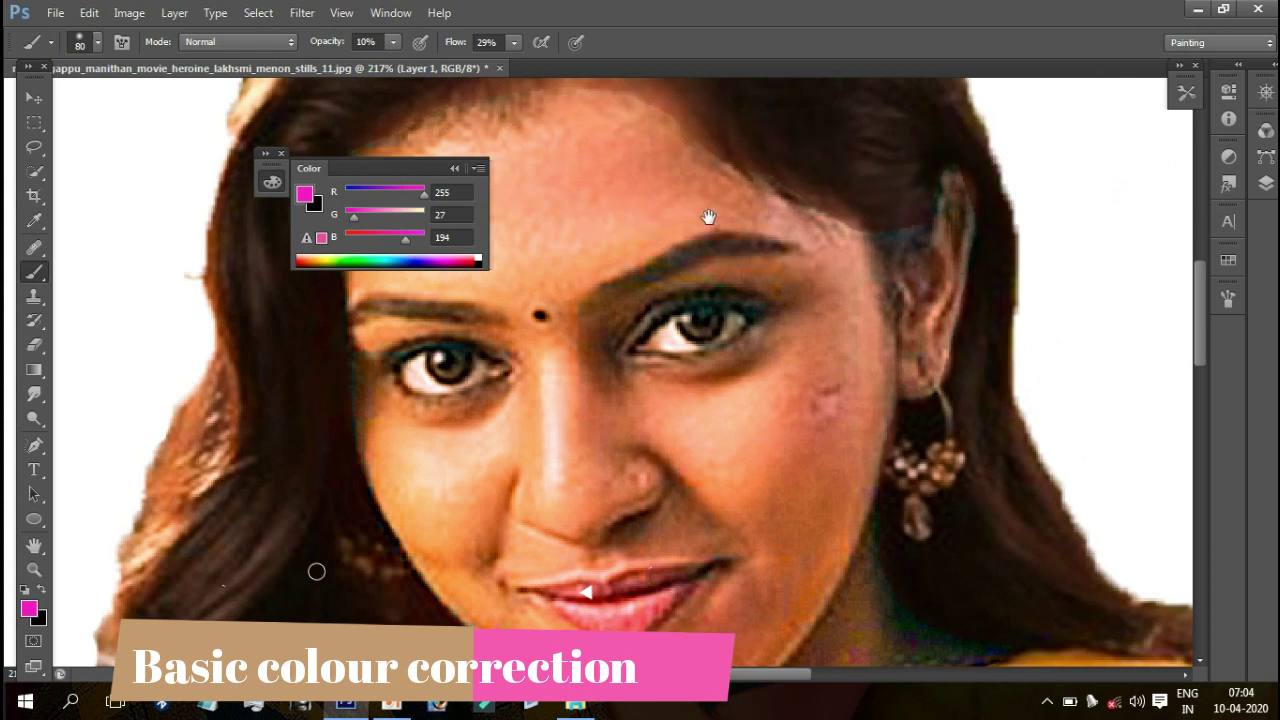
left_click_drag(708, 217, 833, 302)
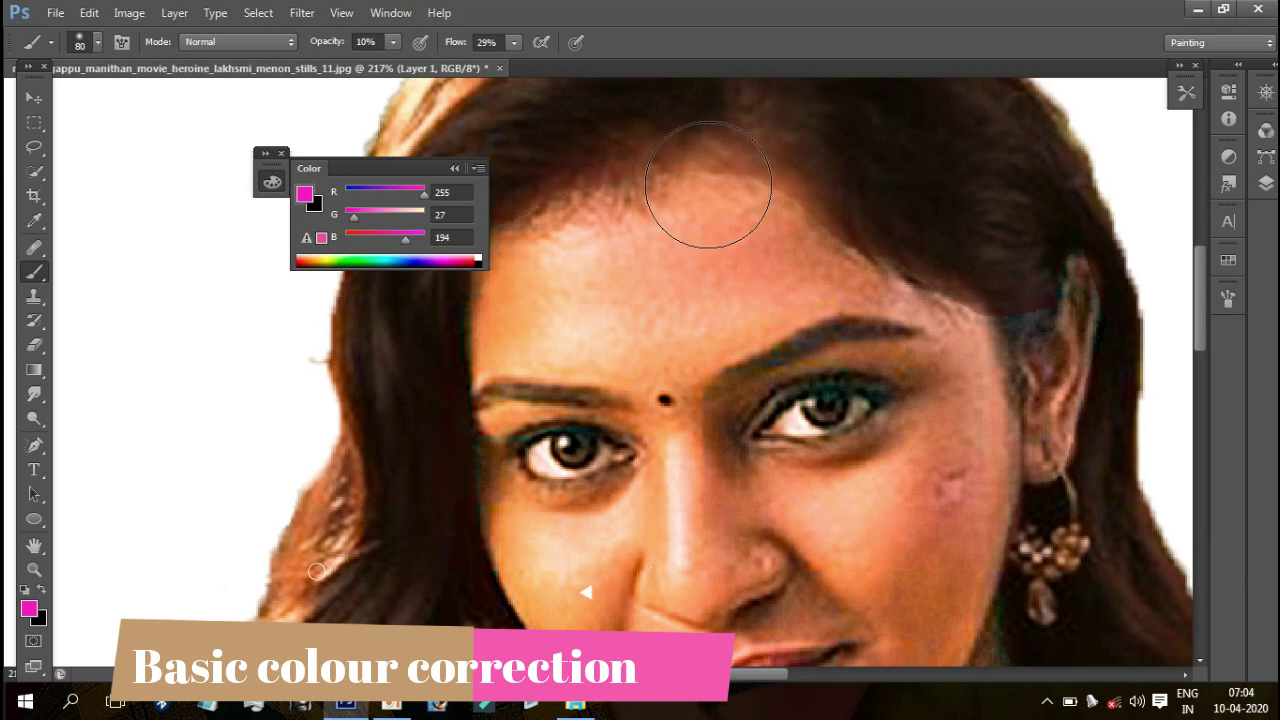
Step: Mix a pink (R255, G15, B124) and glaze it across the upper forehead
left_click_drag(381, 240, 359, 240)
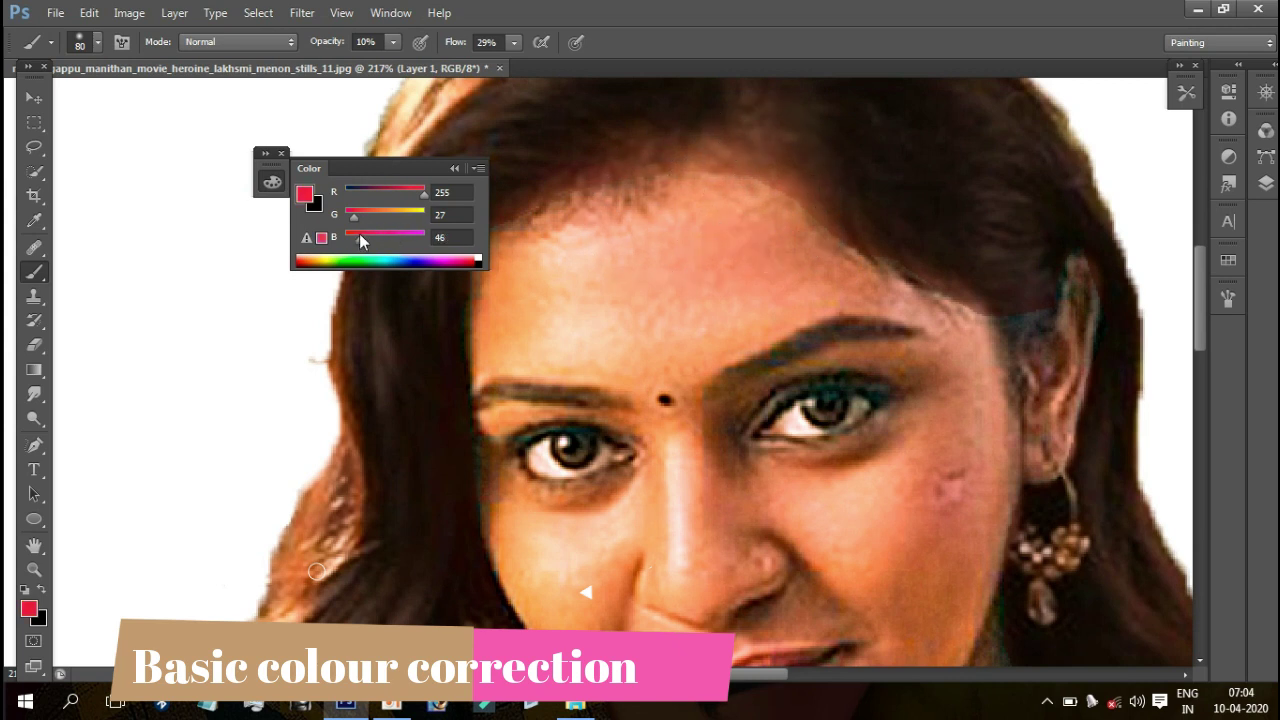
left_click(397, 212)
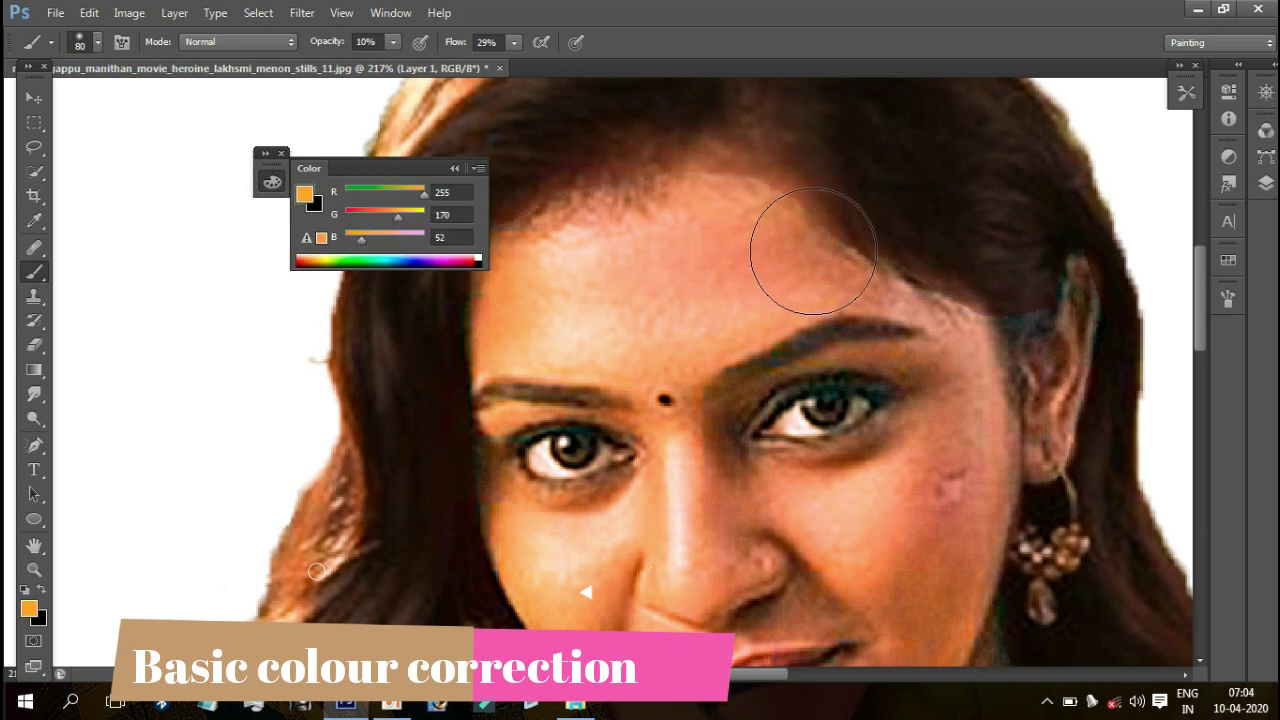
scroll(1028, 343, "down", 3)
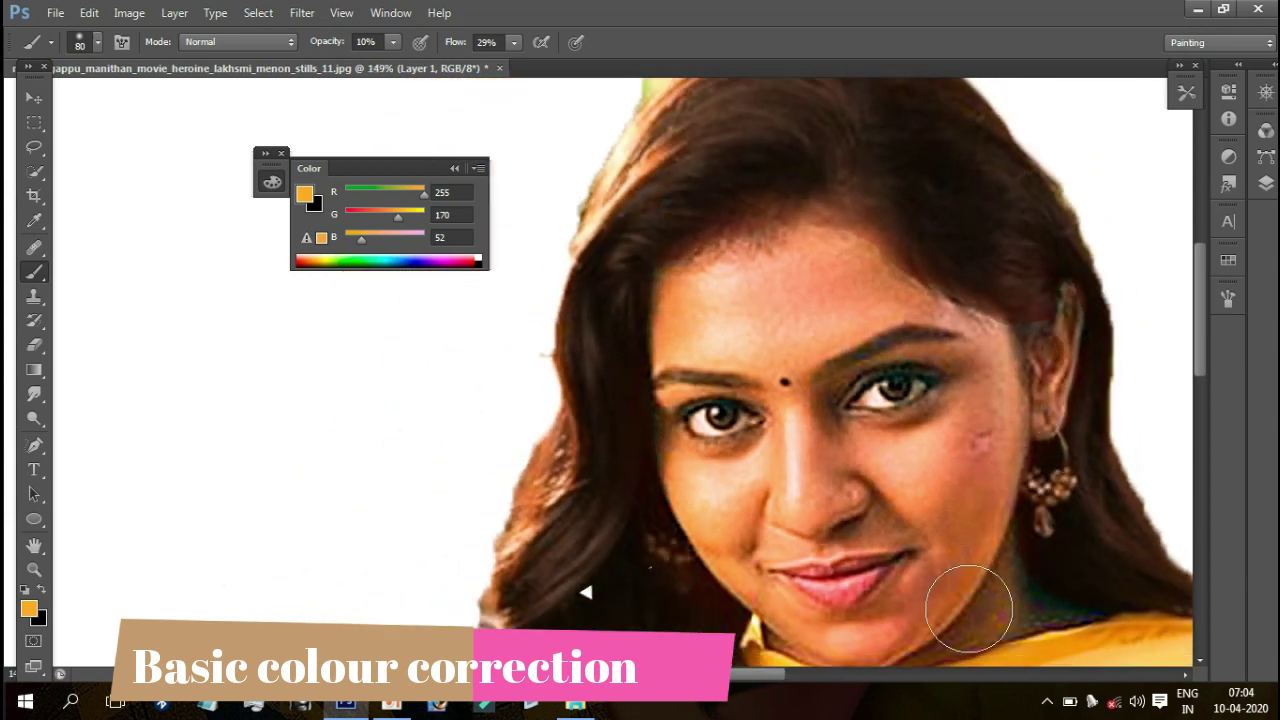
scroll(1040, 374, "down", 3)
scroll(943, 457, "down", 2)
scroll(314, 571, "down", 2)
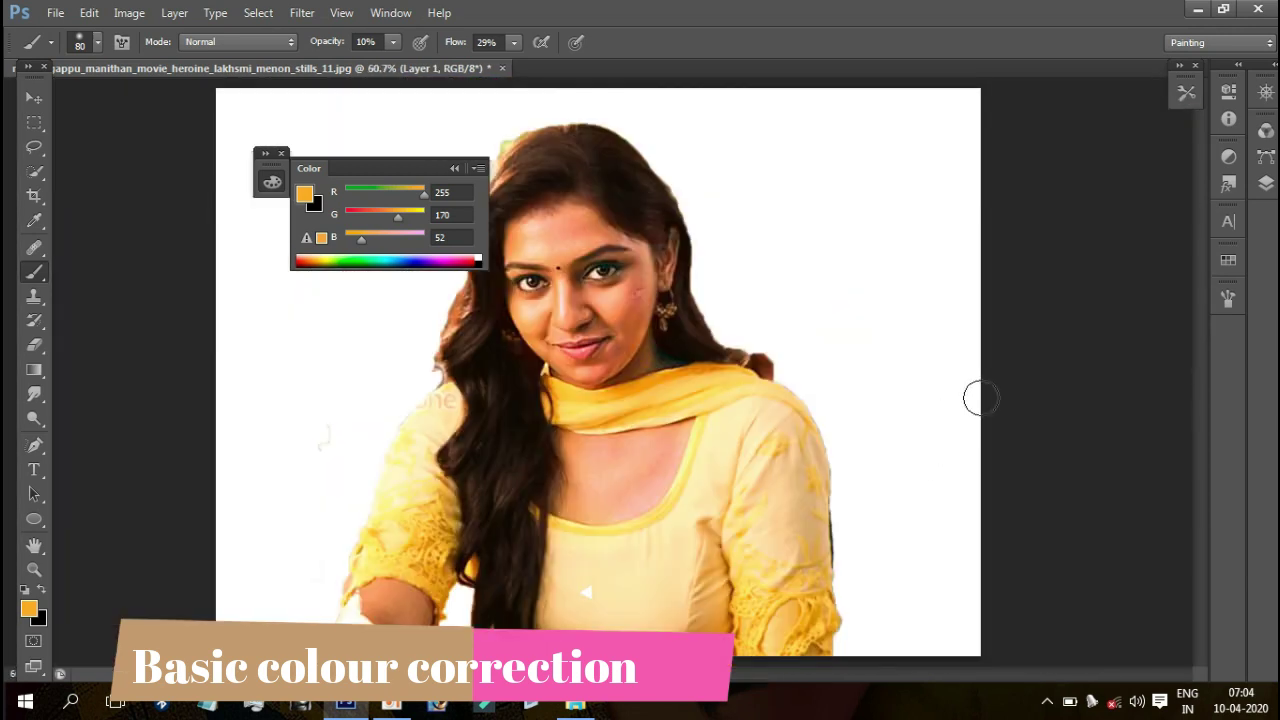
scroll(570, 243, "up", 5)
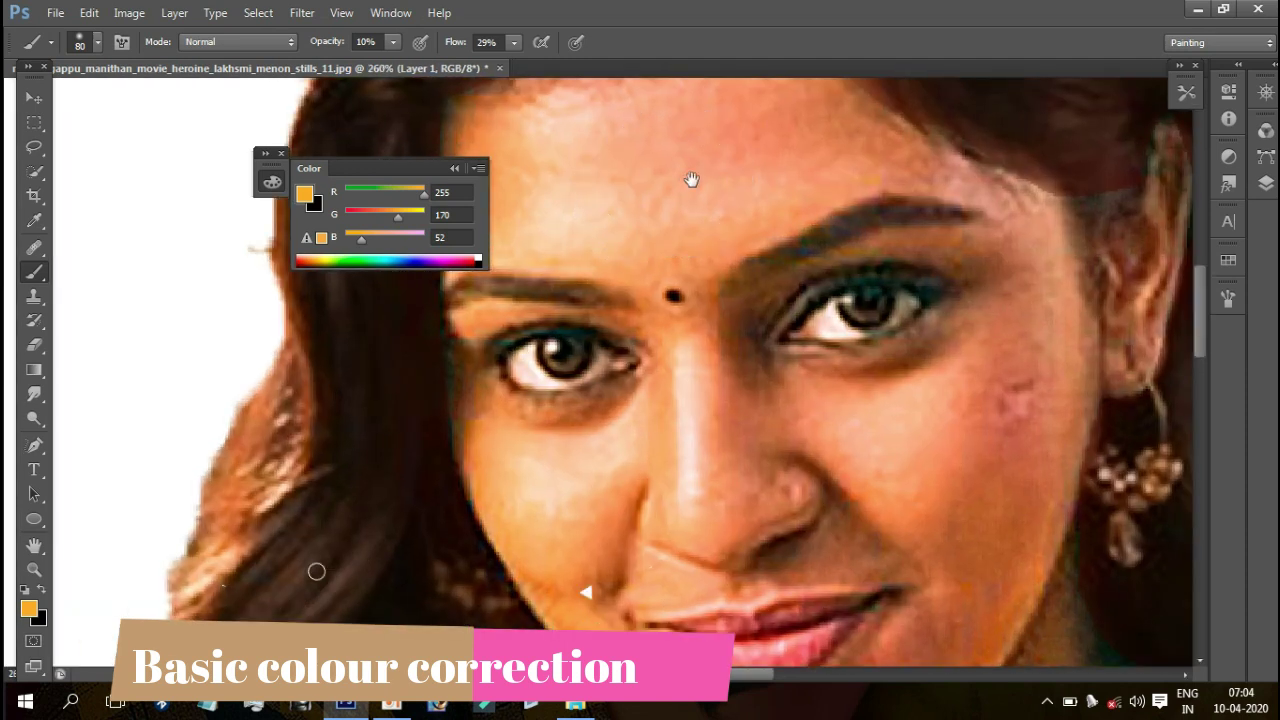
left_click_drag(691, 183, 650, 321)
left_click(350, 215)
left_click(383, 238)
left_click_drag(628, 243, 877, 283)
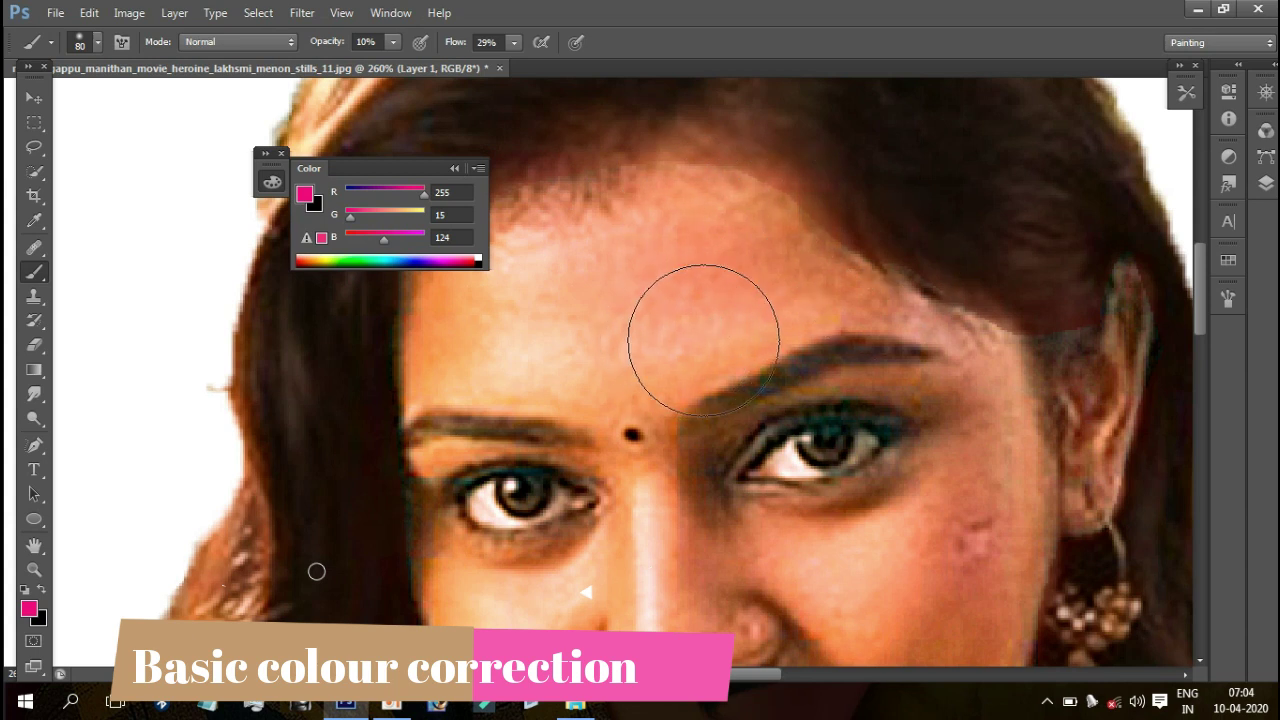
Step: Try Soft Light and then Overlay blend modes on Layer 1
left_click(1264, 184)
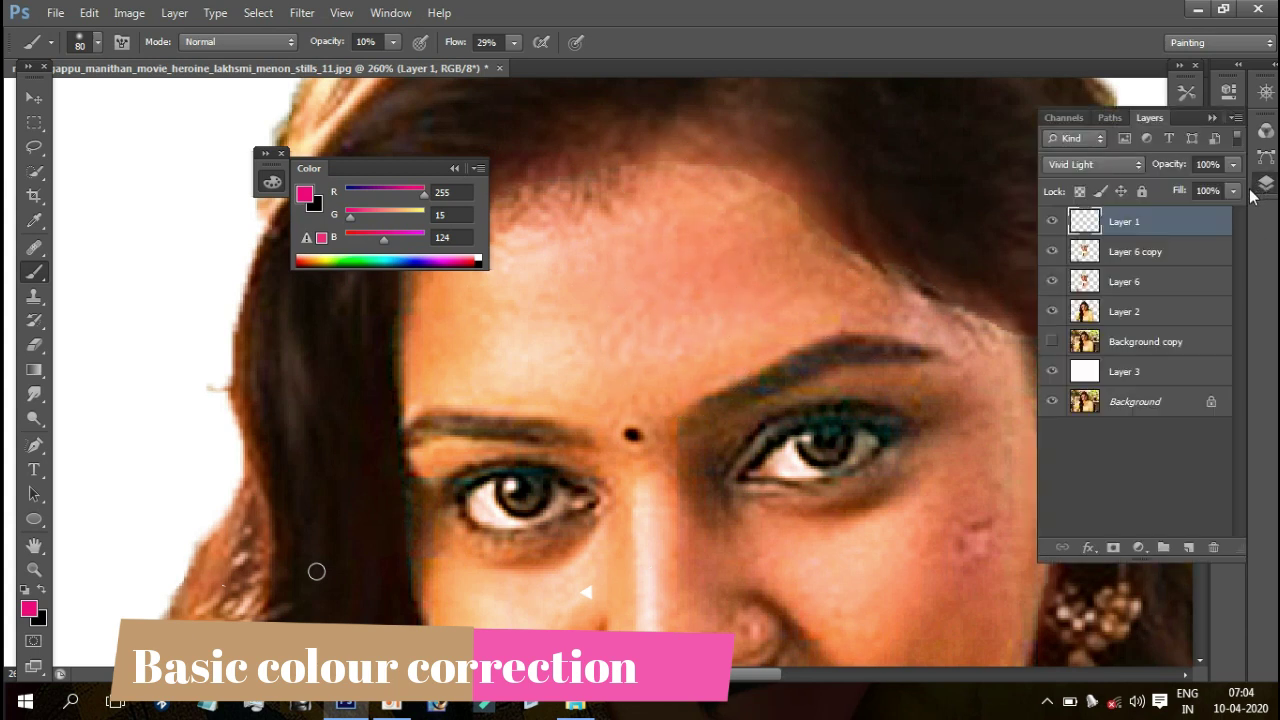
left_click(1133, 166)
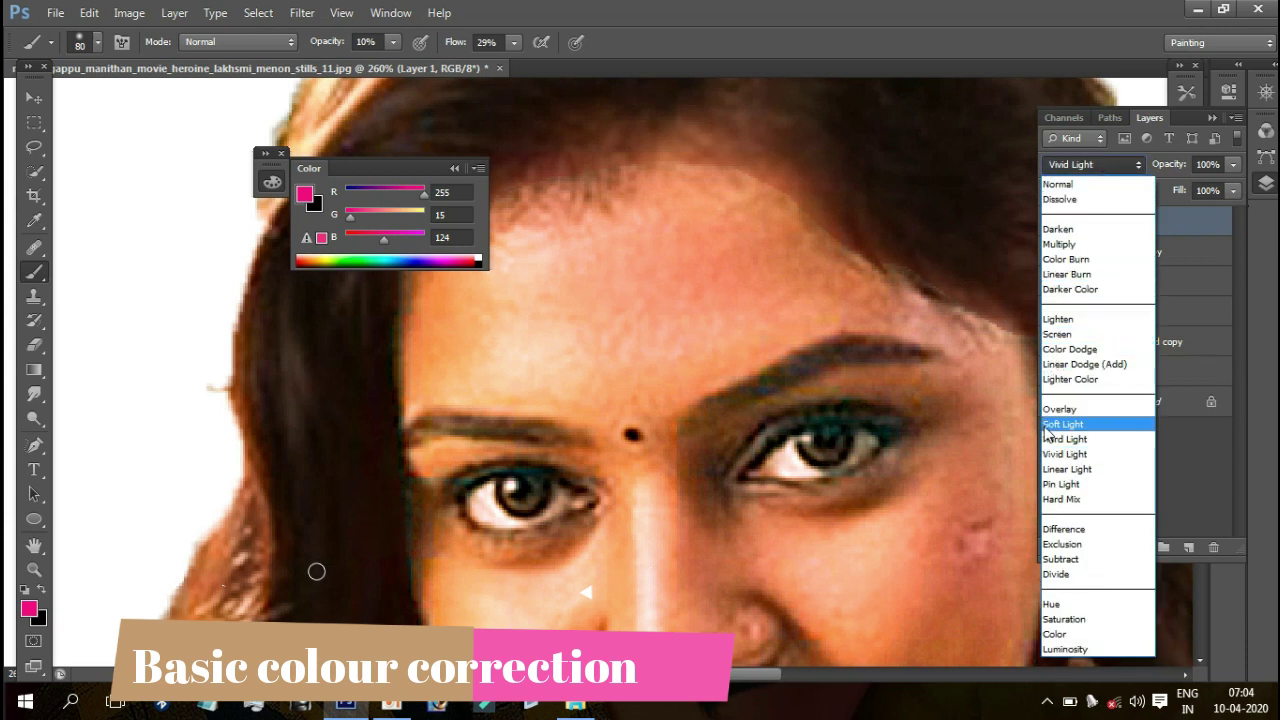
left_click(1047, 424)
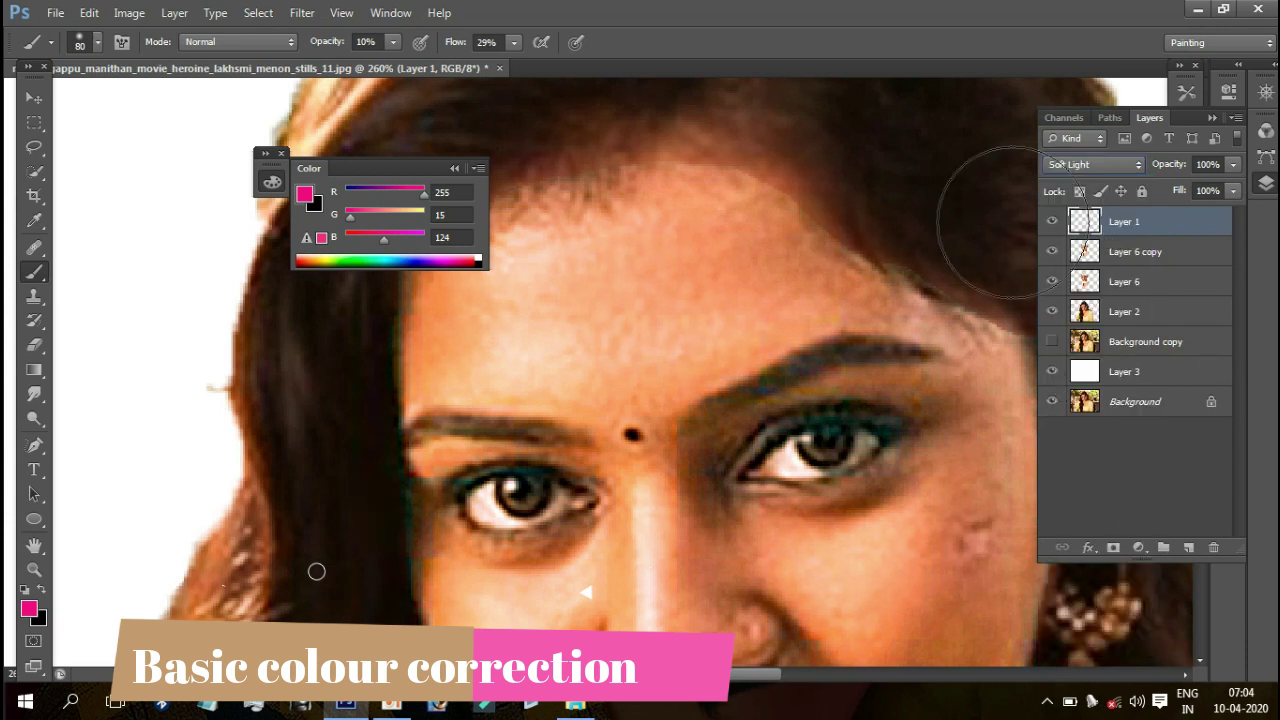
key("ctrl+1")
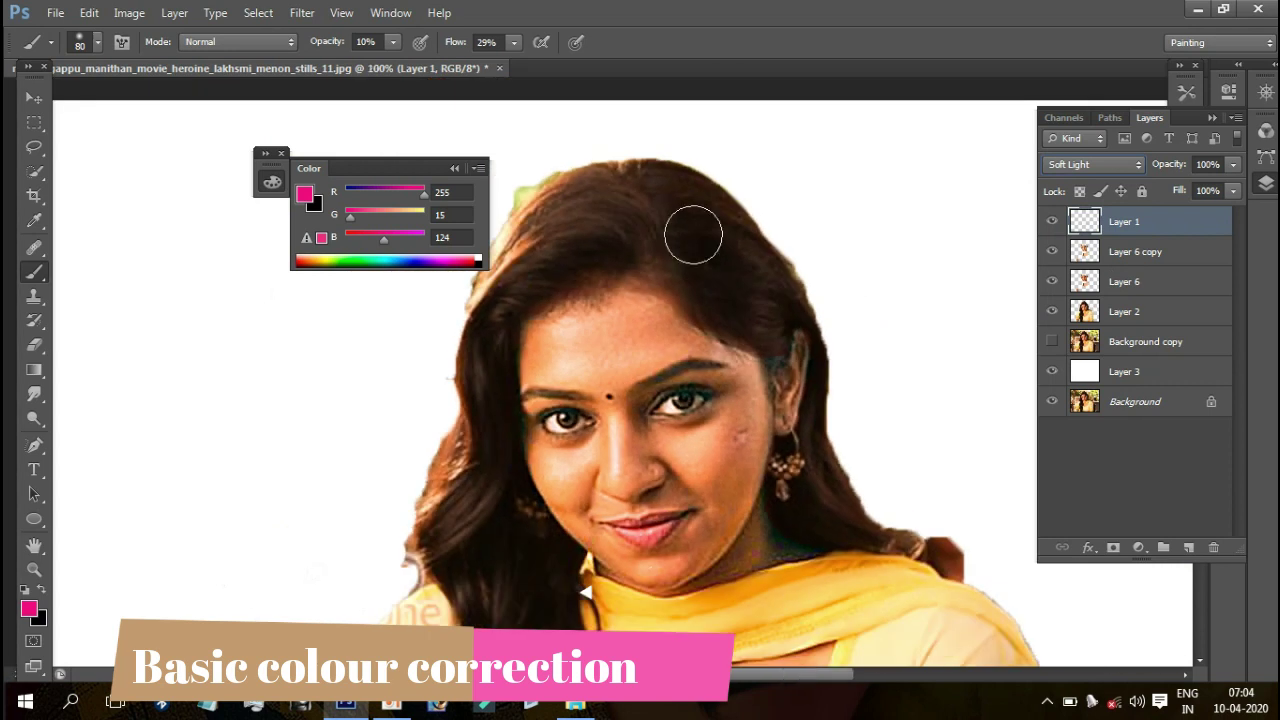
left_click(1095, 164)
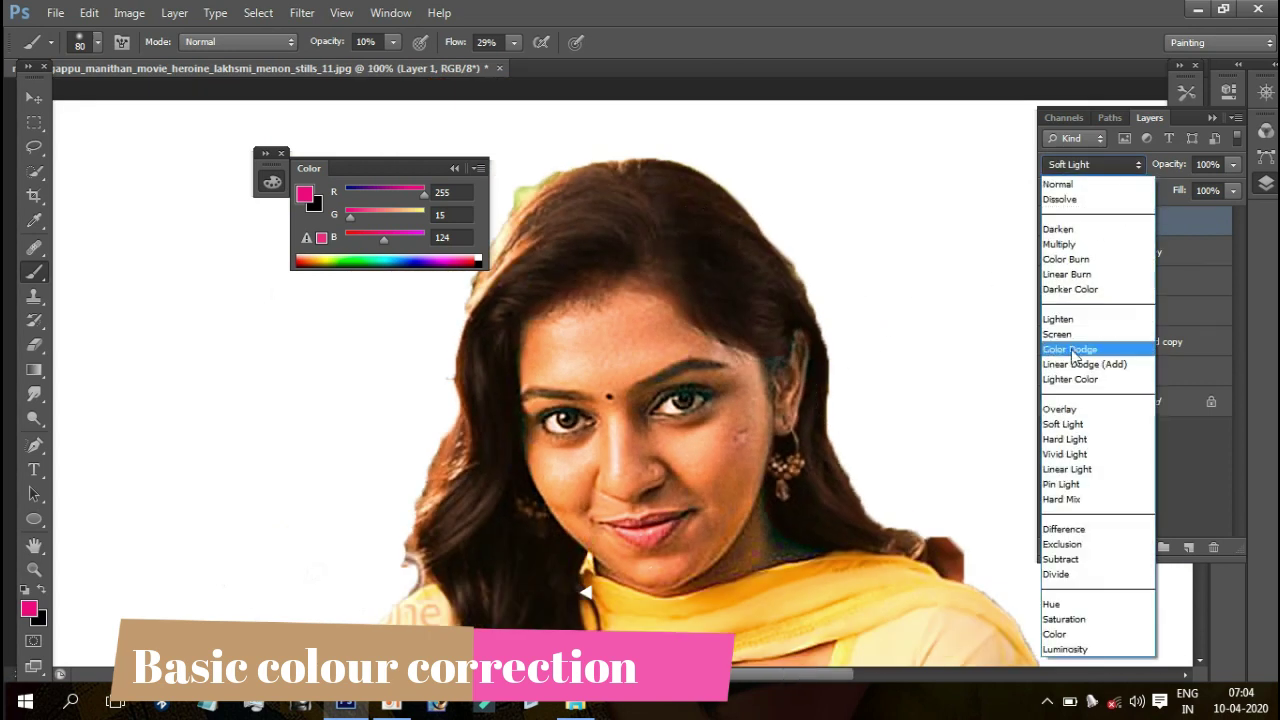
left_click(1056, 408)
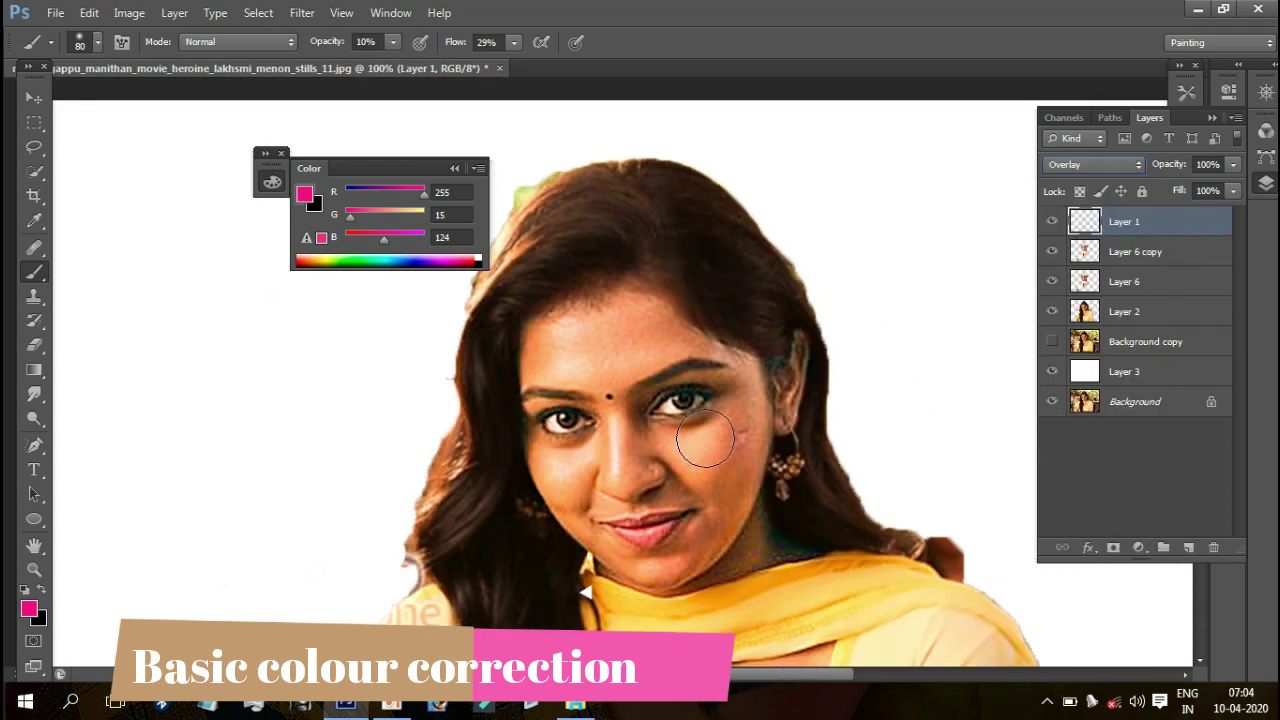
Step: Compare Vivid Light and Pin Light, toggling Layer 1's visibility to judge the glaze
left_click_drag(600, 425, 682, 428)
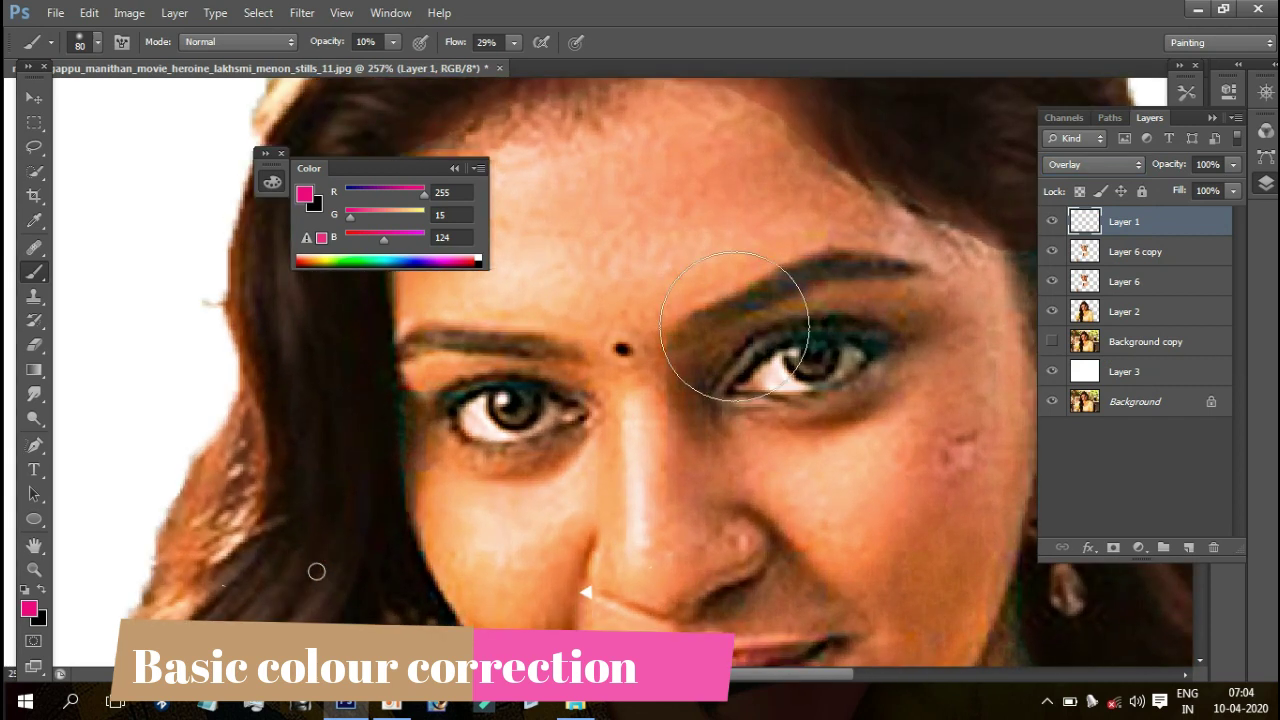
left_click(1095, 164)
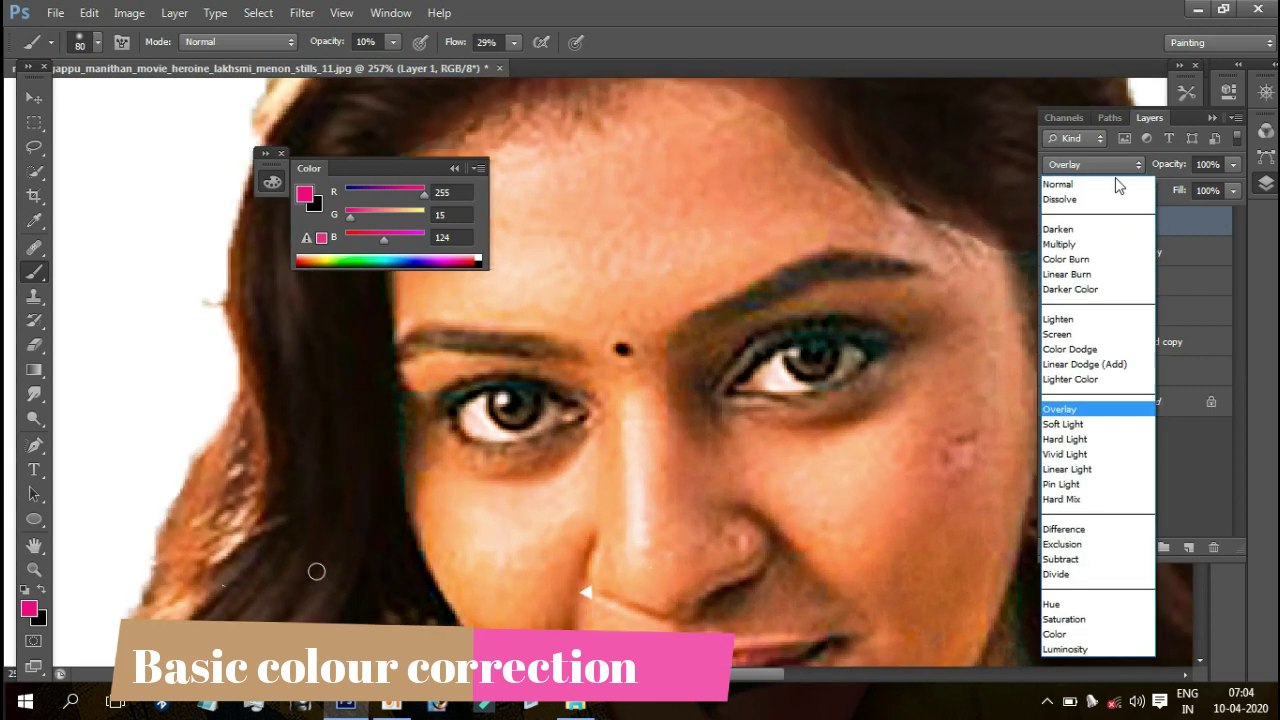
left_click(1067, 455)
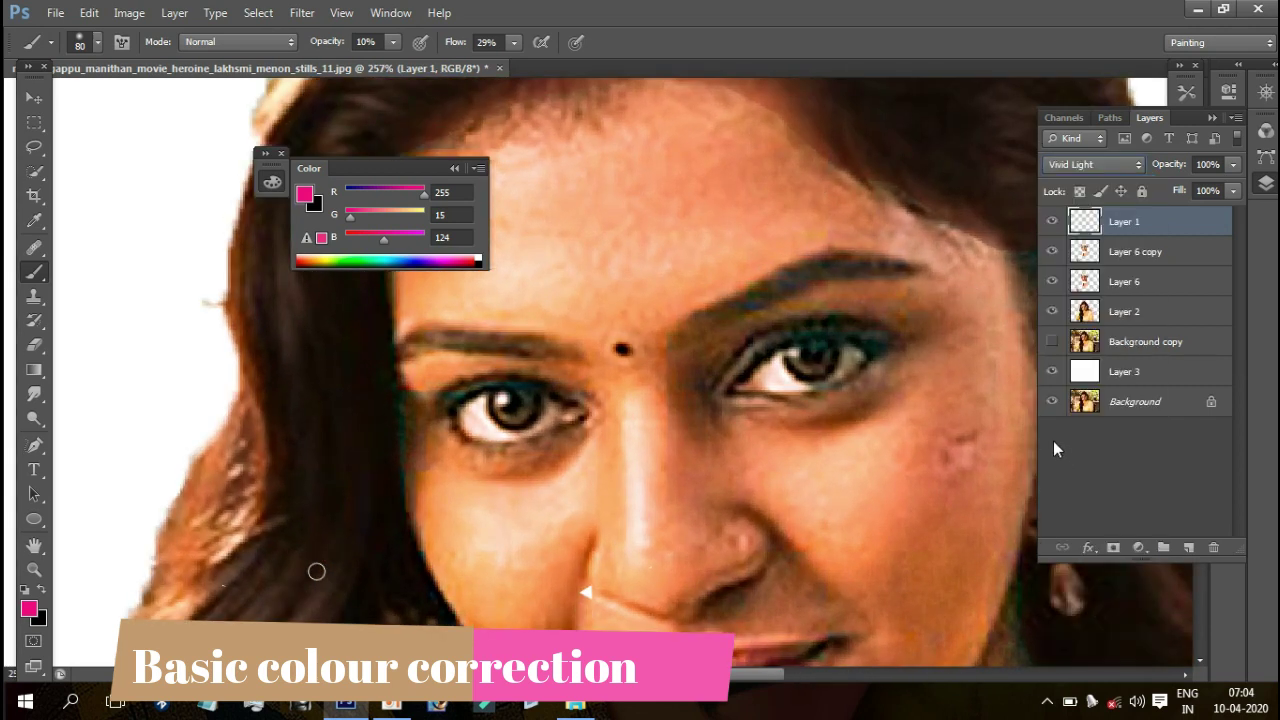
left_click(1076, 165)
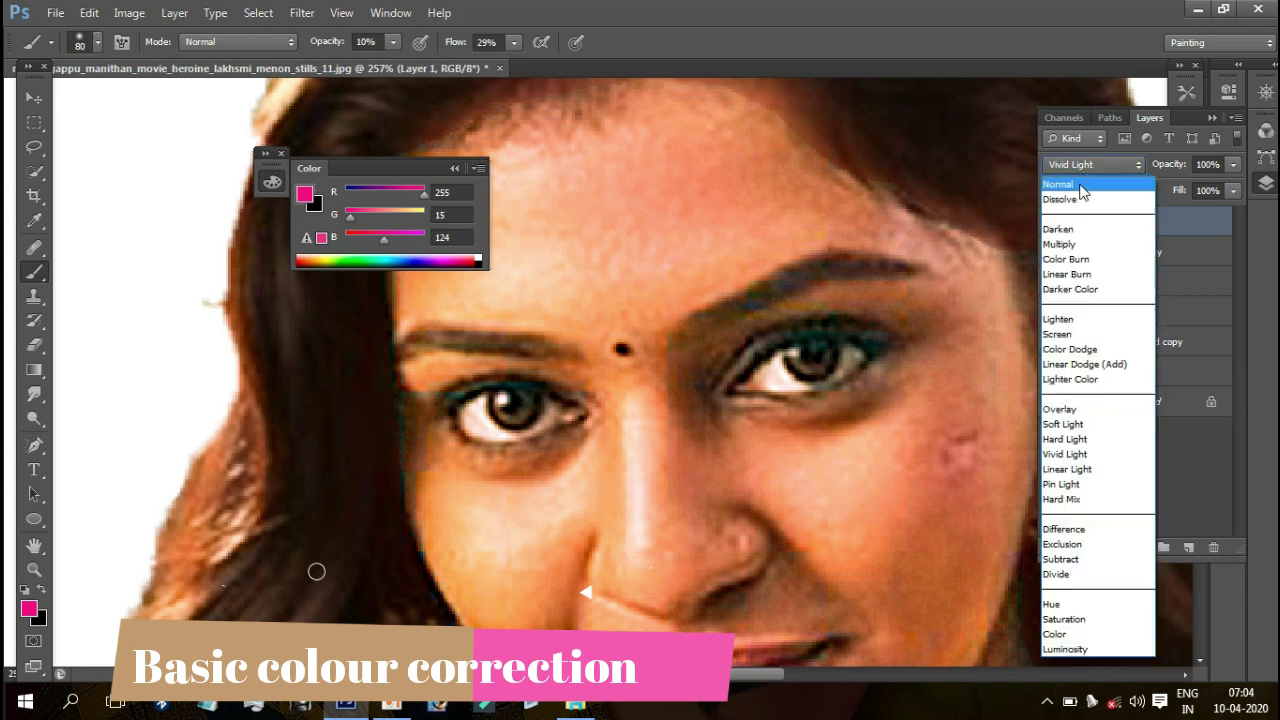
left_click(1066, 484)
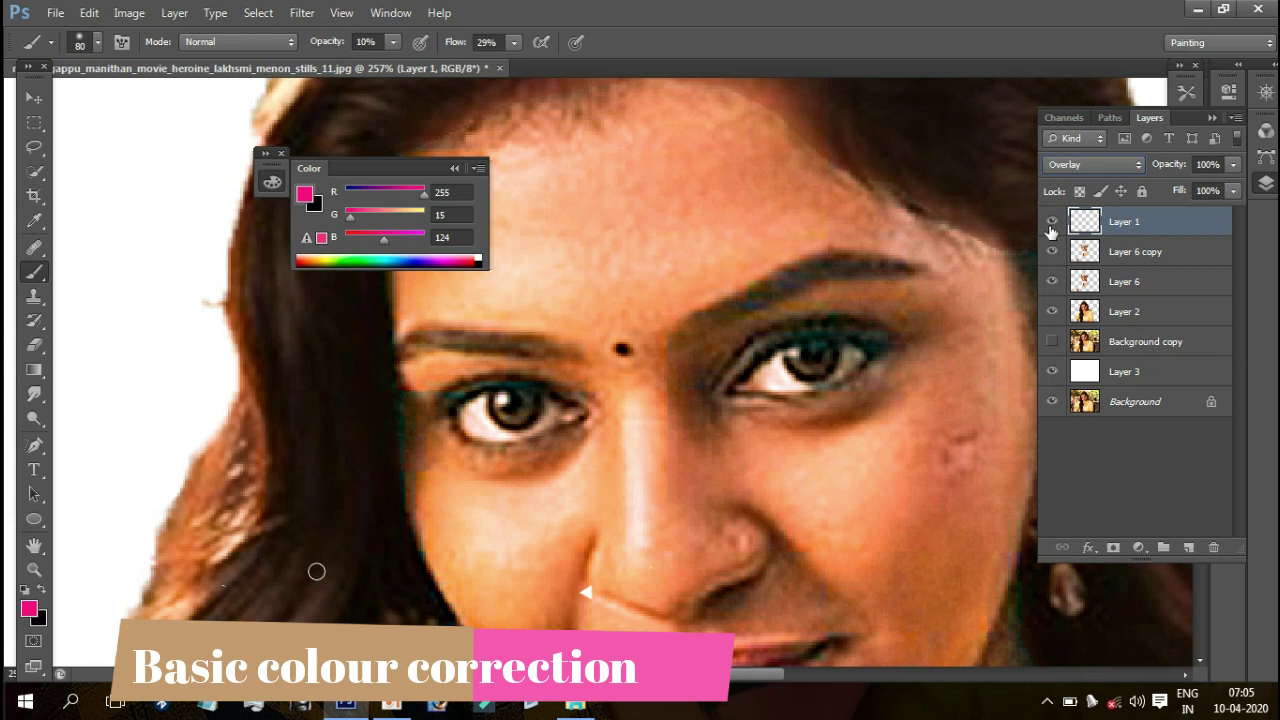
left_click(1051, 222)
left_click(1052, 222)
Step: Sample skin tone R247, G193, B166 with a small brush and paint it along the right eyelid
left_click(800, 237)
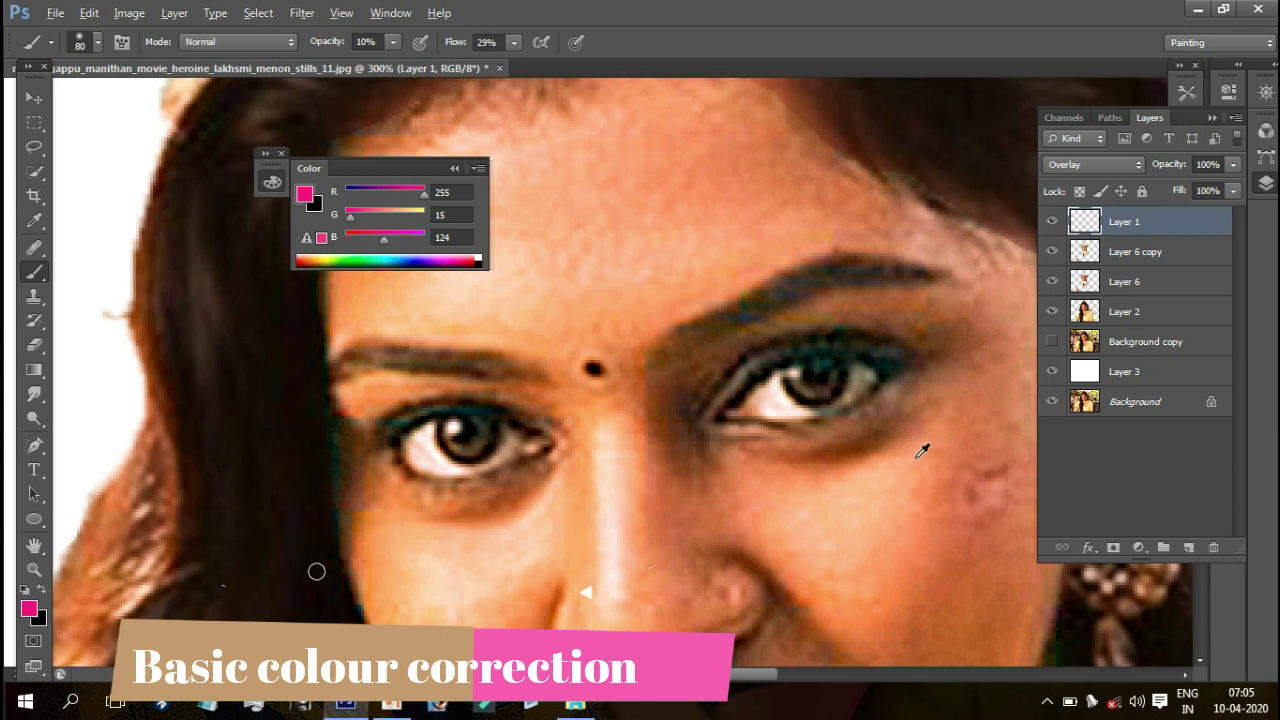
key("bracketleft")
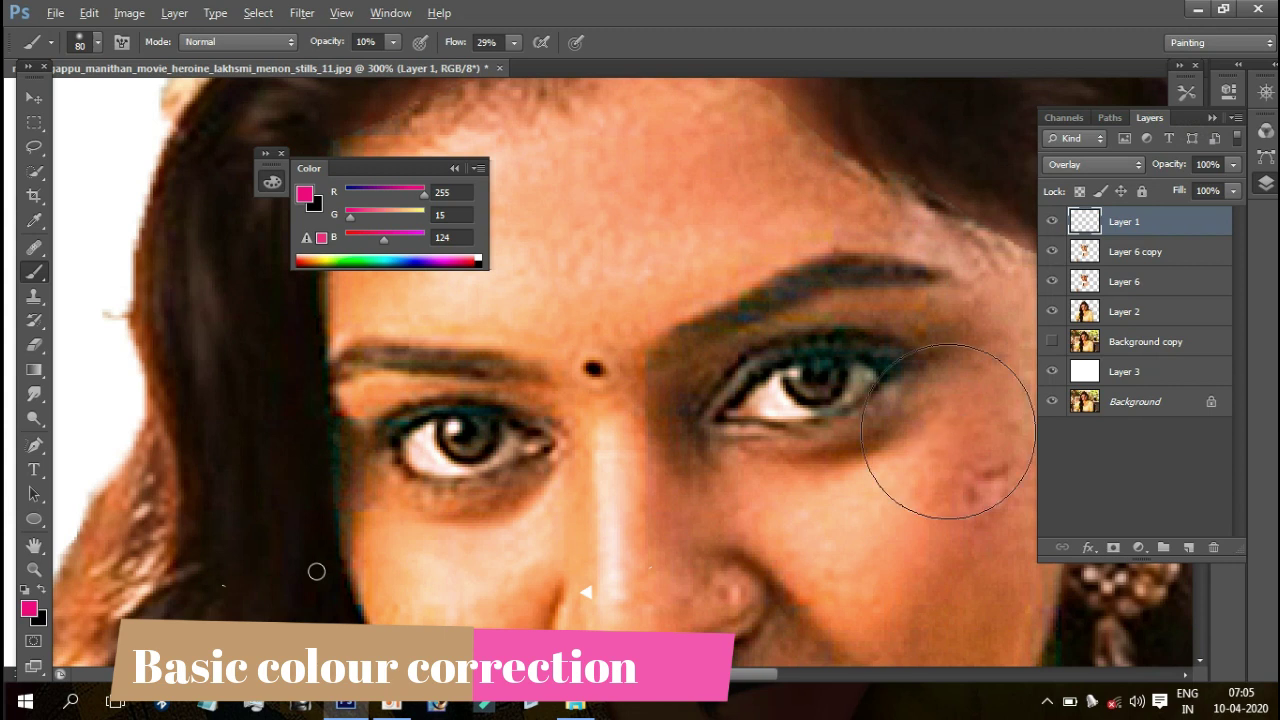
key("bracketleft")
key("bracketleft")
key("bracketleft")
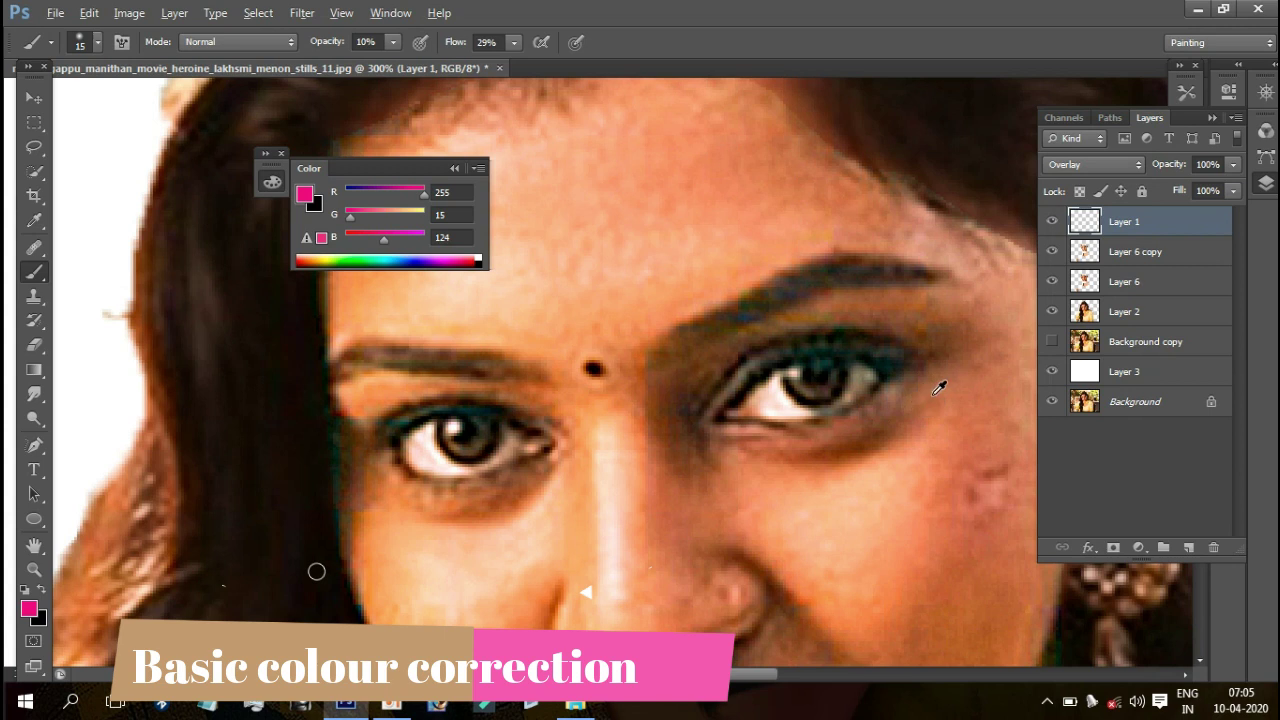
key("alt")
key("alt")
left_click(650, 270, "alt")
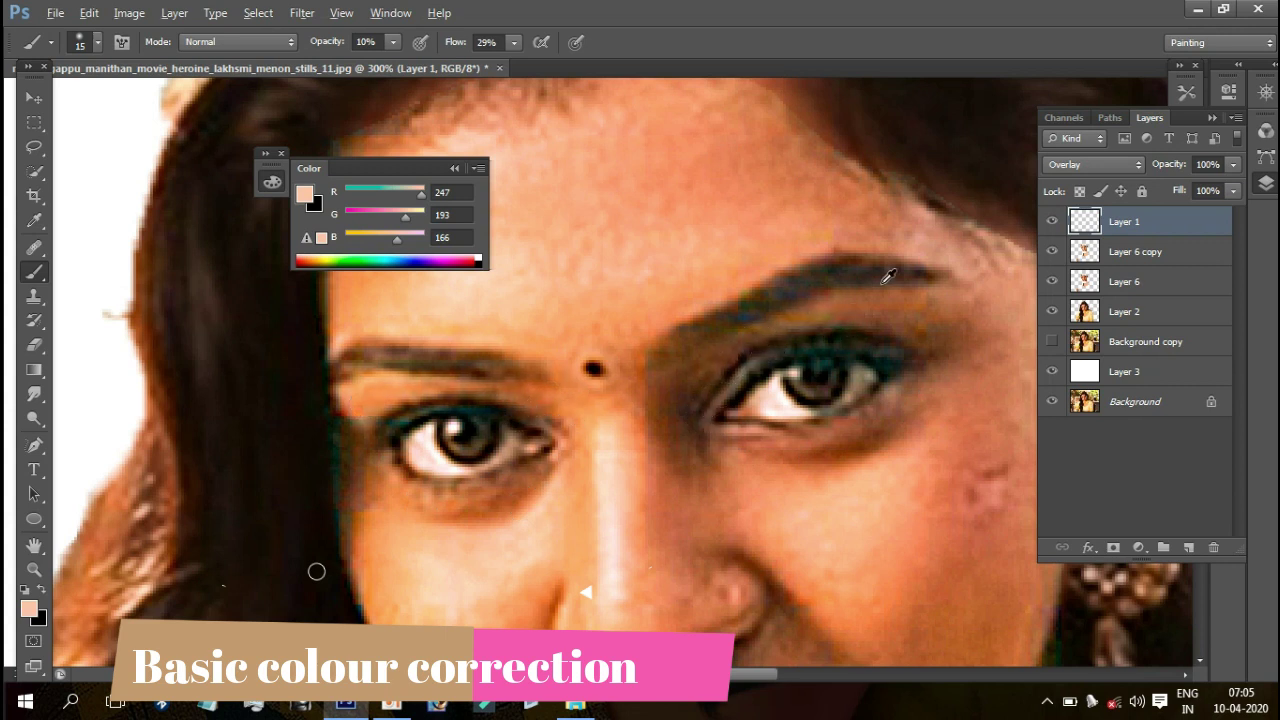
key("alt")
left_click_drag(874, 316, 872, 334)
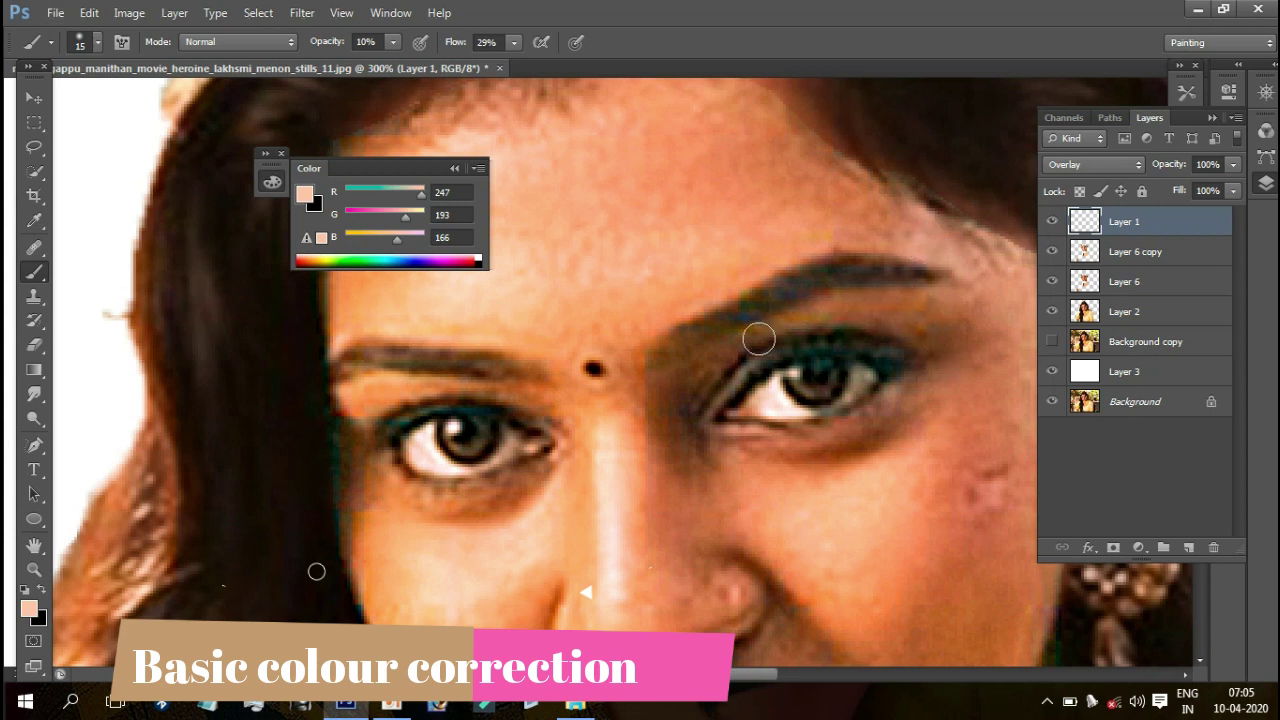